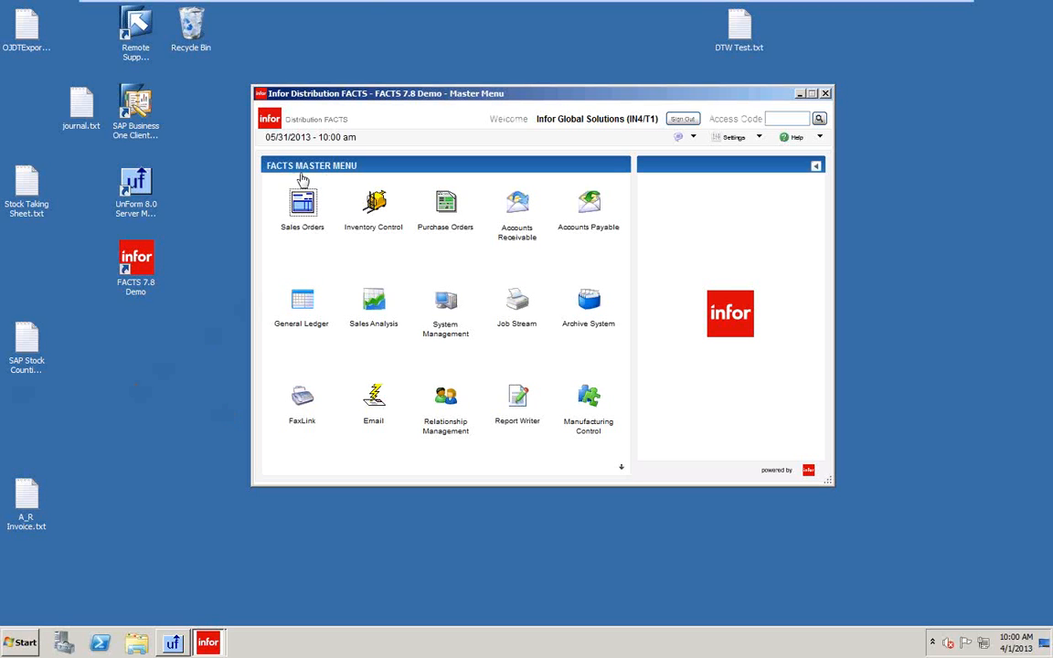
Step: Open Financial Reports from the General Ledger's End of Period functions and move its window slightly higher
{"action": "left_click", "coordinate": [302, 307]}
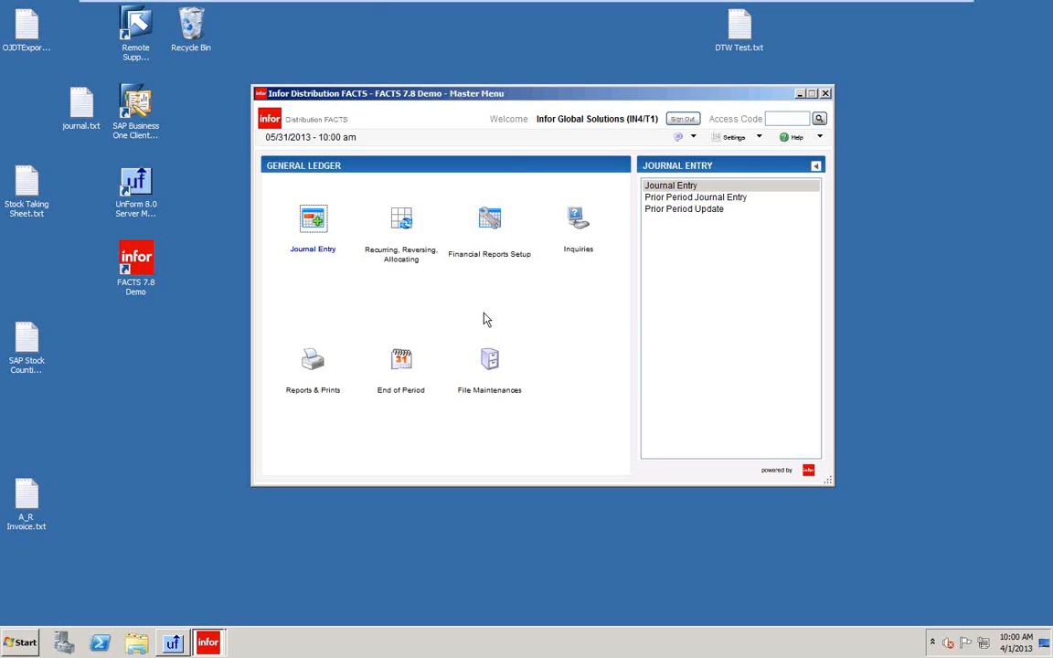
{"action": "left_click", "coordinate": [402, 366]}
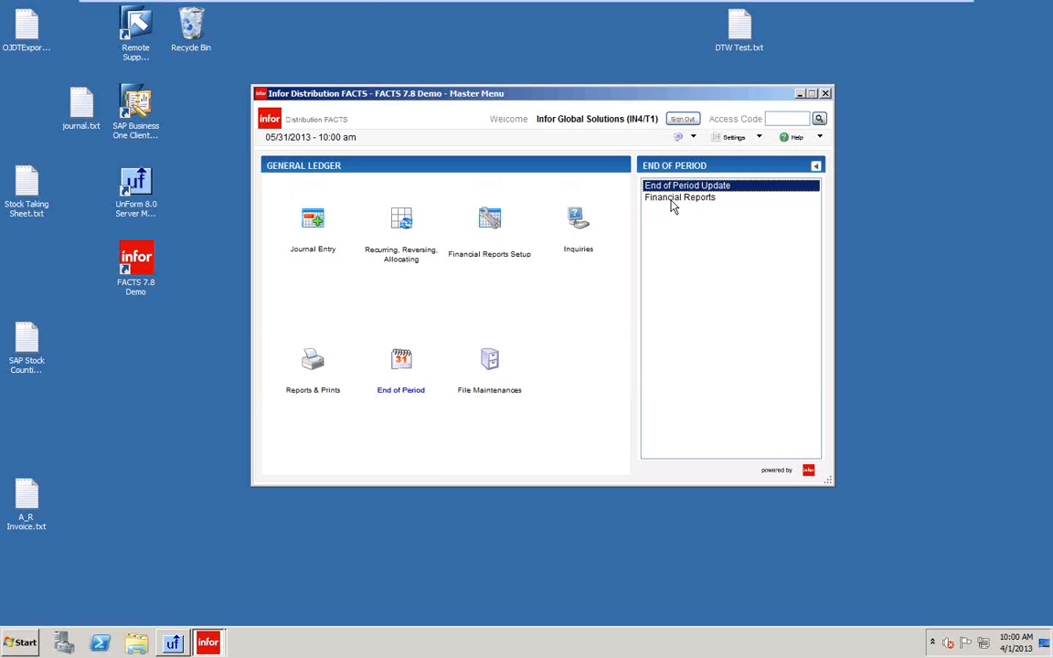
{"action": "left_click", "coordinate": [671, 199]}
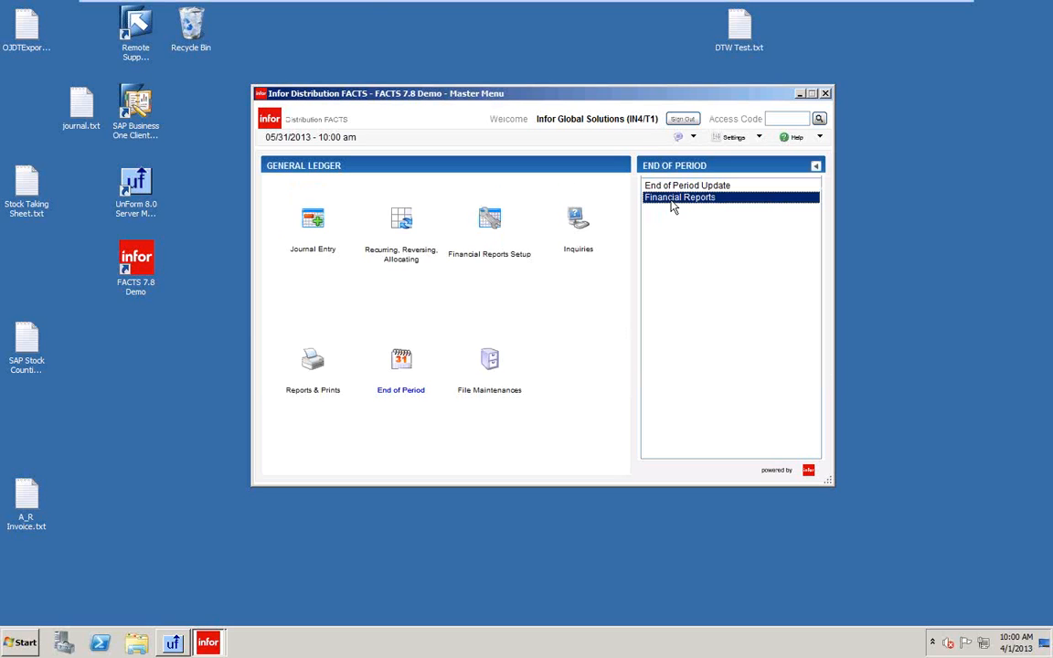
{"action": "double_click", "coordinate": [671, 201]}
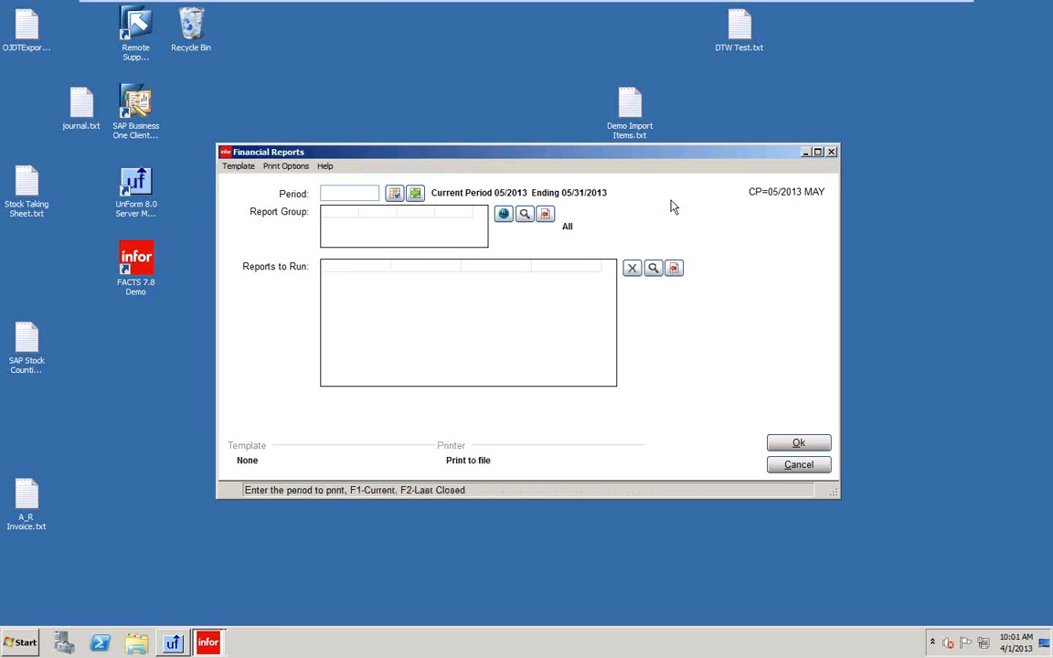
{"action": "left_click_drag", "start_coordinate": [526, 154], "coordinate": [523, 122]}
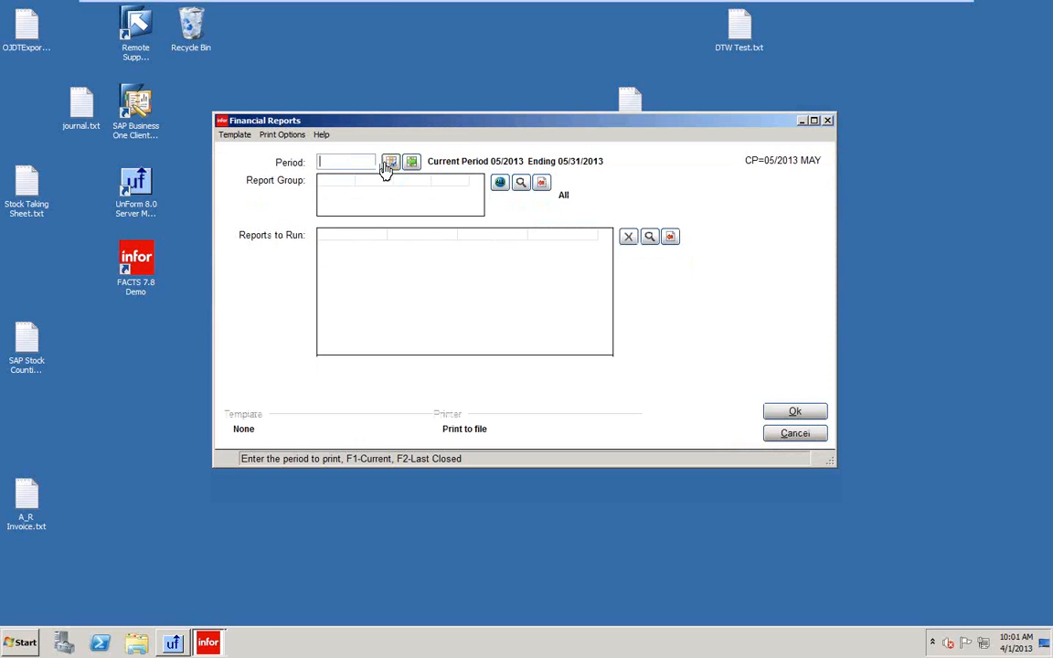
Step: Leave the period blank and look up and select BR01 (Atlanta Branch) as the report group
{"action": "key", "text": "Tab"}
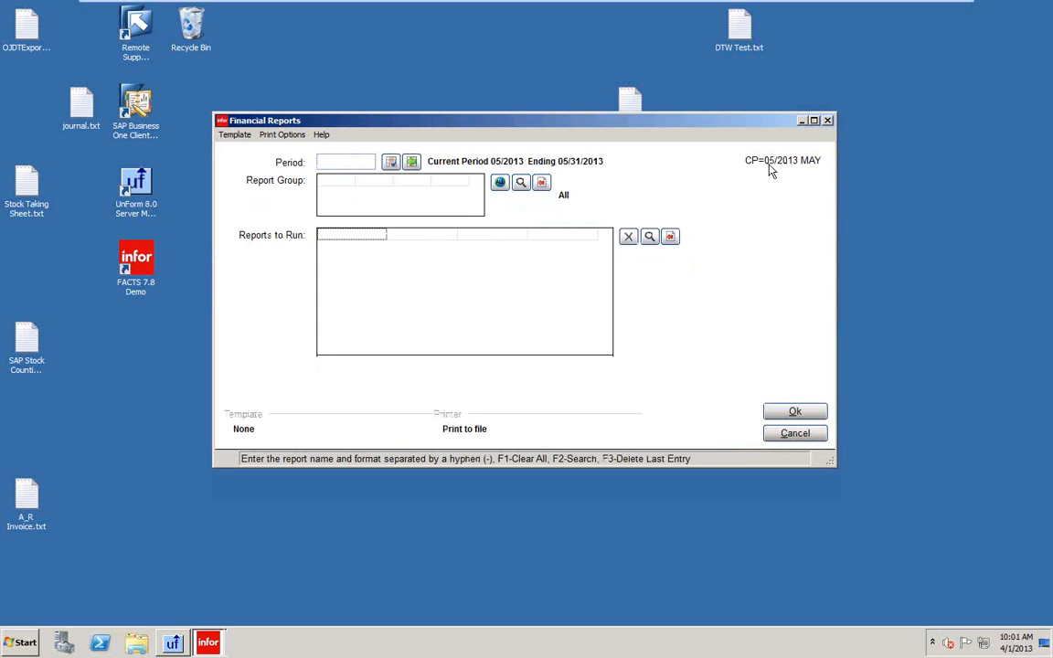
{"action": "left_click", "coordinate": [348, 164]}
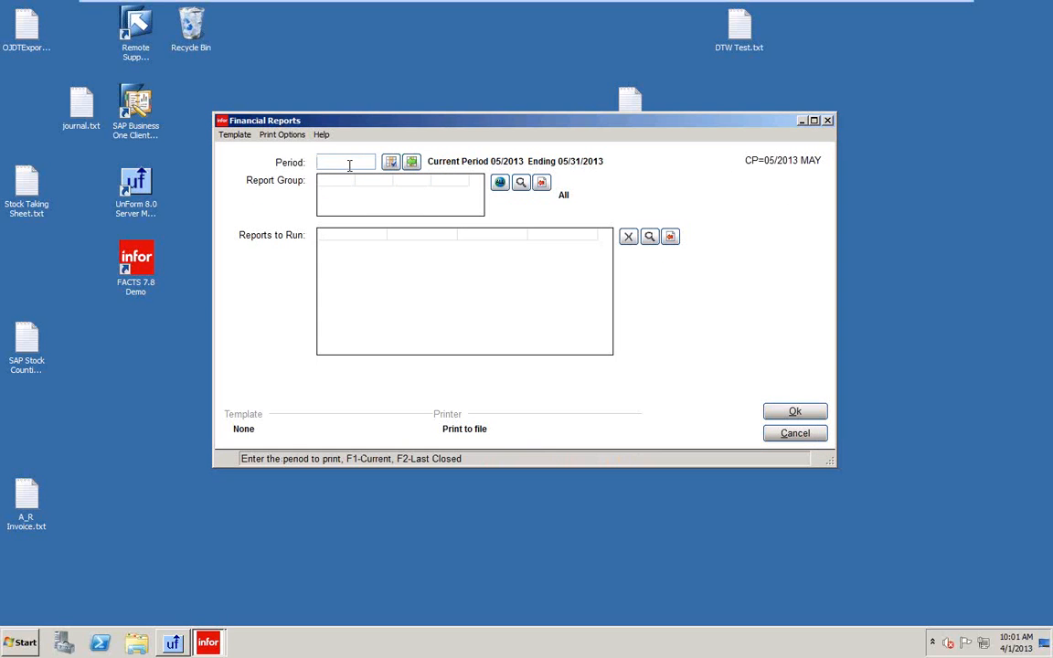
{"action": "key", "text": "Return"}
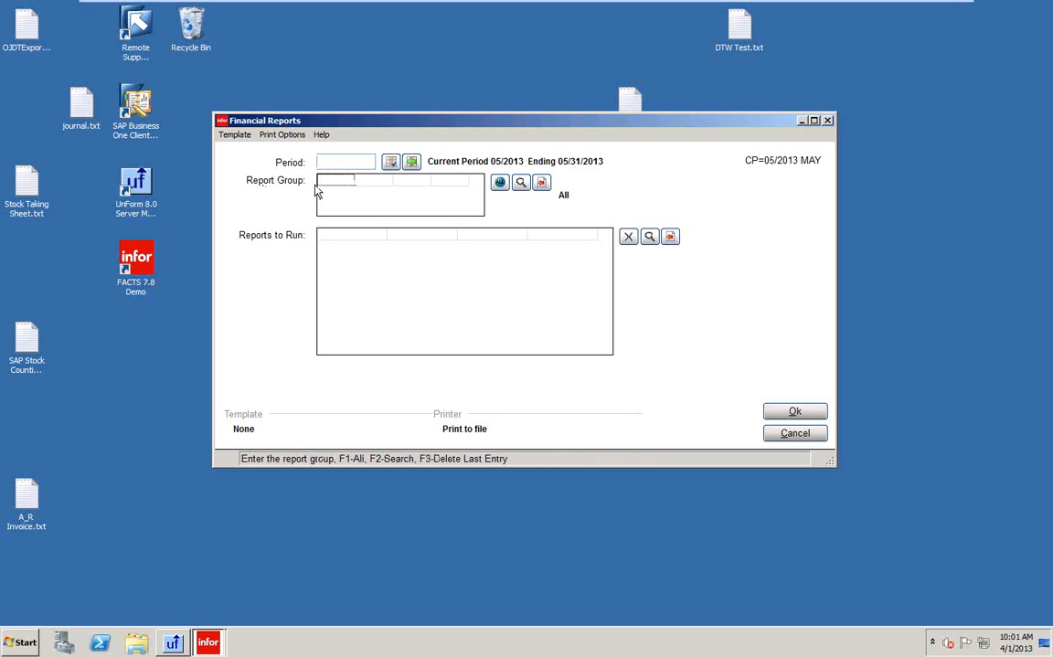
{"action": "left_click", "coordinate": [521, 183]}
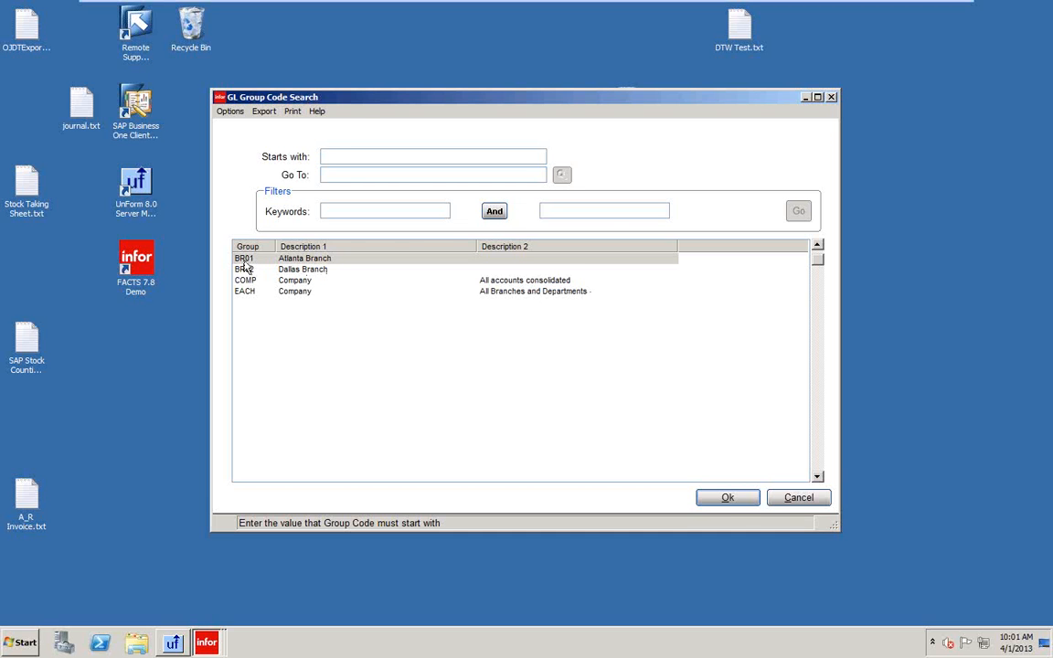
{"action": "left_click", "coordinate": [726, 498]}
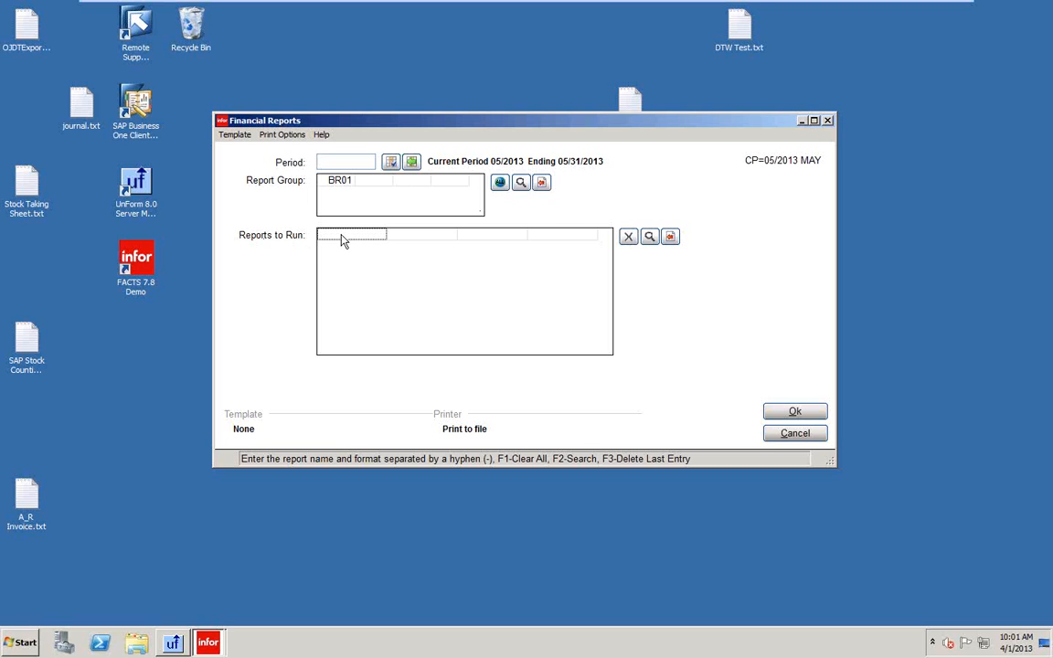
Step: Add the P&L1 - All Profit & Loss Accounts report to the reports to run, using format 20, and accept the selection
{"action": "left_click", "coordinate": [657, 237]}
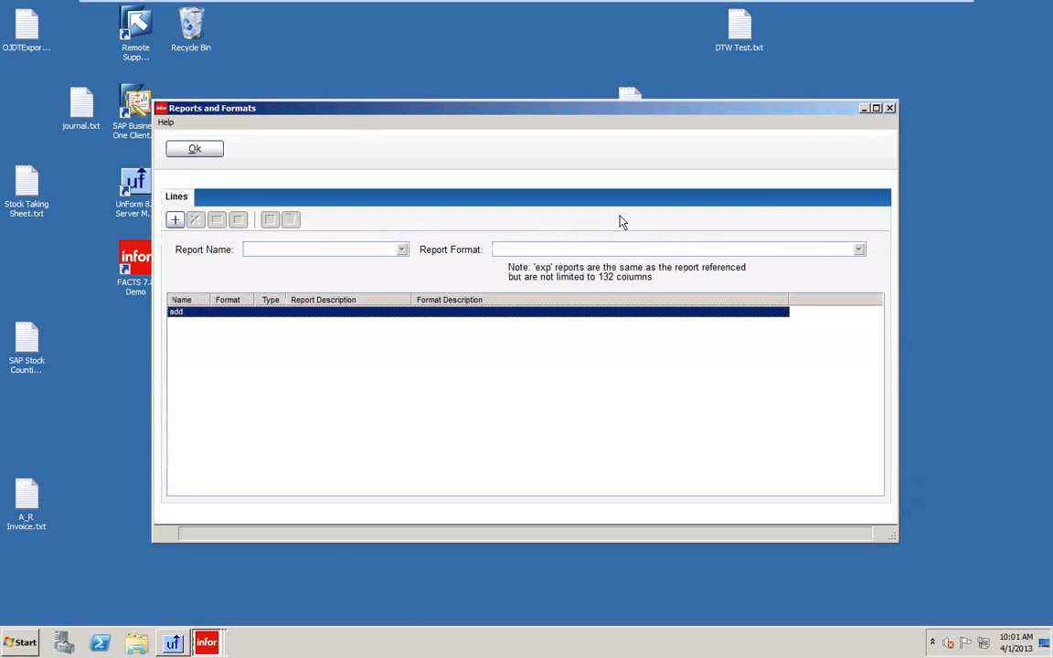
{"action": "left_click", "coordinate": [173, 221]}
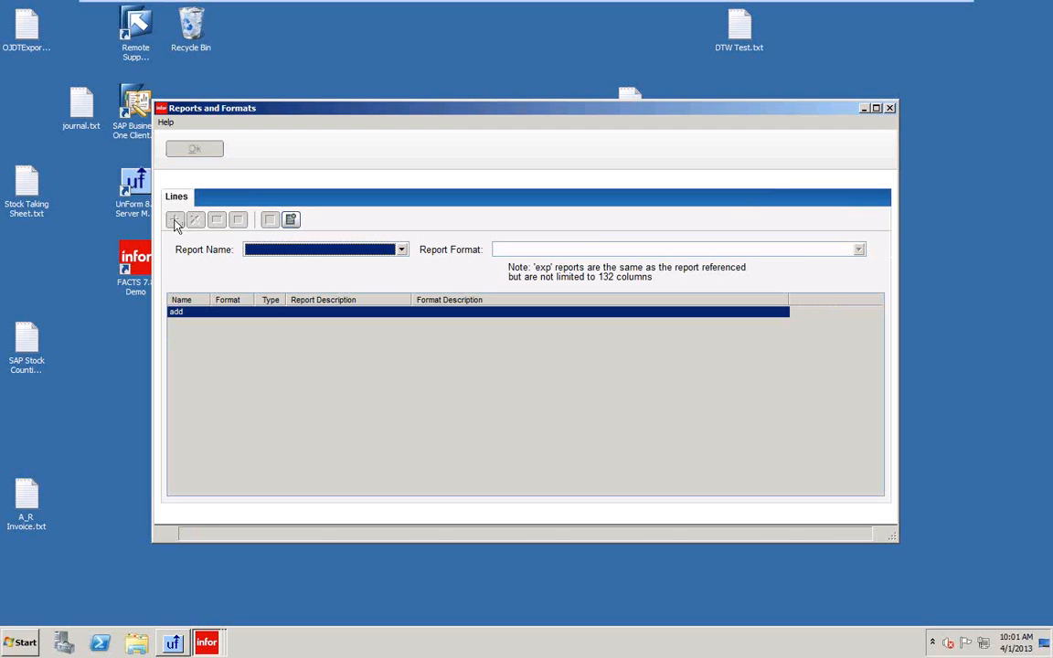
{"action": "left_click", "coordinate": [401, 250]}
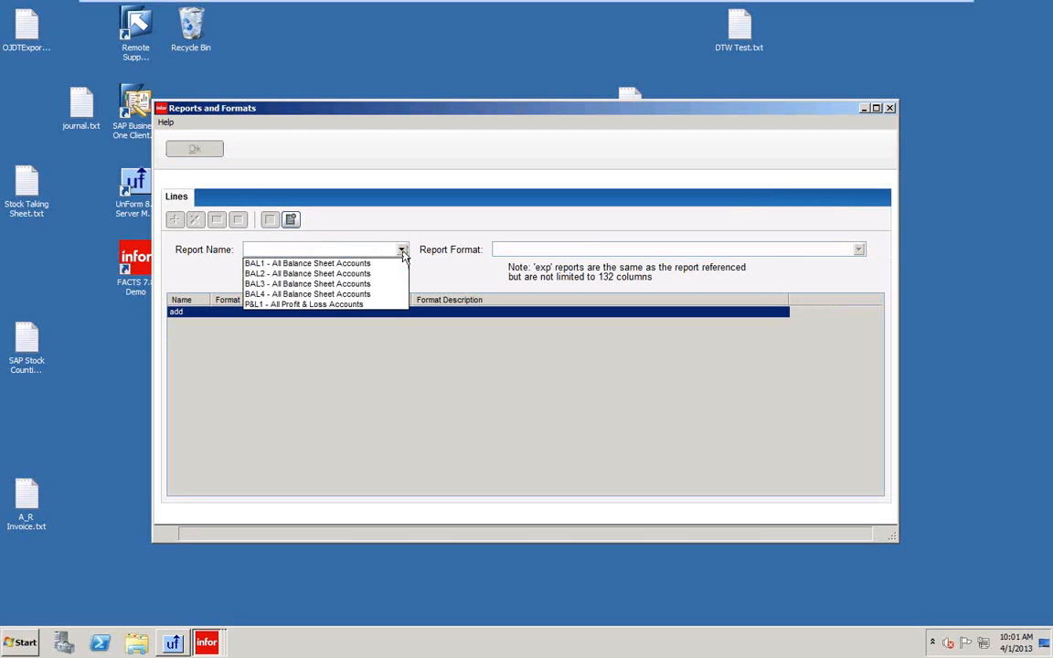
{"action": "left_click", "coordinate": [291, 307]}
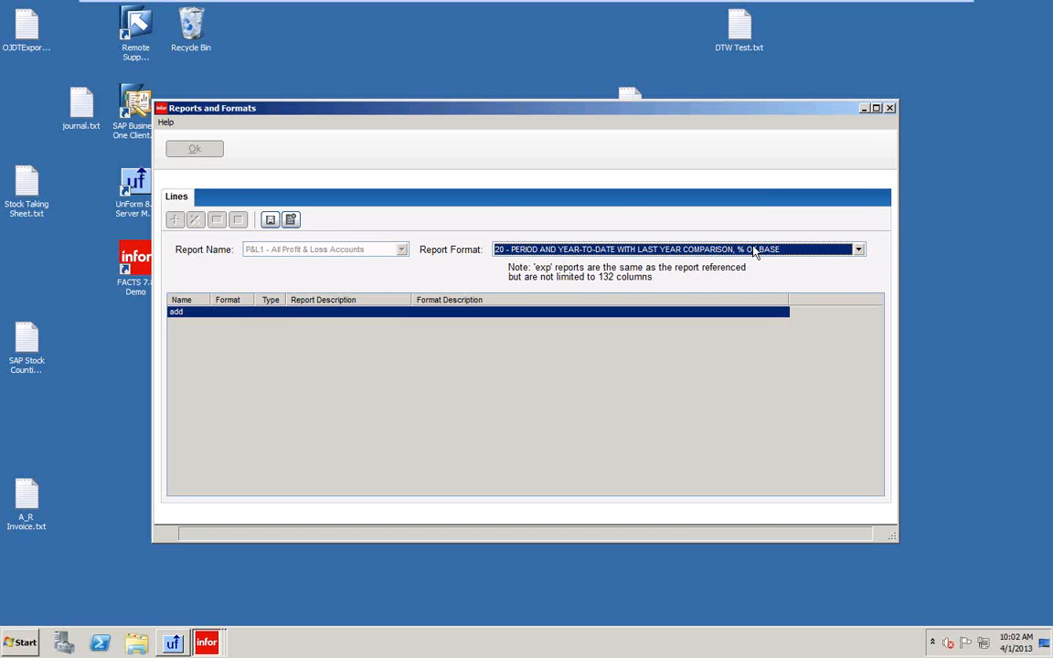
{"action": "left_click", "coordinate": [857, 250]}
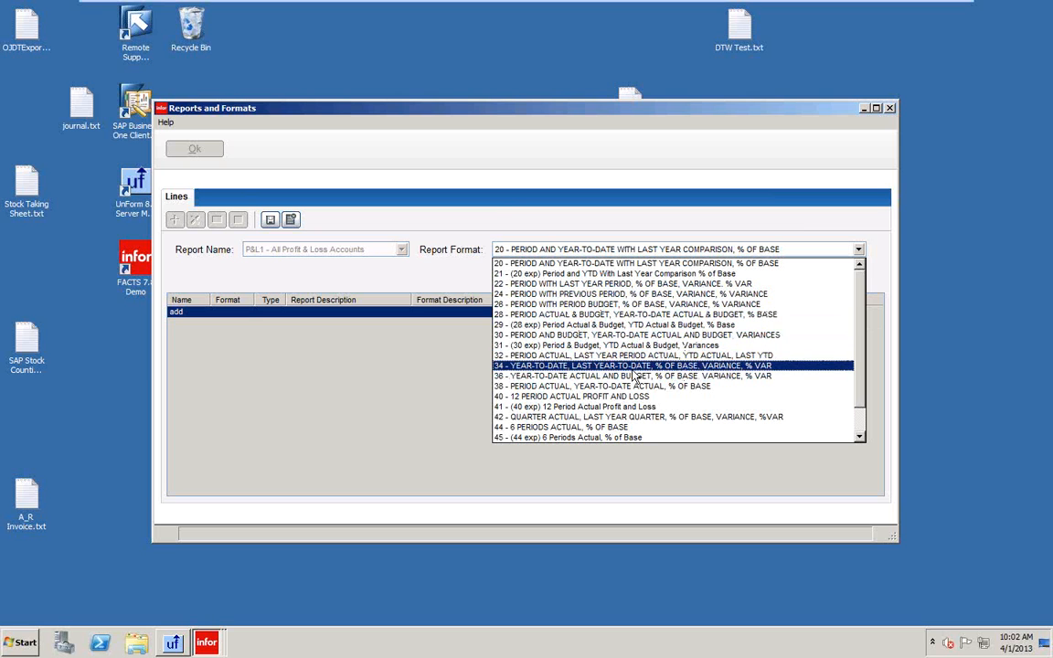
{"action": "left_click", "coordinate": [548, 250]}
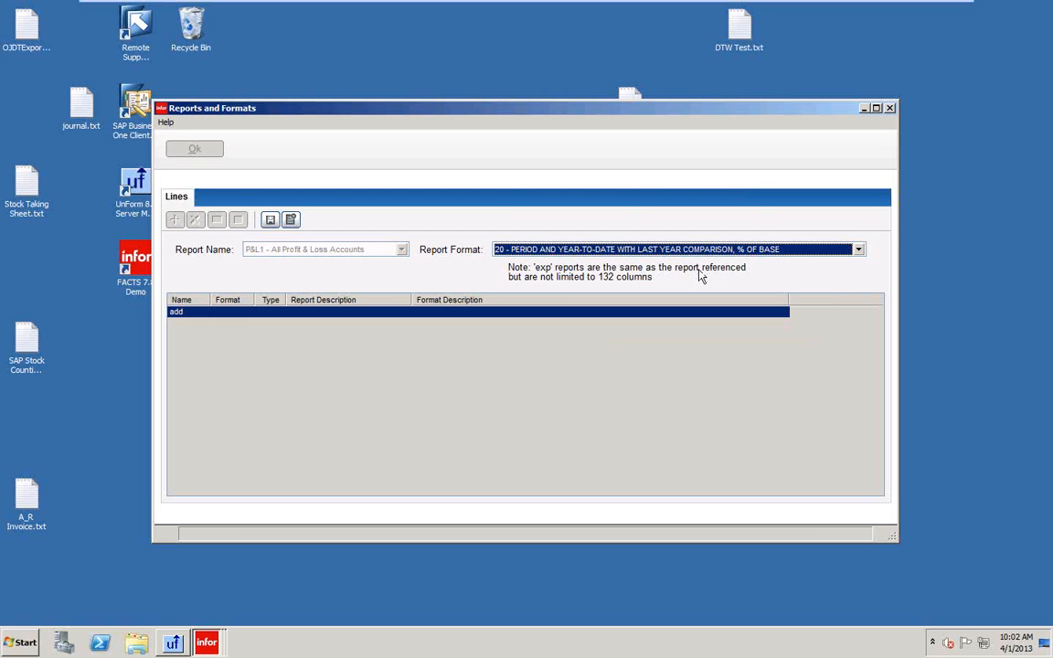
{"action": "key", "text": "Return"}
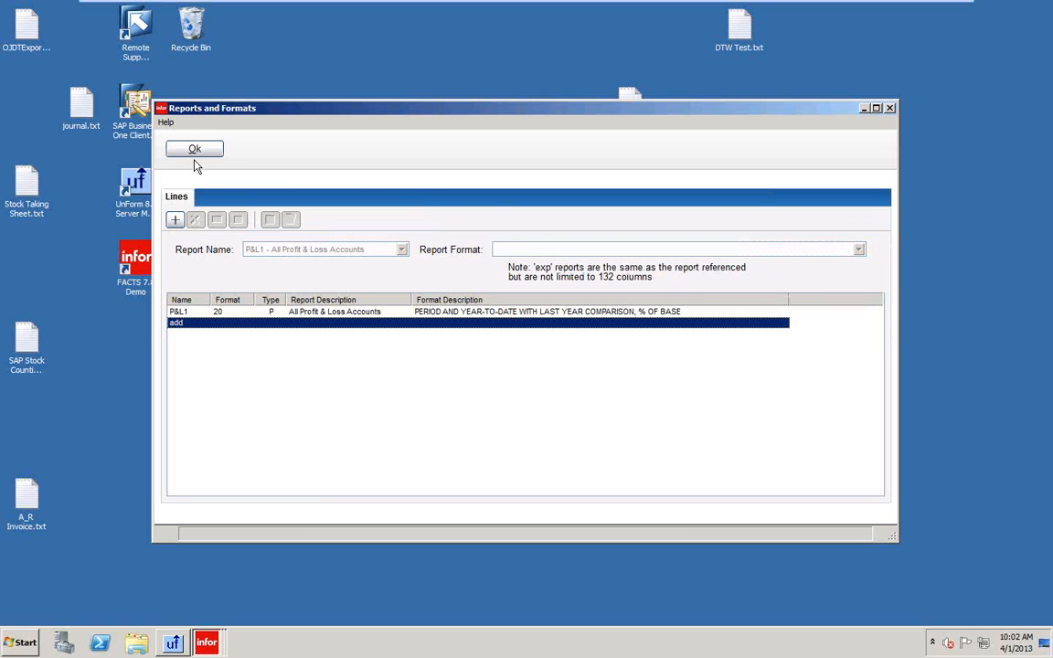
{"action": "left_click", "coordinate": [192, 150]}
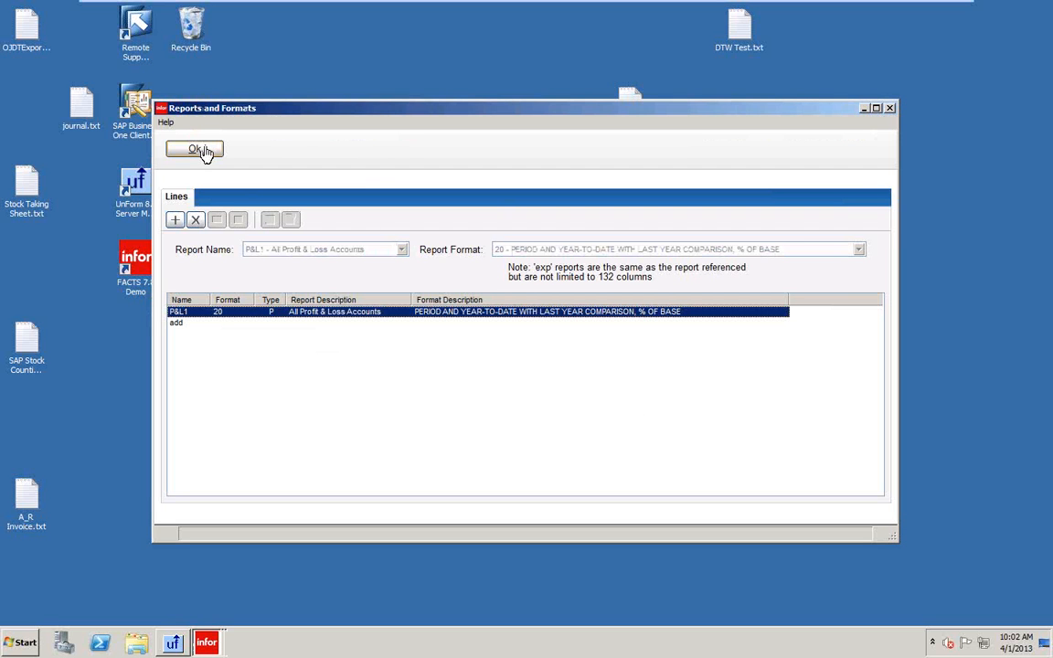
{"action": "left_click", "coordinate": [205, 152]}
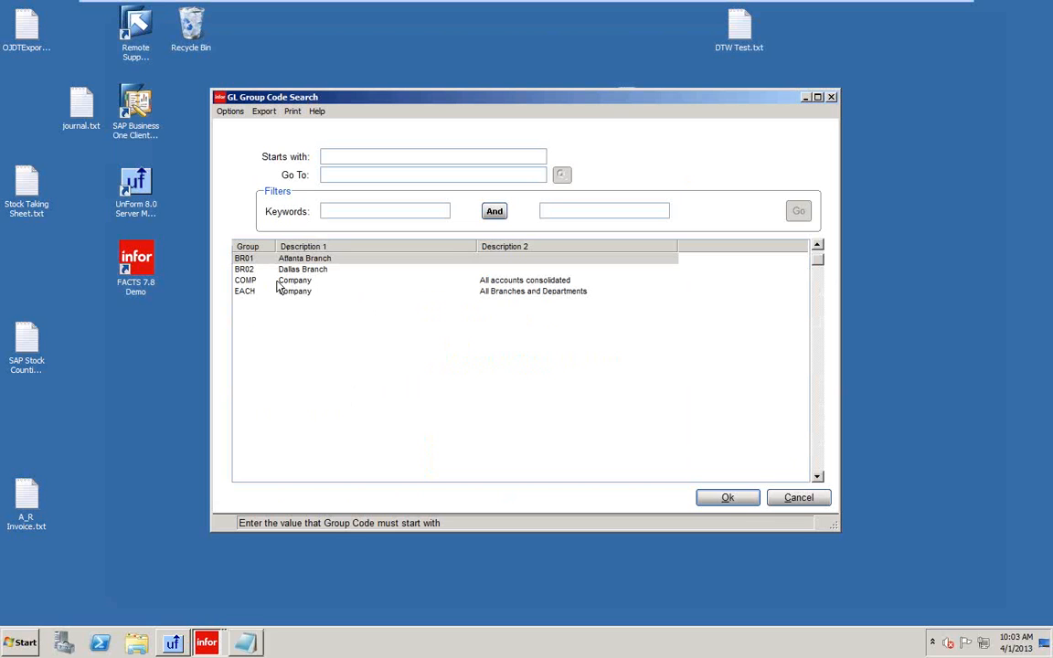
{"action": "left_click", "coordinate": [727, 498]}
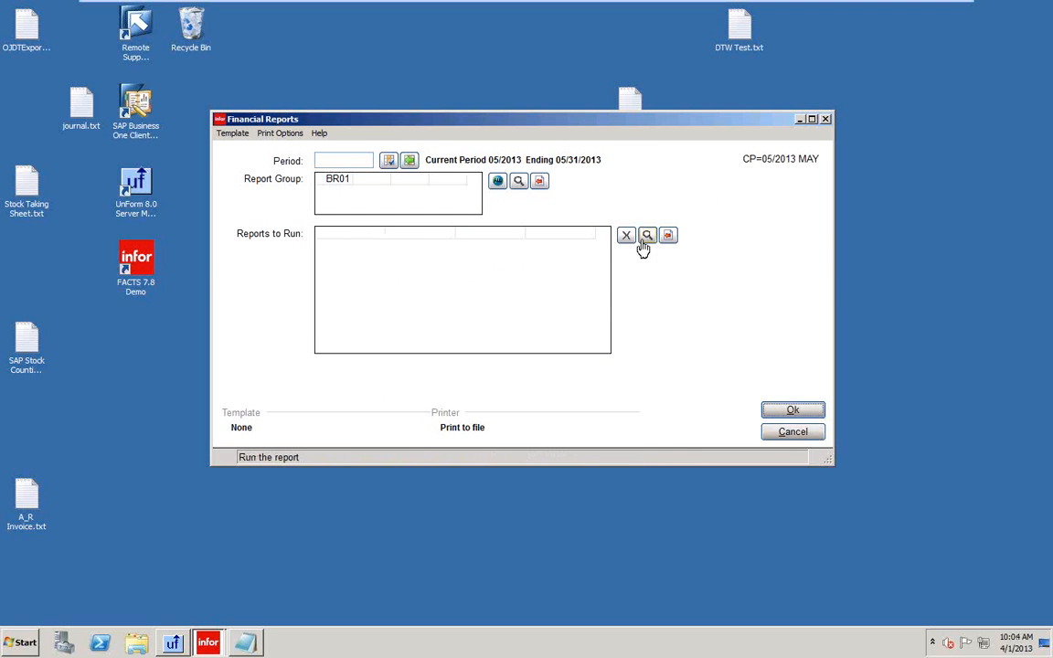
{"action": "left_click", "coordinate": [647, 237]}
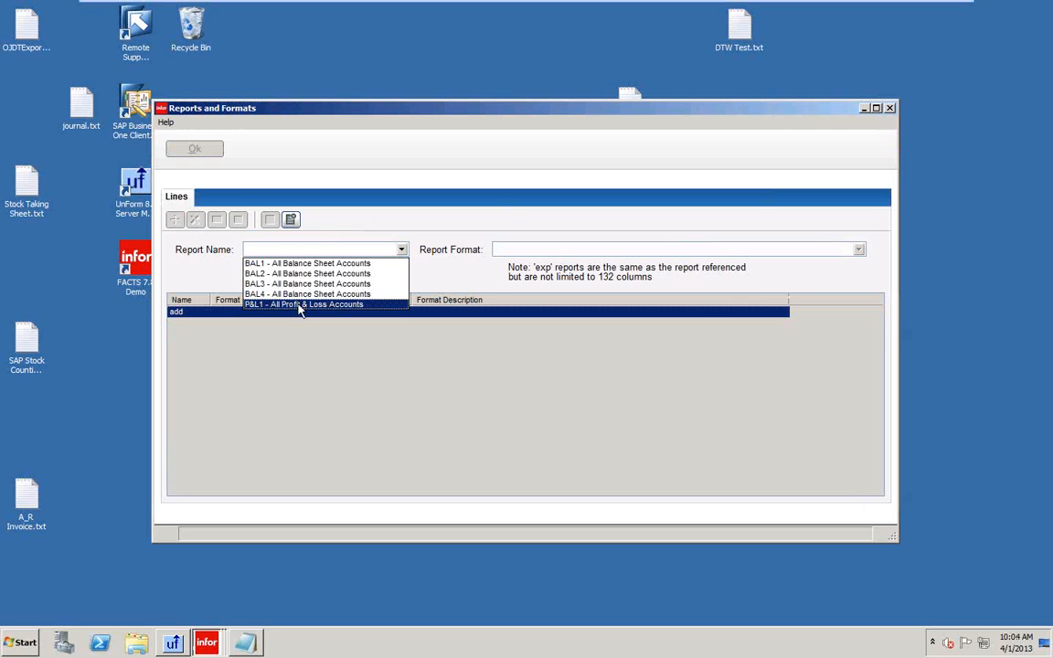
{"action": "left_click", "coordinate": [300, 304]}
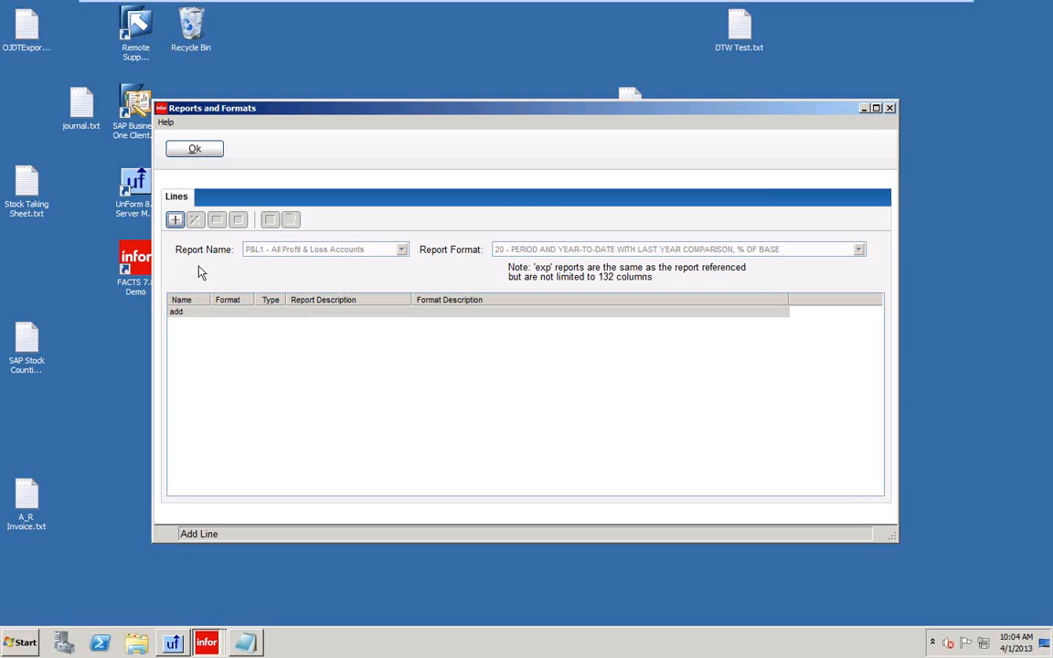
{"action": "left_click", "coordinate": [194, 149]}
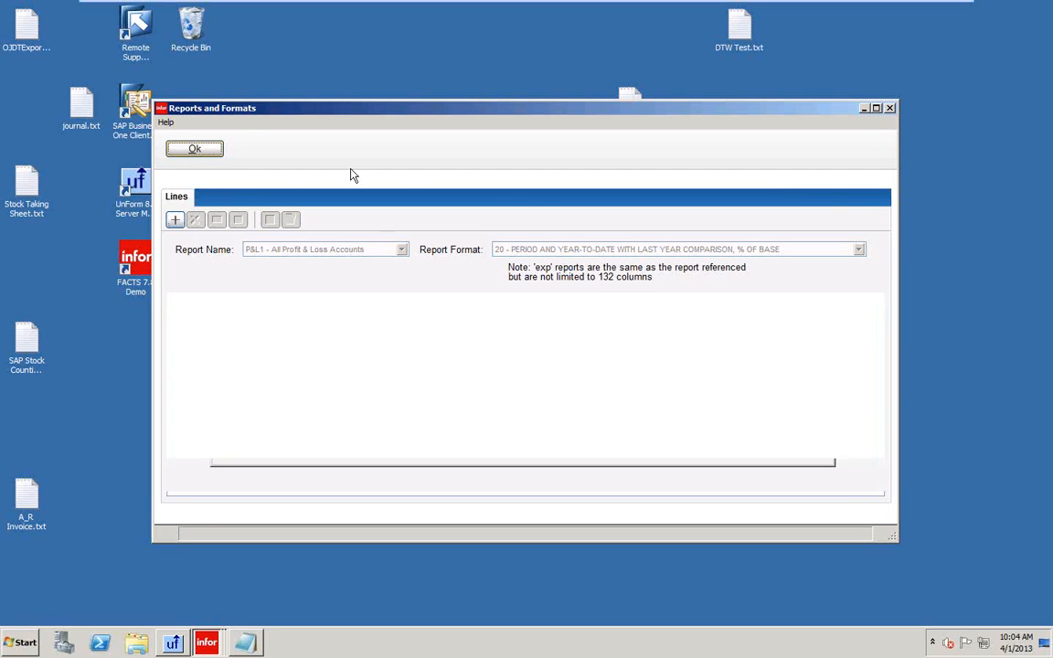
{"action": "left_click", "coordinate": [792, 433]}
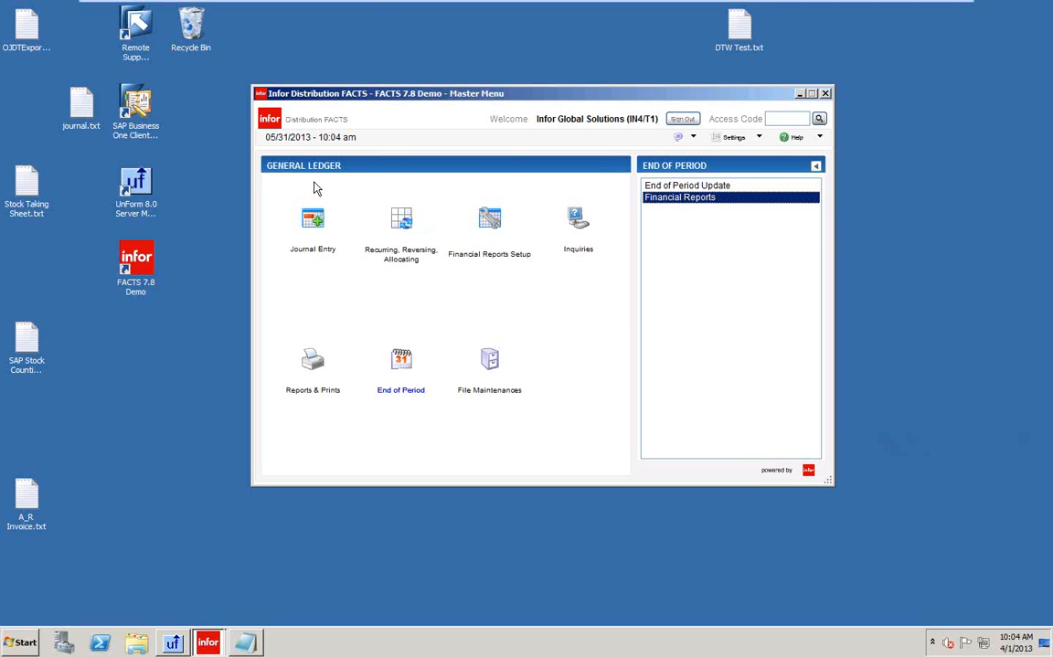
Step: Look up the existing report group codes in Report Group F/M under Financial Reports Setup, and exit without choosing one
{"action": "left_click", "coordinate": [490, 233]}
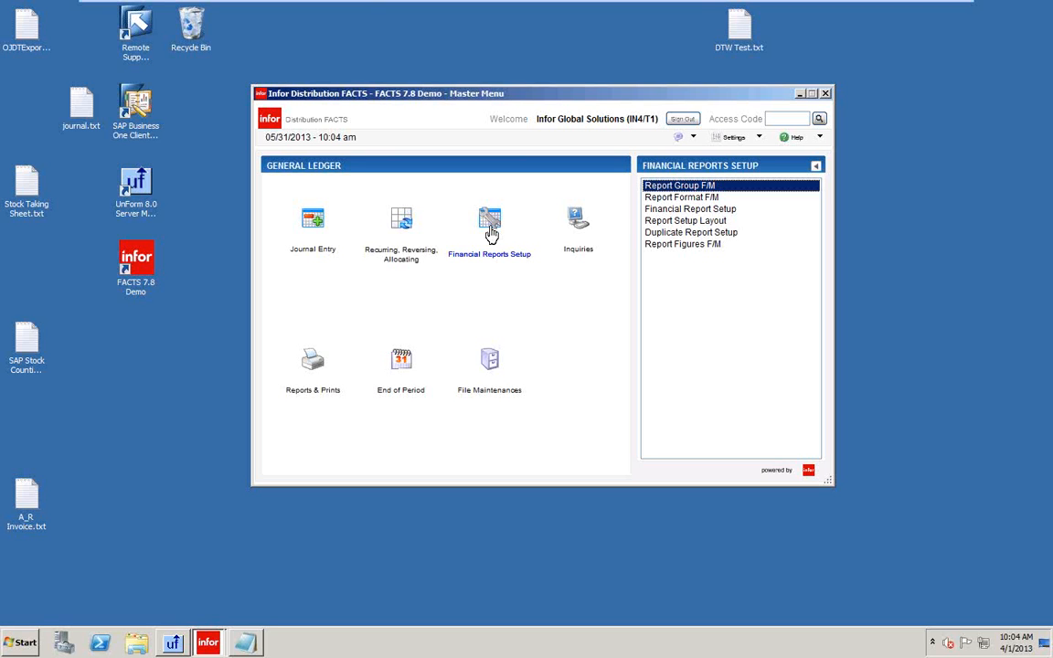
{"action": "double_click", "coordinate": [680, 187]}
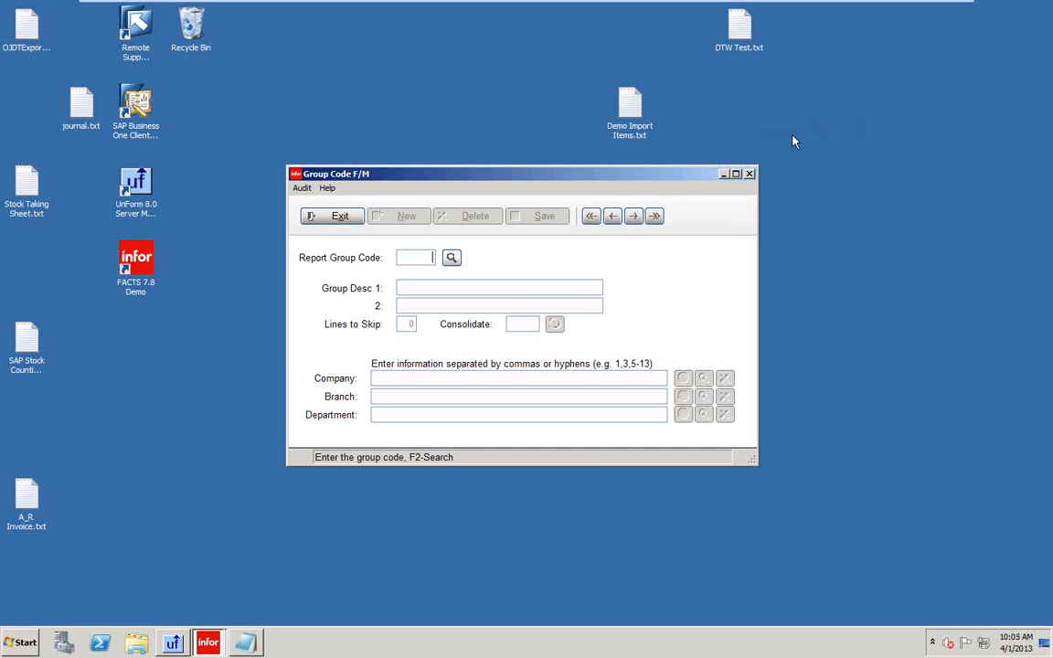
{"action": "left_click", "coordinate": [452, 259]}
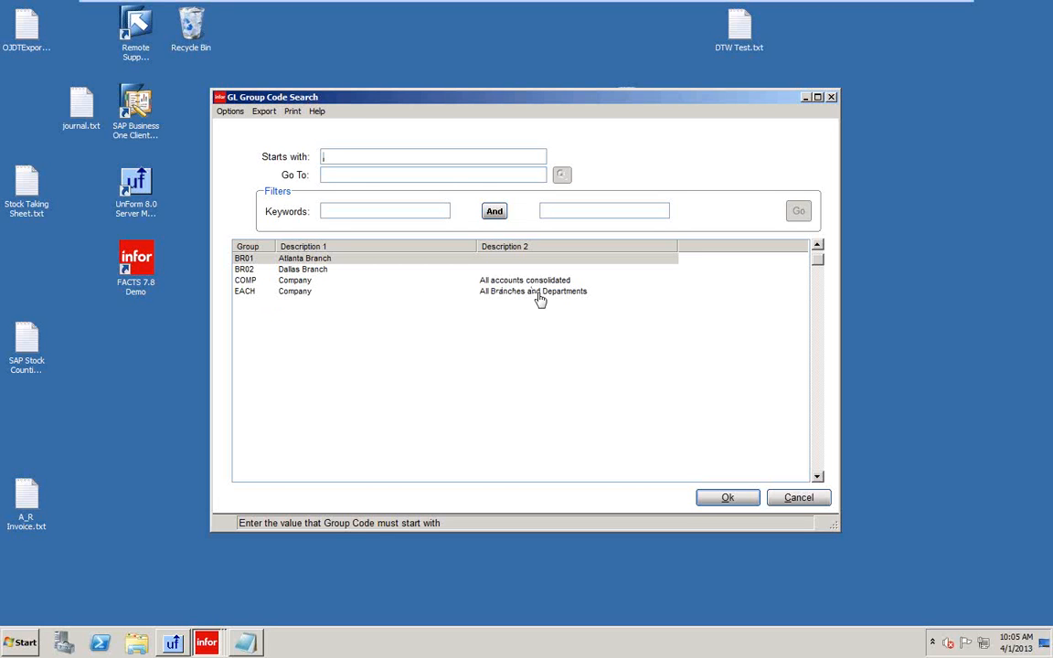
{"action": "left_click", "coordinate": [803, 506]}
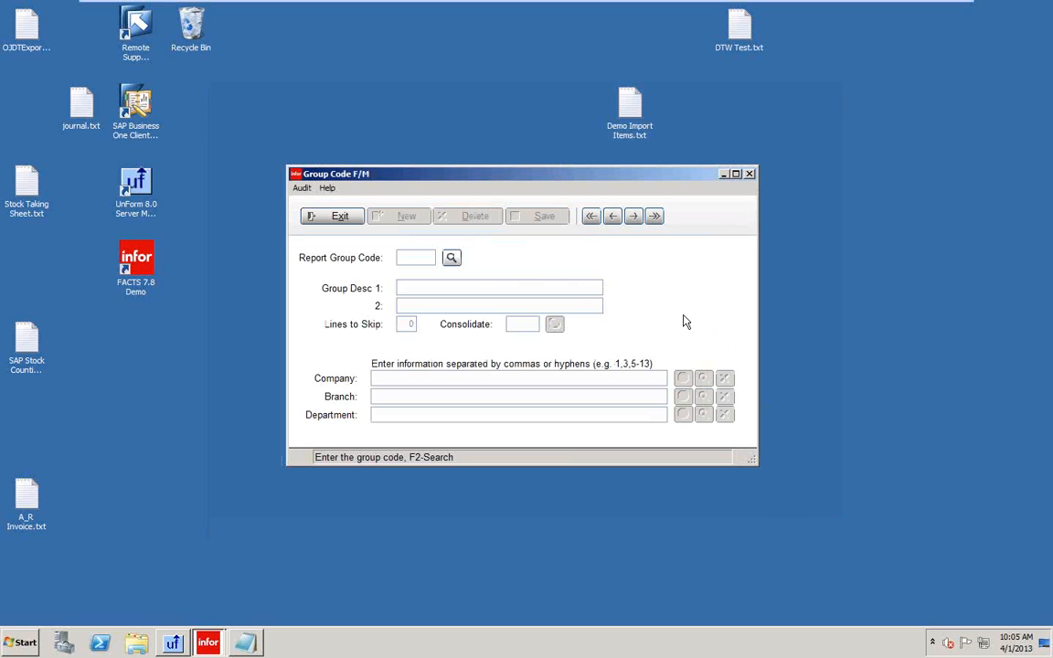
{"action": "left_click", "coordinate": [338, 222]}
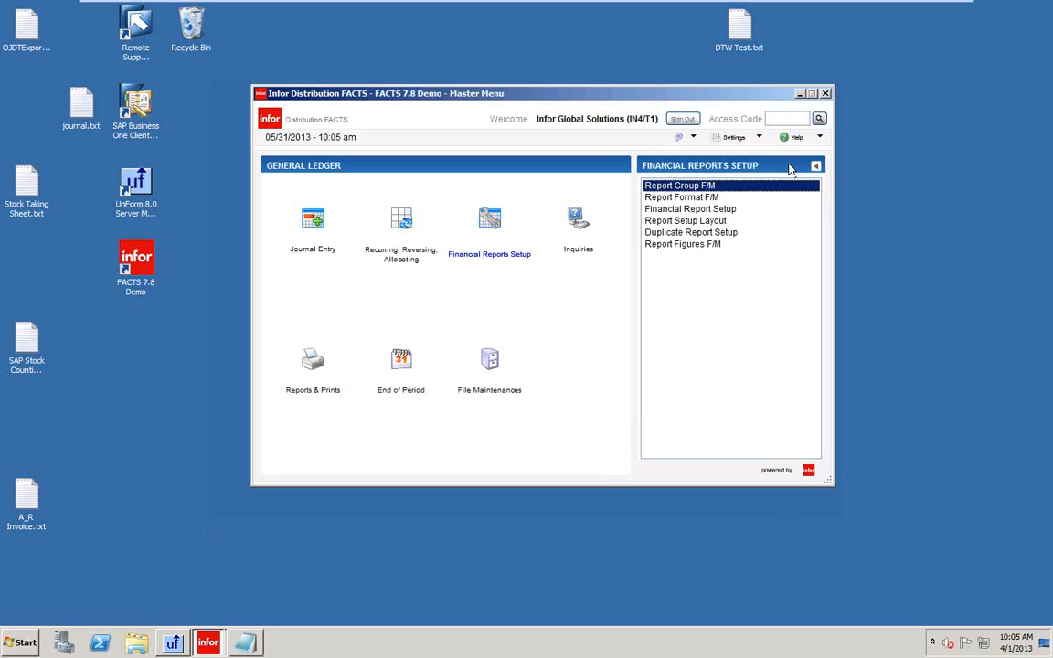
Step: Examine the GL account numbers through the account search in Account F/M, and exit without selecting an account
{"action": "left_click", "coordinate": [494, 361]}
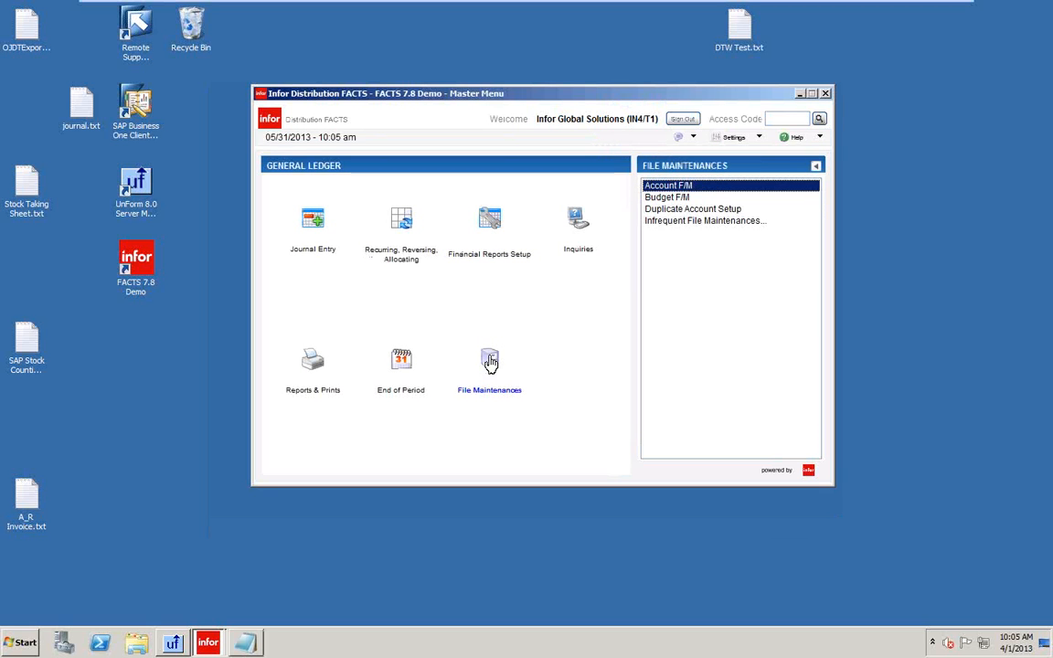
{"action": "left_click", "coordinate": [665, 187]}
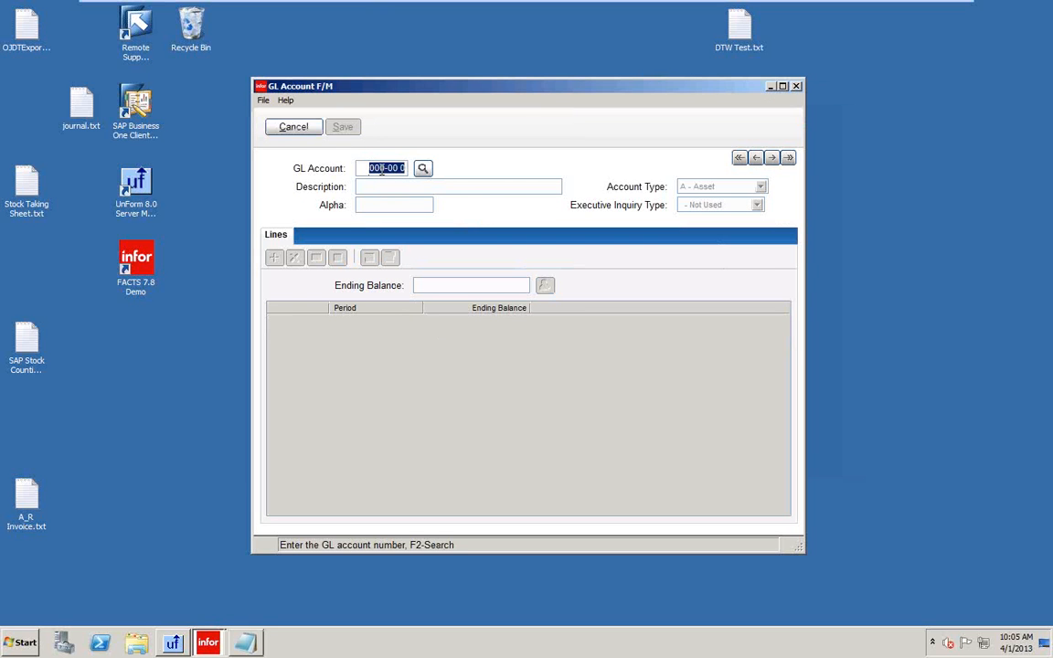
{"action": "left_click", "coordinate": [419, 170]}
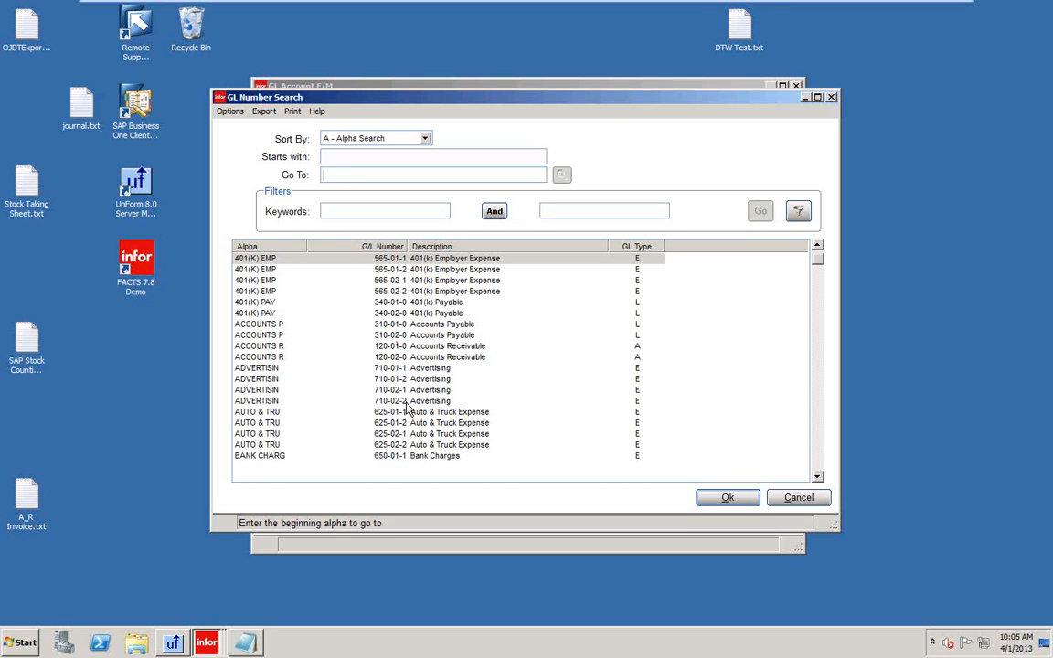
{"action": "left_click", "coordinate": [801, 499]}
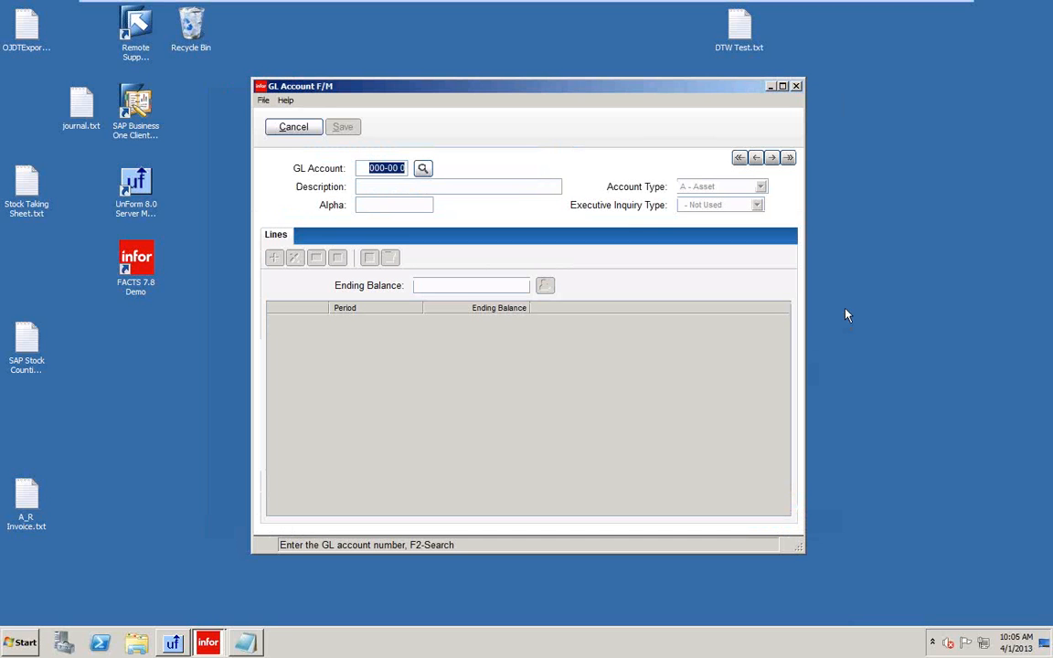
{"action": "left_click", "coordinate": [293, 127]}
Step: Look up the existing departments in Department F/M under Infrequent File Maintenances, and exit without selecting one
{"action": "left_click", "coordinate": [665, 222]}
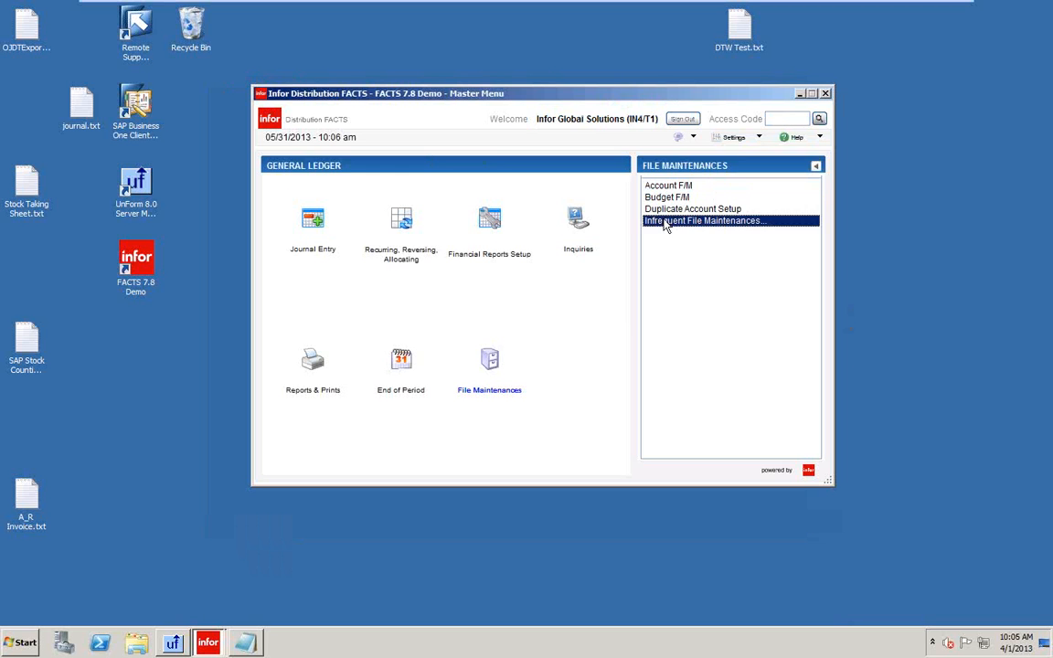
{"action": "double_click", "coordinate": [665, 223]}
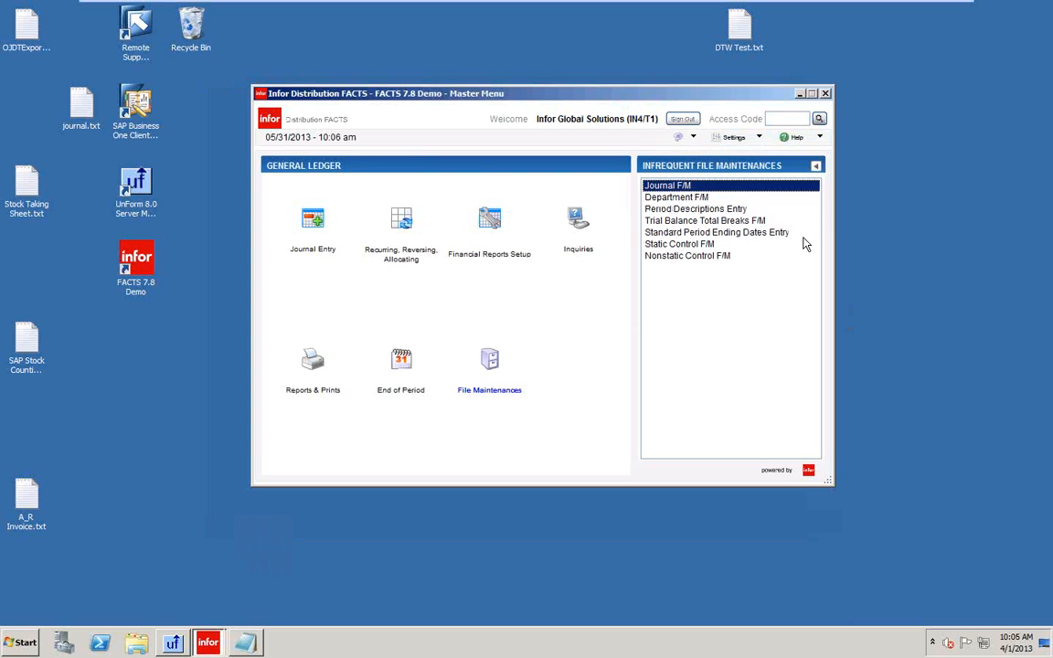
{"action": "double_click", "coordinate": [685, 197]}
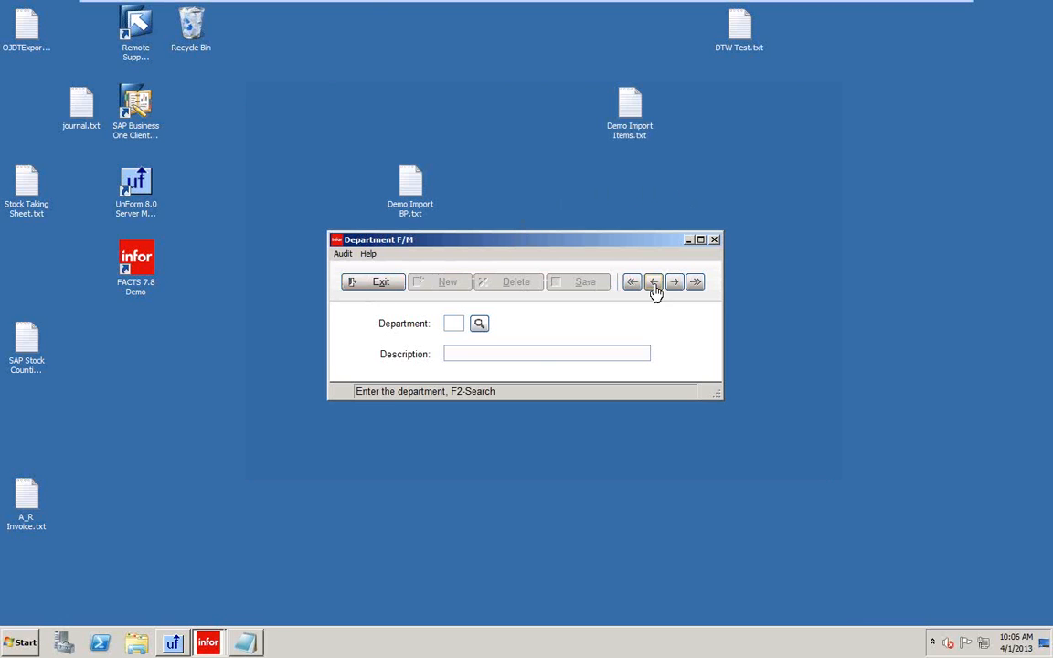
{"action": "left_click", "coordinate": [479, 323]}
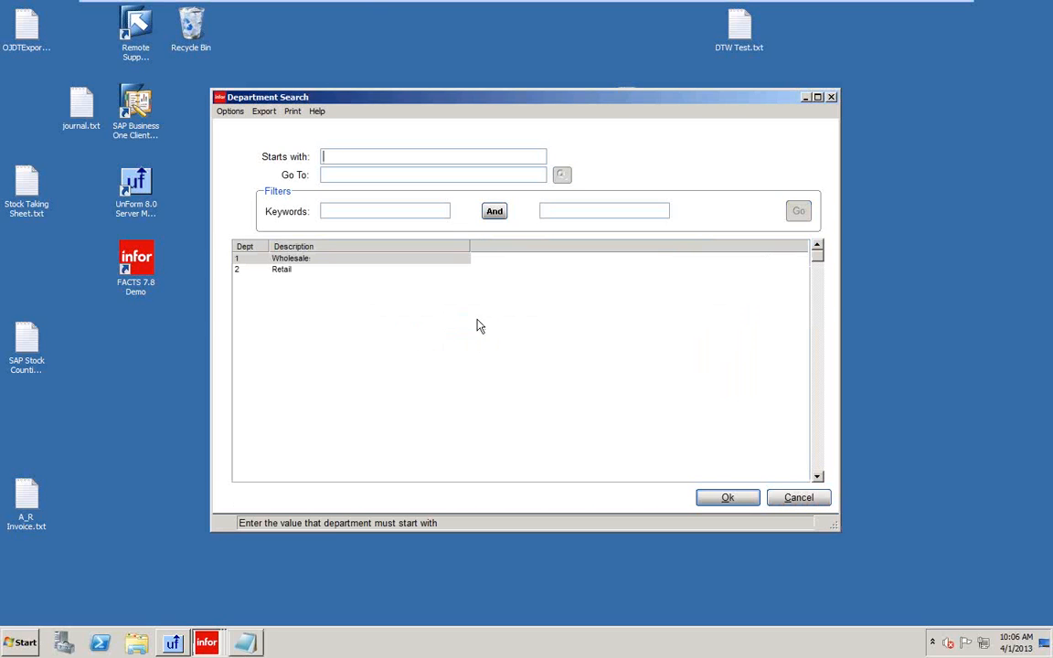
{"action": "left_click", "coordinate": [800, 498]}
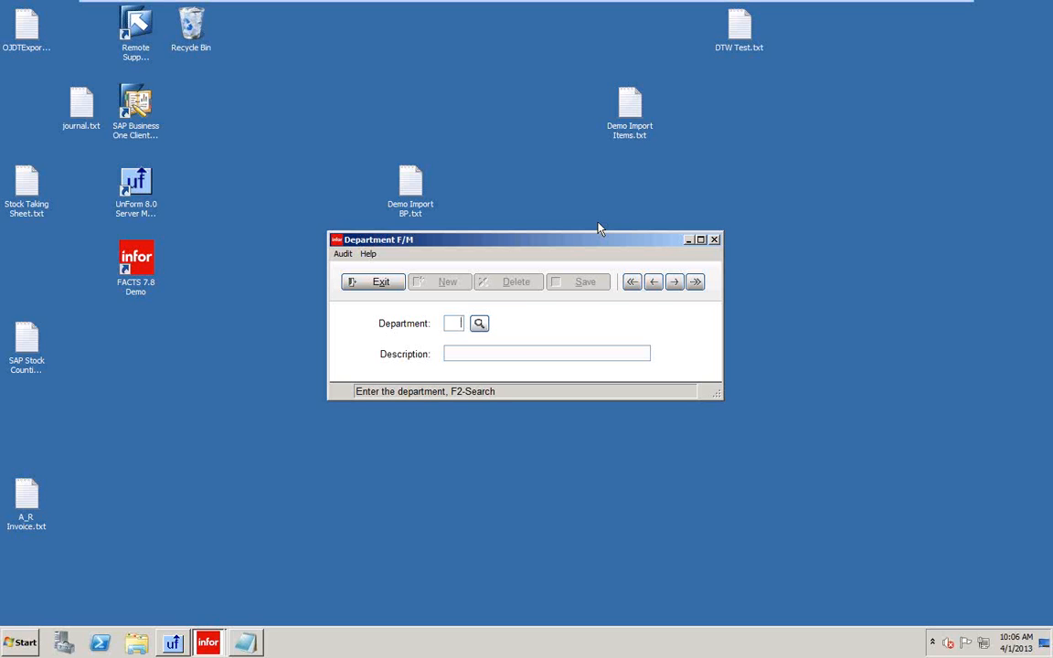
{"action": "left_click", "coordinate": [376, 285]}
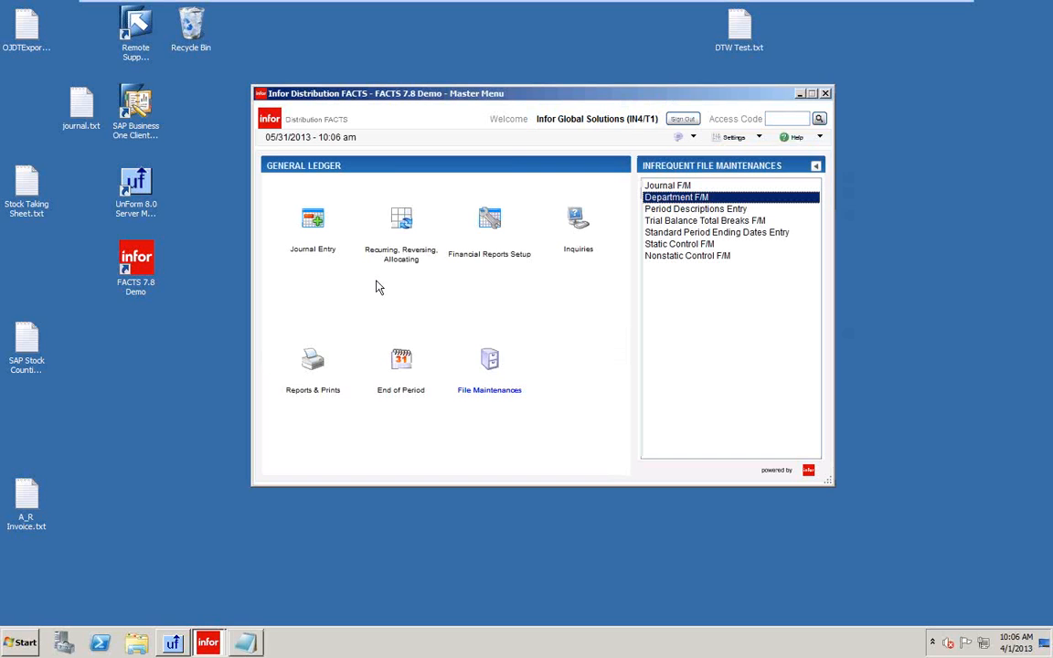
Step: Load the BR01 (Atlanta Branch) report group code in Report Group F/M under Financial Reports Setup
{"action": "left_click", "coordinate": [488, 222]}
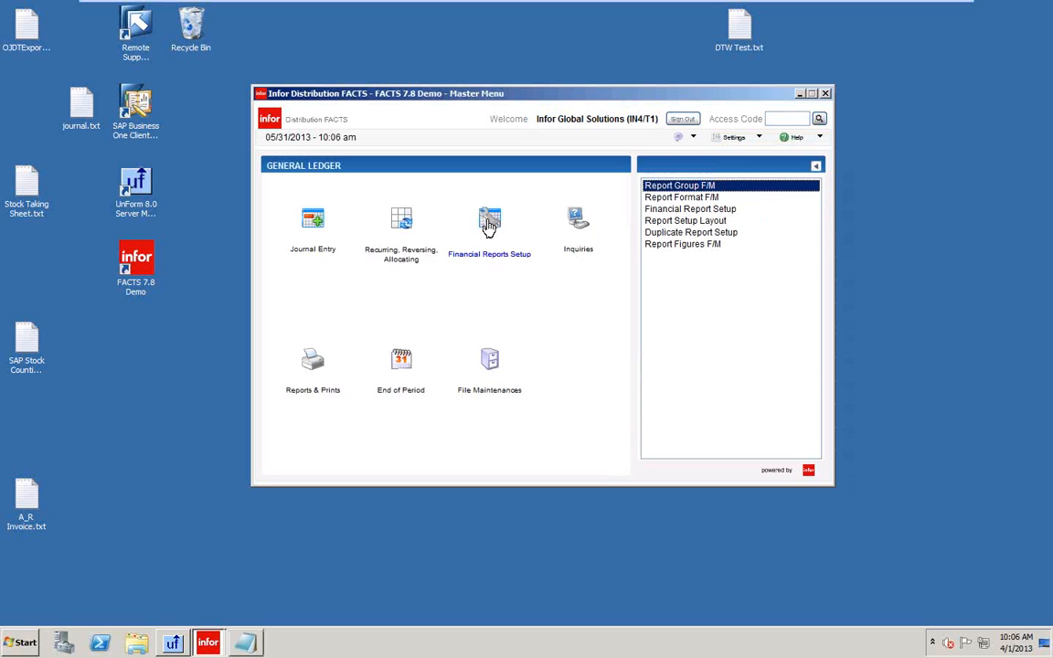
{"action": "left_click", "coordinate": [670, 188]}
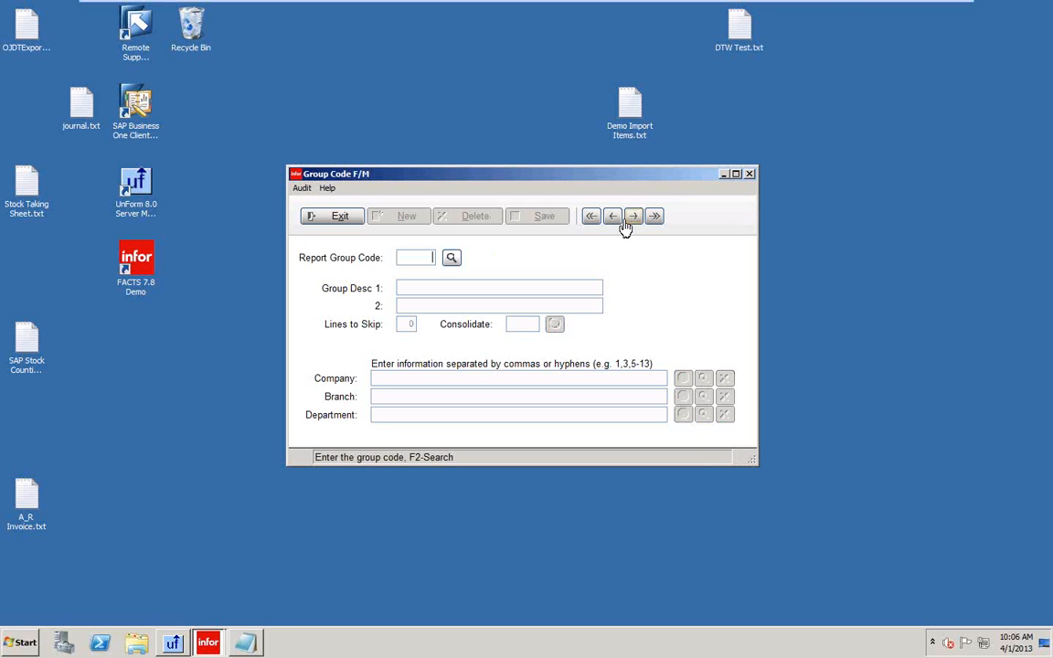
{"action": "left_click_drag", "start_coordinate": [447, 173], "coordinate": [417, 147]}
{"action": "left_click", "coordinate": [420, 229]}
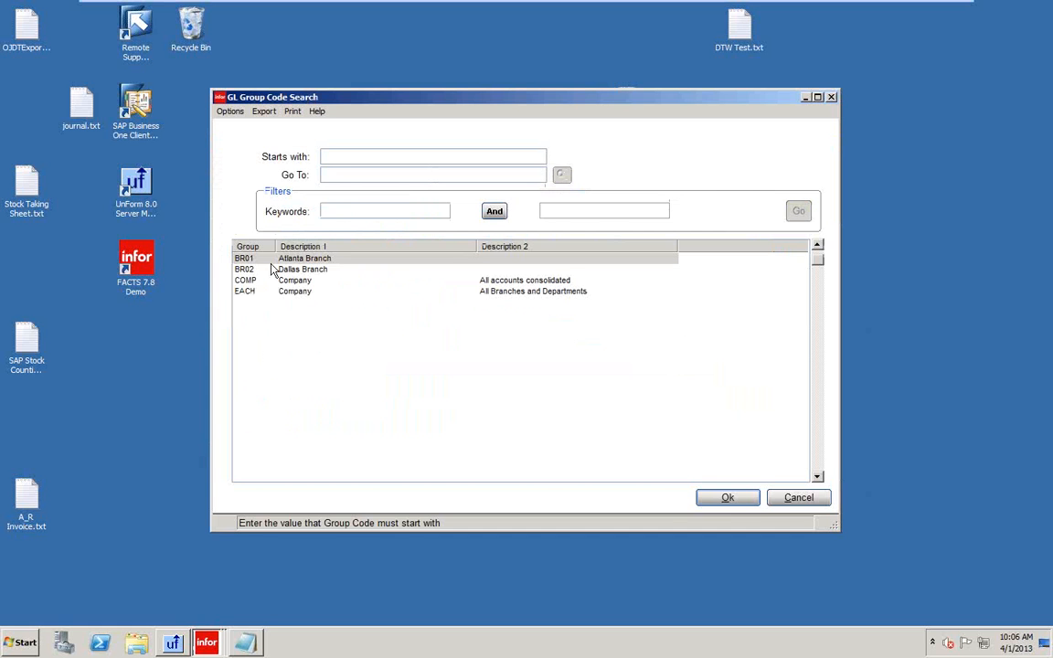
{"action": "left_click", "coordinate": [727, 499]}
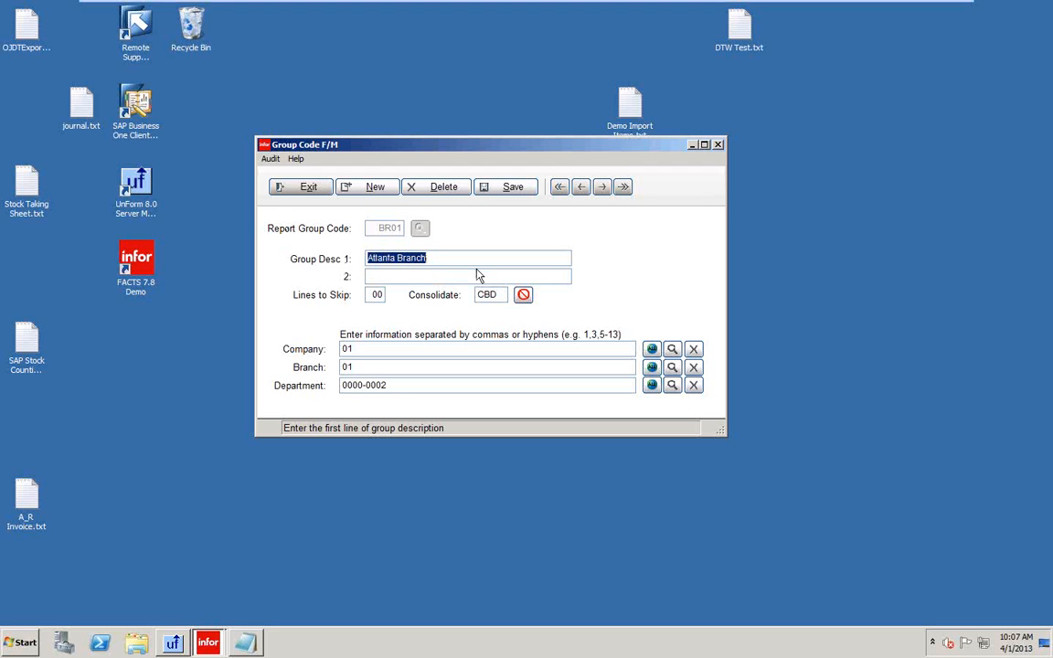
Step: Examine the Lines to Skip, Consolidate, Company and Branch settings of the BR01 report group
{"action": "left_click", "coordinate": [375, 296]}
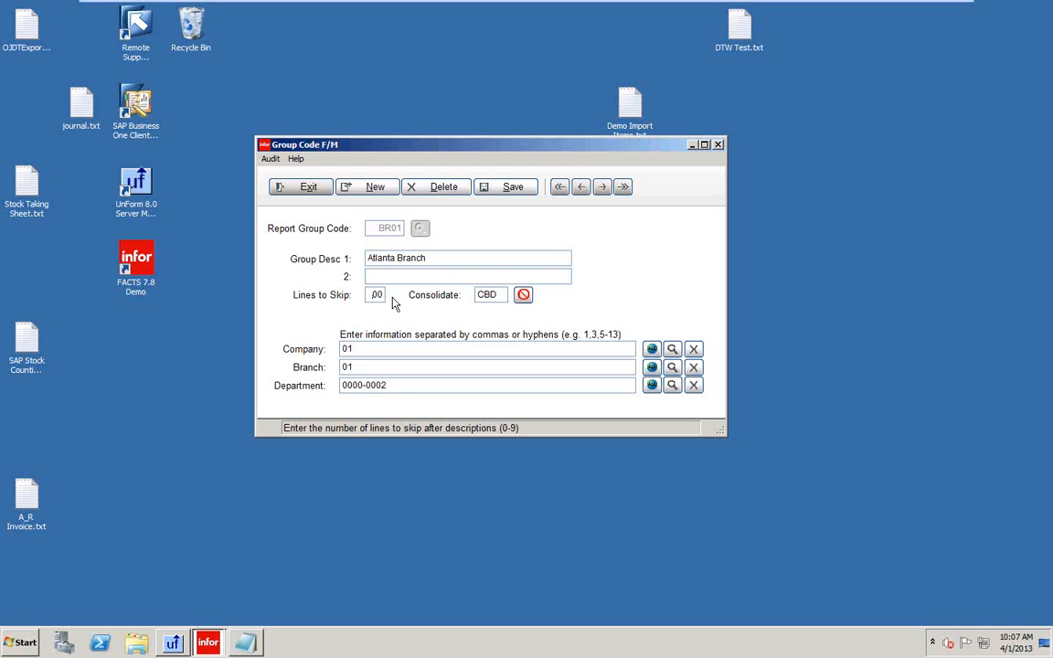
{"action": "left_click", "coordinate": [503, 295]}
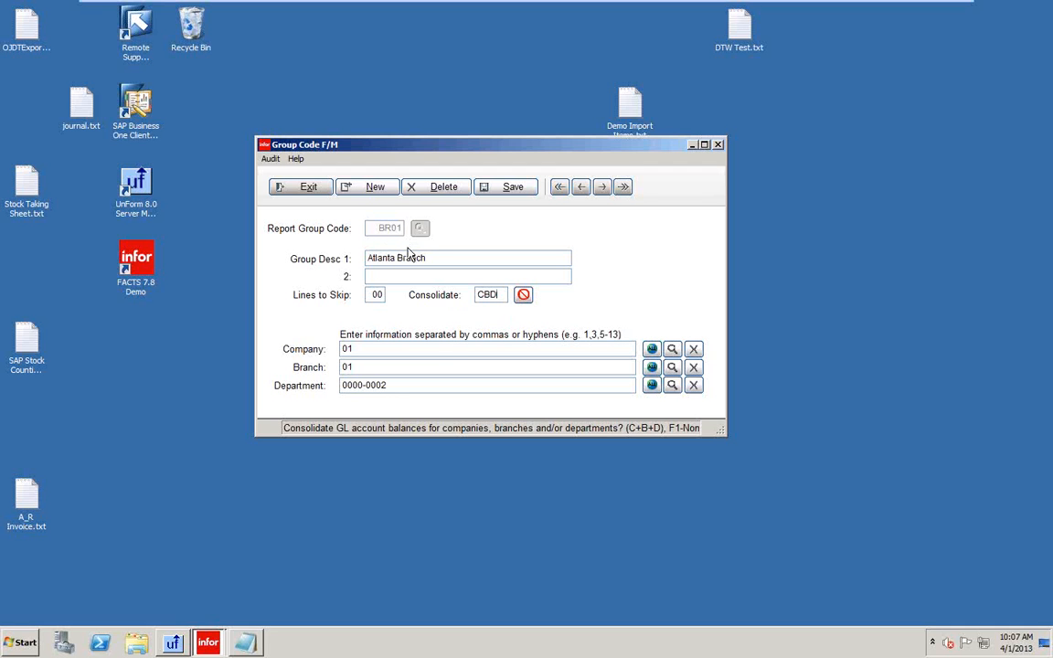
{"action": "left_click", "coordinate": [368, 349]}
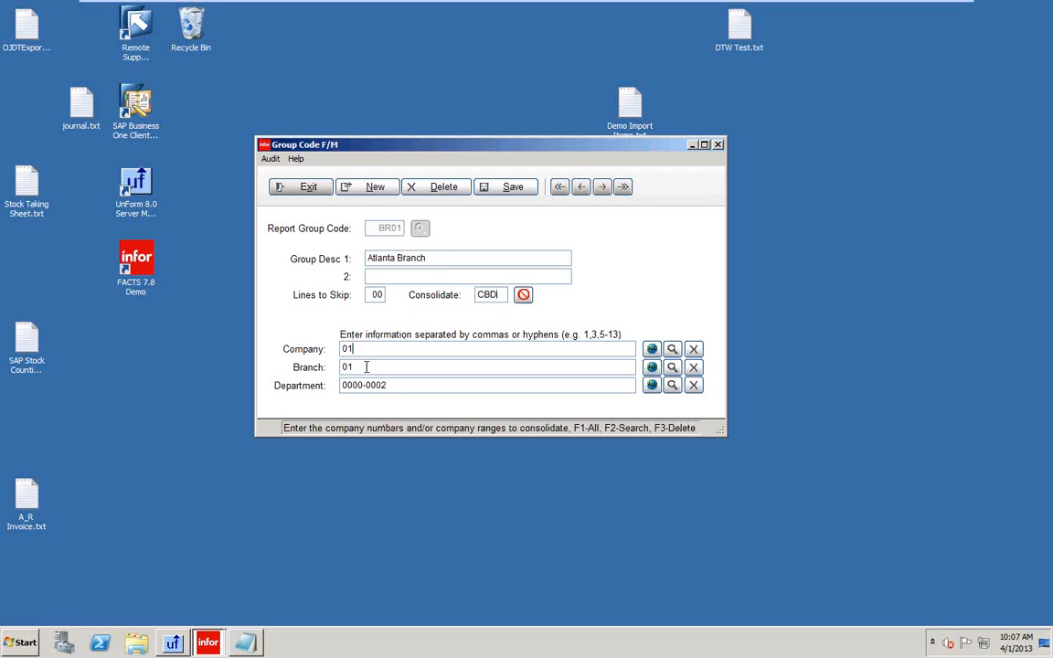
{"action": "left_click", "coordinate": [366, 367]}
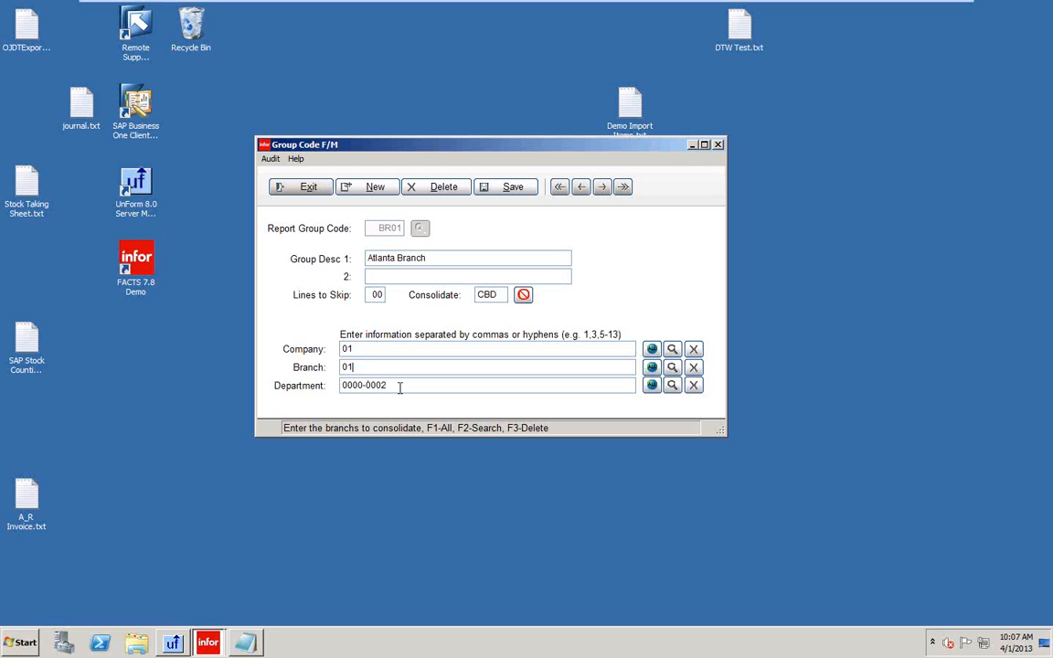
Step: Look up the available companies and the branches of company 01 for the BR01 group, cancelling each search without a selection
{"action": "left_click", "coordinate": [672, 349]}
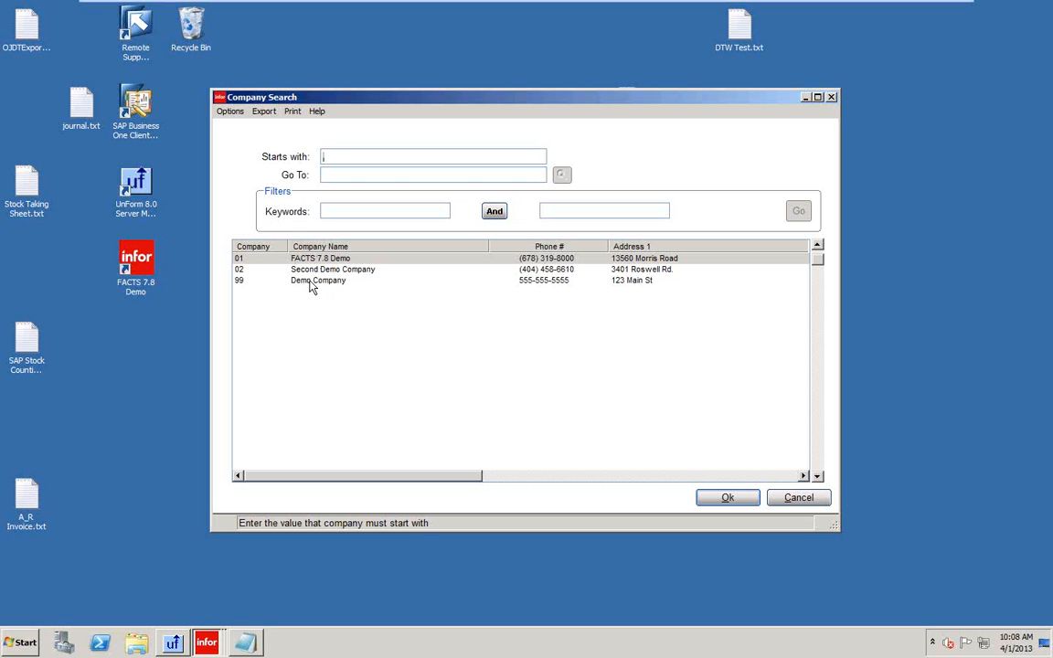
{"action": "left_click", "coordinate": [800, 498]}
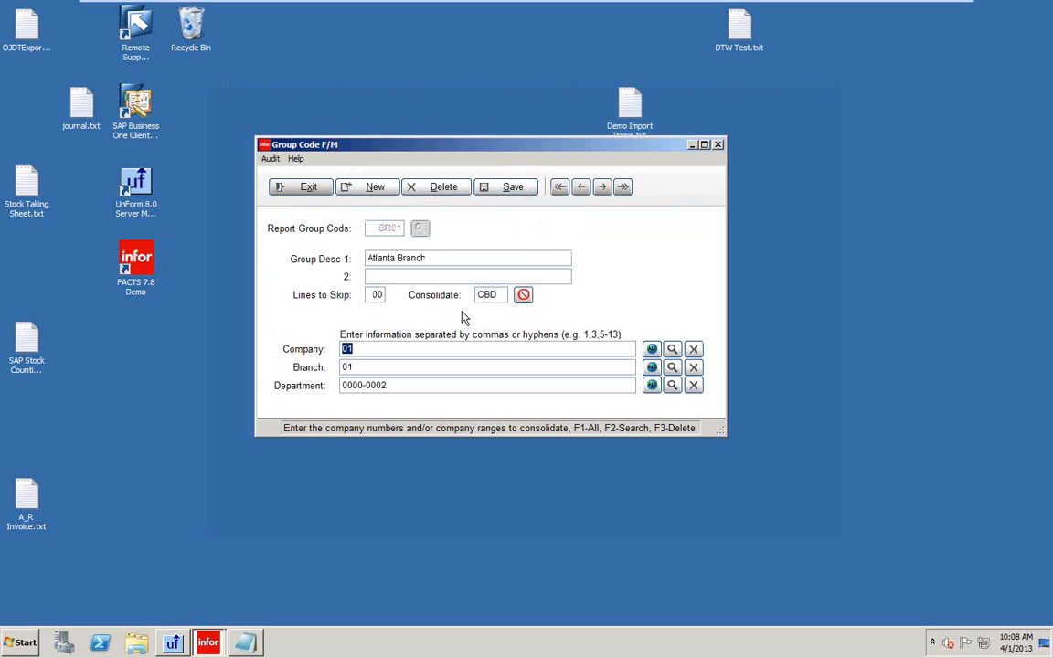
{"action": "left_click", "coordinate": [672, 368]}
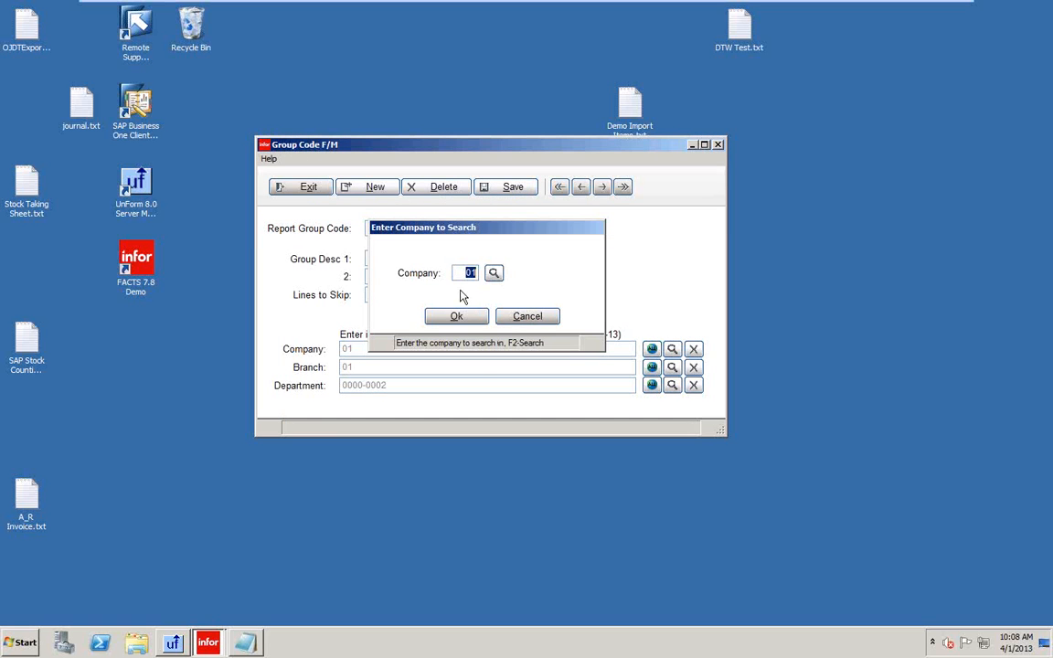
{"action": "left_click", "coordinate": [494, 273]}
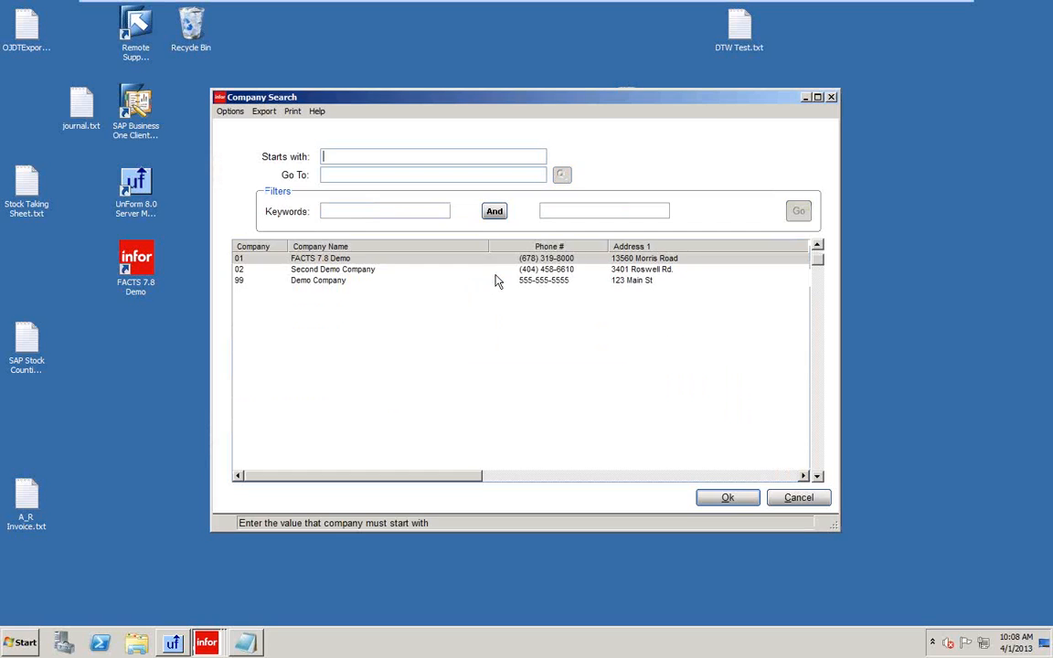
{"action": "left_click", "coordinate": [798, 497]}
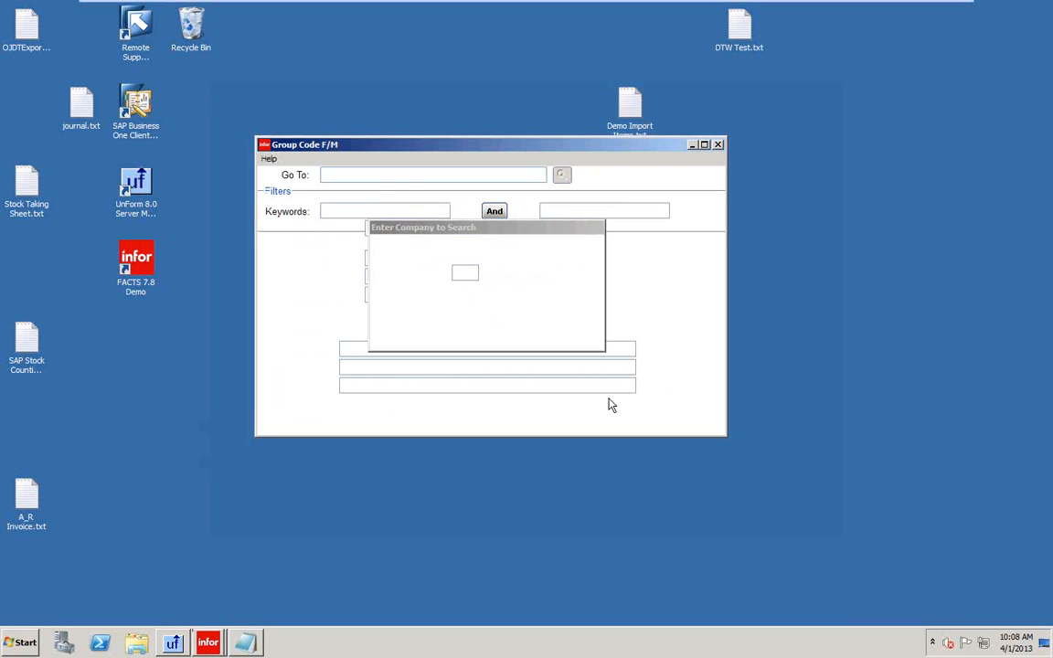
{"action": "left_click", "coordinate": [531, 366]}
{"action": "left_click", "coordinate": [672, 368]}
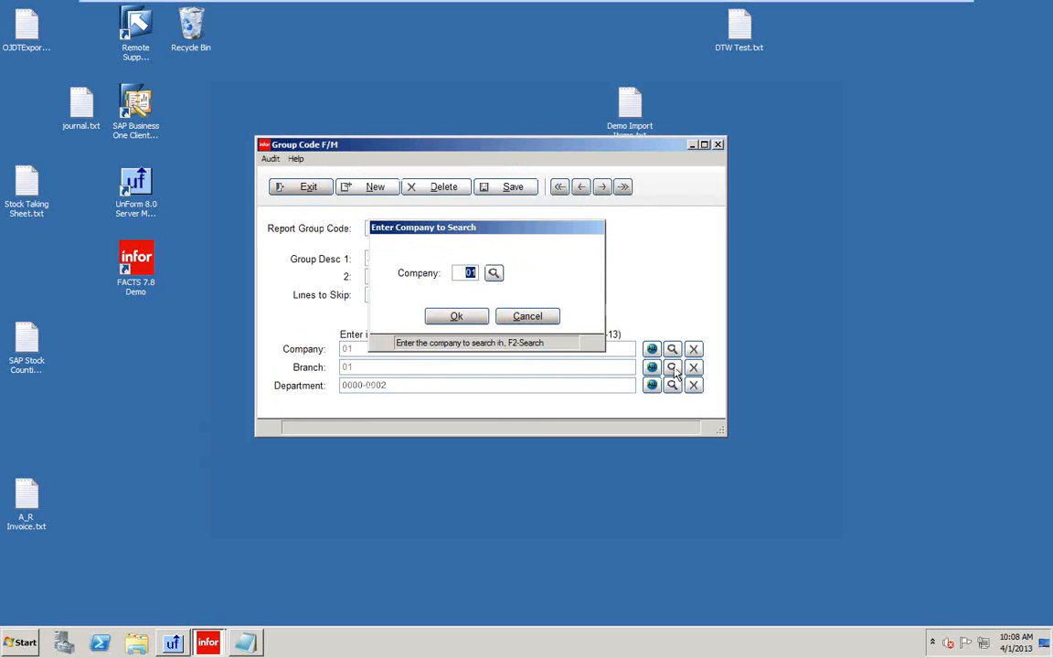
{"action": "left_click", "coordinate": [457, 316]}
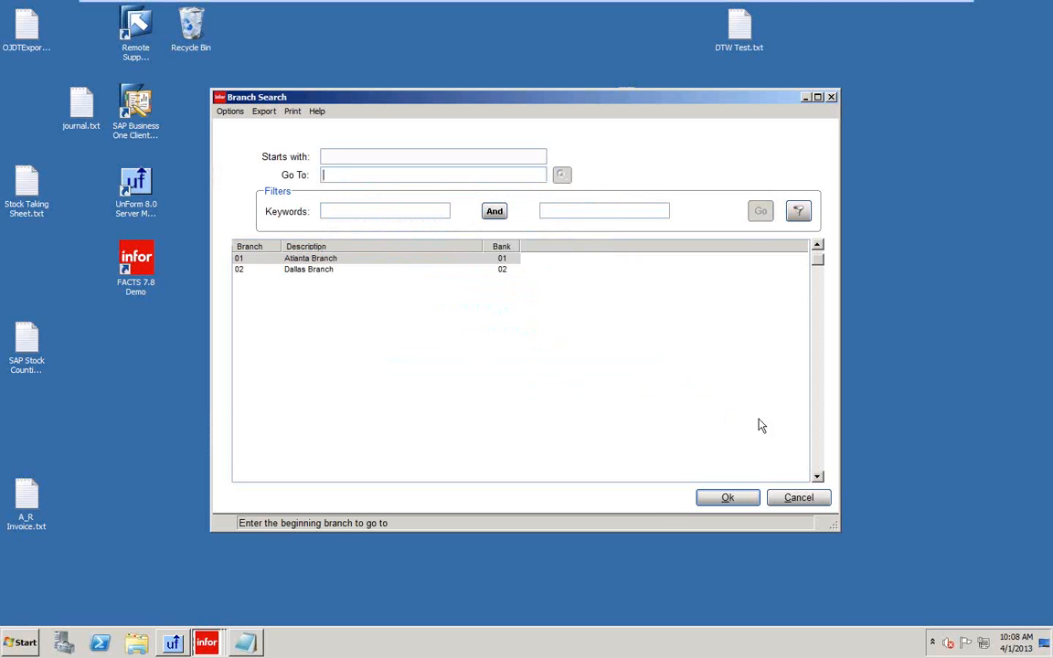
{"action": "left_click", "coordinate": [798, 498]}
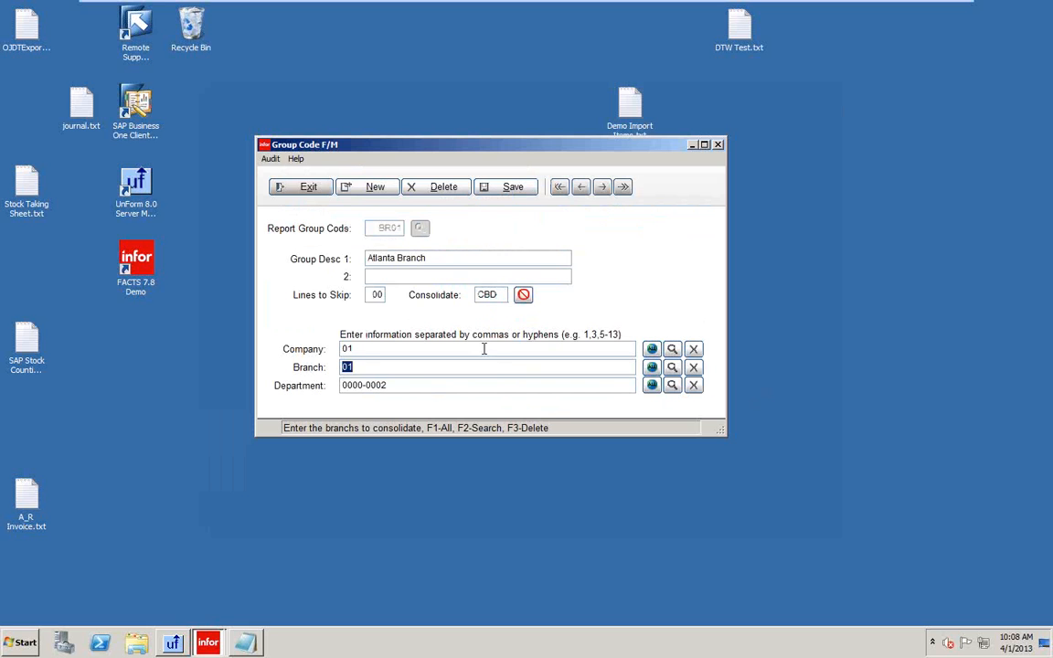
Step: Browse through the BR02, COMP and EACH report group records to compare their consolidation, branch and department settings
{"action": "left_click", "coordinate": [602, 187]}
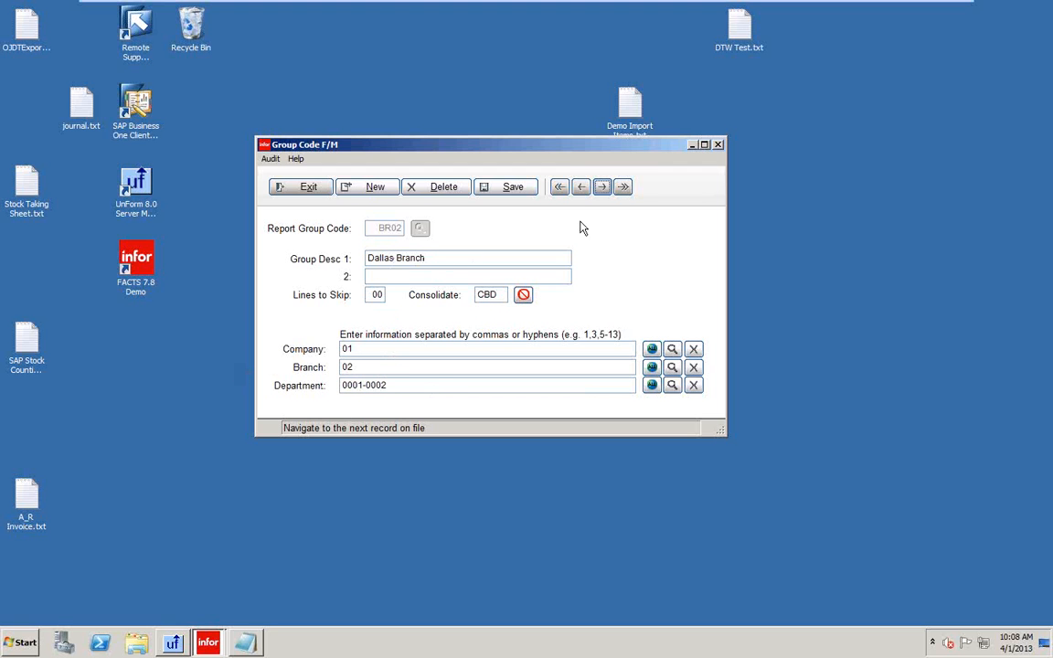
{"action": "left_click", "coordinate": [580, 189]}
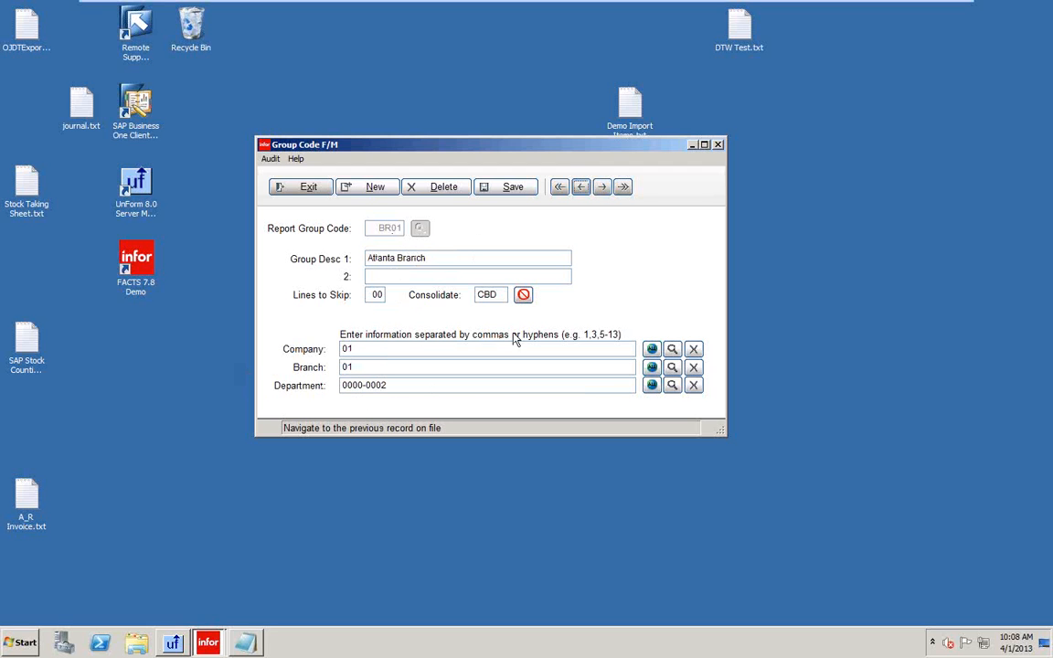
{"action": "left_click", "coordinate": [603, 190]}
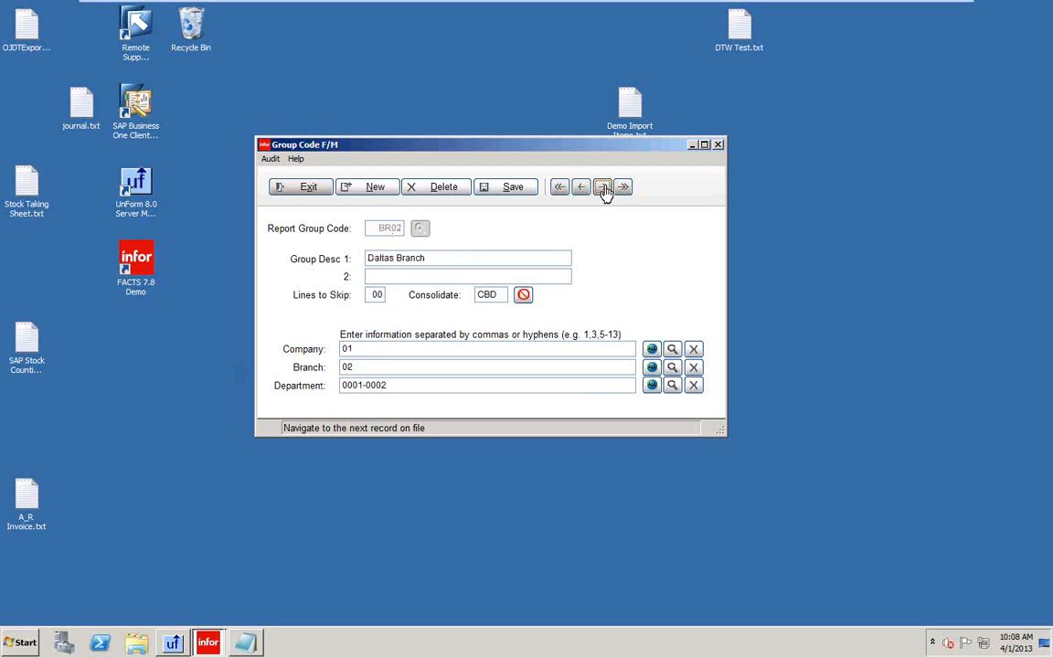
{"action": "left_click", "coordinate": [603, 189]}
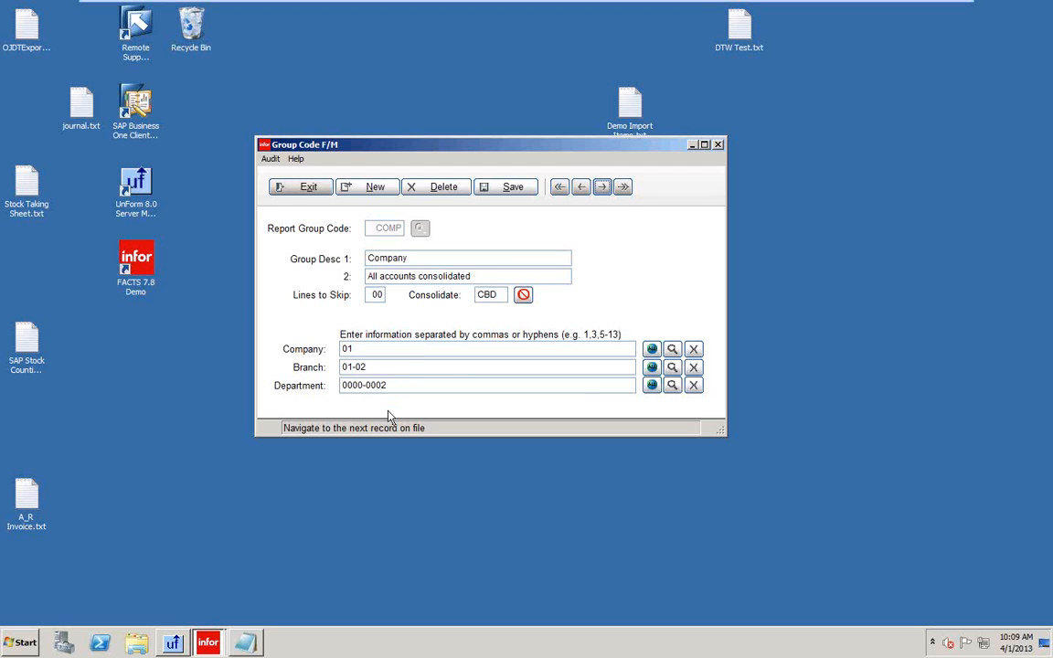
{"action": "left_click", "coordinate": [605, 188]}
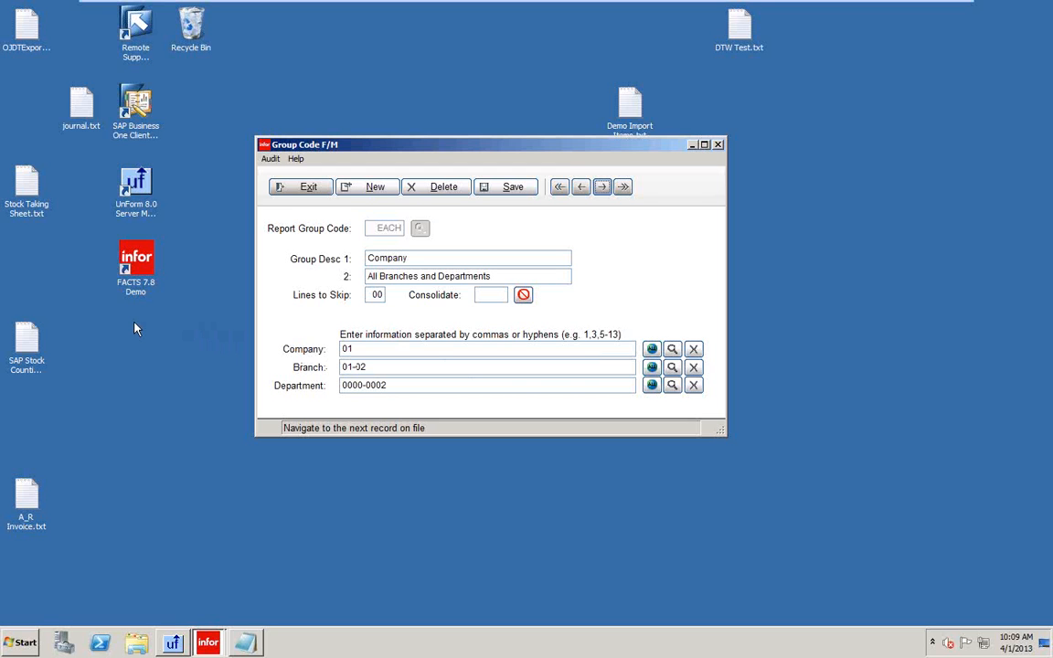
Step: Return to the COMP report group, check the printed report in Notepad, and exit Group Code F/M
{"action": "left_click", "coordinate": [581, 188]}
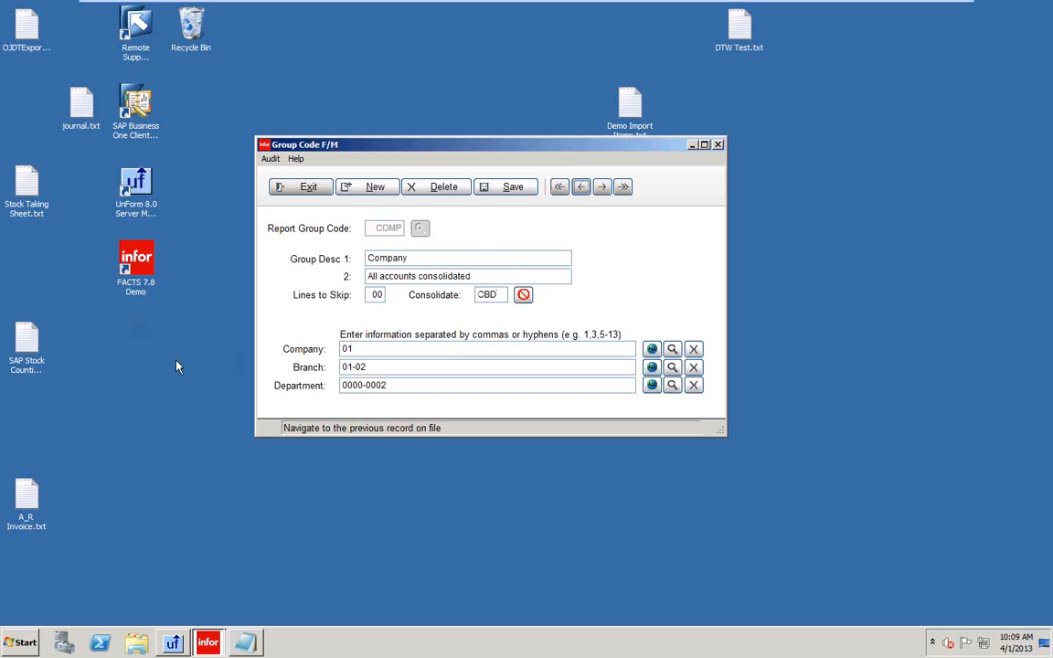
{"action": "key", "text": "Tab"}
{"action": "key", "text": "Tab"}
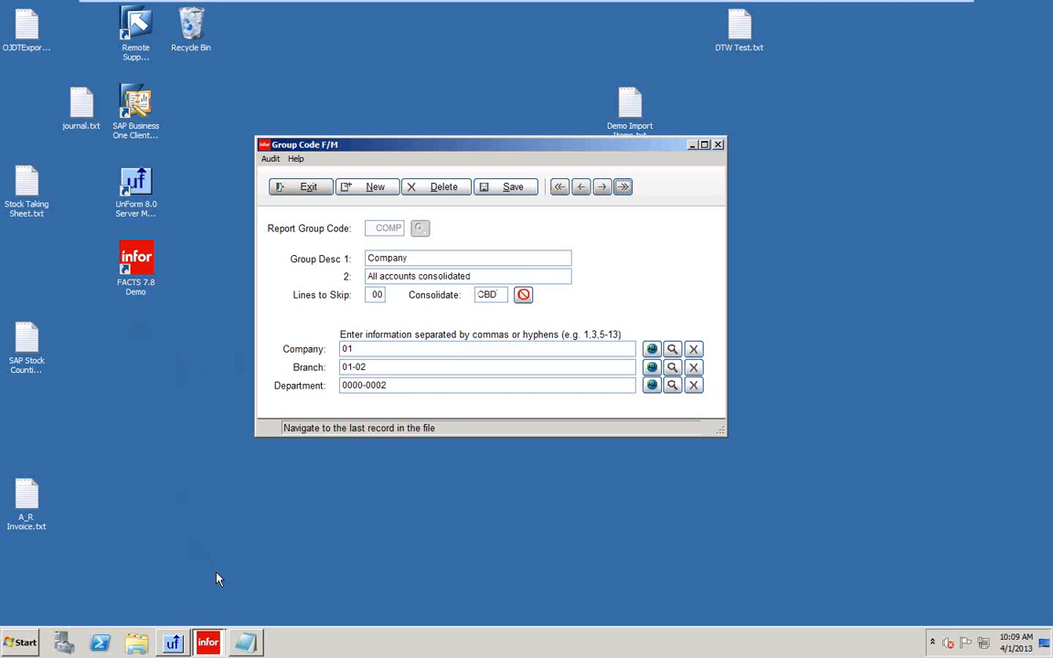
{"action": "left_click", "coordinate": [245, 644]}
{"action": "left_click", "coordinate": [308, 186]}
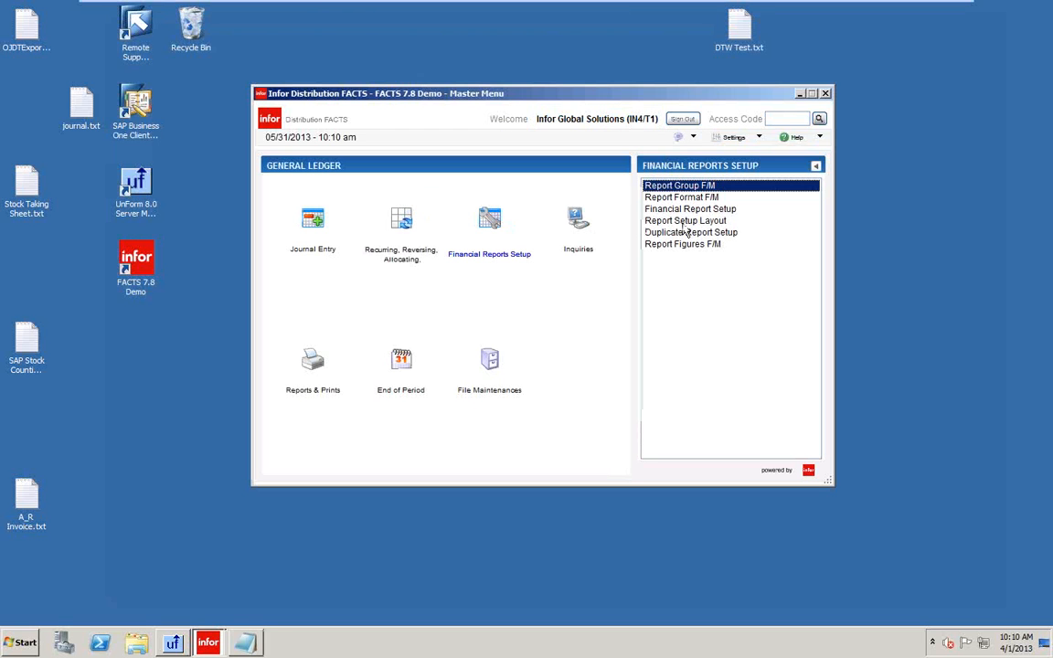
Step: Load format 20 in Report Format F/M and compare it with the Atlanta Branch profit and loss report in Notepad, then minimize the report
{"action": "left_click", "coordinate": [679, 196]}
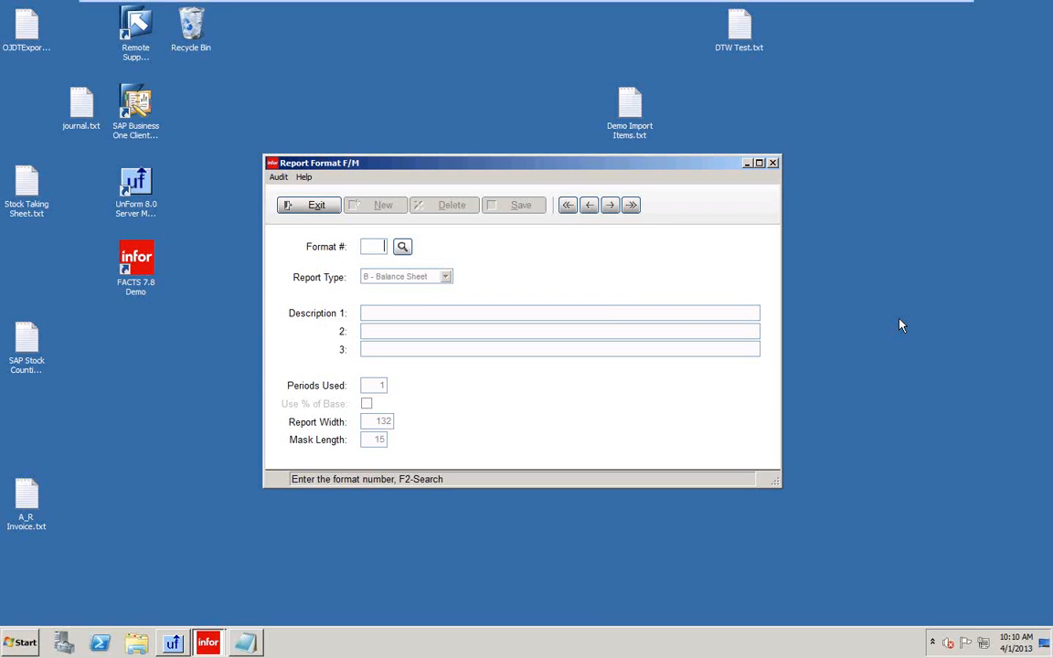
{"action": "left_click", "coordinate": [403, 247]}
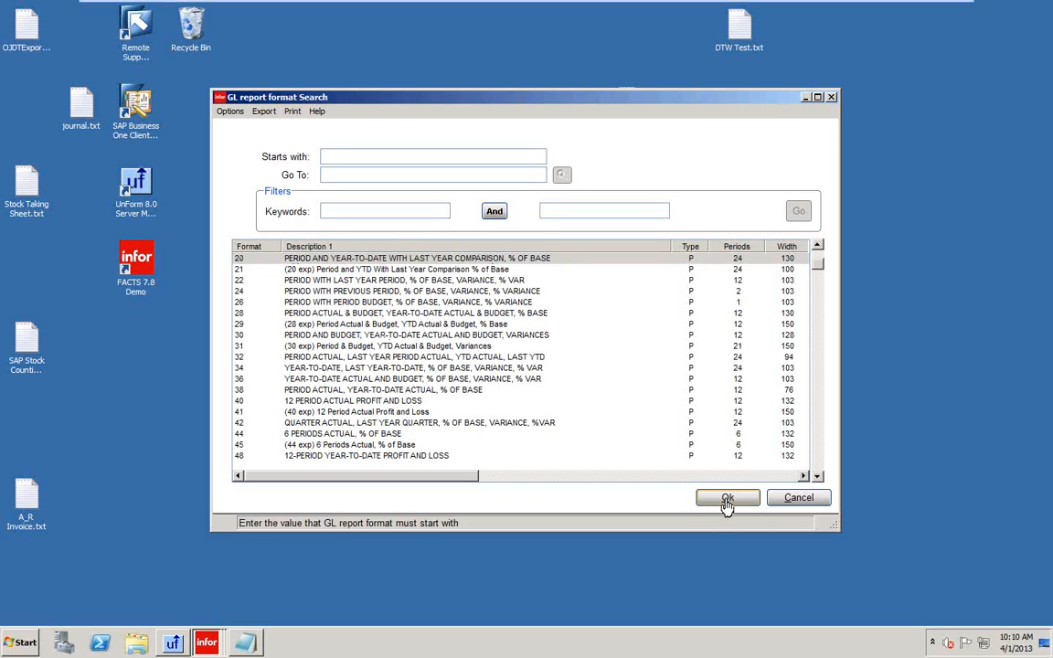
{"action": "left_click", "coordinate": [728, 501]}
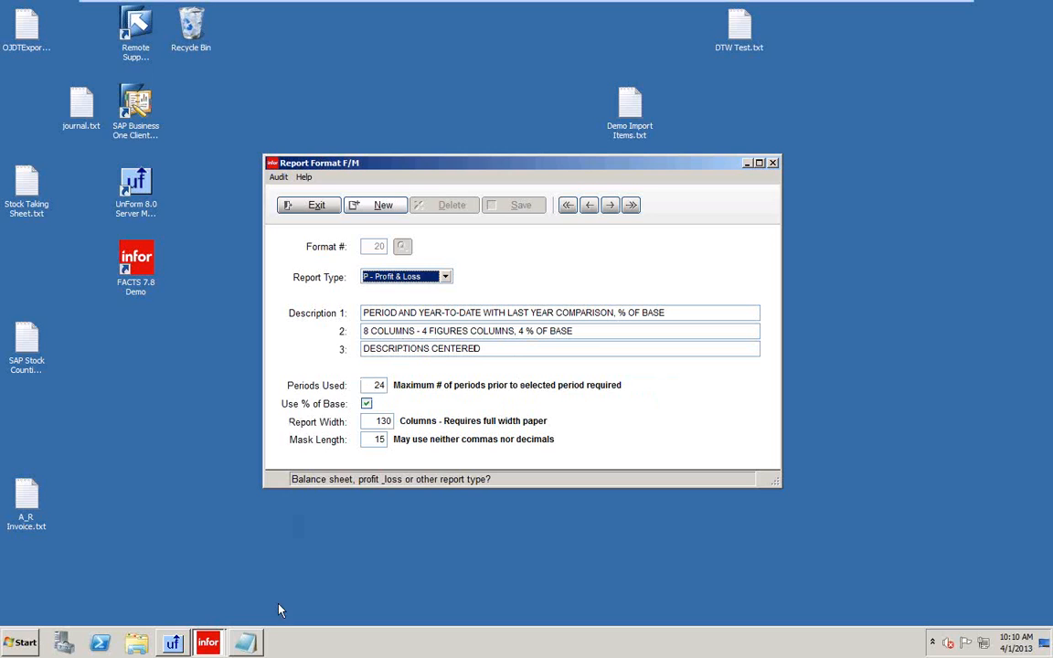
{"action": "left_click", "coordinate": [245, 641]}
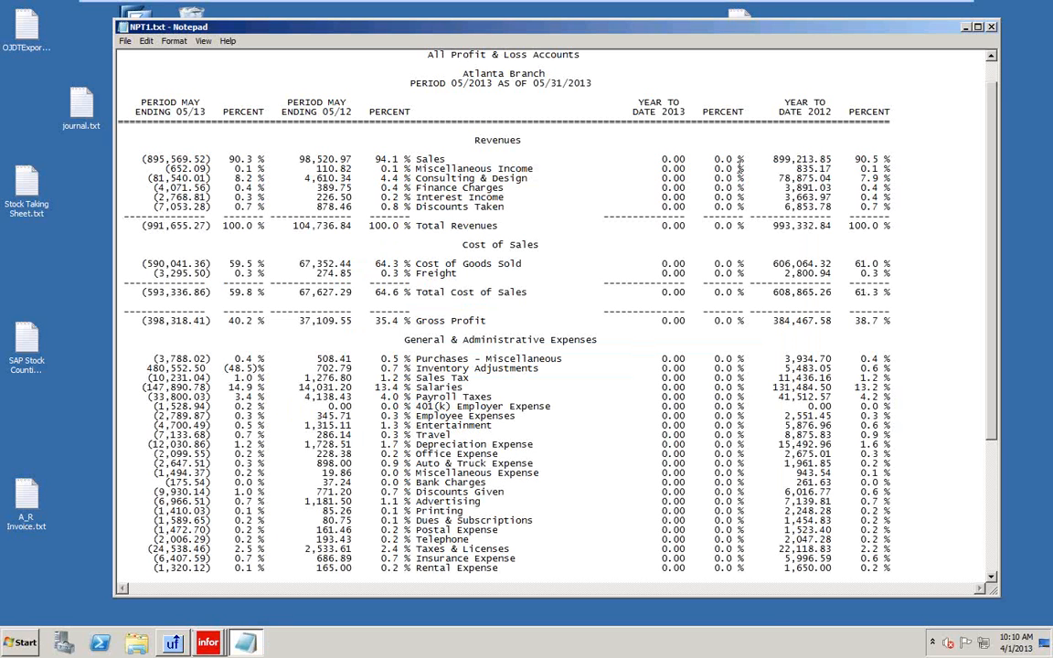
{"action": "left_click", "coordinate": [966, 28]}
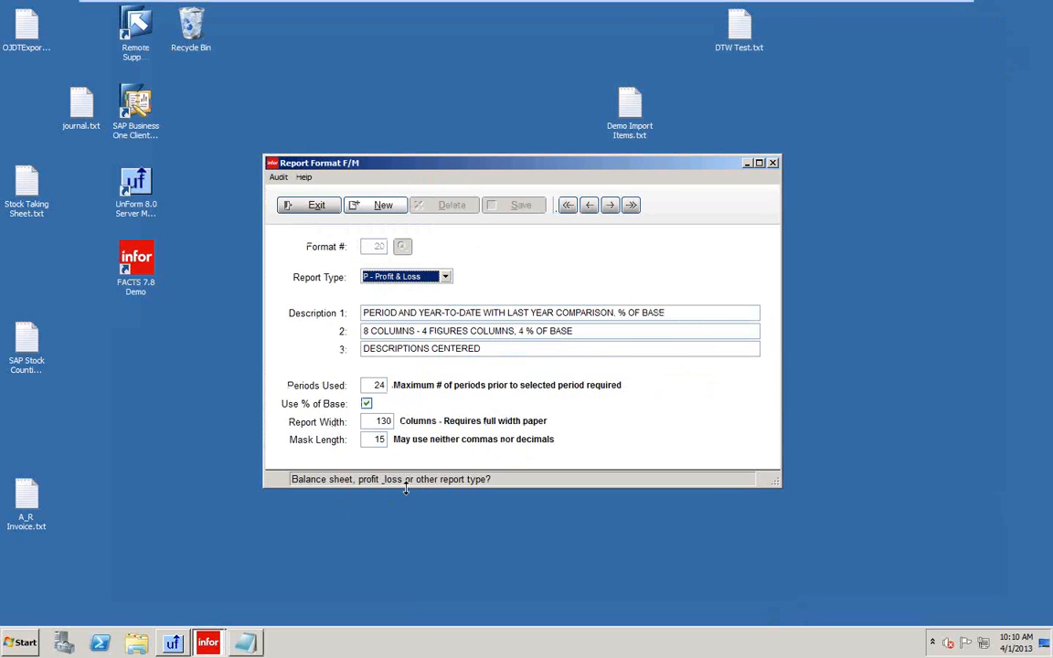
Step: Browse the profit and loss report formats from 21 through 28 to compare their descriptions, periods used and report widths
{"action": "left_click", "coordinate": [611, 205]}
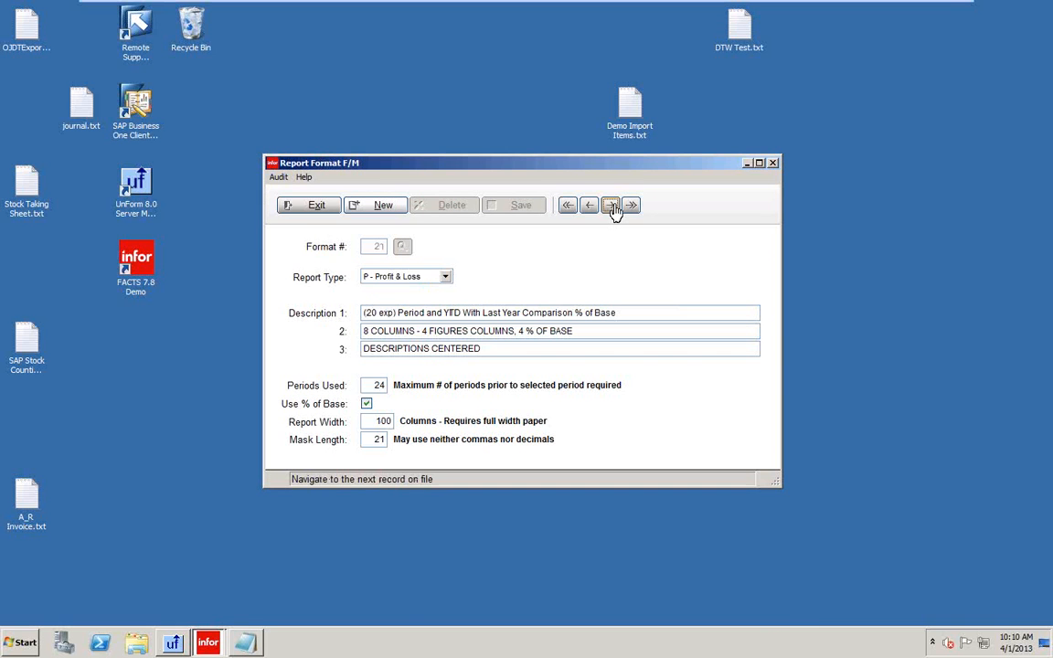
{"action": "left_click", "coordinate": [611, 206]}
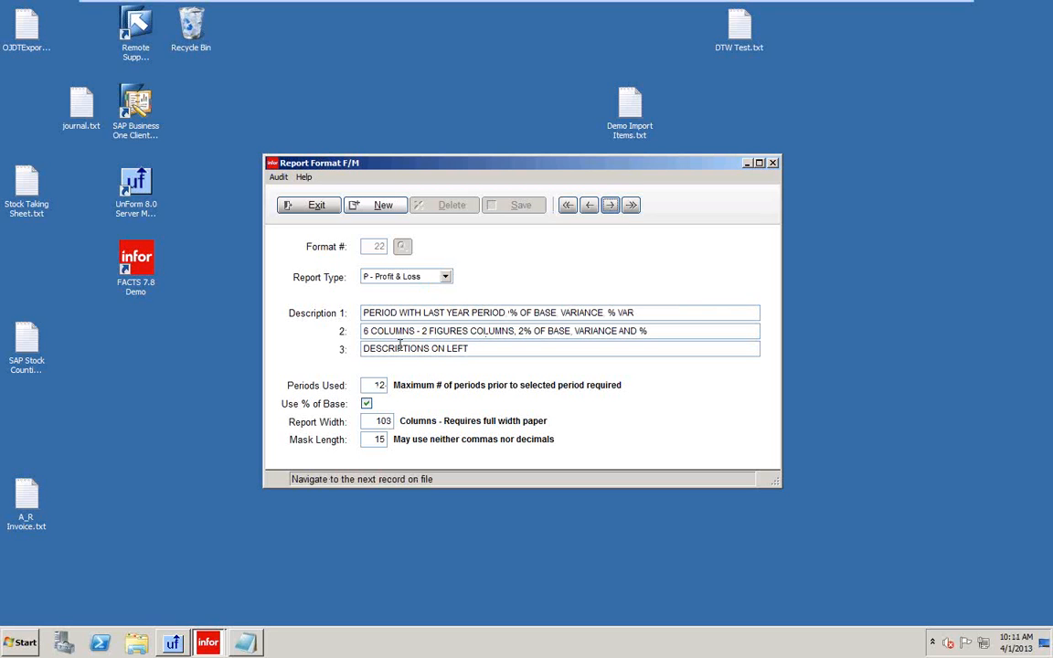
{"action": "left_click", "coordinate": [610, 206]}
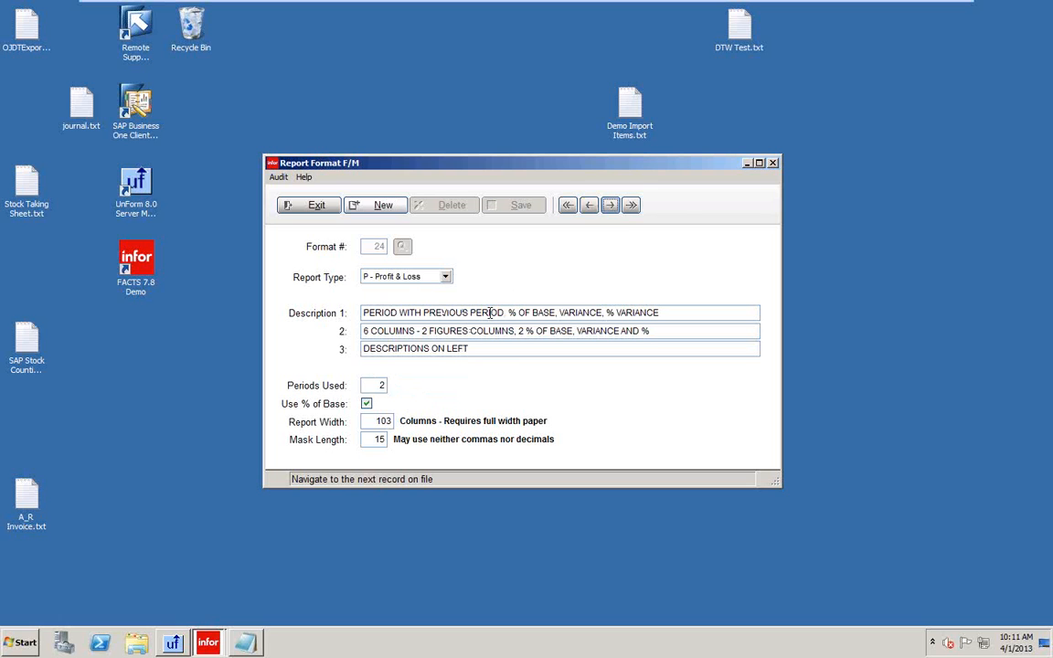
{"action": "left_click", "coordinate": [611, 206]}
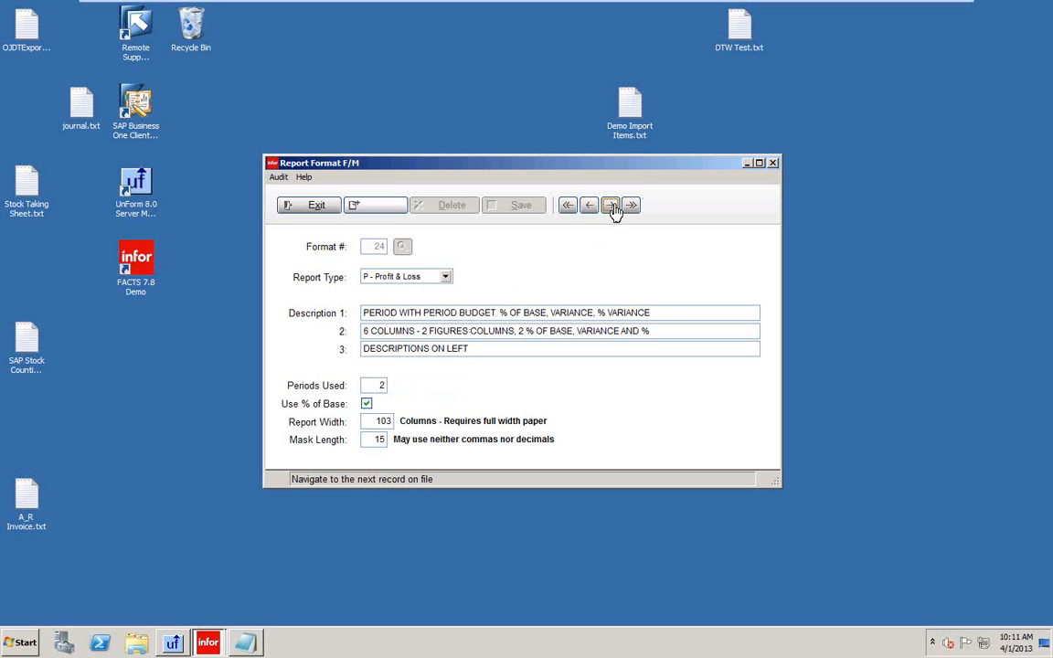
{"action": "left_click", "coordinate": [611, 206]}
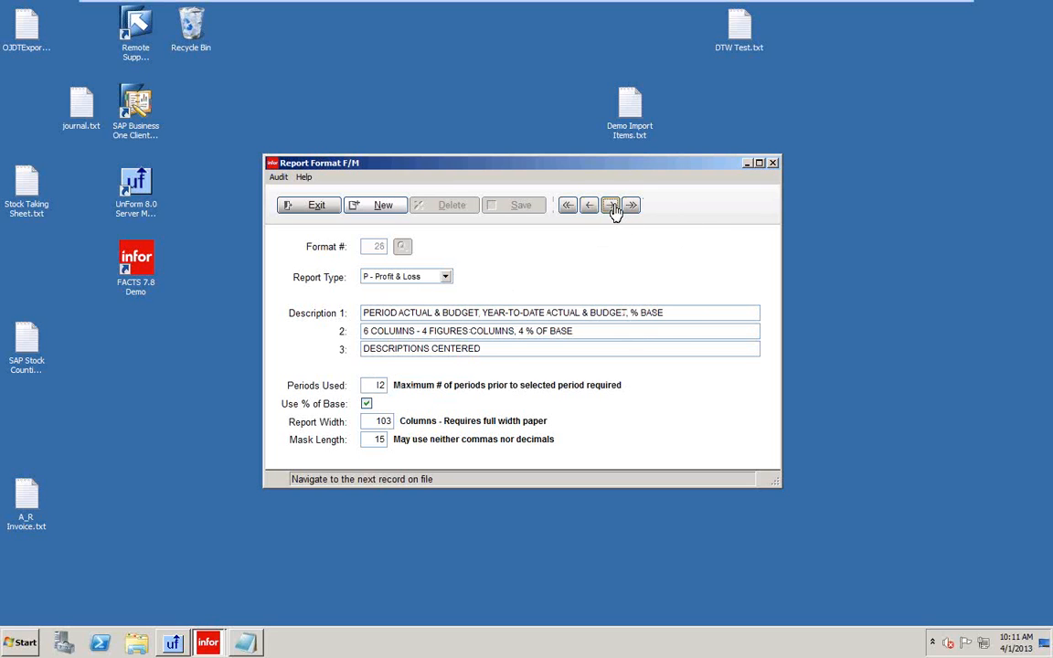
Step: Look through the full list of GL report formats down to format 80, cancel the search, and exit Report Format F/M
{"action": "left_click", "coordinate": [364, 212]}
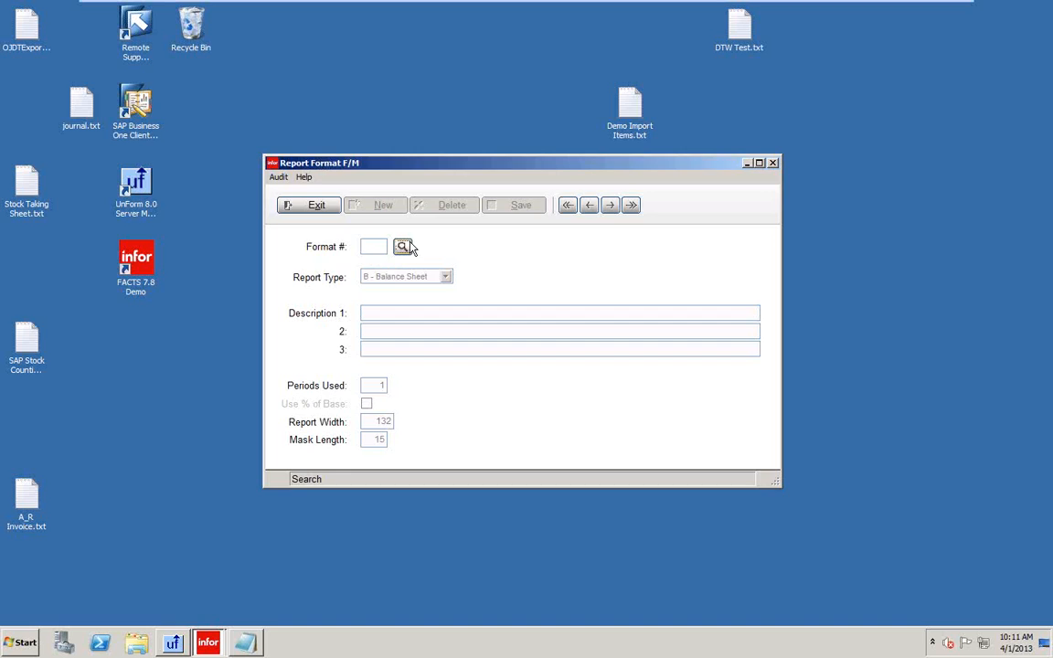
{"action": "left_click", "coordinate": [403, 247]}
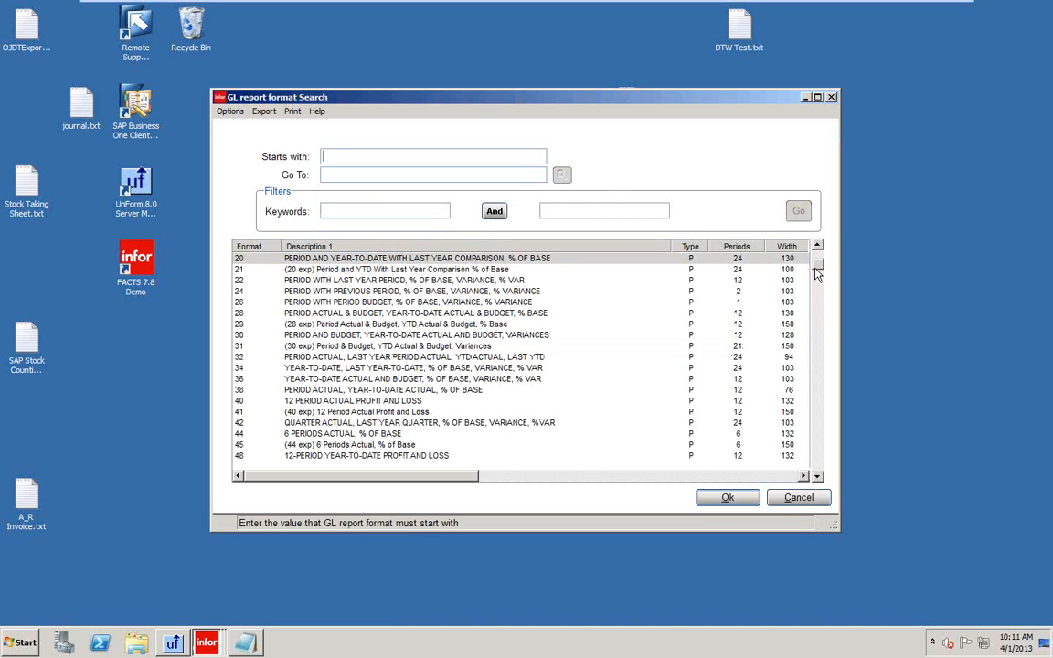
{"action": "left_click_drag", "start_coordinate": [815, 269], "coordinate": [820, 356]}
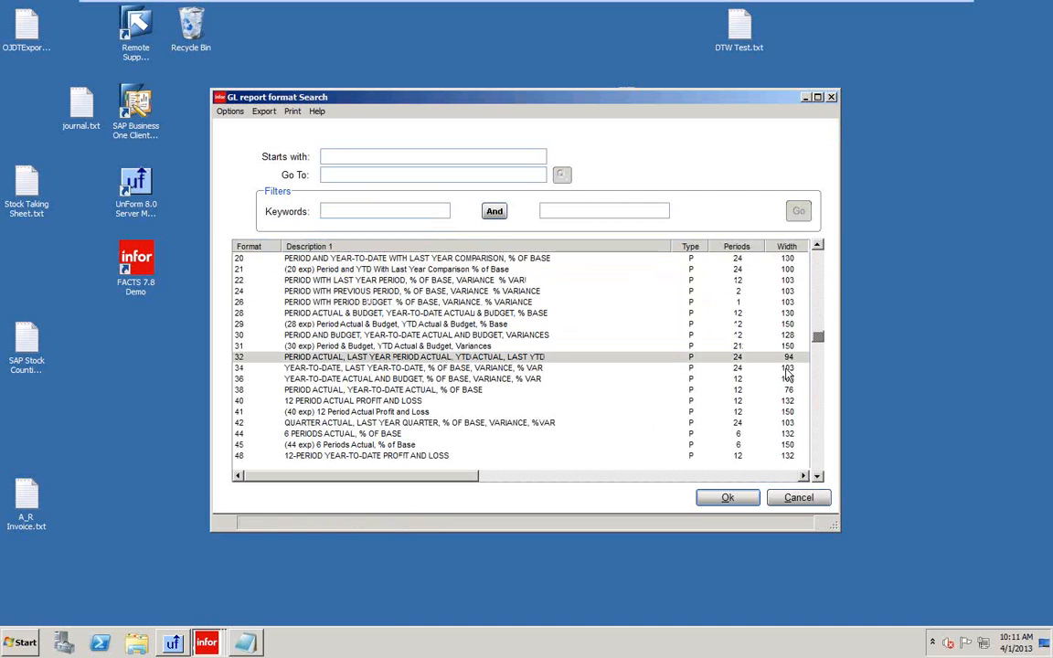
{"action": "scroll", "coordinate": [788, 376], "scroll_direction": "down", "scroll_amount": 6}
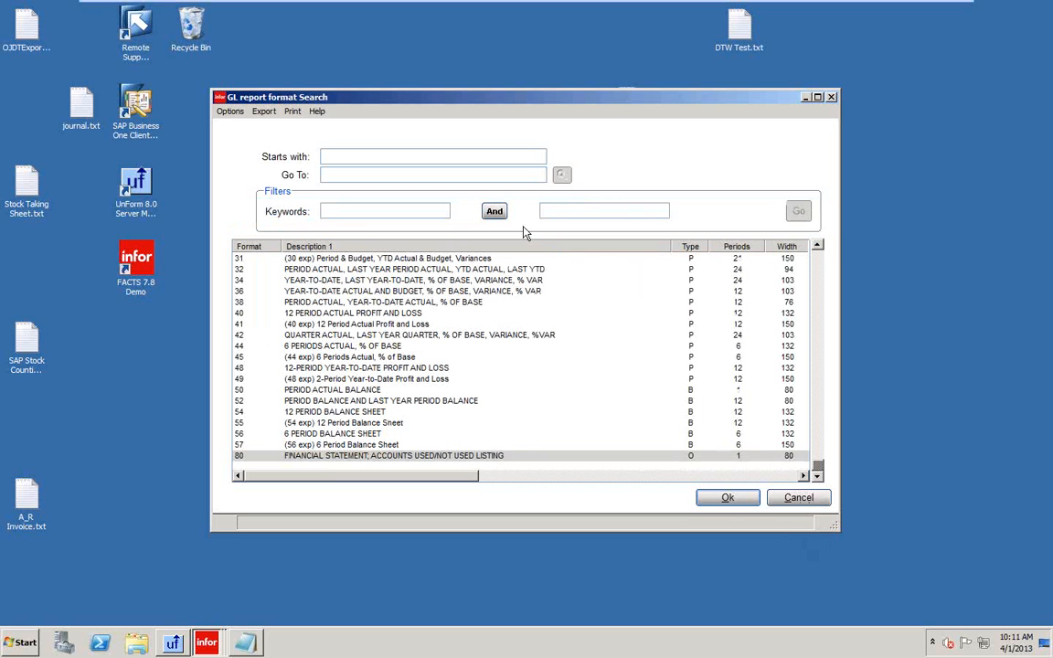
{"action": "left_click", "coordinate": [797, 500]}
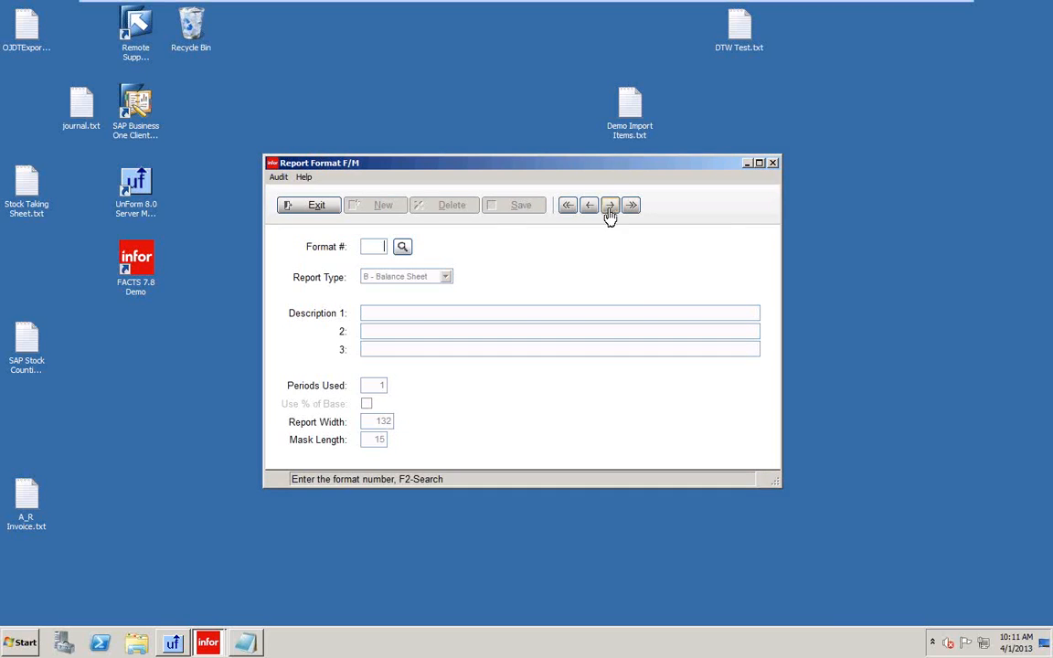
{"action": "left_click", "coordinate": [317, 209]}
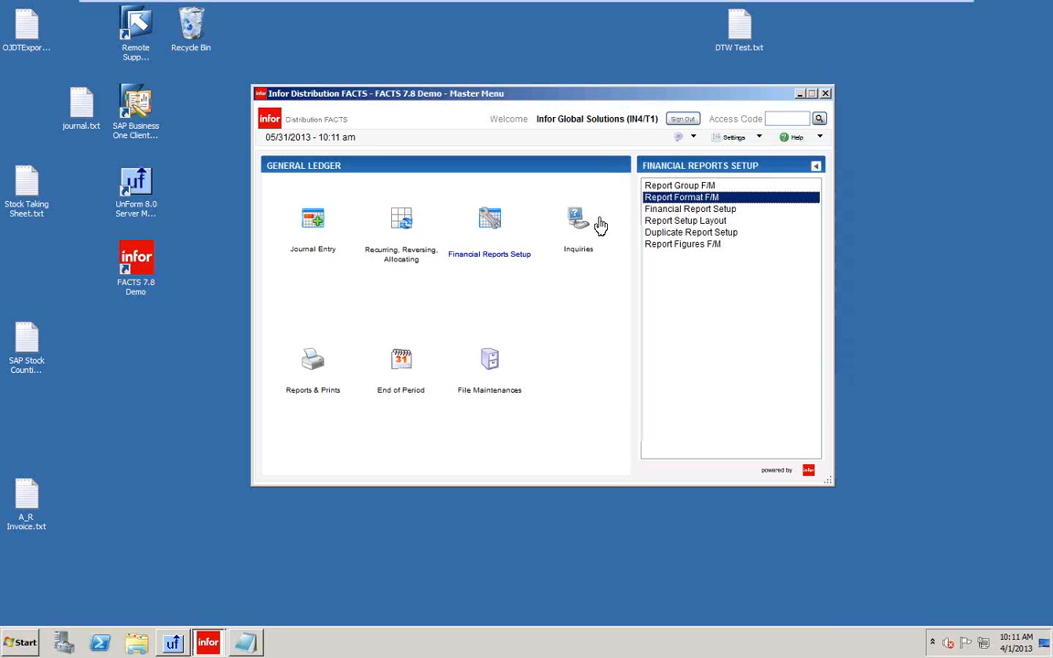
Step: Open Financial Report Setup and load the P&L1 profit and loss report
{"action": "left_click", "coordinate": [673, 211]}
{"action": "double_click", "coordinate": [671, 216]}
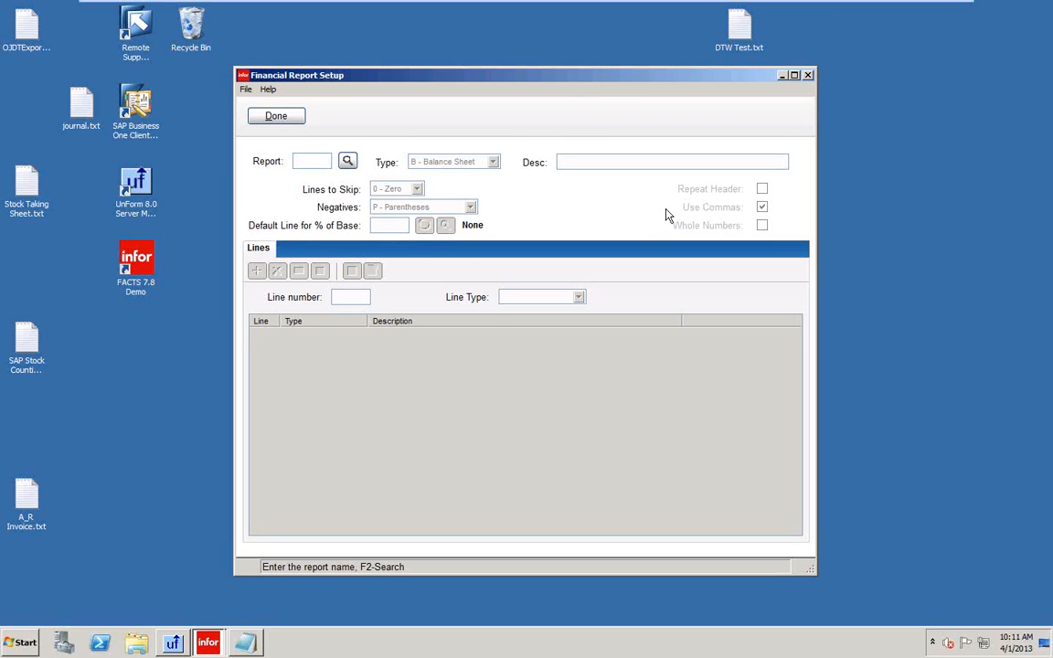
{"action": "left_click_drag", "start_coordinate": [588, 79], "coordinate": [380, 102]}
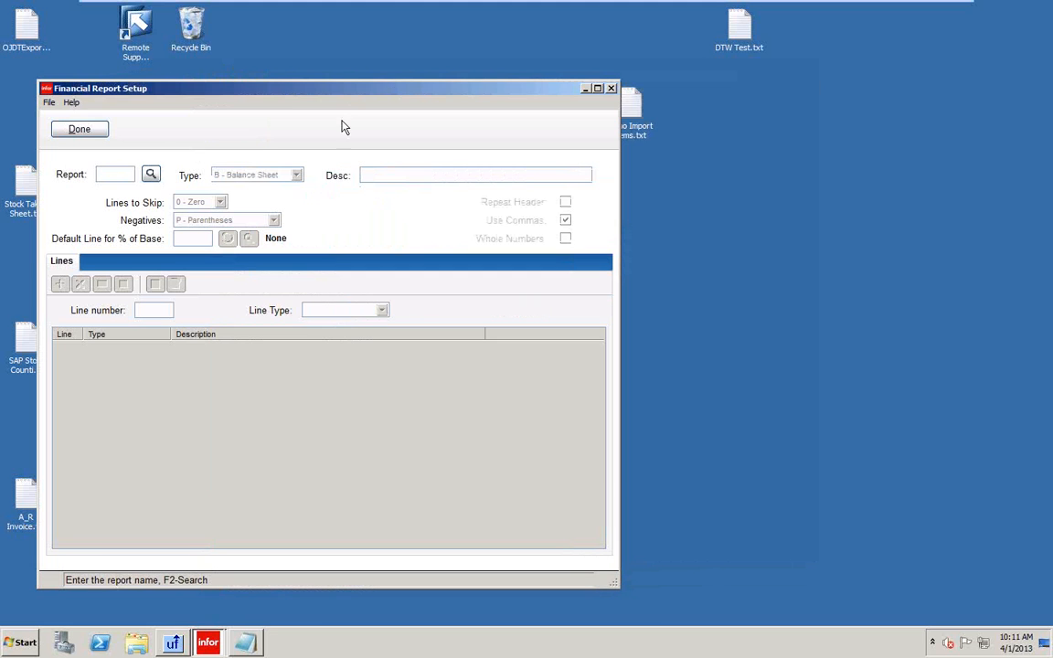
{"action": "left_click", "coordinate": [149, 174]}
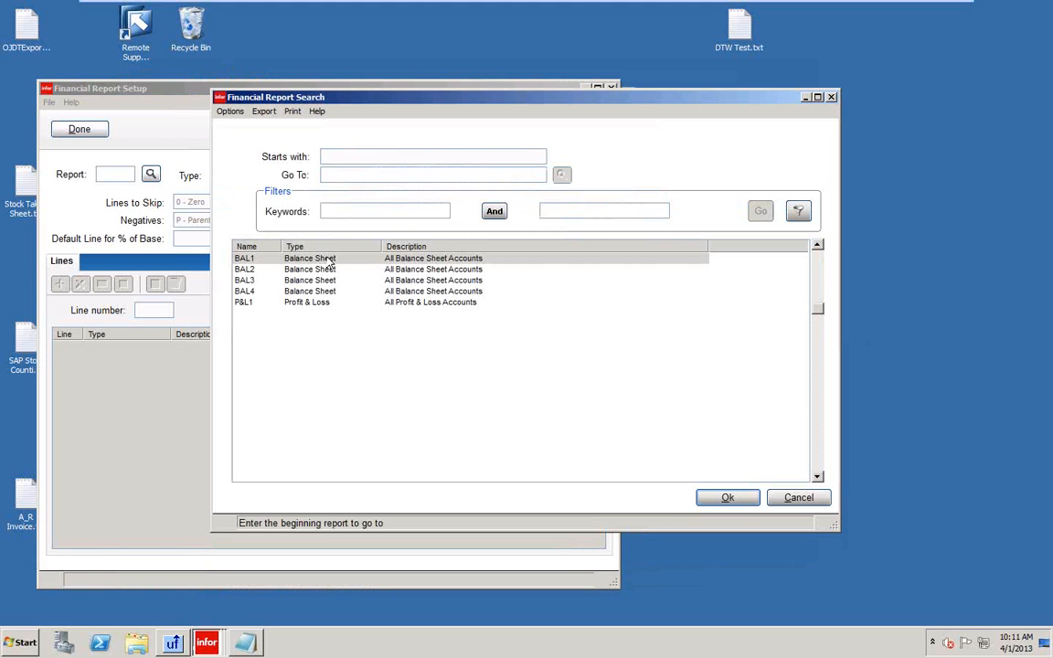
{"action": "left_click", "coordinate": [304, 302]}
{"action": "left_click", "coordinate": [720, 499]}
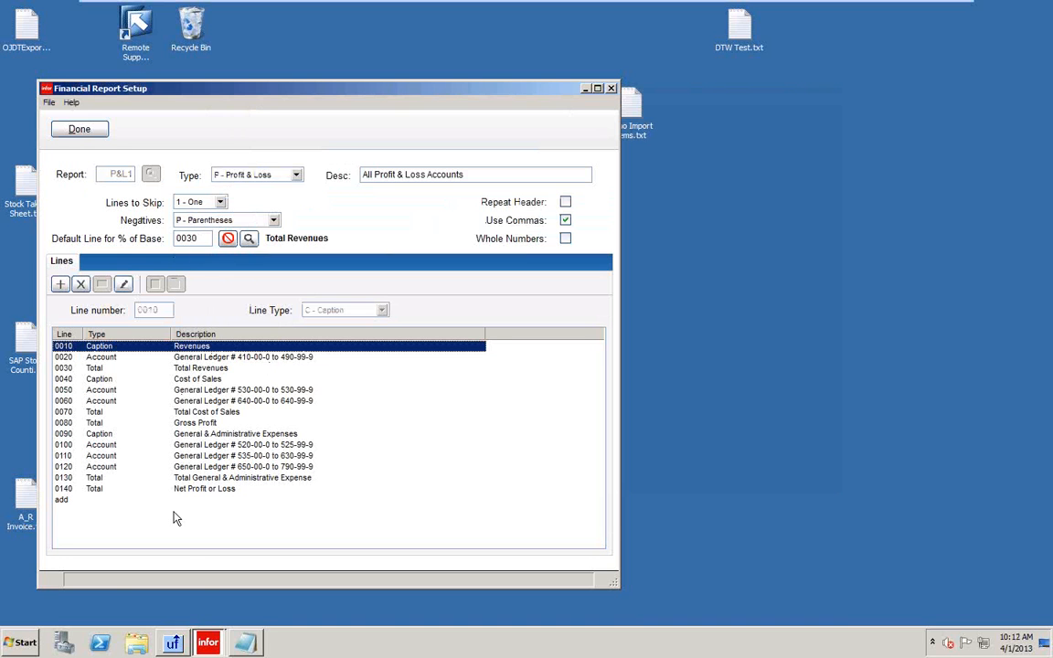
Step: Bring up the printed report in Notepad and arrange it alongside the Financial Report Setup window for comparison
{"action": "left_click", "coordinate": [247, 646]}
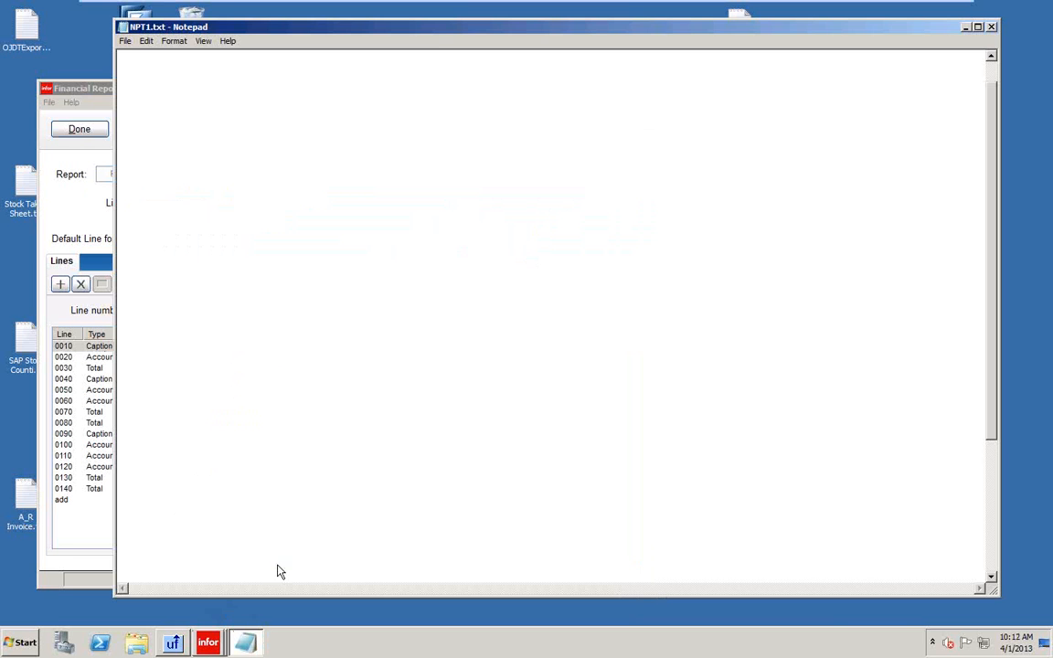
{"action": "left_click_drag", "start_coordinate": [562, 26], "coordinate": [671, 17]}
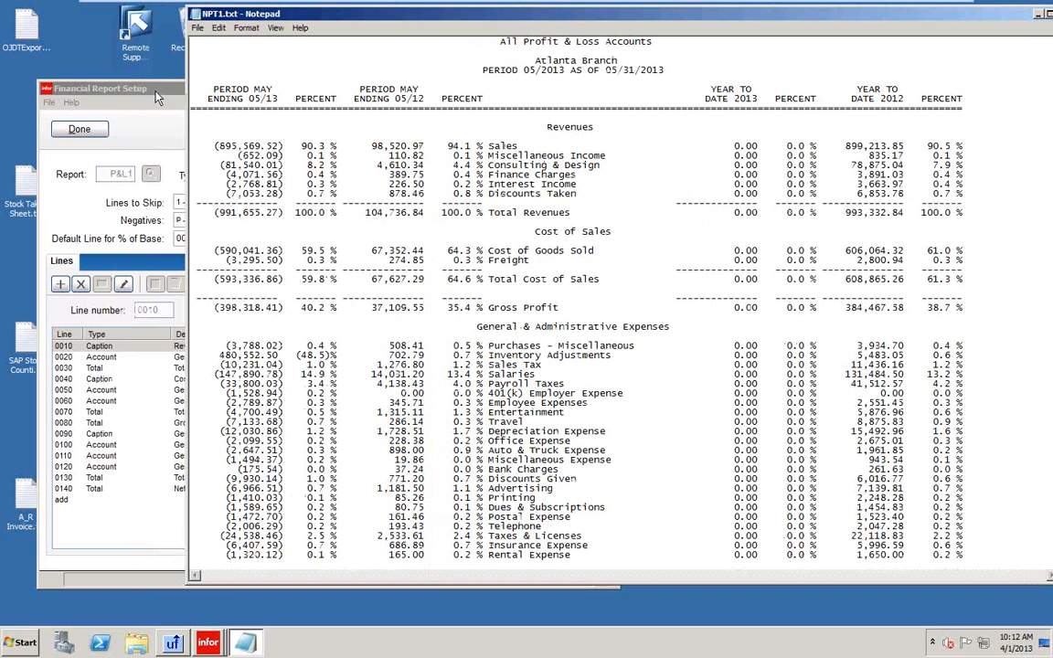
{"action": "left_click", "coordinate": [157, 98]}
{"action": "left_click_drag", "start_coordinate": [142, 82], "coordinate": [142, 113]}
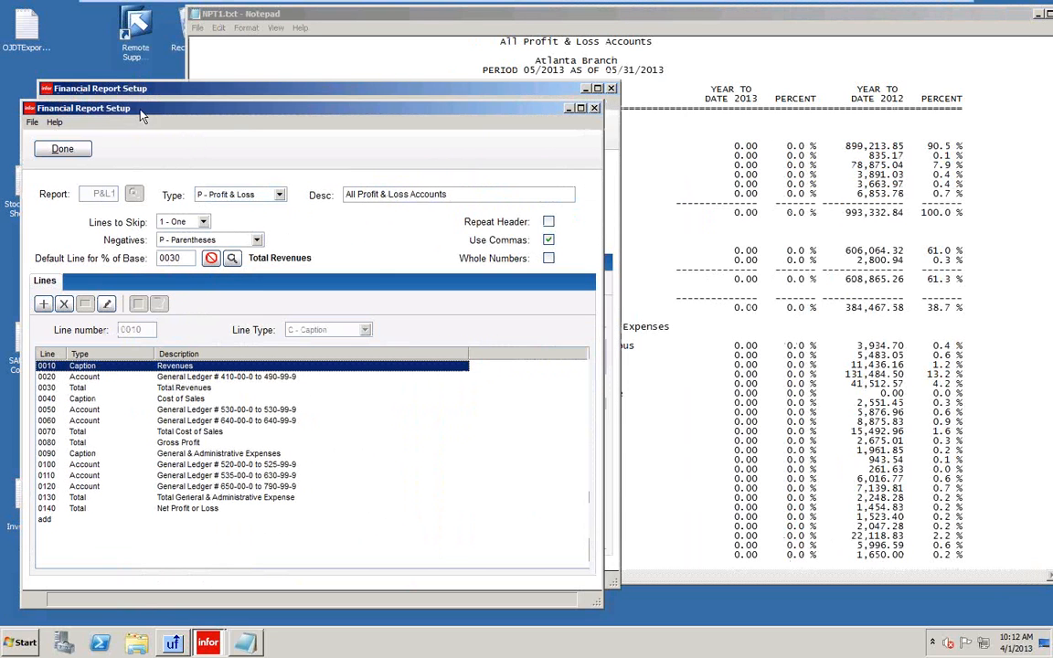
Step: Read the printed Atlanta Branch report from Revenues to Net Profit or Loss and compare it with the P&L1 line list, selecting caption line 0090
{"action": "left_click", "coordinate": [703, 16]}
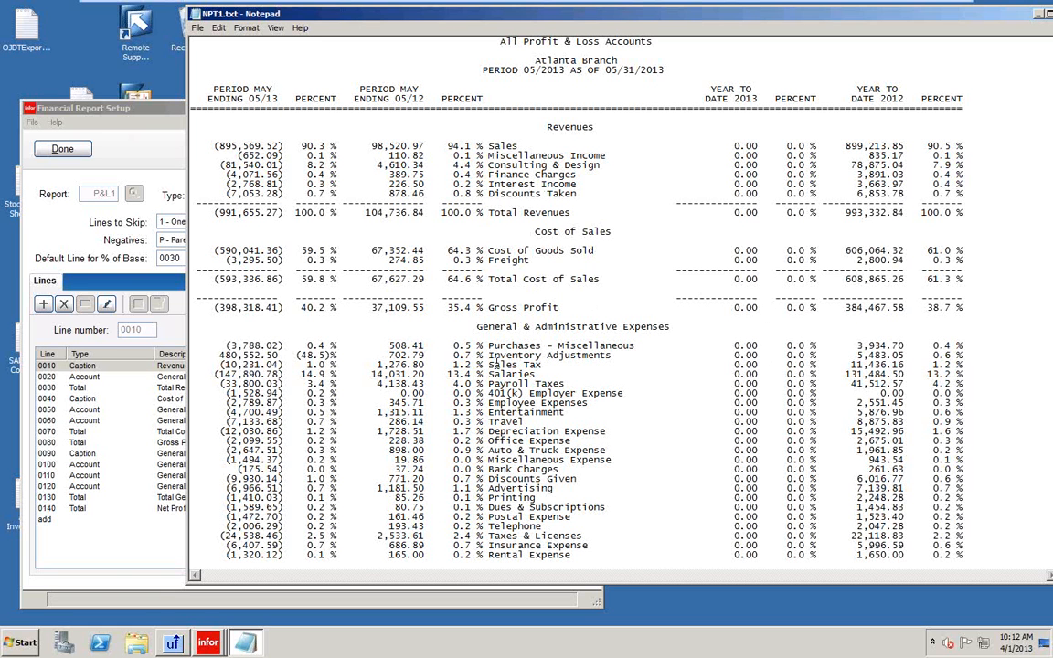
{"action": "scroll", "coordinate": [490, 437], "scroll_direction": "down", "scroll_amount": 6}
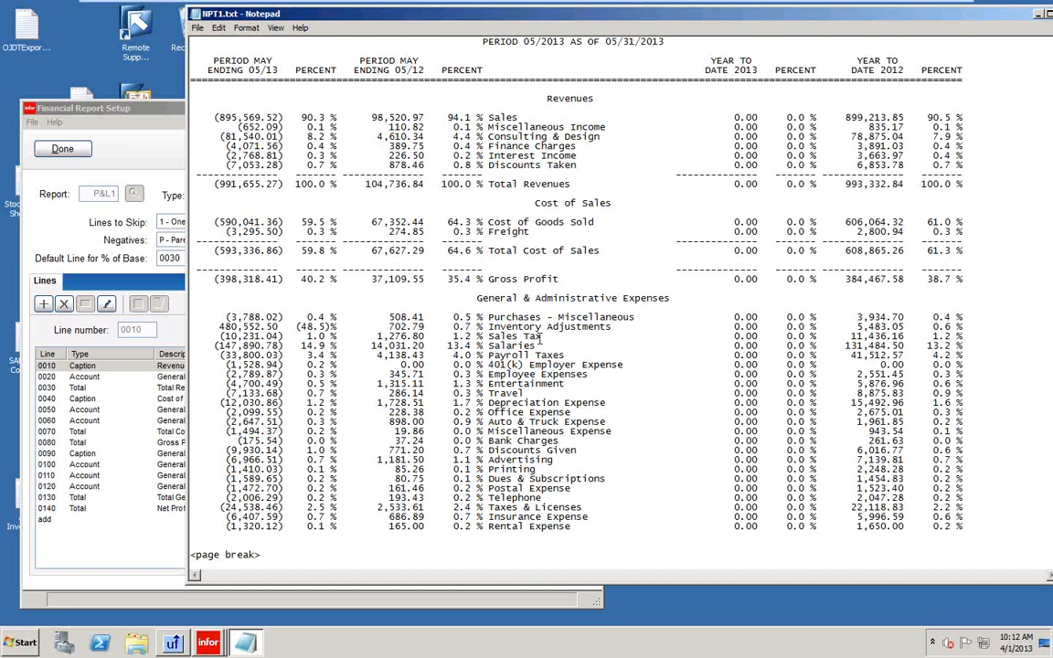
{"action": "scroll", "coordinate": [545, 337], "scroll_direction": "down", "scroll_amount": 1}
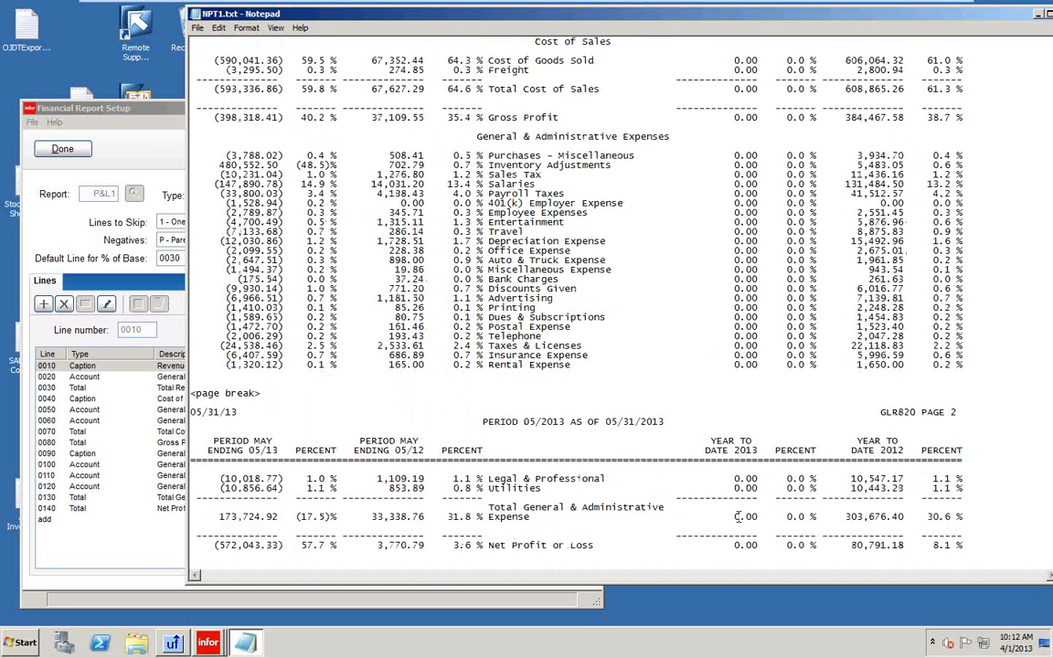
{"action": "scroll", "coordinate": [651, 272], "scroll_direction": "up", "scroll_amount": 8}
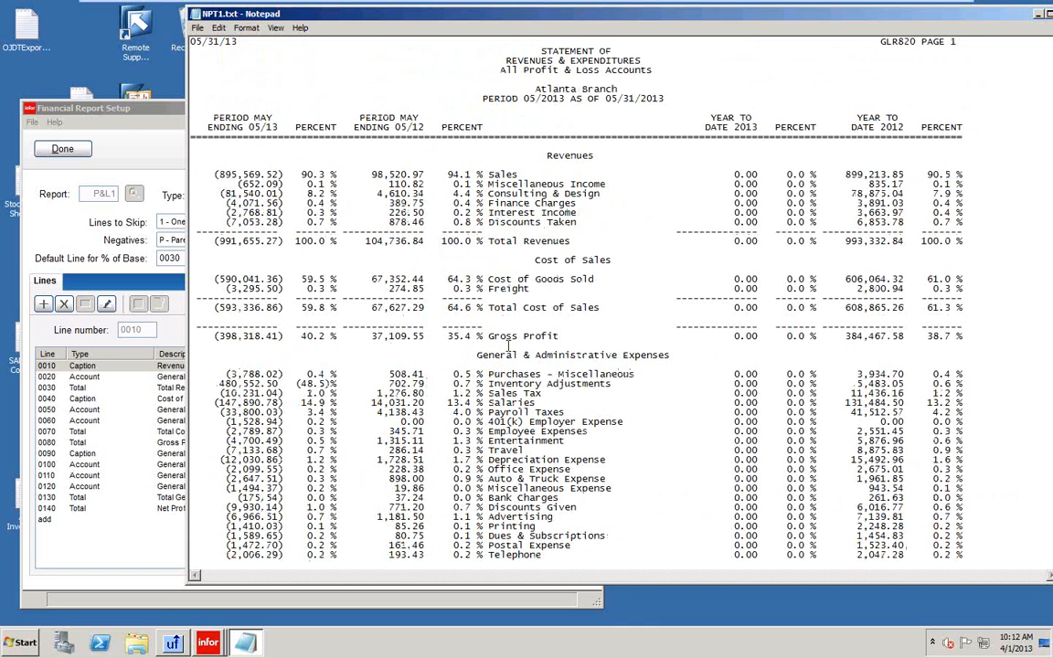
{"action": "scroll", "coordinate": [523, 567], "scroll_direction": "down", "scroll_amount": 3}
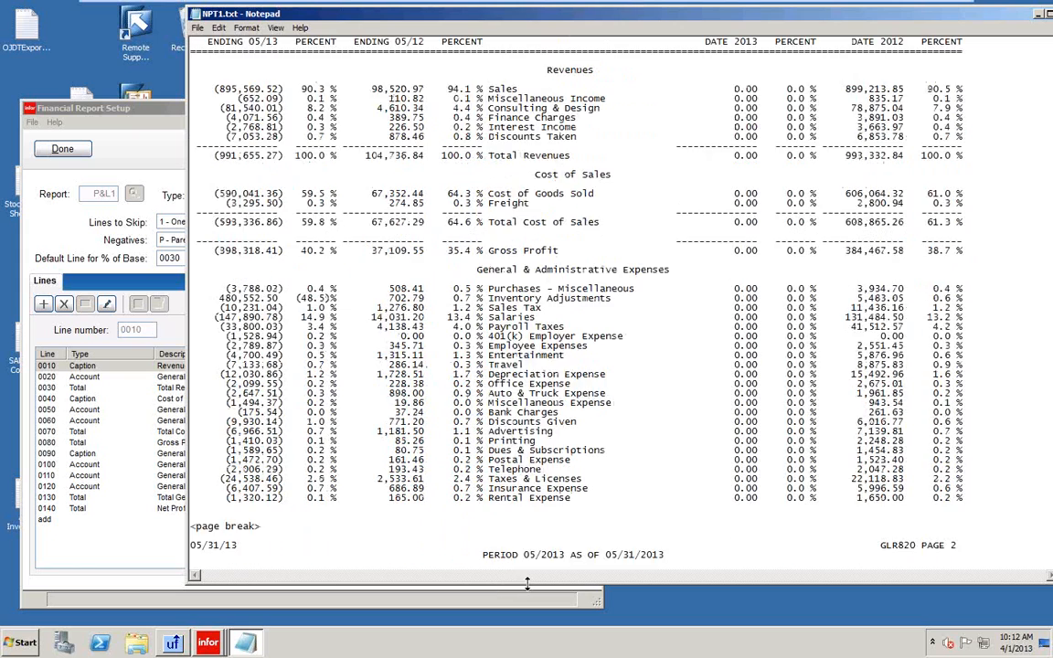
{"action": "scroll", "coordinate": [526, 582], "scroll_direction": "down", "scroll_amount": 6}
{"action": "scroll", "coordinate": [534, 580], "scroll_direction": "up", "scroll_amount": 10}
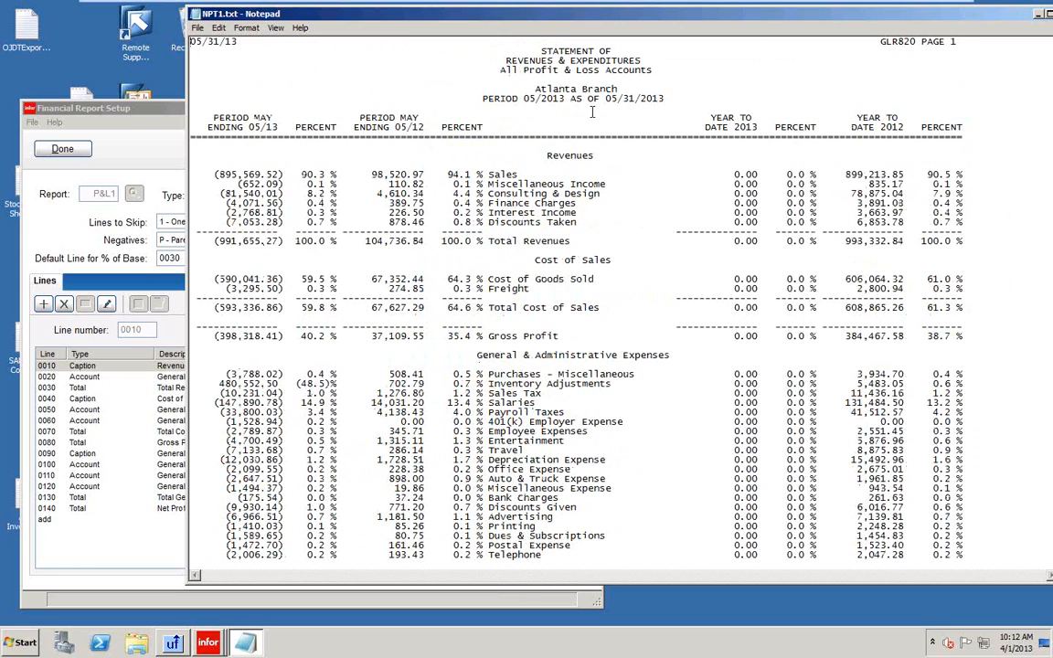
{"action": "left_click", "coordinate": [149, 111]}
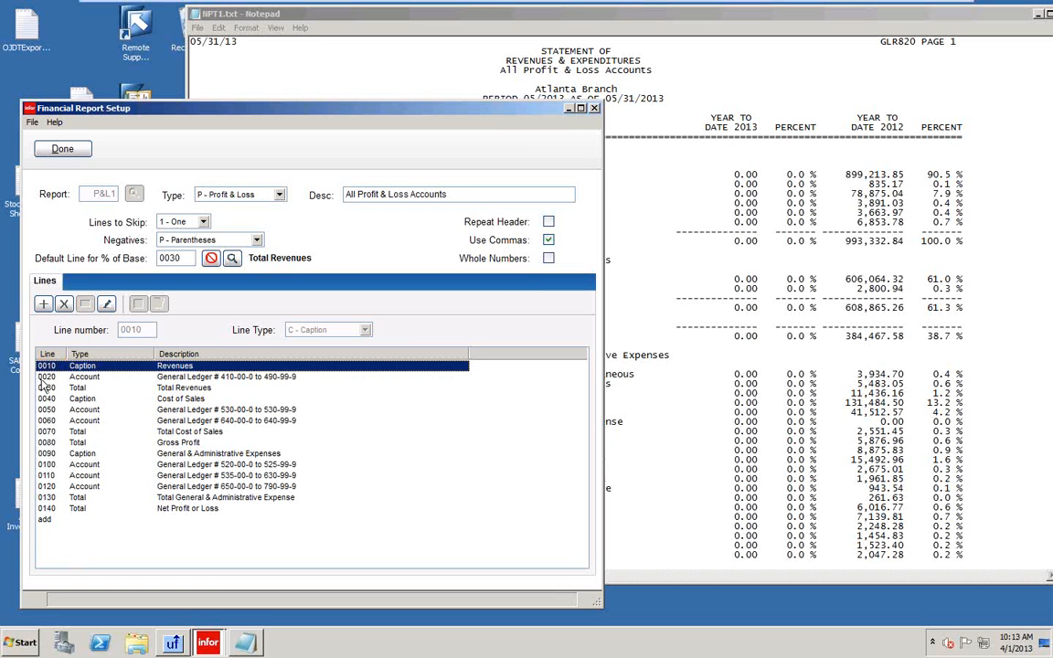
{"action": "left_click", "coordinate": [180, 454]}
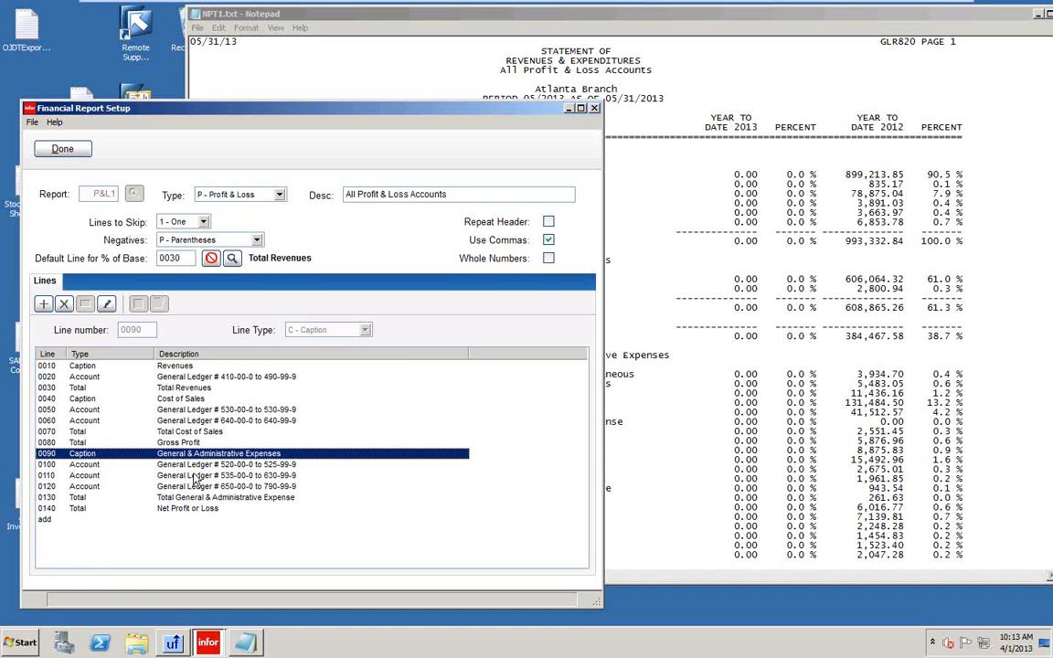
Step: Open caption line 0010, compare its settings with the Revenues heading on the printed report, and cancel without changes
{"action": "left_click", "coordinate": [52, 367]}
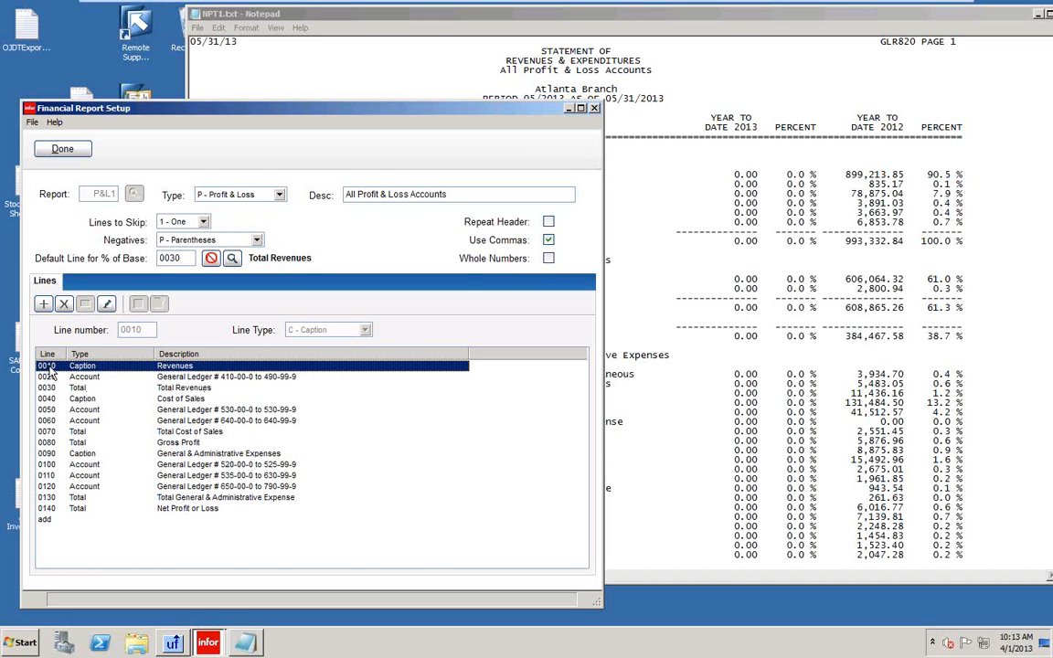
{"action": "double_click", "coordinate": [51, 367]}
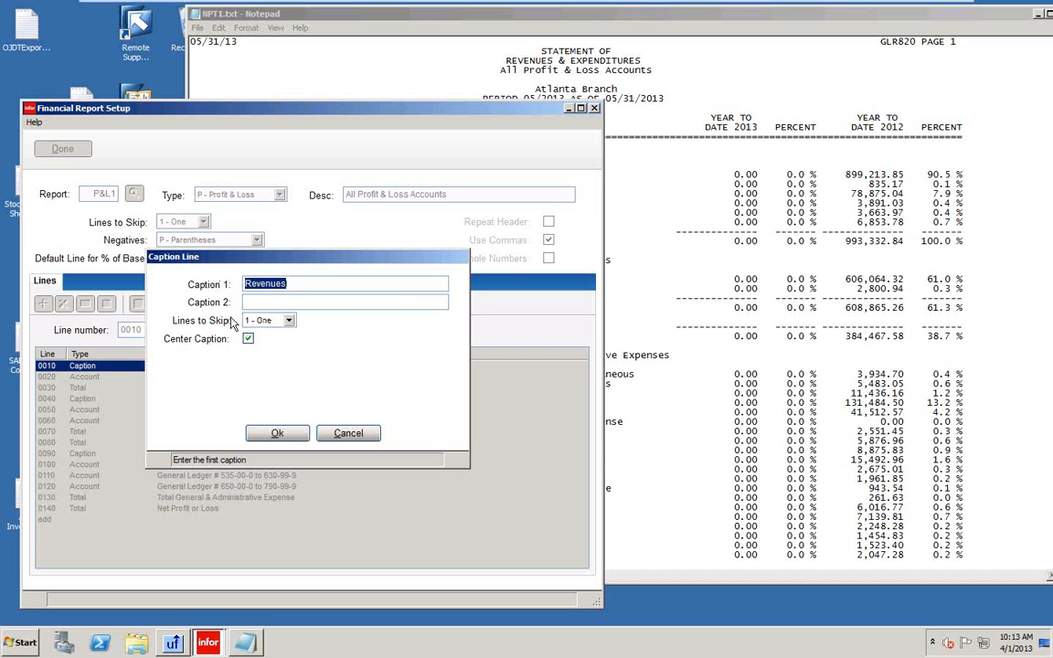
{"action": "left_click", "coordinate": [248, 341]}
{"action": "left_click", "coordinate": [678, 117]}
{"action": "left_click_drag", "start_coordinate": [546, 155], "coordinate": [608, 153]}
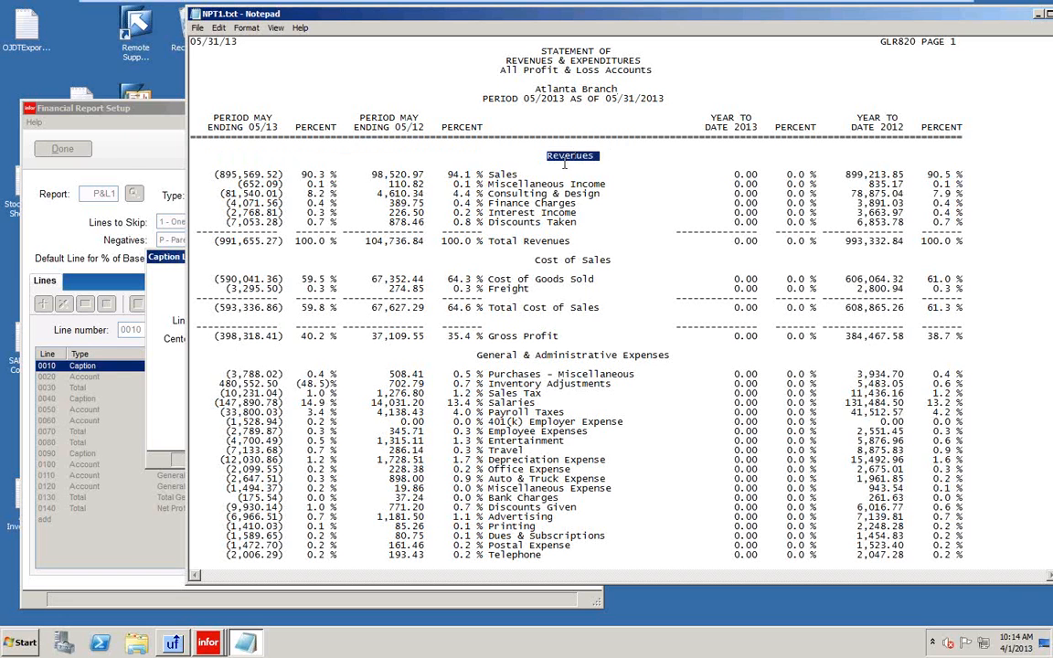
{"action": "left_click", "coordinate": [134, 116]}
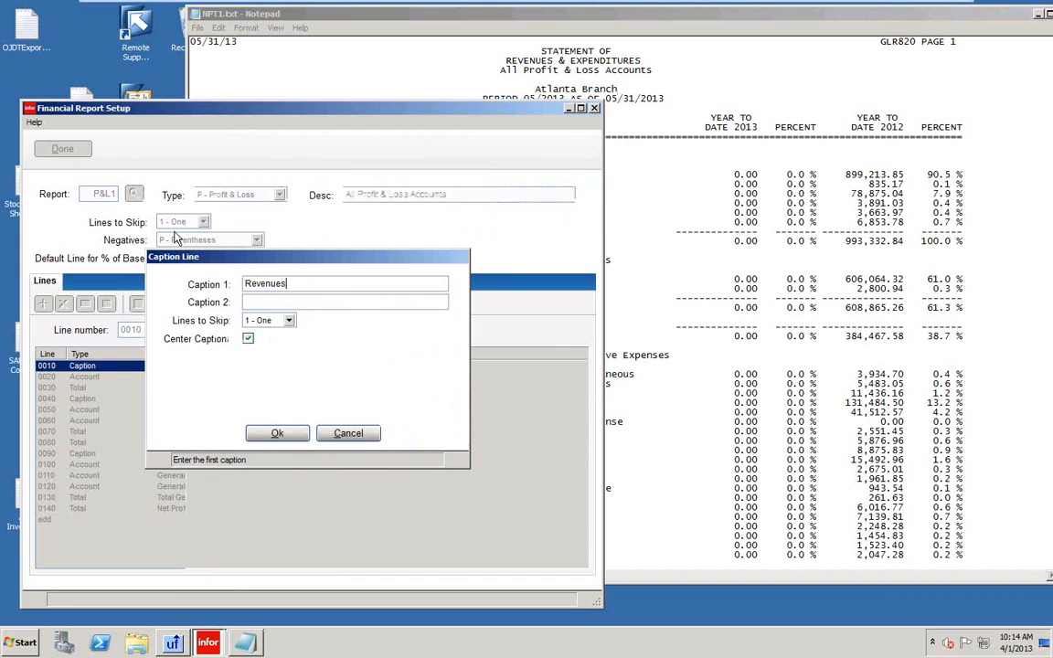
{"action": "left_click", "coordinate": [336, 438]}
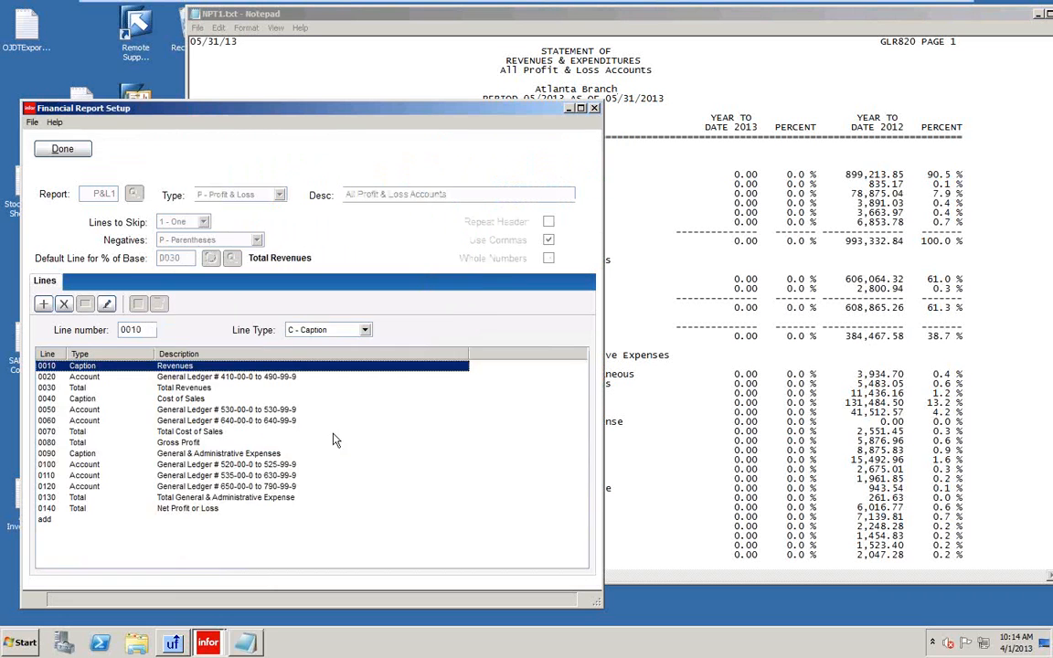
Step: Open account line 0020 and compare its account range with the accounts under Revenues on the printed report
{"action": "left_click", "coordinate": [80, 380]}
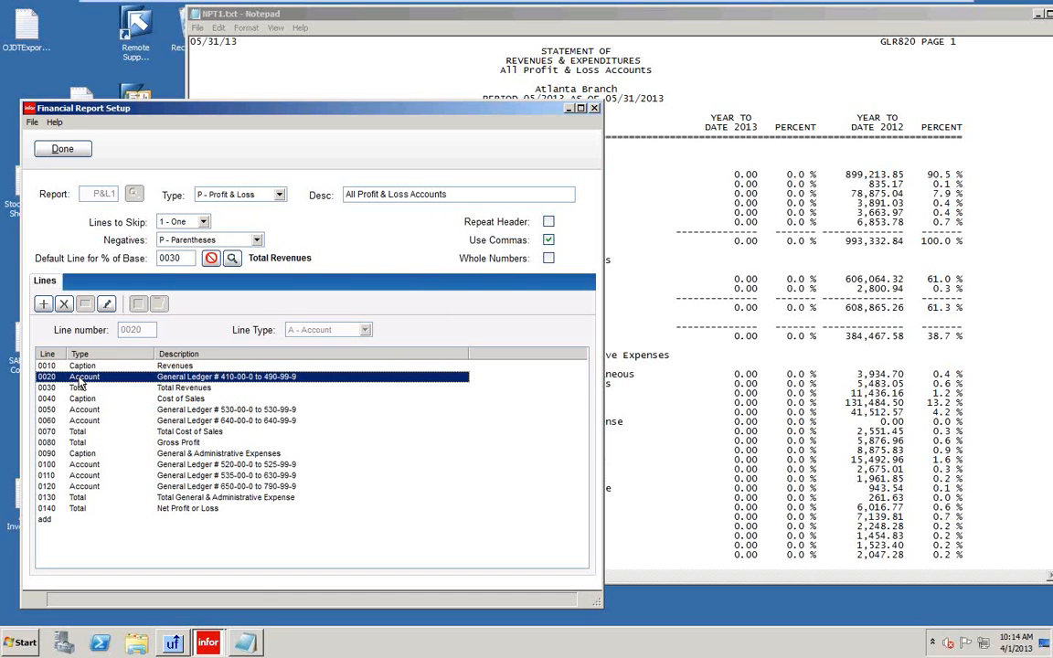
{"action": "double_click", "coordinate": [79, 380]}
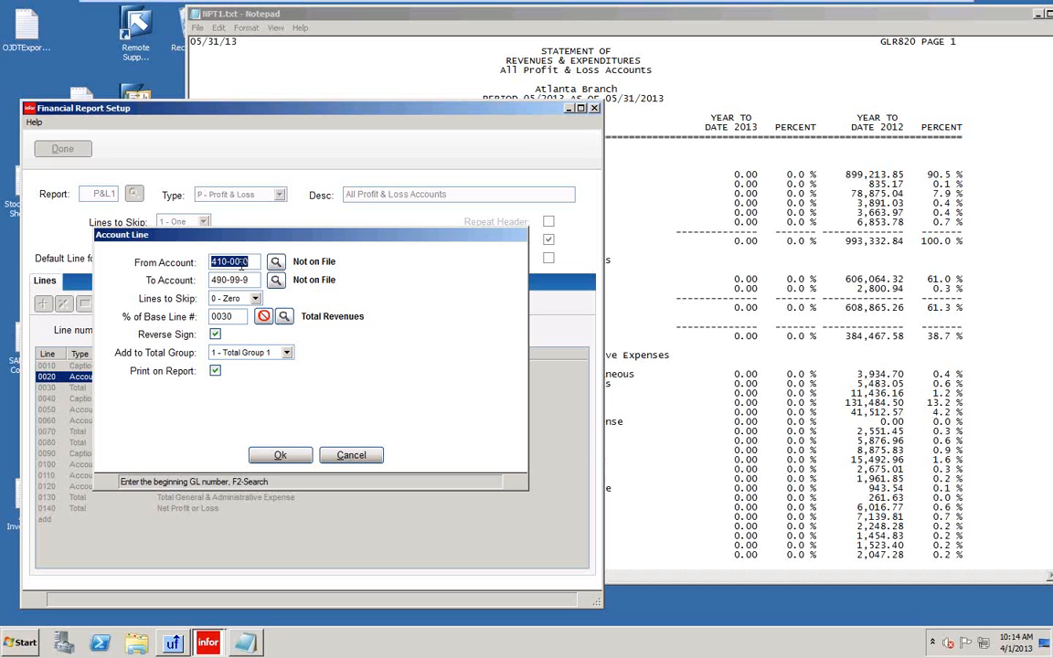
{"action": "left_click", "coordinate": [658, 175]}
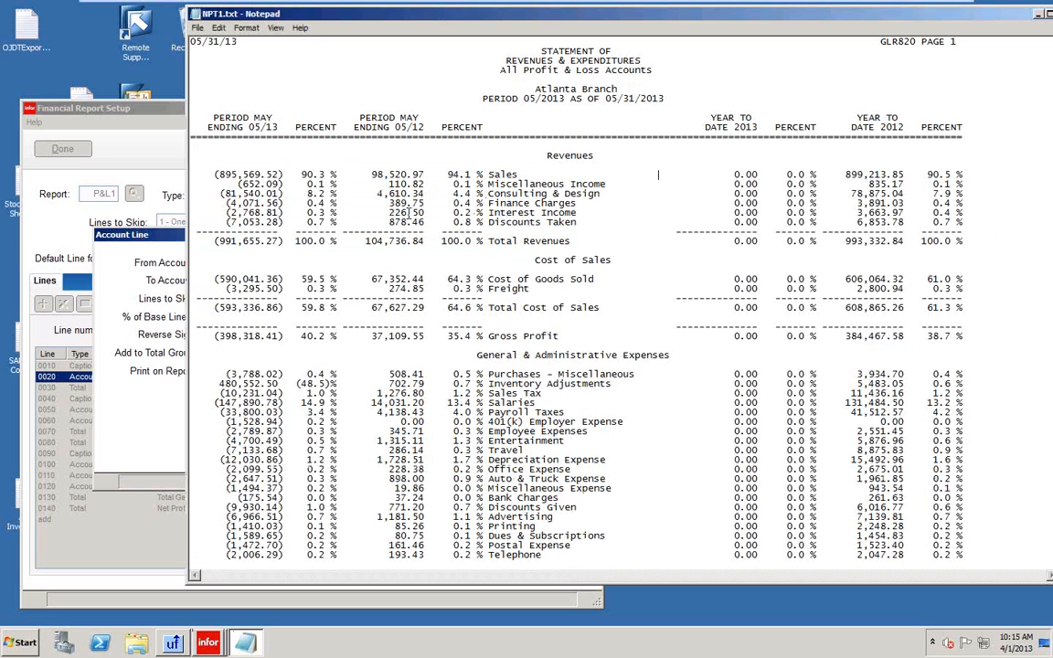
{"action": "left_click", "coordinate": [146, 222]}
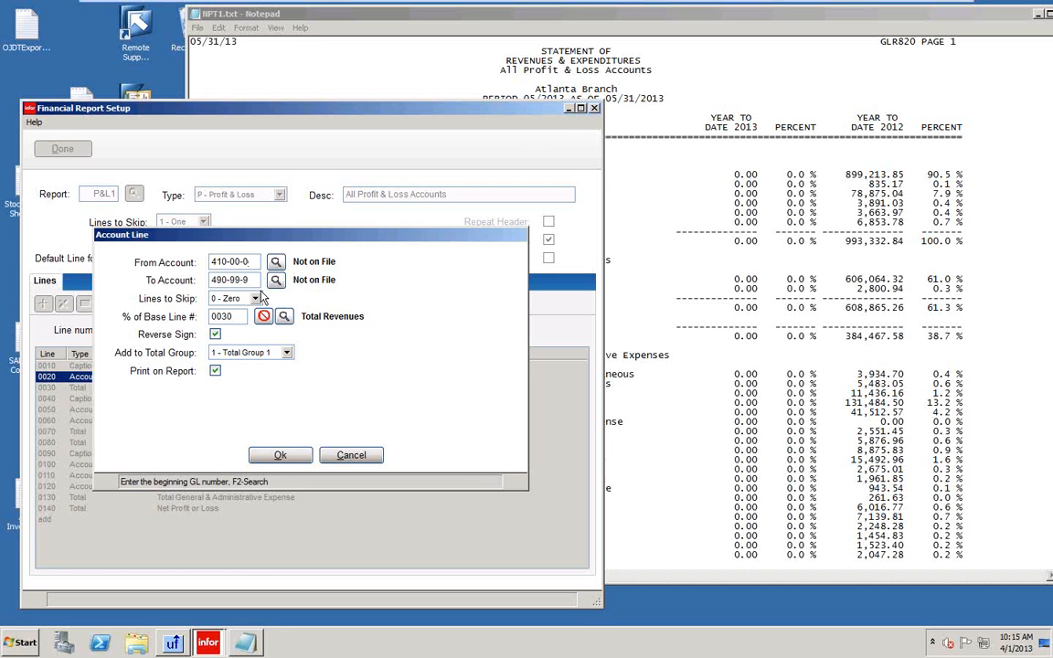
Step: Look up the From Account in GL number order filtered by keyword 4, review the revenue accounts, and cancel the search
{"action": "left_click", "coordinate": [275, 262]}
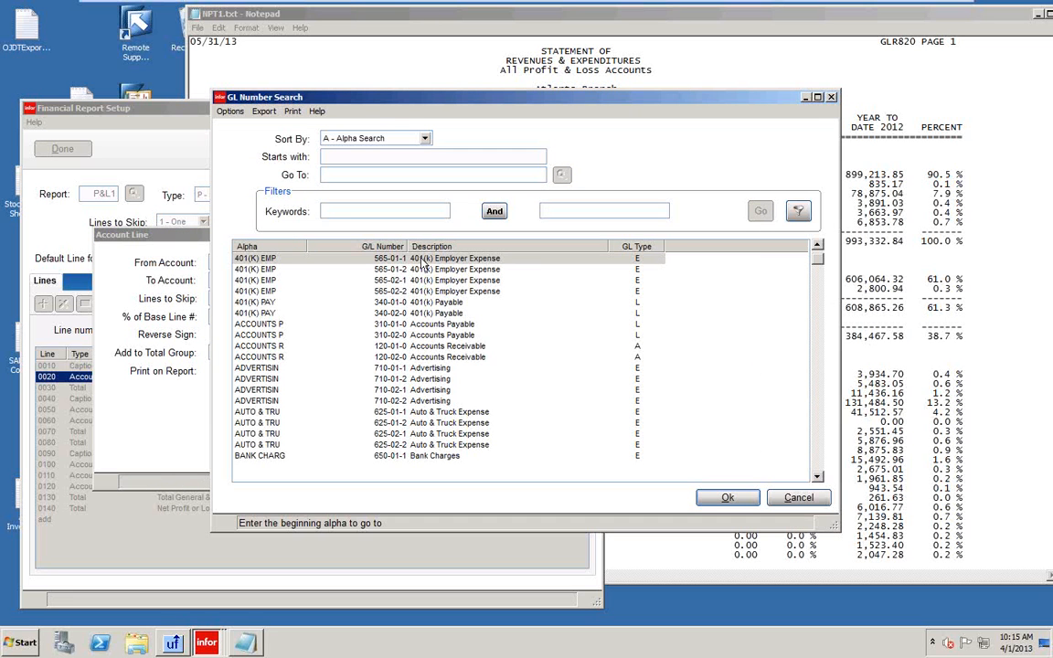
{"action": "left_click", "coordinate": [335, 211]}
{"action": "type", "text": "4"}
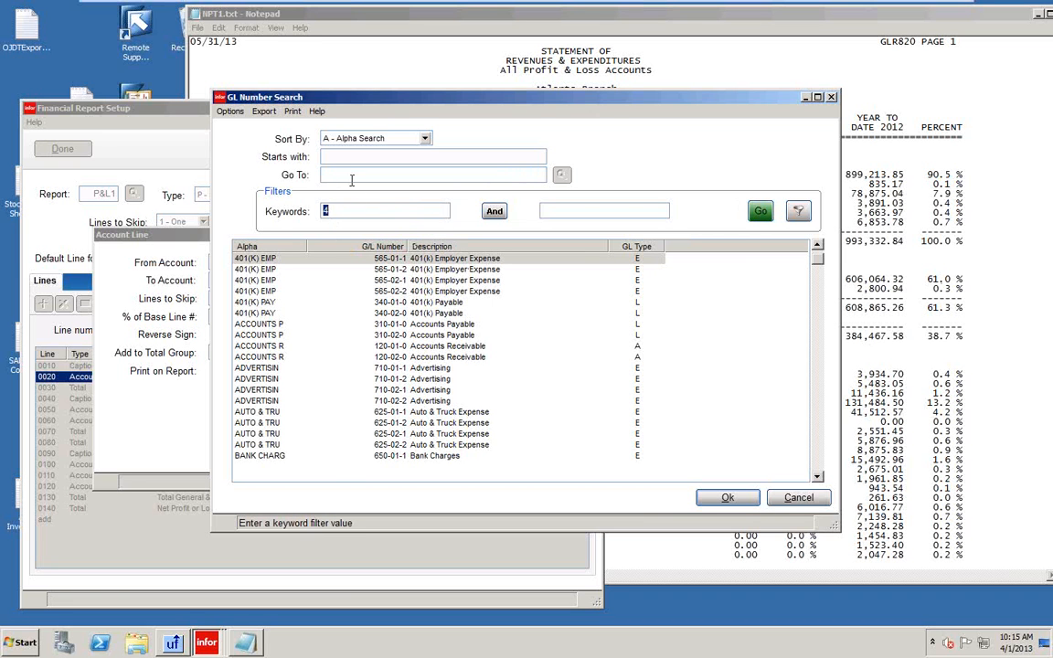
{"action": "left_click", "coordinate": [425, 140]}
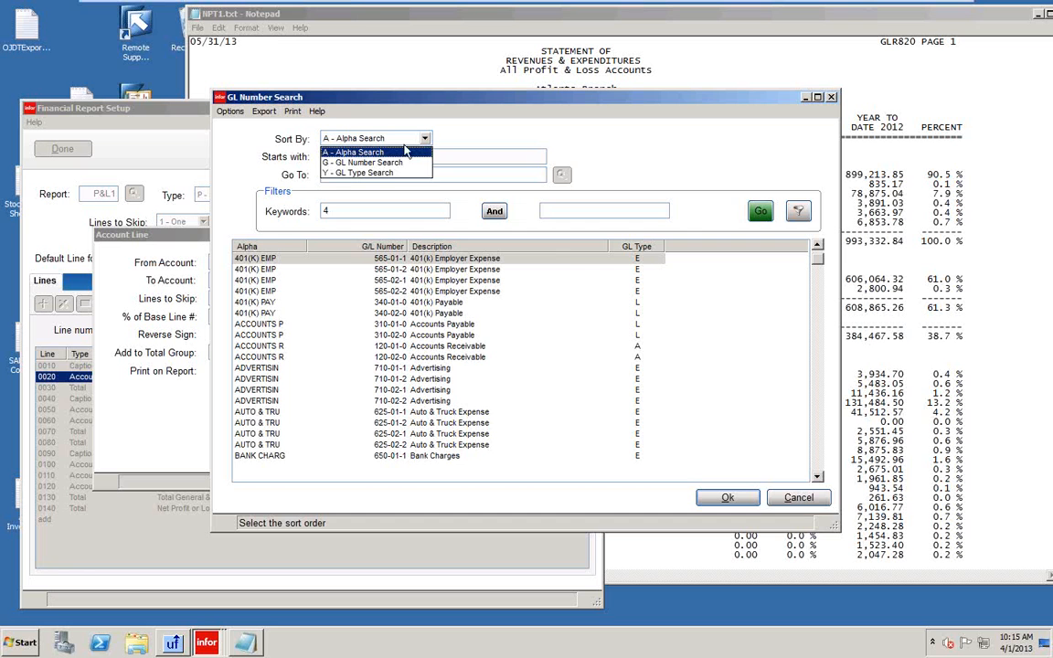
{"action": "left_click", "coordinate": [365, 162]}
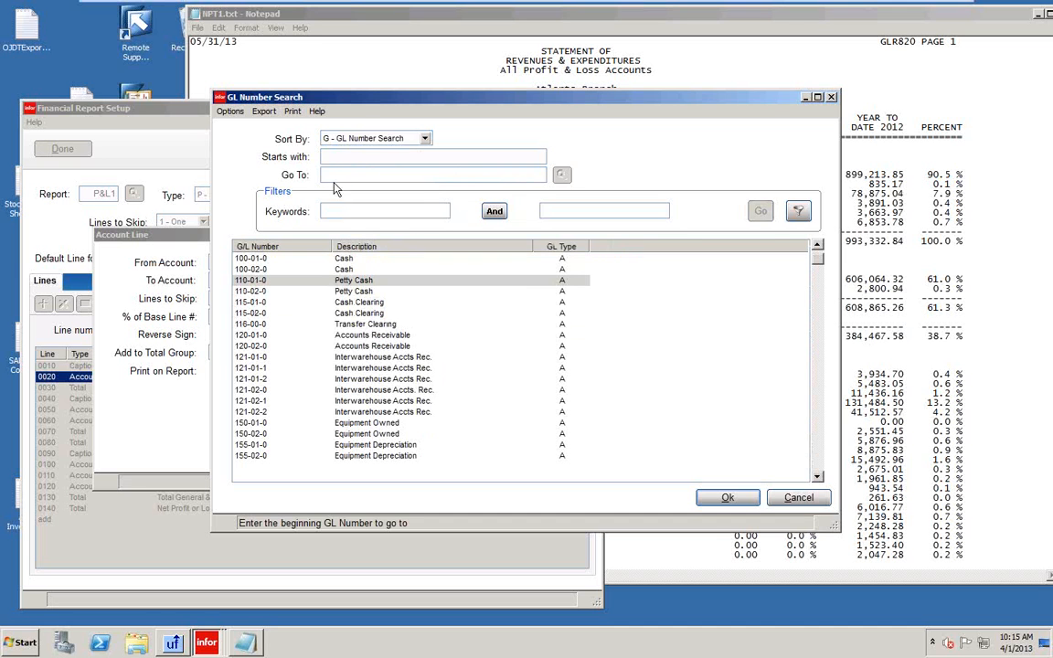
{"action": "left_click", "coordinate": [335, 210]}
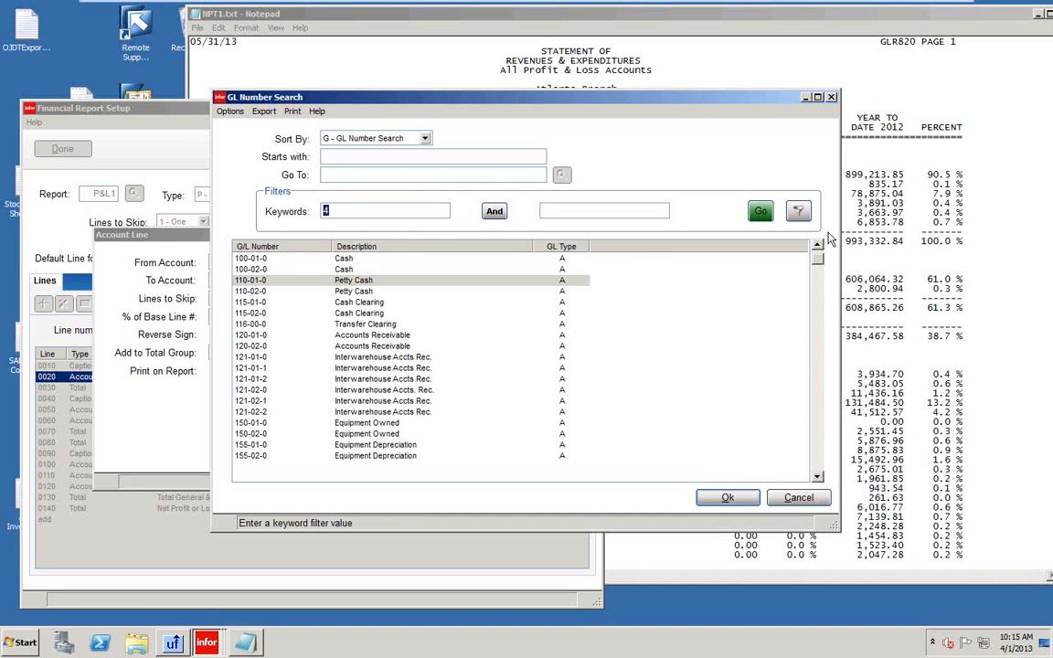
{"action": "left_click", "coordinate": [762, 212]}
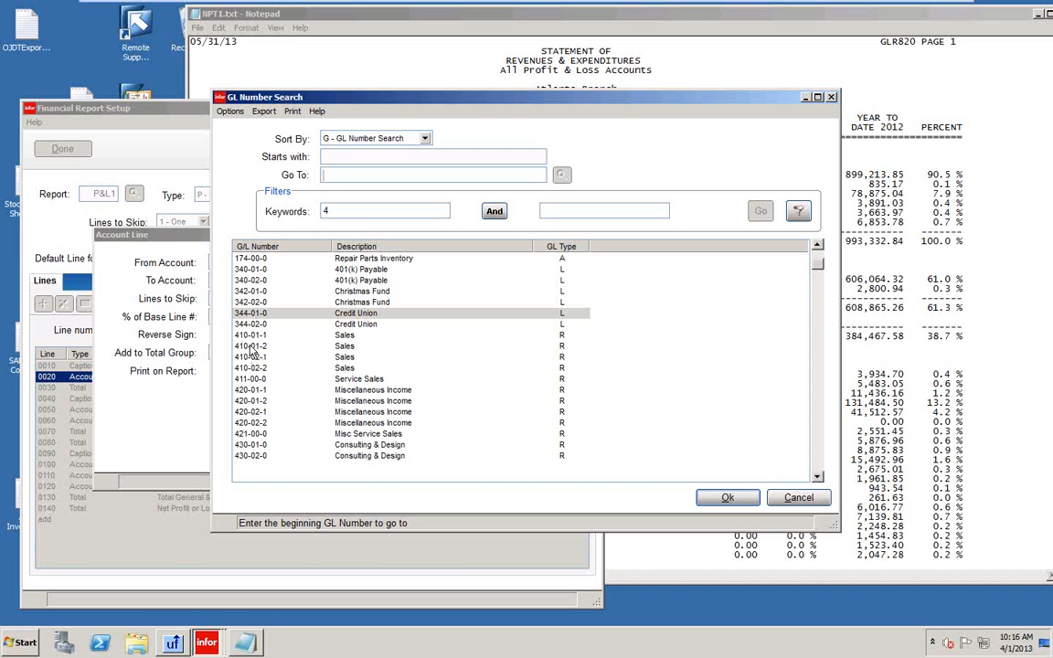
{"action": "left_click", "coordinate": [797, 497]}
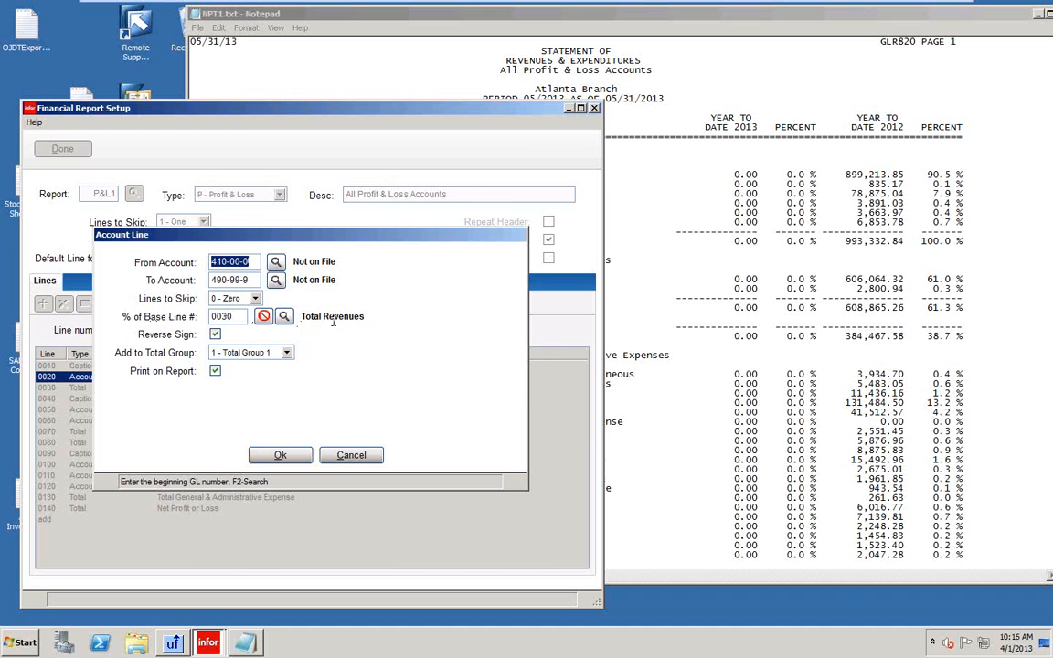
Step: Compare line 0020's base line percentage with the printed report, keep Total Group 1 as its total group, and save the line
{"action": "left_click", "coordinate": [693, 214]}
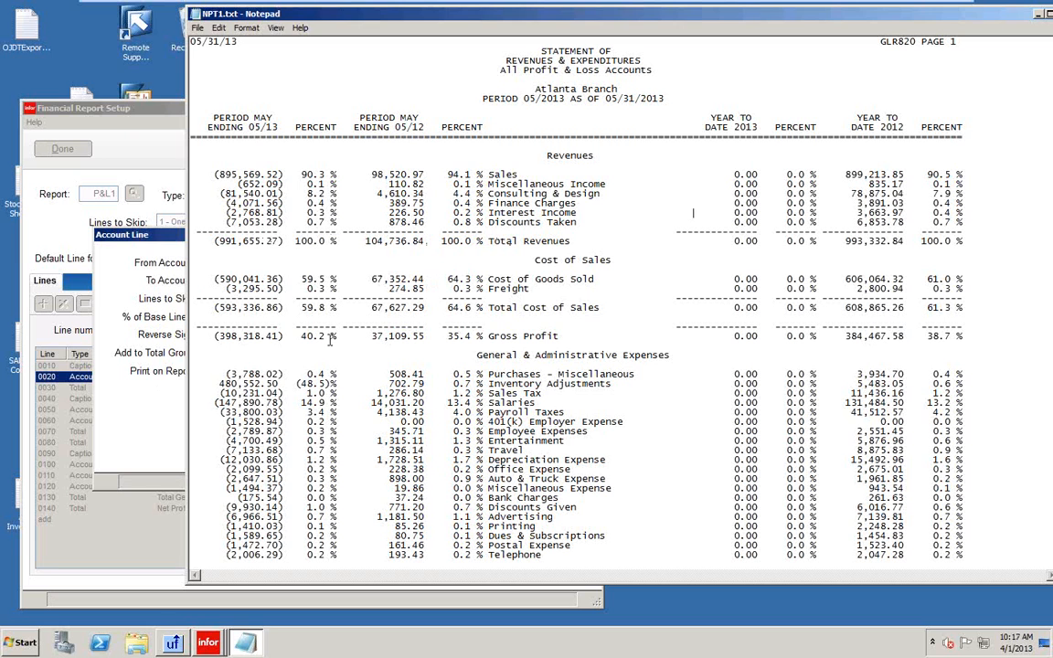
{"action": "left_click", "coordinate": [143, 221]}
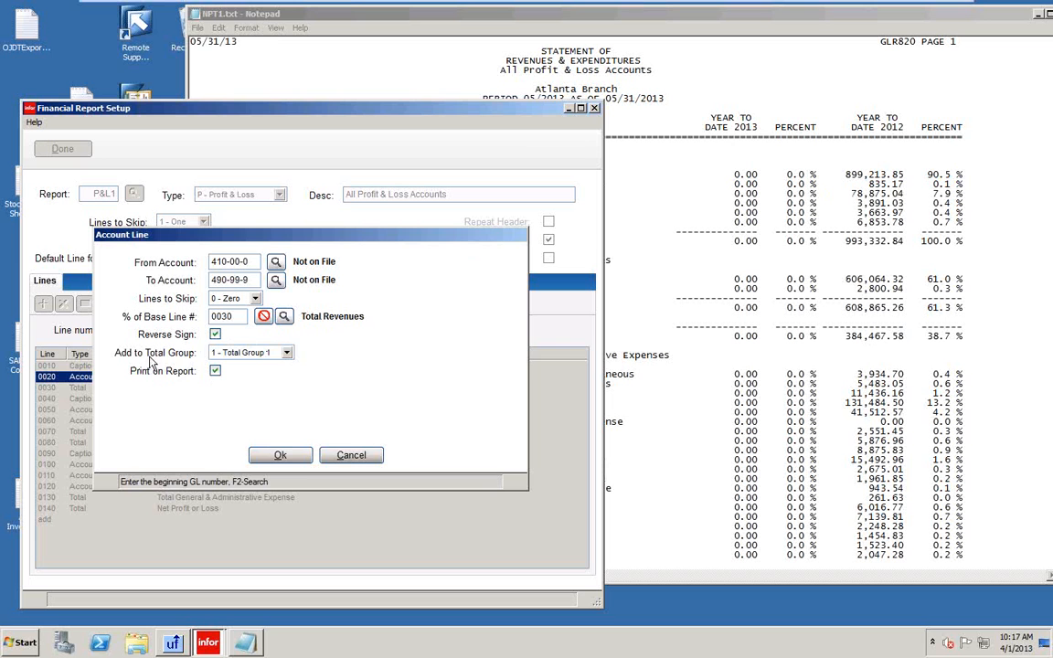
{"action": "left_click", "coordinate": [286, 353]}
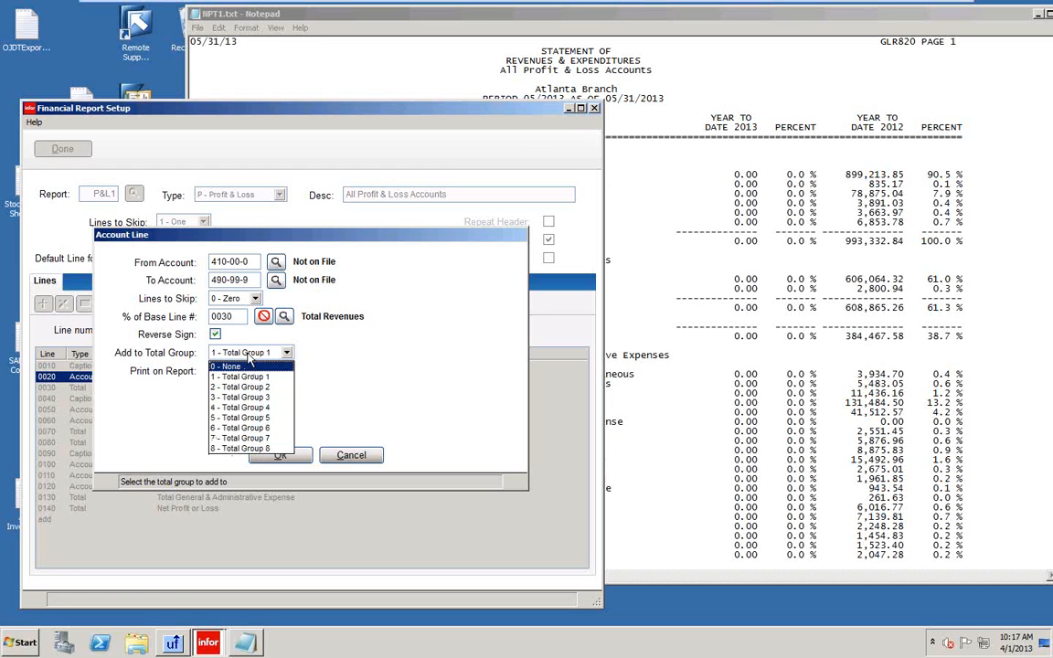
{"action": "left_click", "coordinate": [255, 376]}
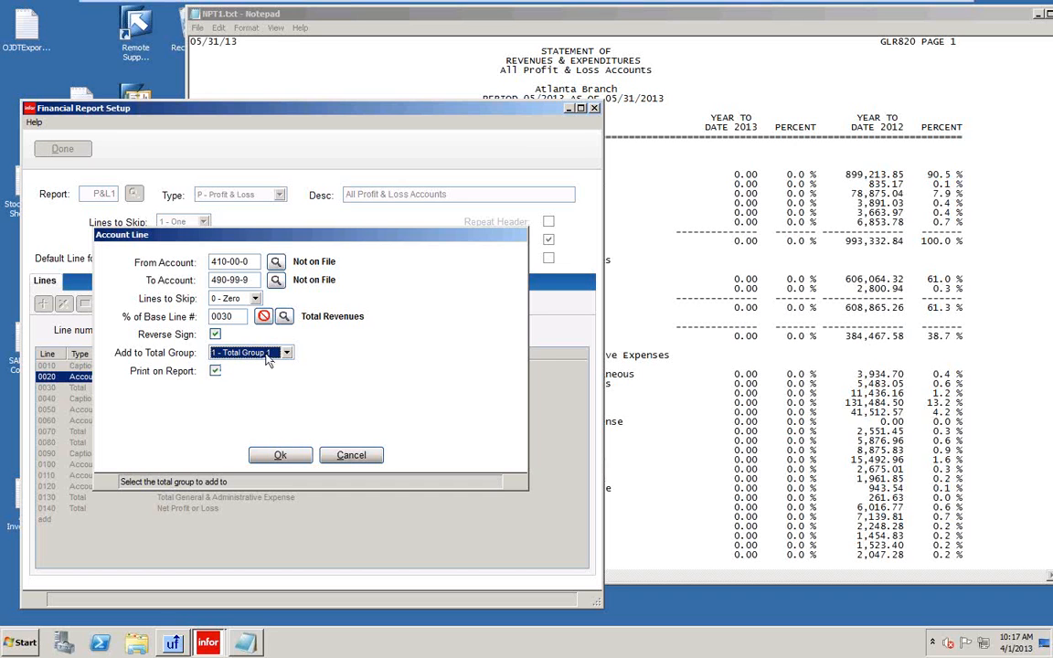
{"action": "left_click", "coordinate": [280, 454]}
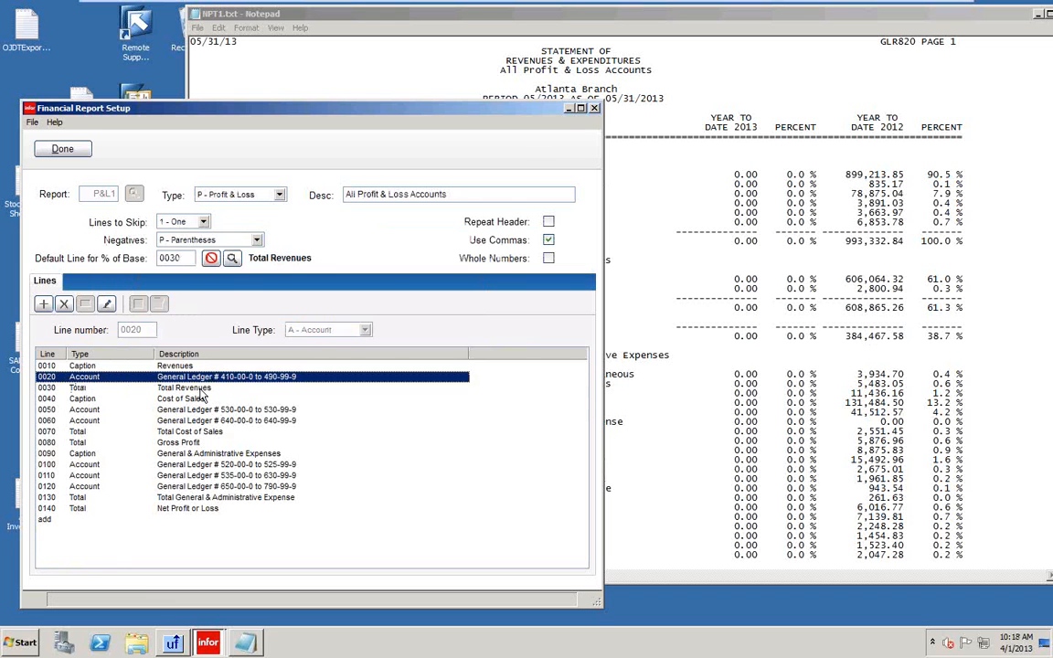
Step: Open total line 0030, review its Roll Total choices against Total Revenues on the printed report, and cancel without changes
{"action": "left_click", "coordinate": [675, 207]}
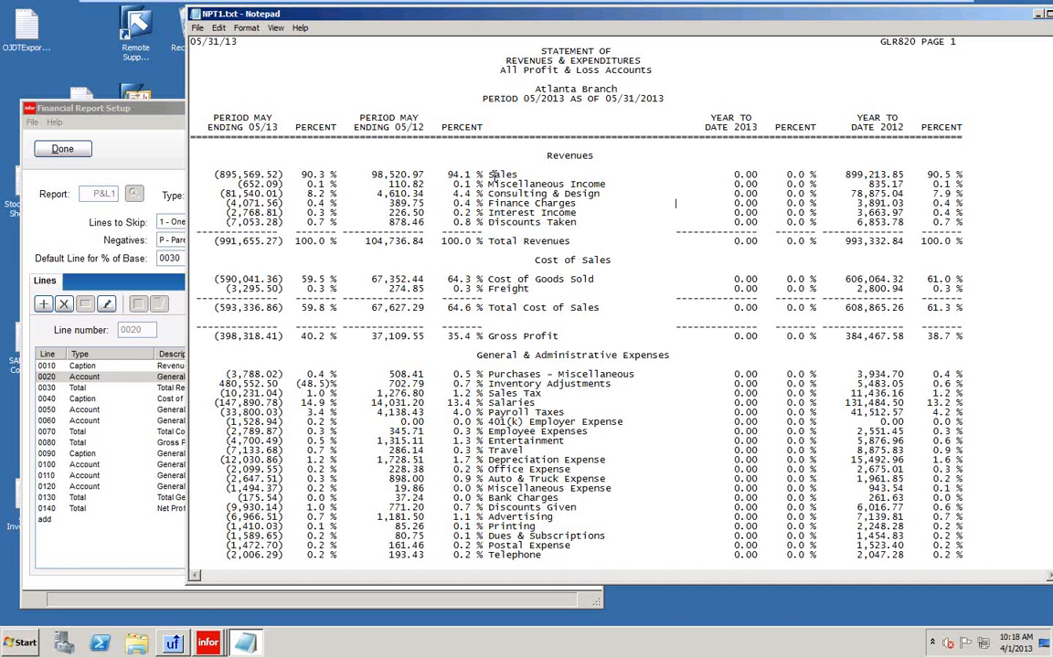
{"action": "left_click", "coordinate": [123, 387]}
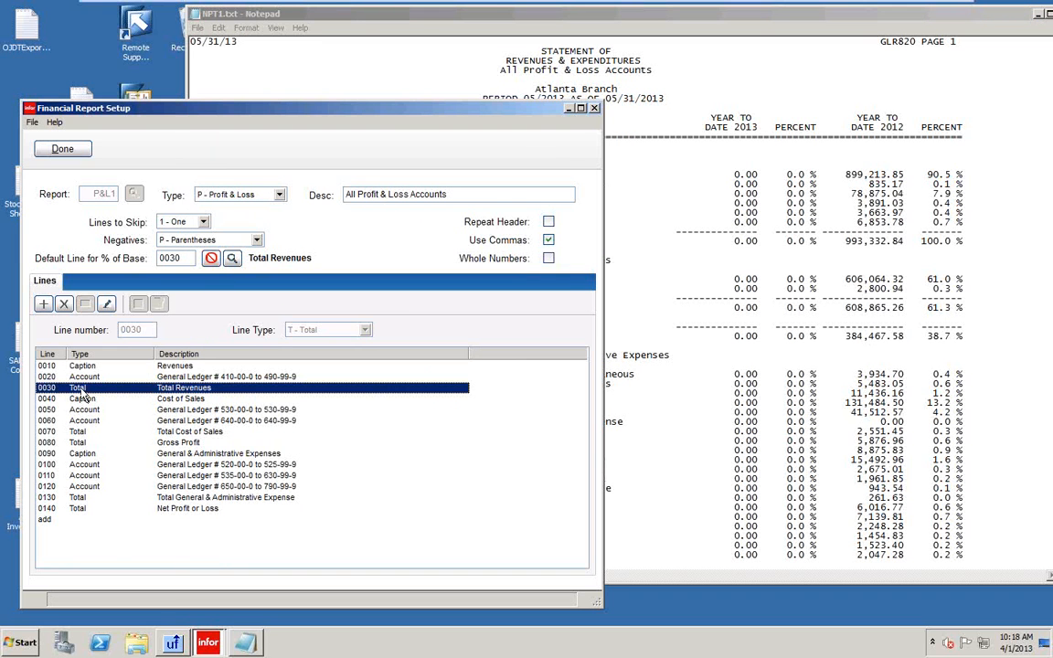
{"action": "double_click", "coordinate": [81, 391]}
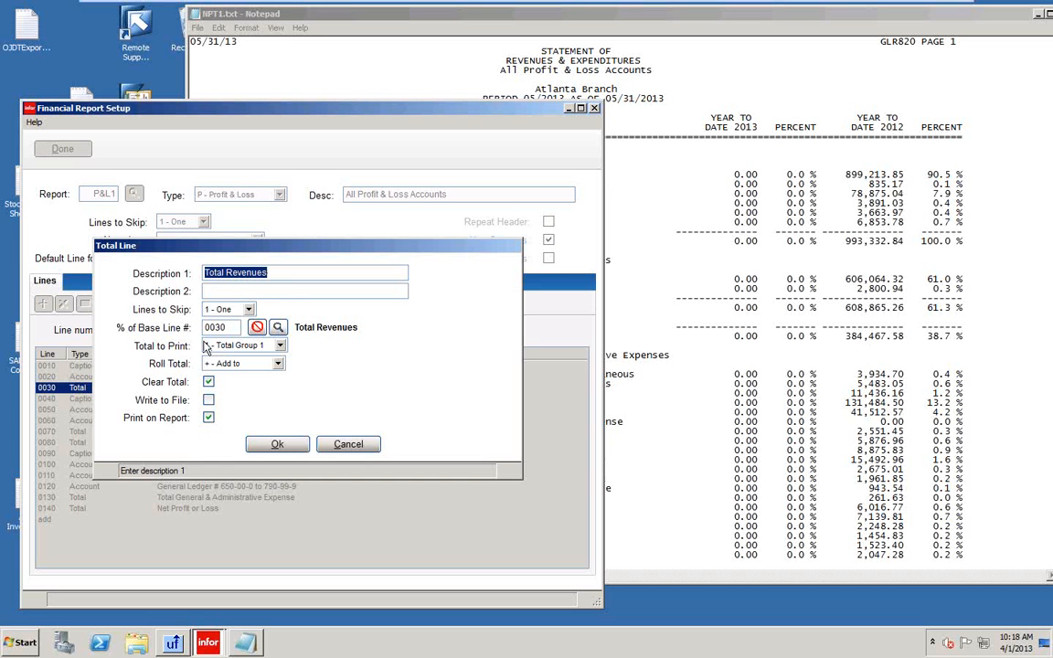
{"action": "left_click", "coordinate": [278, 364]}
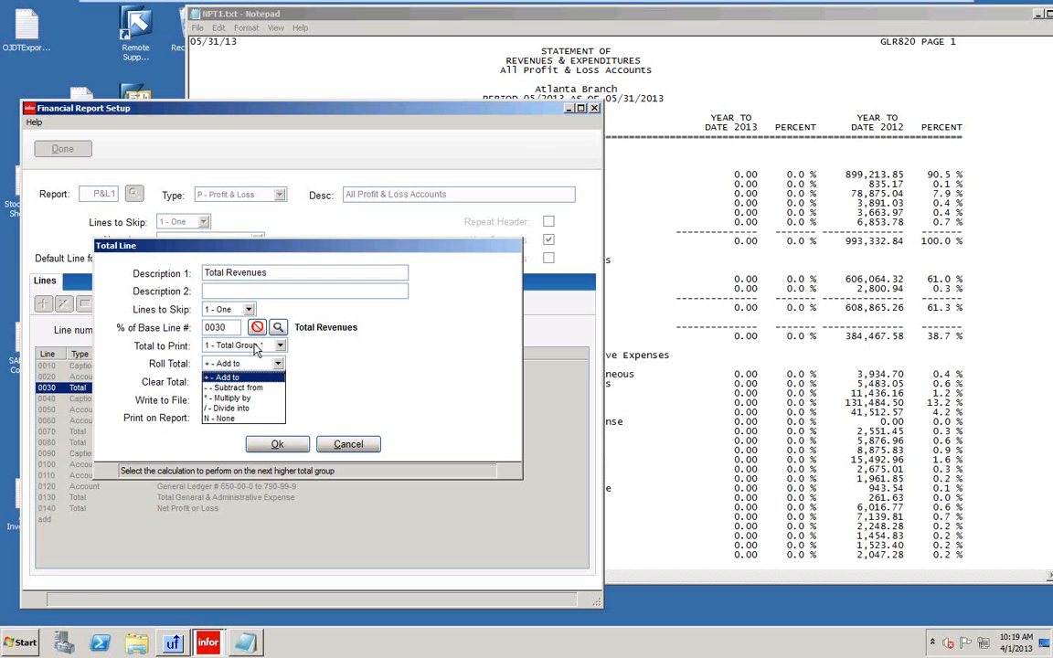
{"action": "left_click", "coordinate": [252, 364]}
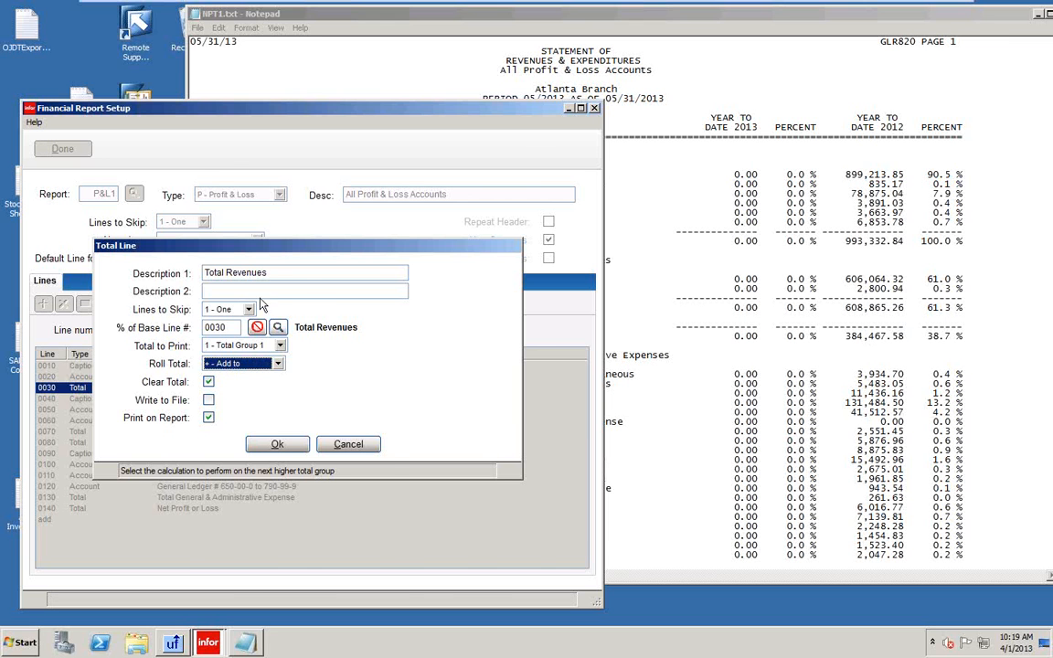
{"action": "left_click", "coordinate": [666, 188]}
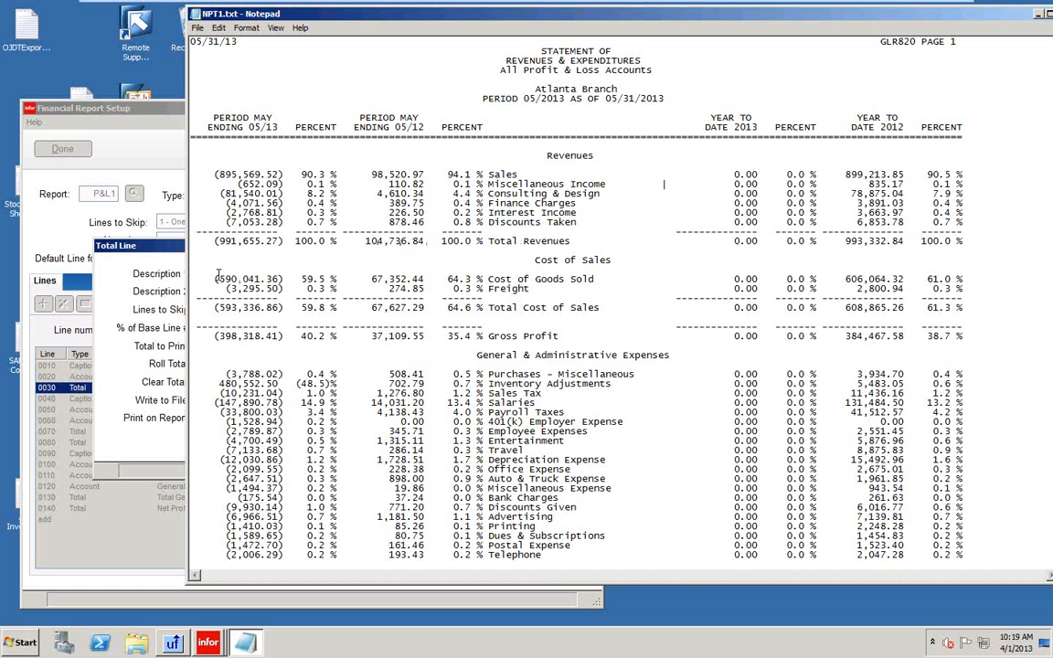
{"action": "left_click", "coordinate": [151, 232]}
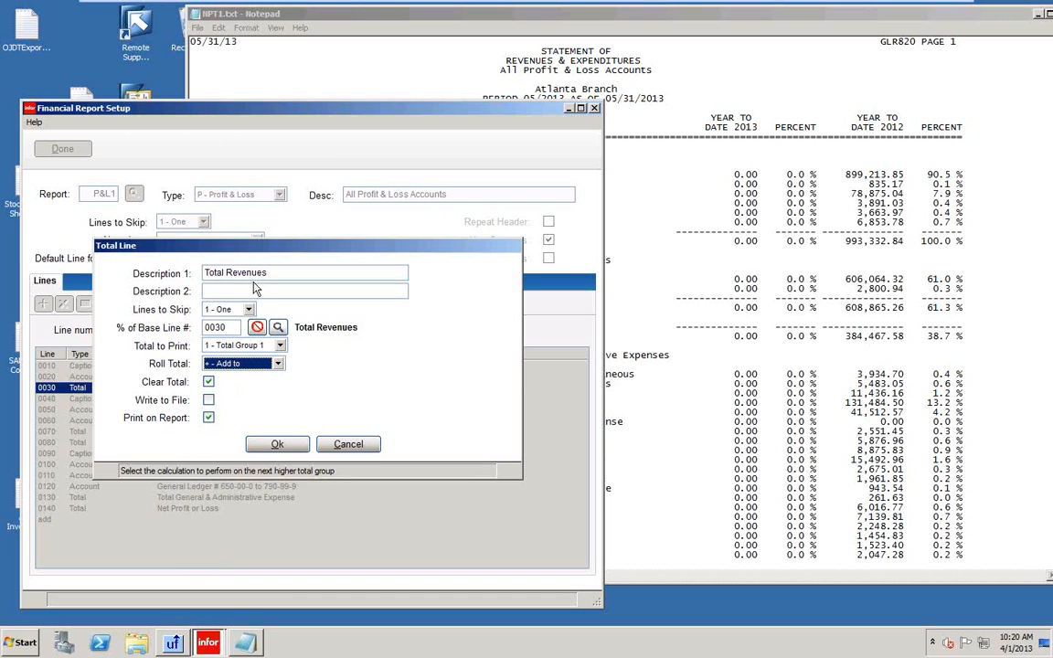
{"action": "left_click", "coordinate": [342, 444]}
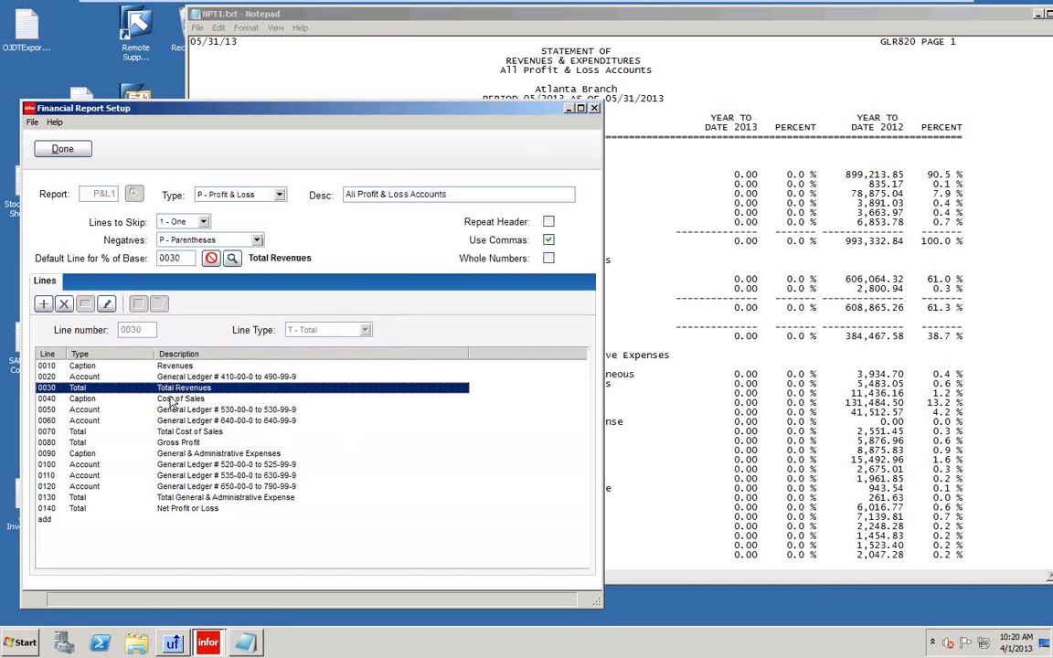
Step: Review caption line 0040 and locate its Cost of Sales heading on the printed report, then return to Financial Report Setup
{"action": "left_click", "coordinate": [169, 399]}
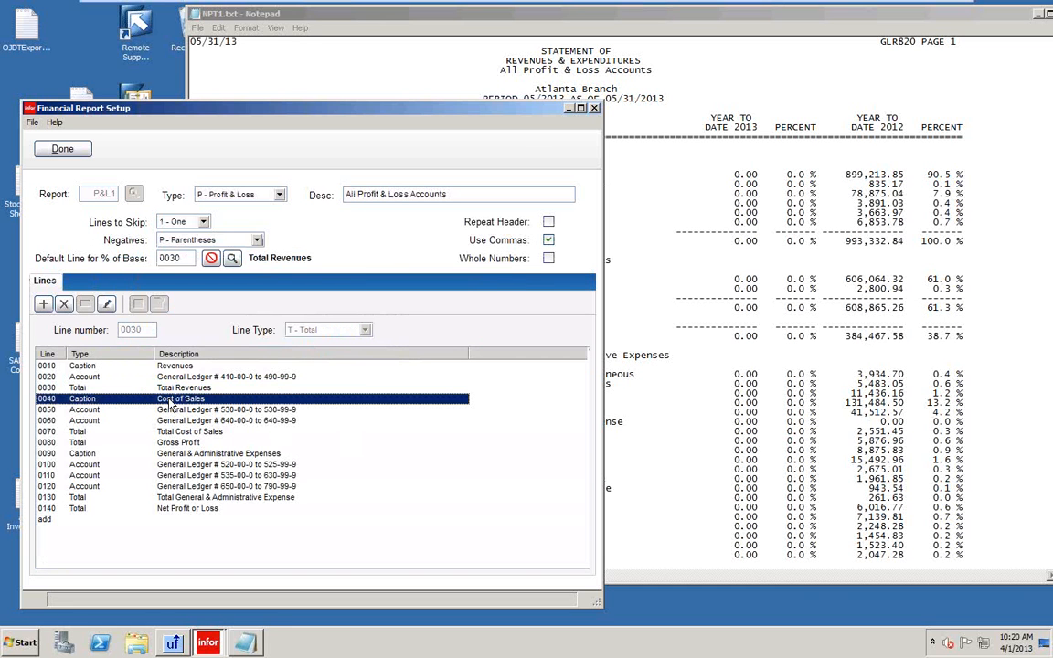
{"action": "double_click", "coordinate": [81, 404]}
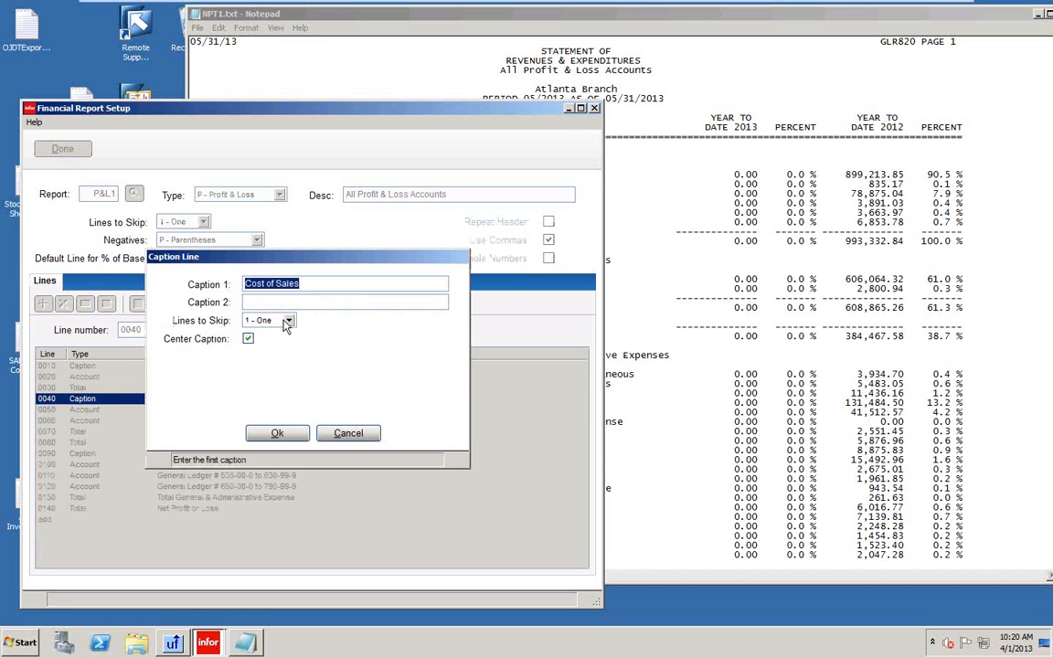
{"action": "left_click", "coordinate": [277, 433]}
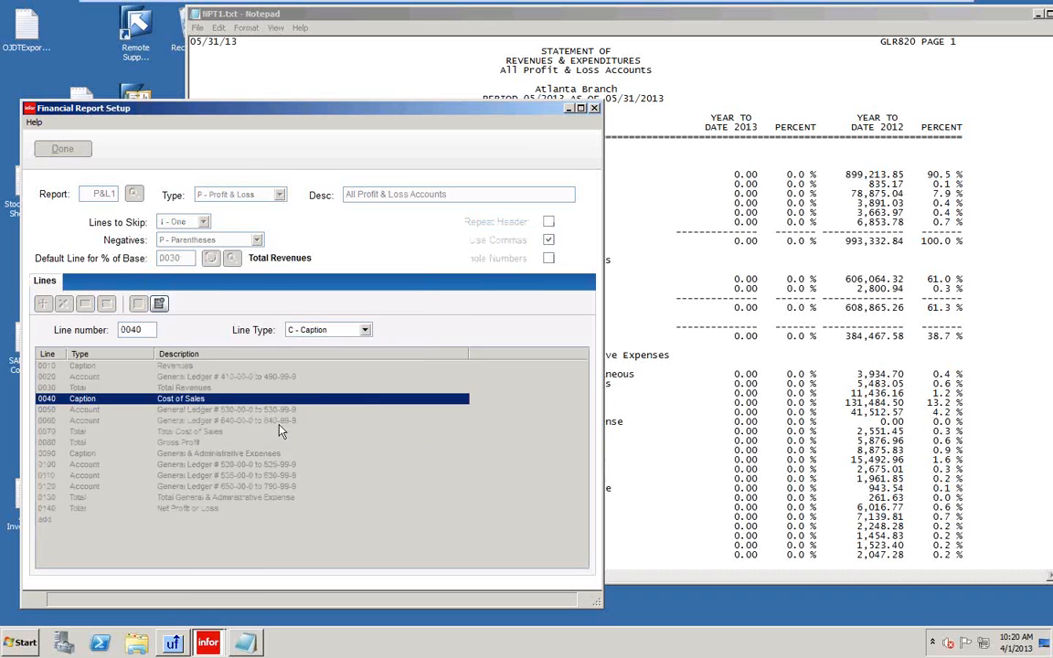
{"action": "left_click_drag", "start_coordinate": [666, 195], "coordinate": [666, 203]}
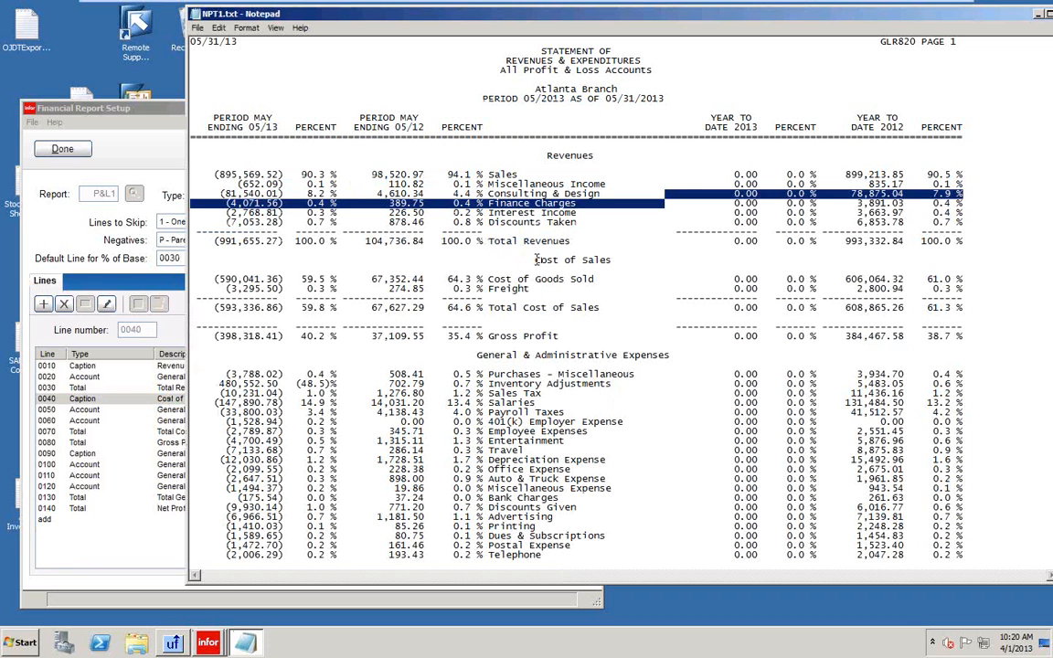
{"action": "left_click_drag", "start_coordinate": [536, 260], "coordinate": [611, 260]}
{"action": "left_click", "coordinate": [603, 278]}
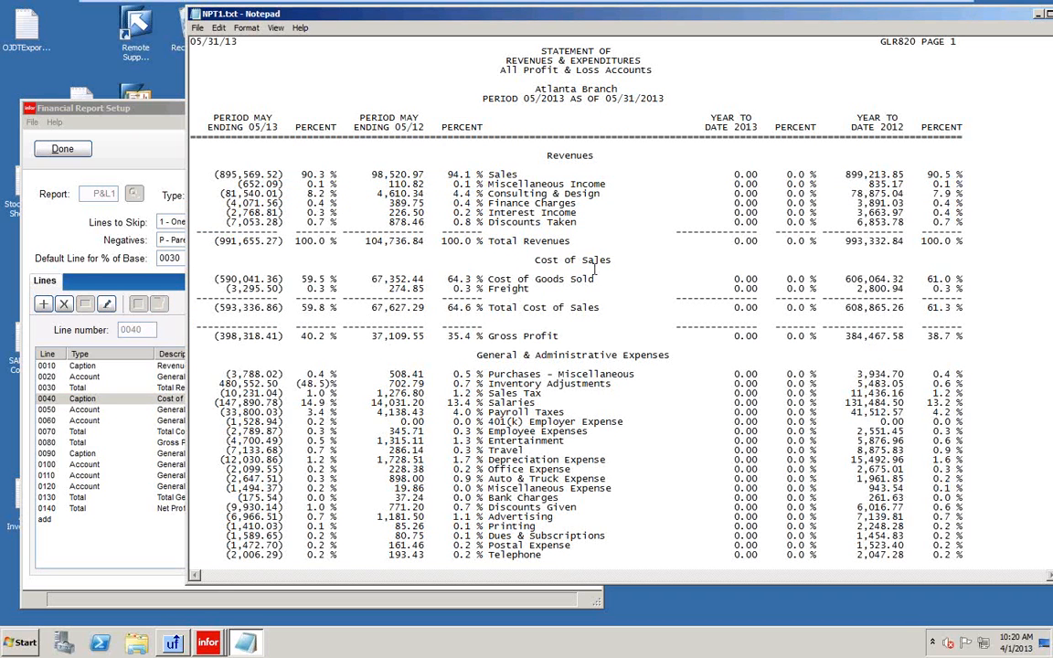
{"action": "left_click", "coordinate": [136, 107]}
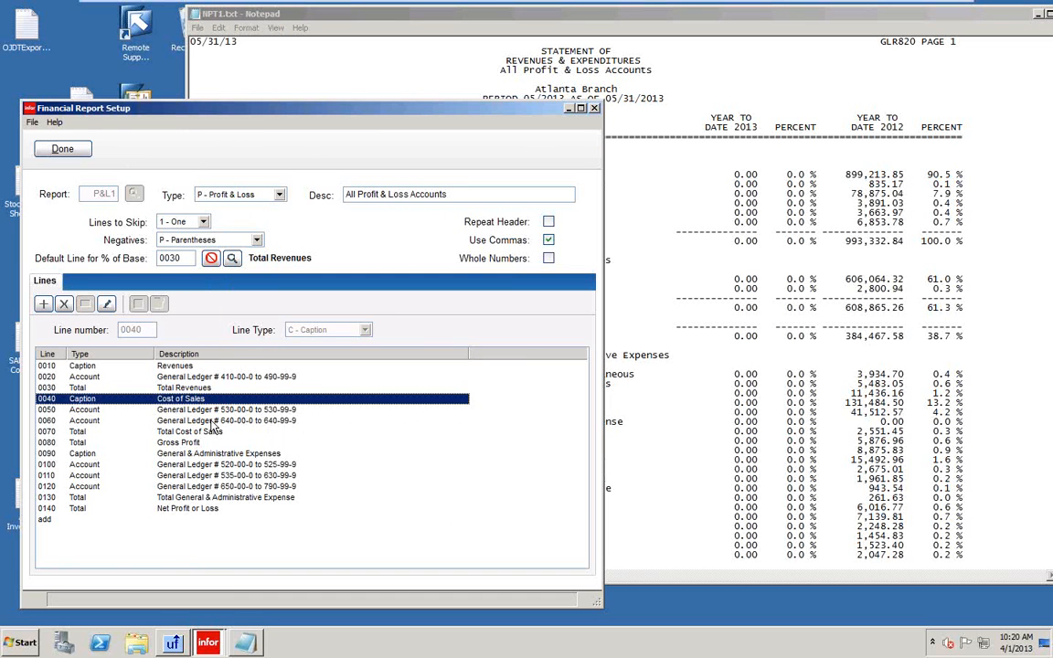
Step: Review account line 0050's account range, sign and total group settings, shifting the Financial Report Setup window slightly, and accept them unchanged
{"action": "left_click", "coordinate": [50, 411]}
{"action": "double_click", "coordinate": [51, 410]}
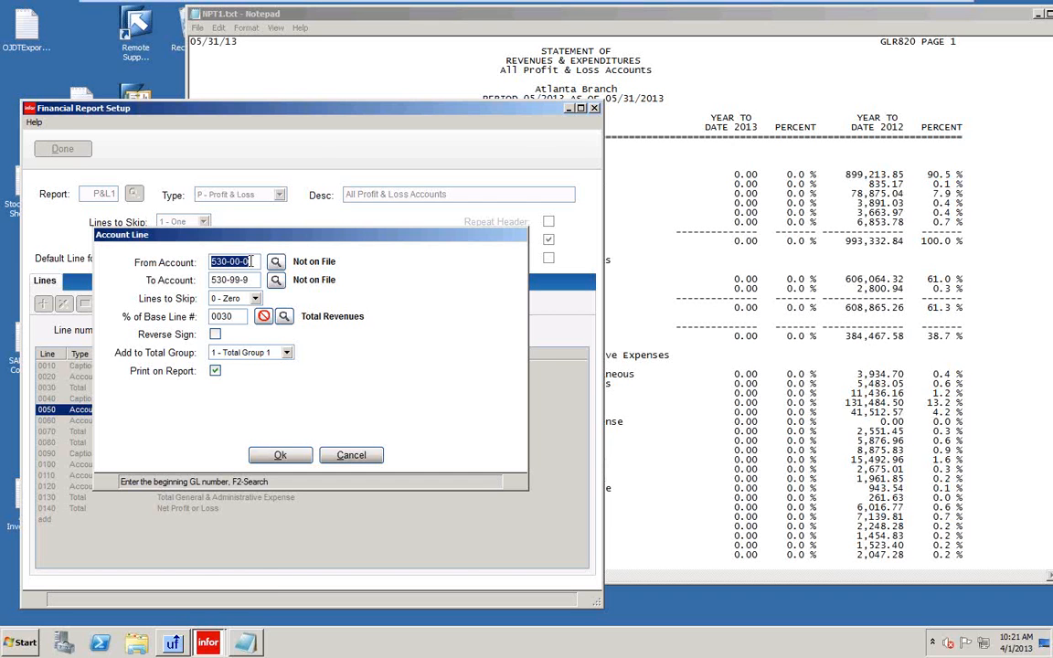
{"action": "key", "text": "Return"}
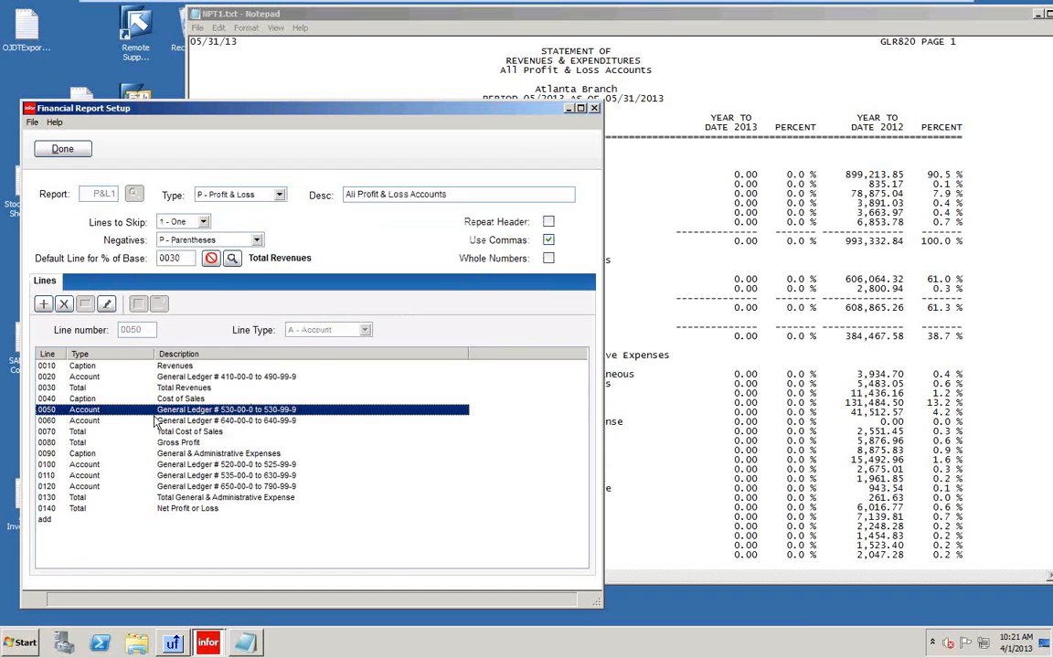
{"action": "left_click_drag", "start_coordinate": [420, 108], "coordinate": [619, 263]}
{"action": "left_click_drag", "start_coordinate": [487, 263], "coordinate": [306, 103]}
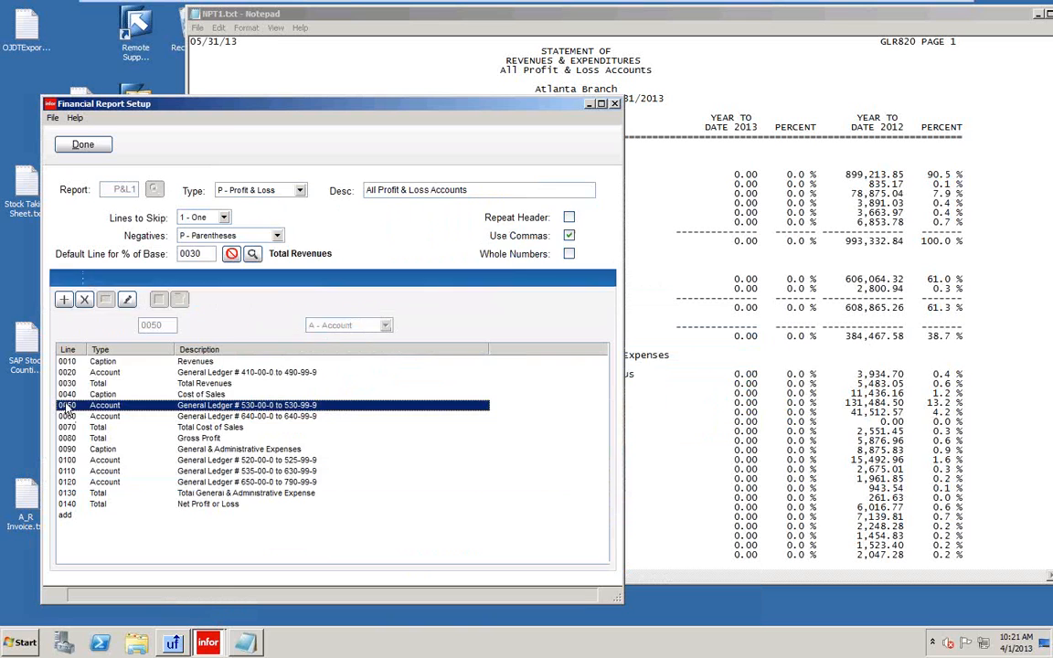
{"action": "double_click", "coordinate": [67, 409]}
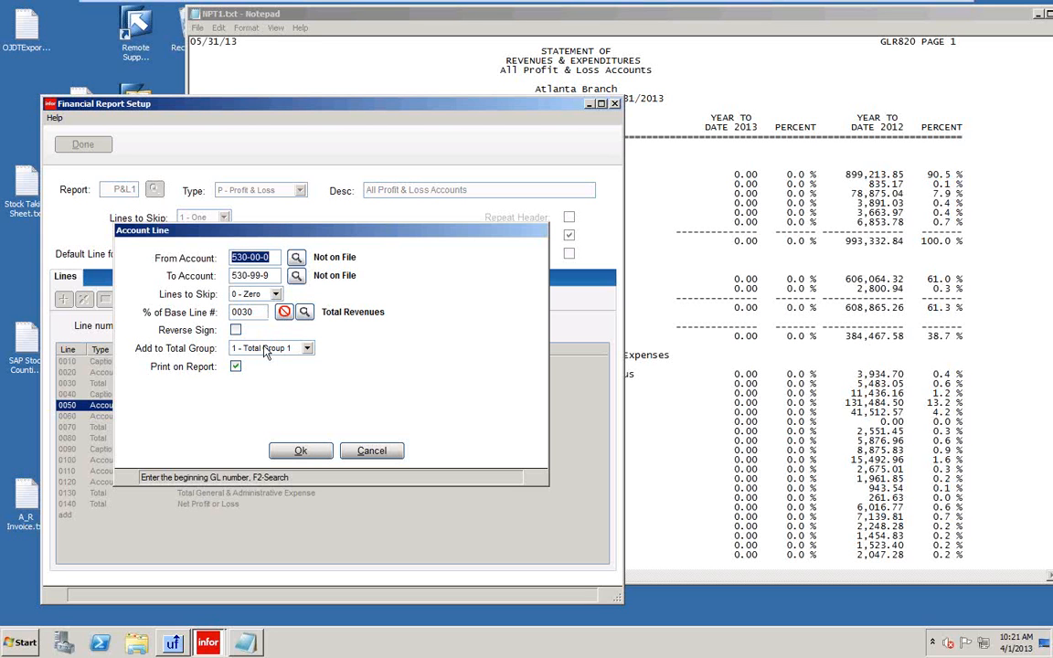
{"action": "left_click", "coordinate": [299, 452]}
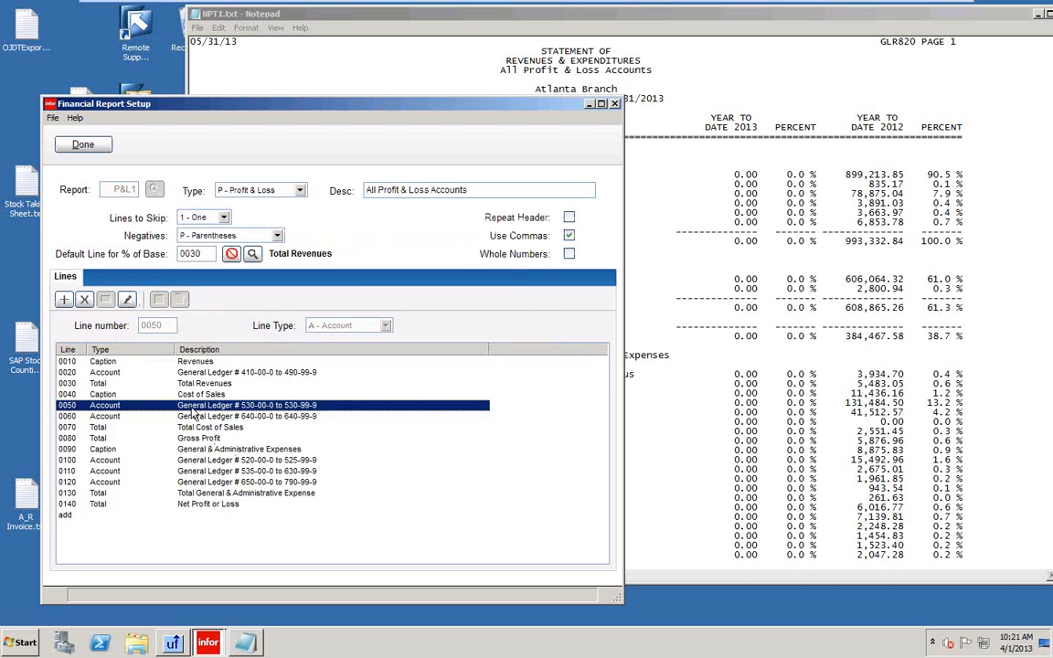
Step: Review account line 0060's account range and total group, accept it unchanged, and compare it with the Cost of Sales section on the printed report
{"action": "left_click", "coordinate": [192, 417]}
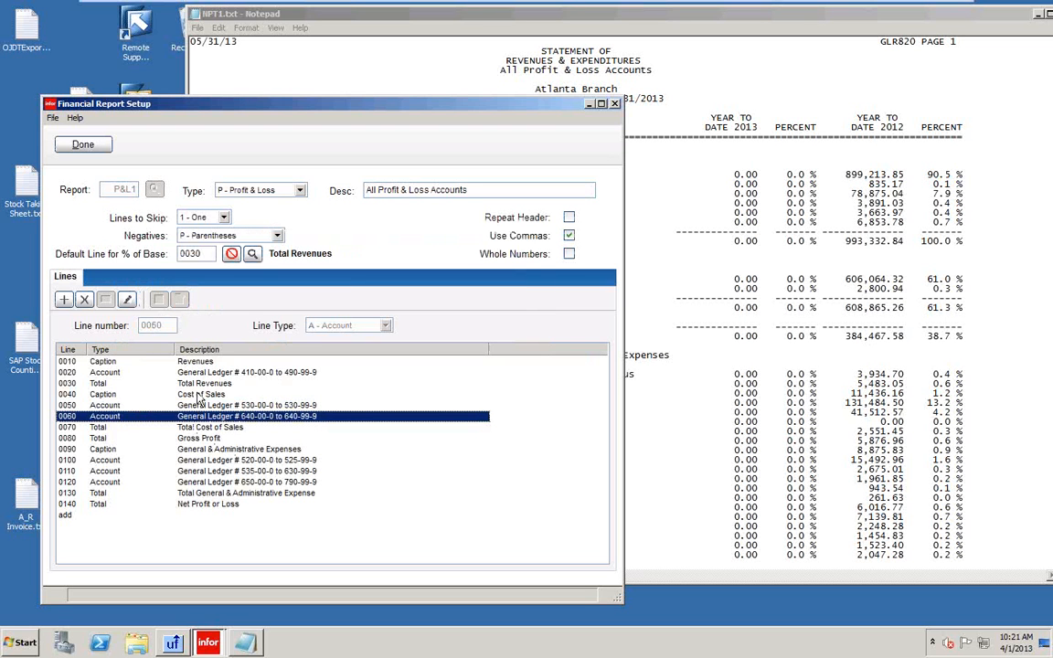
{"action": "double_click", "coordinate": [189, 418]}
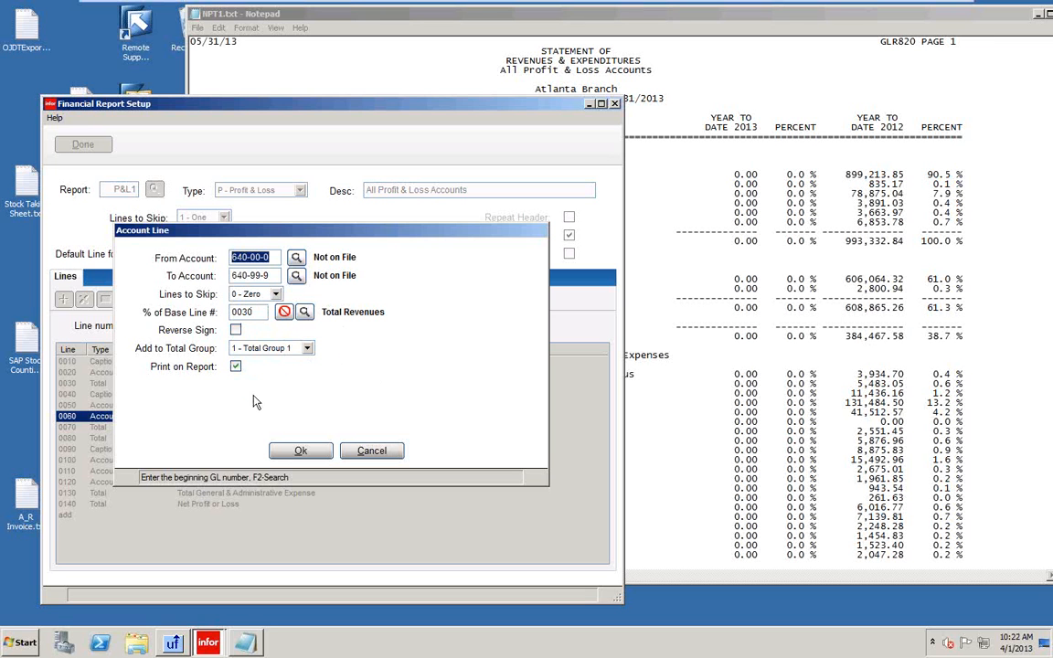
{"action": "left_click", "coordinate": [302, 451]}
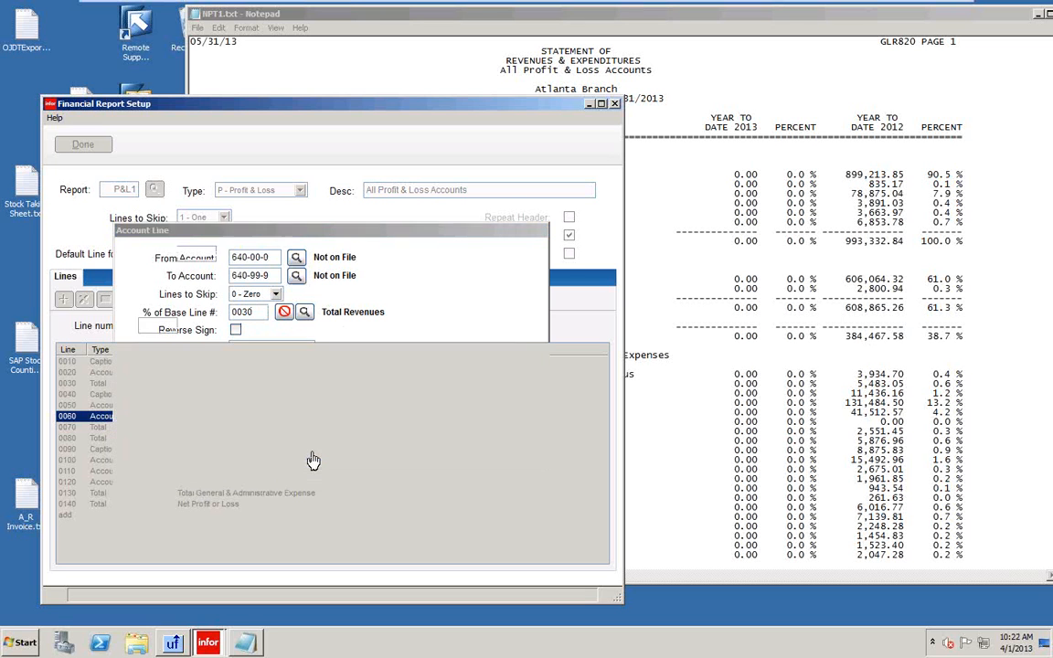
{"action": "left_click", "coordinate": [669, 231]}
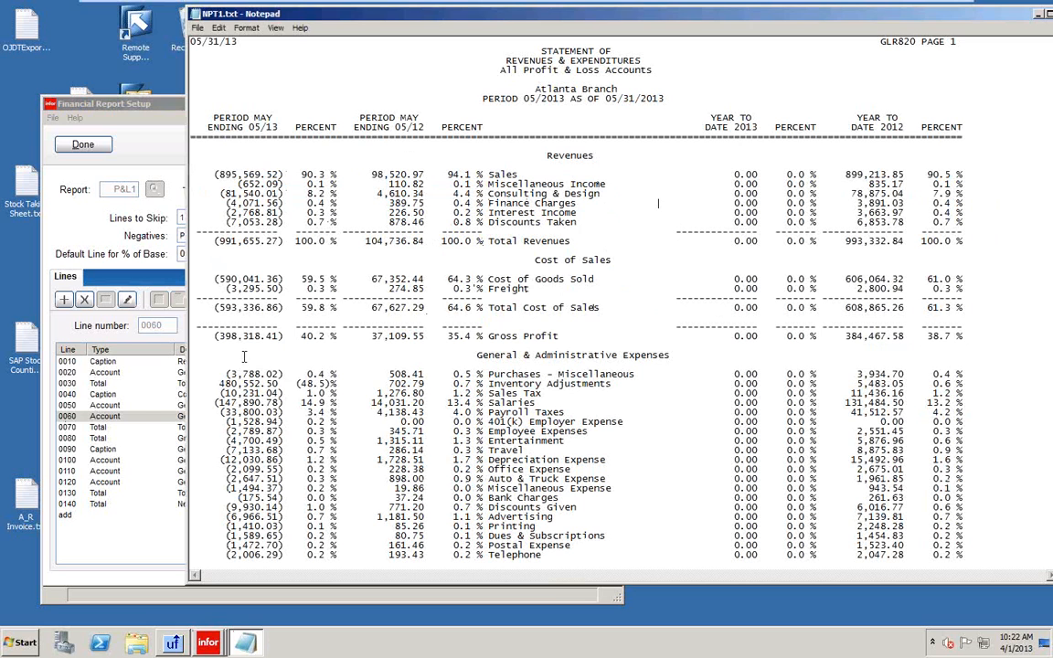
{"action": "left_click", "coordinate": [134, 423]}
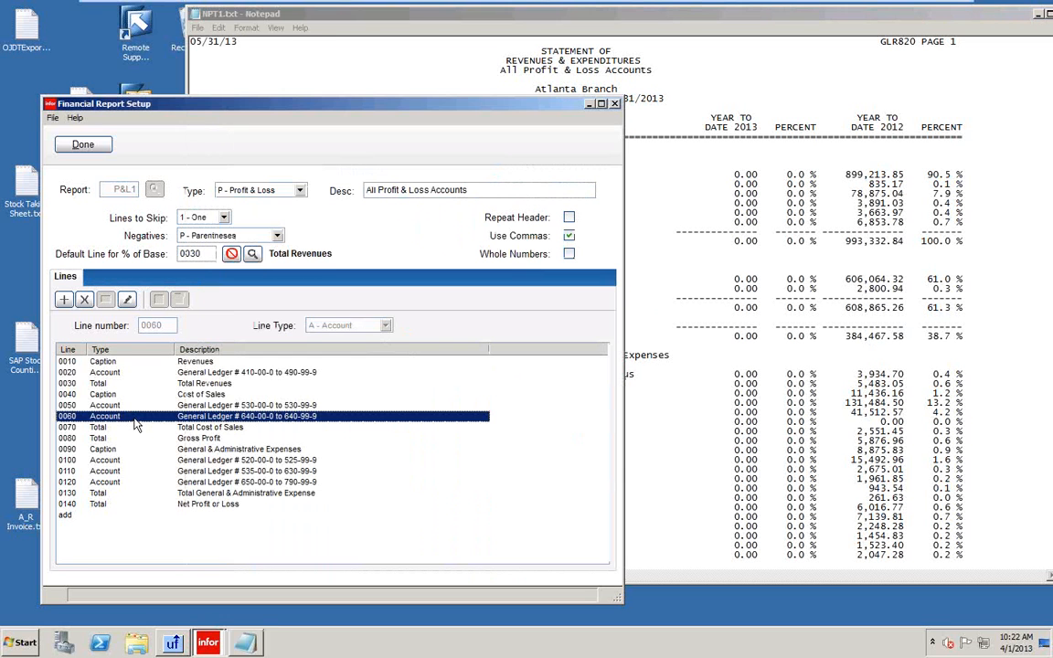
Step: Open total line 0070, Total Cost of Sales, move its dialog clear of the lines list, review its settings, and cancel without changes
{"action": "left_click", "coordinate": [191, 384]}
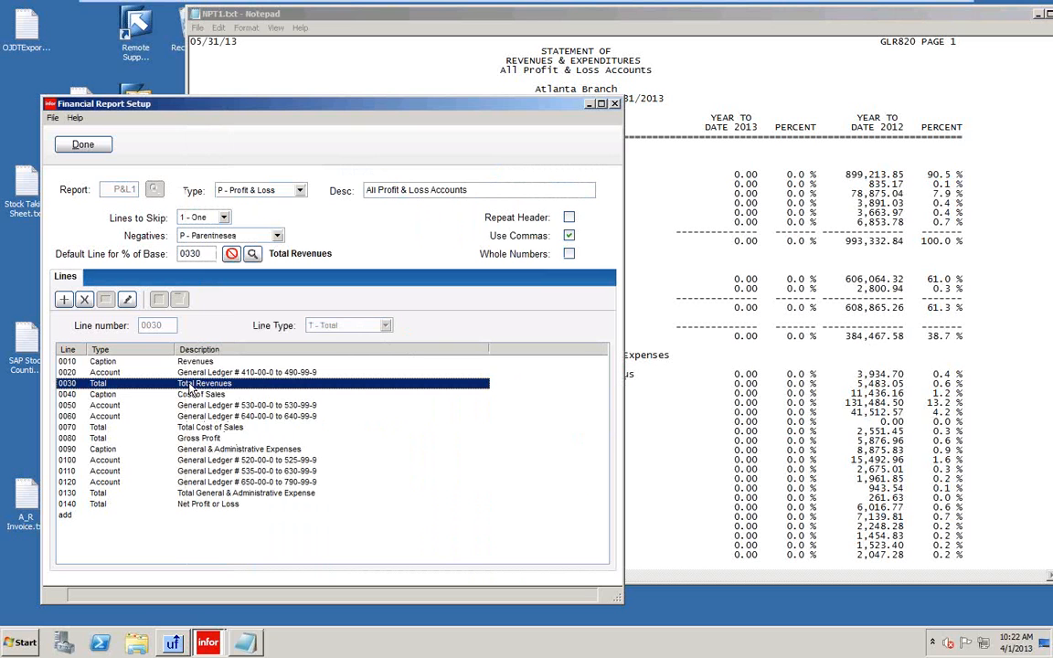
{"action": "left_click", "coordinate": [95, 427]}
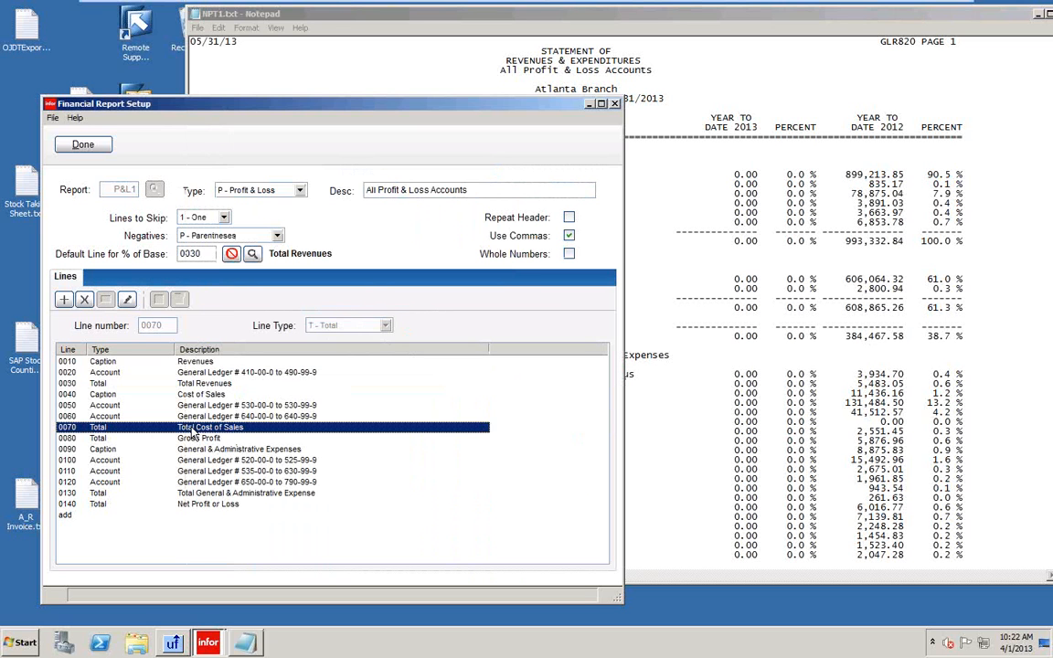
{"action": "double_click", "coordinate": [96, 429]}
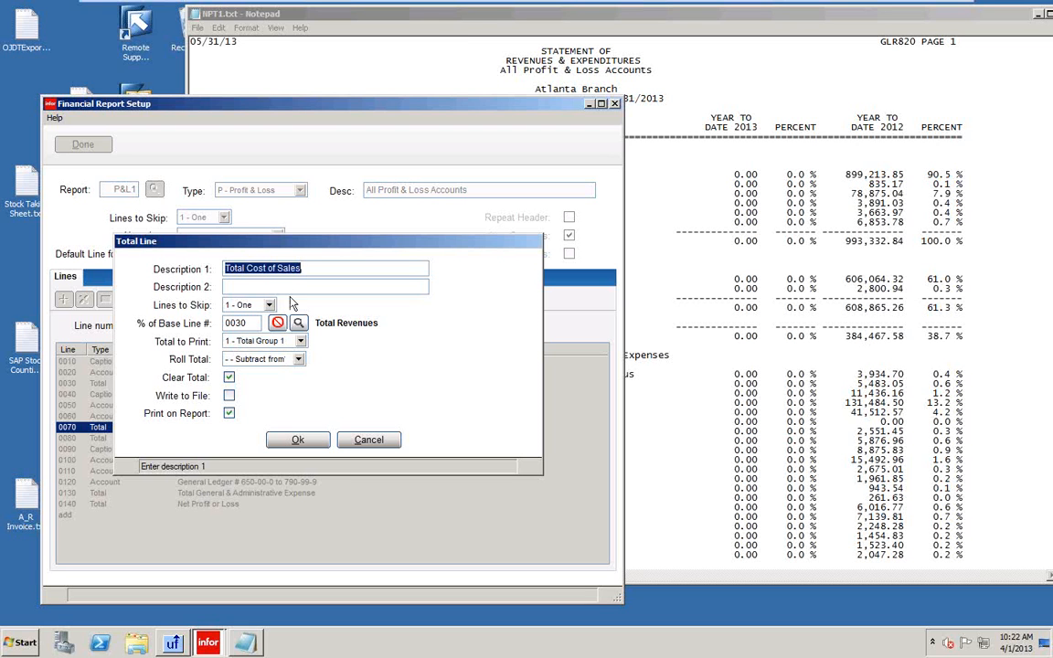
{"action": "left_click_drag", "start_coordinate": [292, 244], "coordinate": [385, 149]}
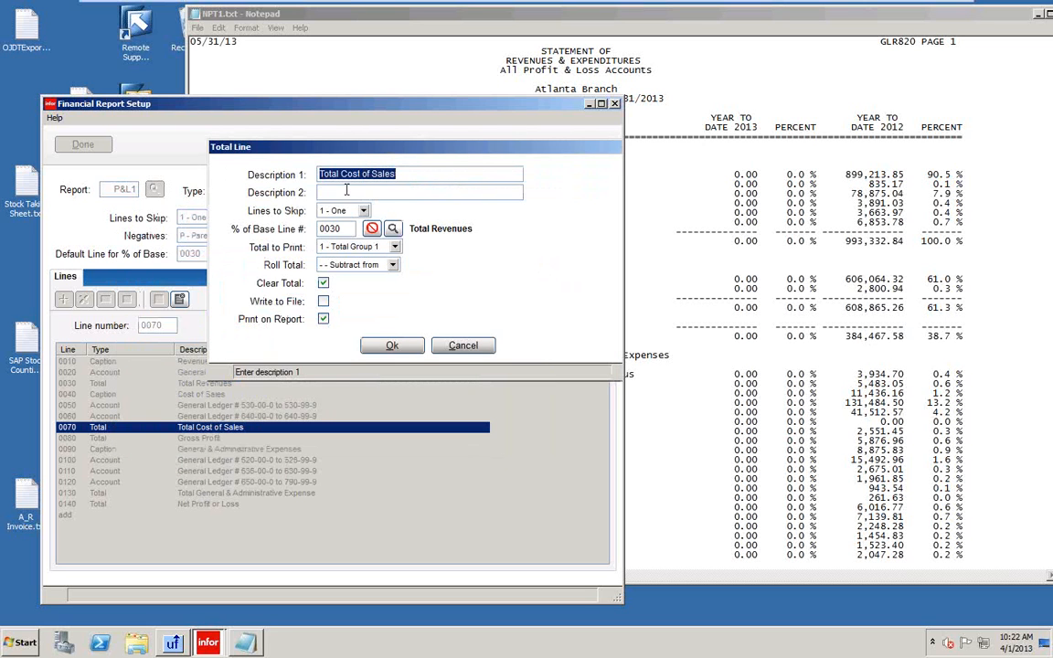
{"action": "left_click", "coordinate": [463, 346]}
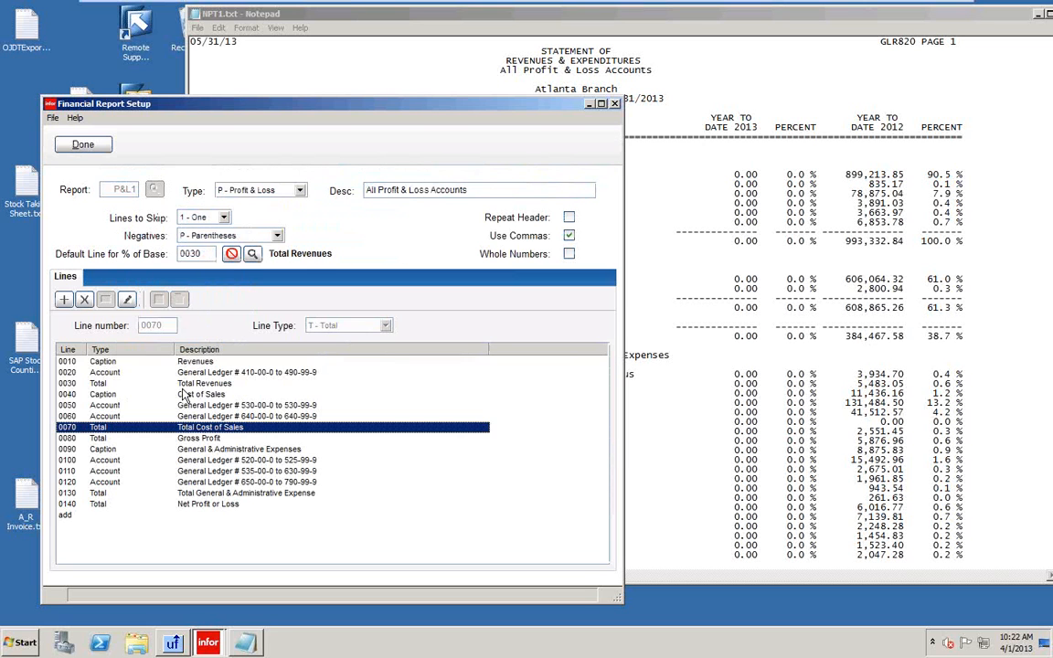
Step: Compare the Roll Total settings of total lines 0030 and 0070, leaving both lines unchanged
{"action": "double_click", "coordinate": [183, 383]}
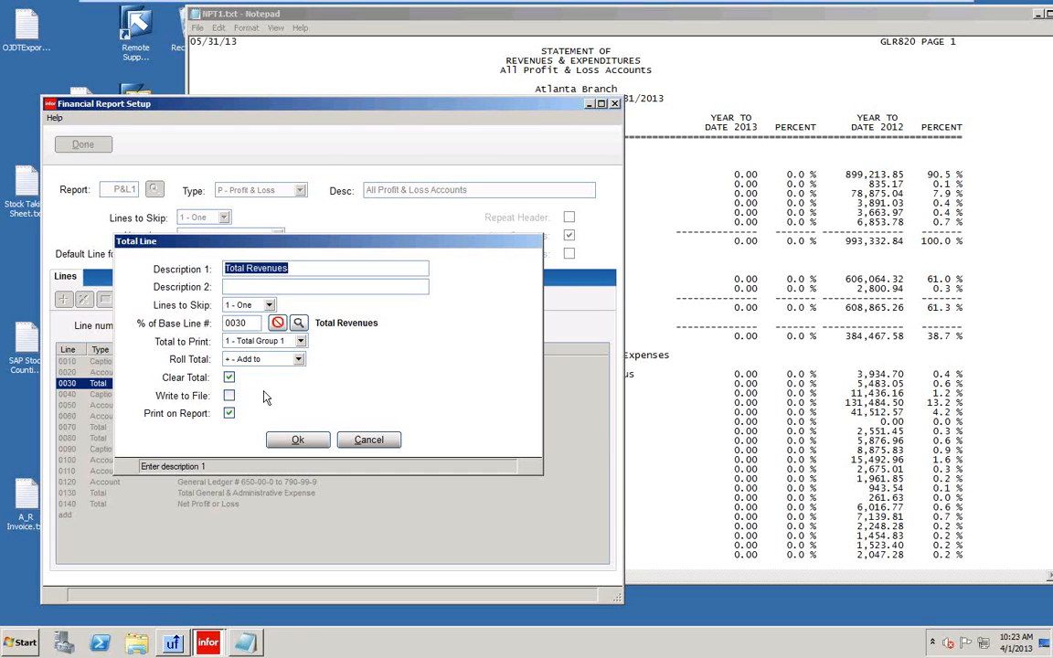
{"action": "left_click", "coordinate": [374, 443]}
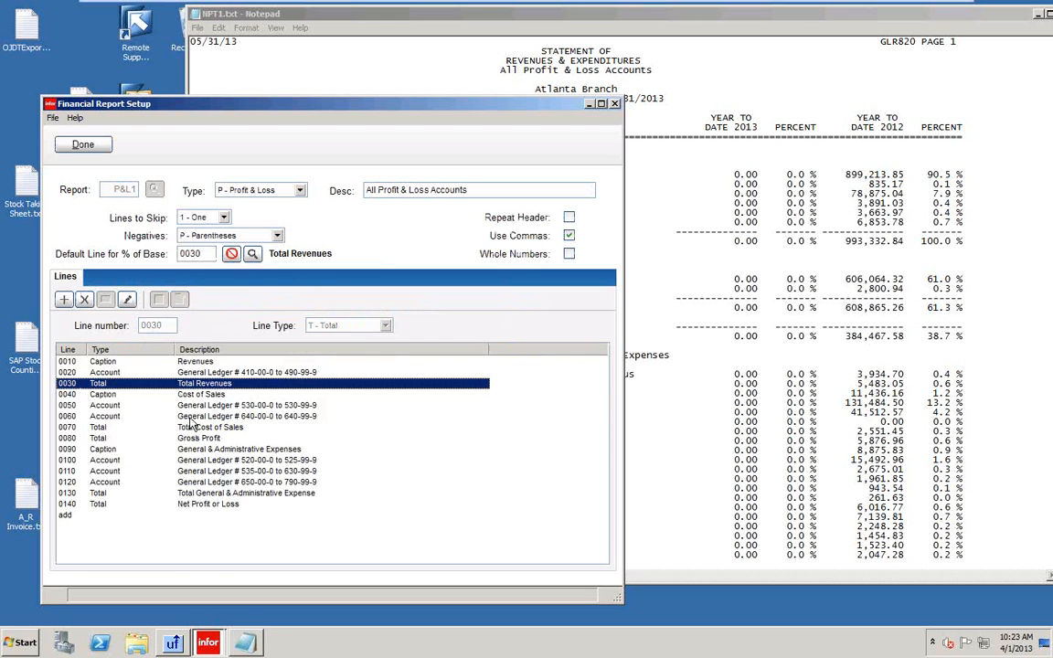
{"action": "left_click", "coordinate": [189, 429]}
{"action": "double_click", "coordinate": [189, 435]}
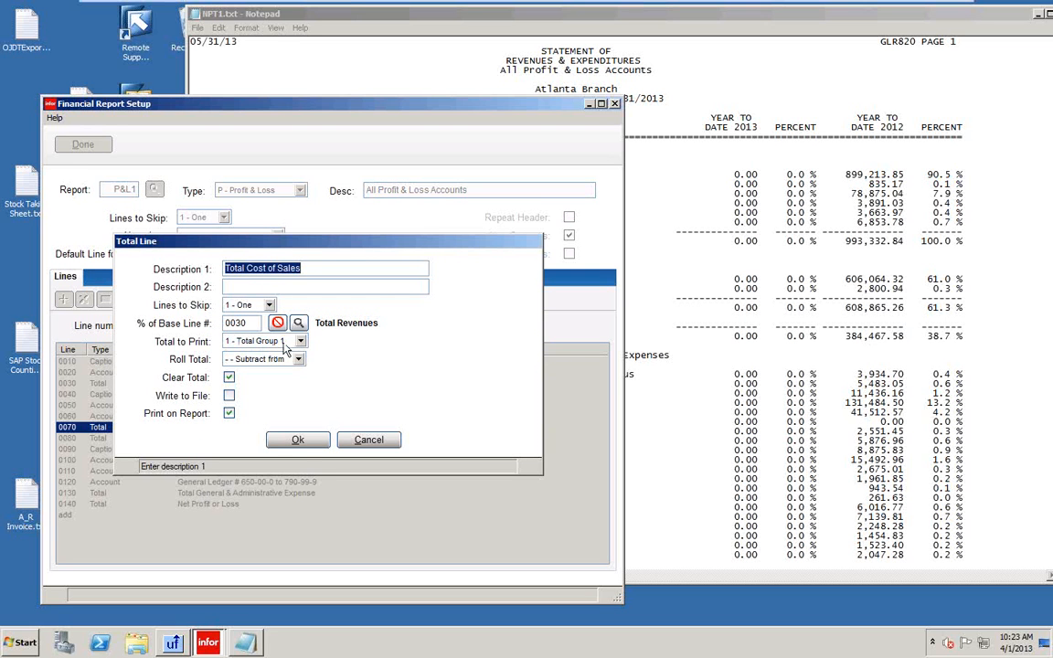
{"action": "left_click", "coordinate": [298, 441]}
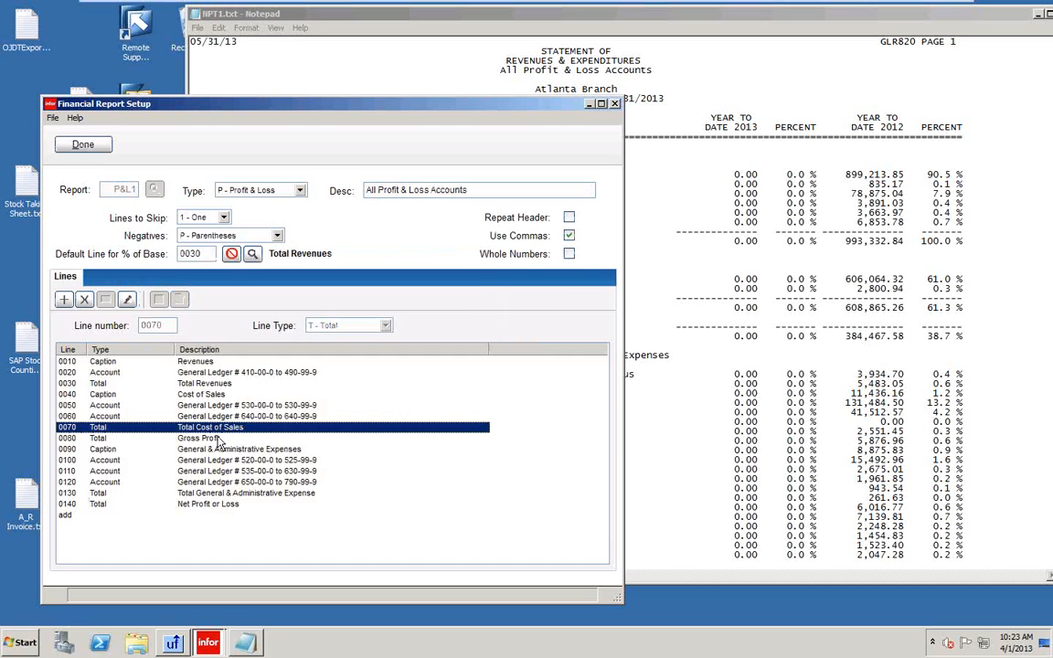
Step: Open total line 0080, Gross Profit, review its Total to Print choices and Roll Total setting, and cancel without changes
{"action": "left_click", "coordinate": [197, 439]}
{"action": "double_click", "coordinate": [197, 439]}
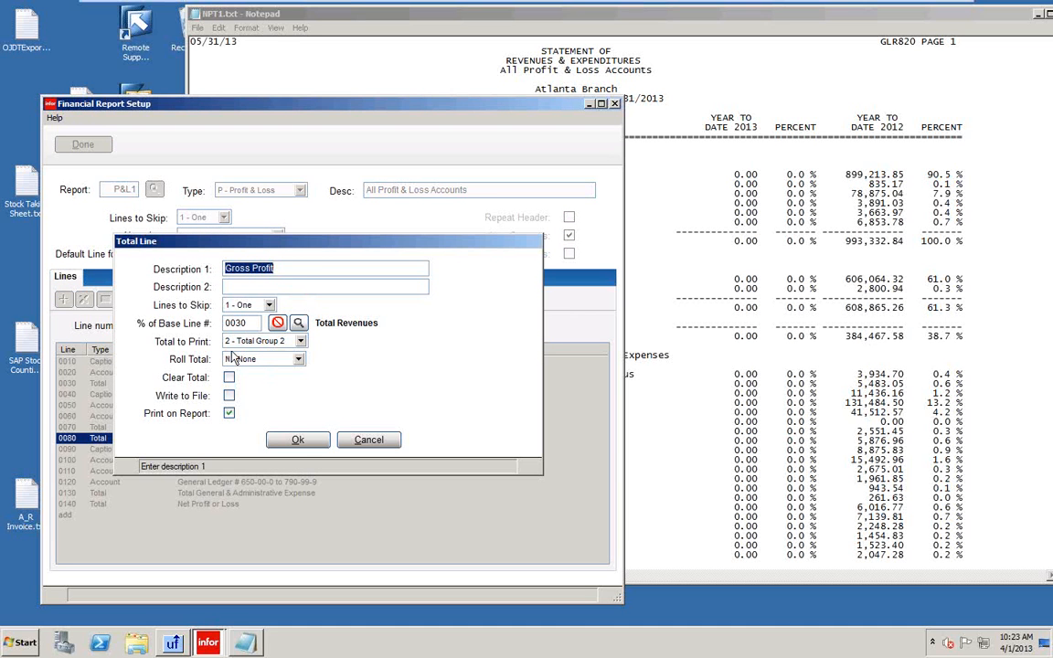
{"action": "left_click", "coordinate": [299, 340]}
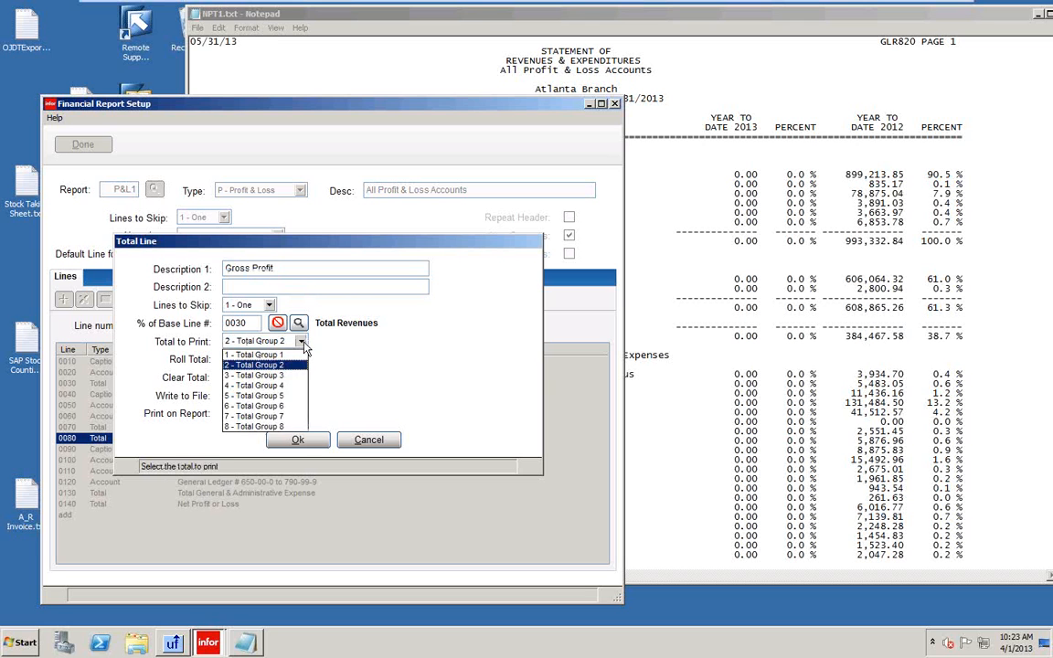
{"action": "left_click", "coordinate": [384, 374]}
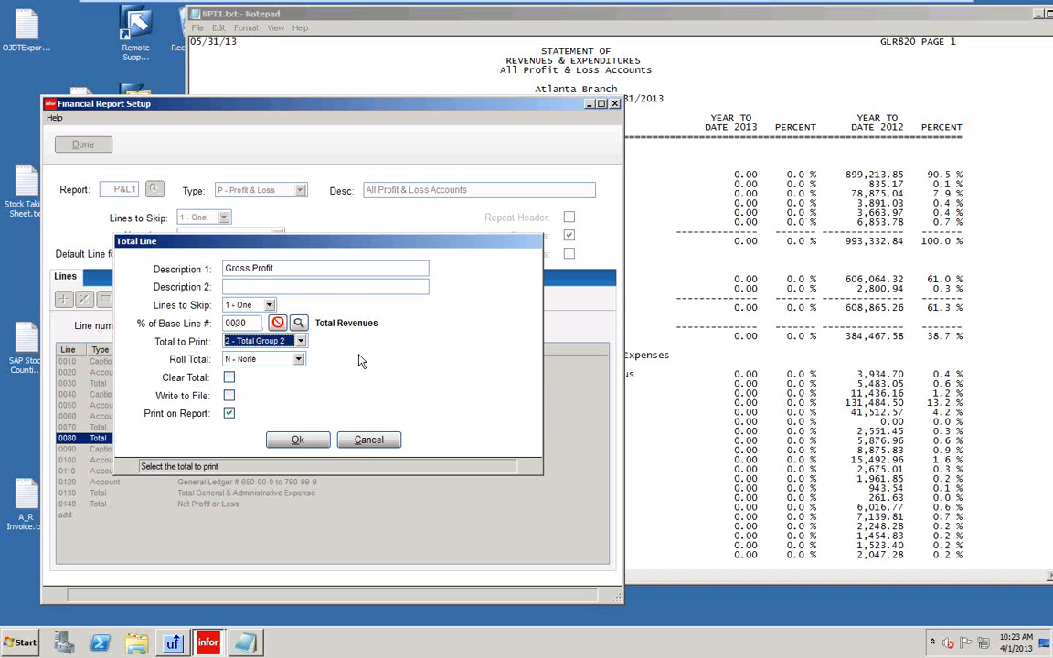
{"action": "left_click", "coordinate": [367, 441]}
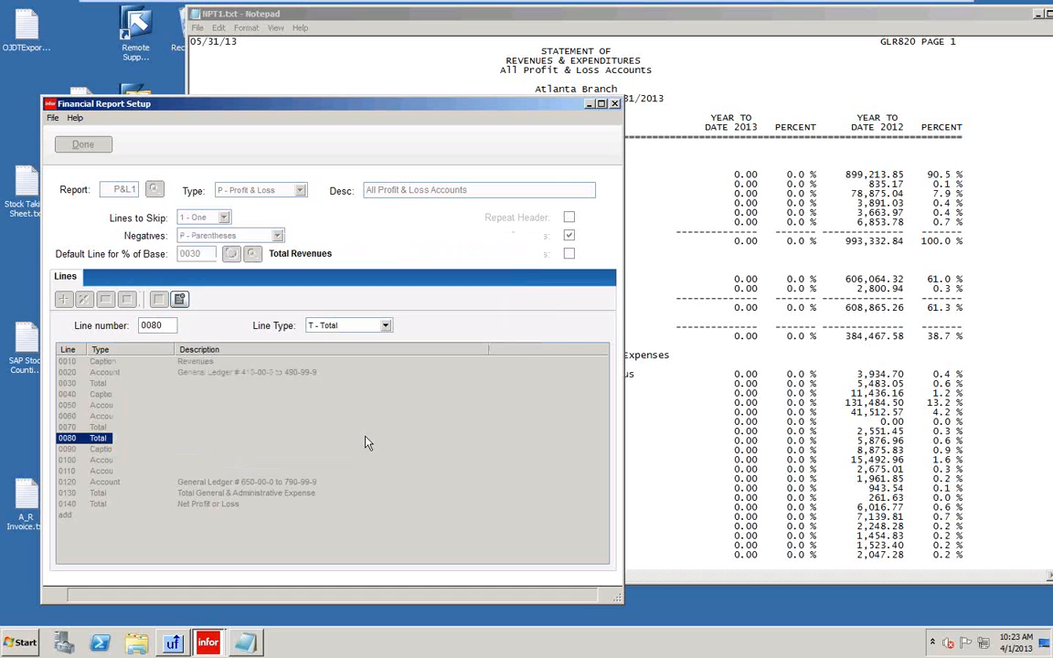
Step: Recheck the Clear Total and Roll Total settings of total lines 0030 and 0070, accepting both lines unchanged
{"action": "left_click", "coordinate": [199, 384]}
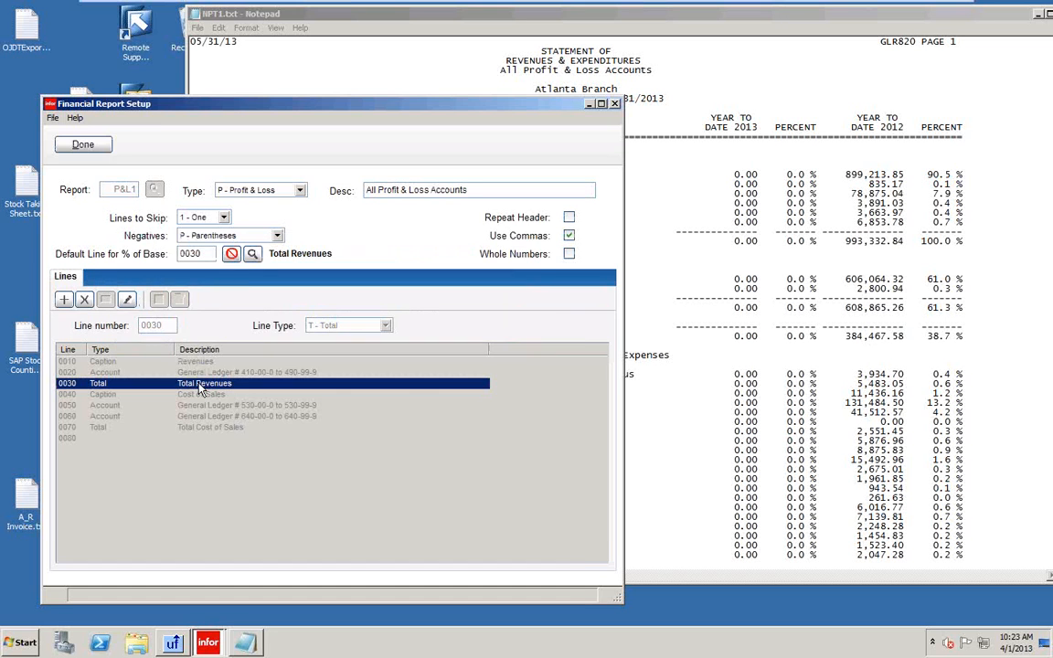
{"action": "double_click", "coordinate": [201, 387]}
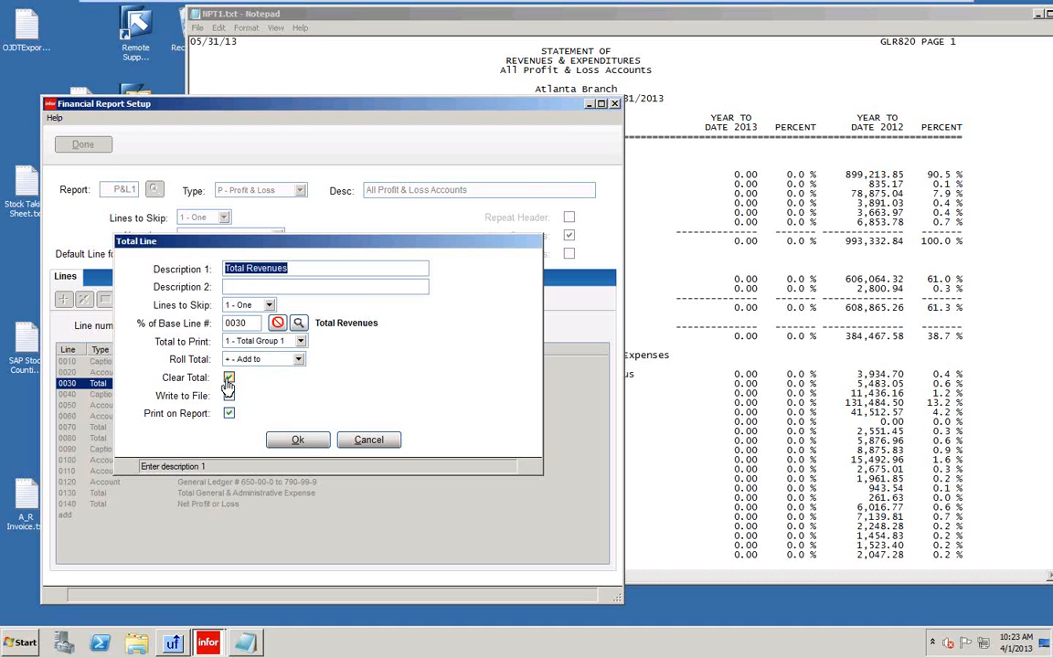
{"action": "left_click", "coordinate": [298, 440]}
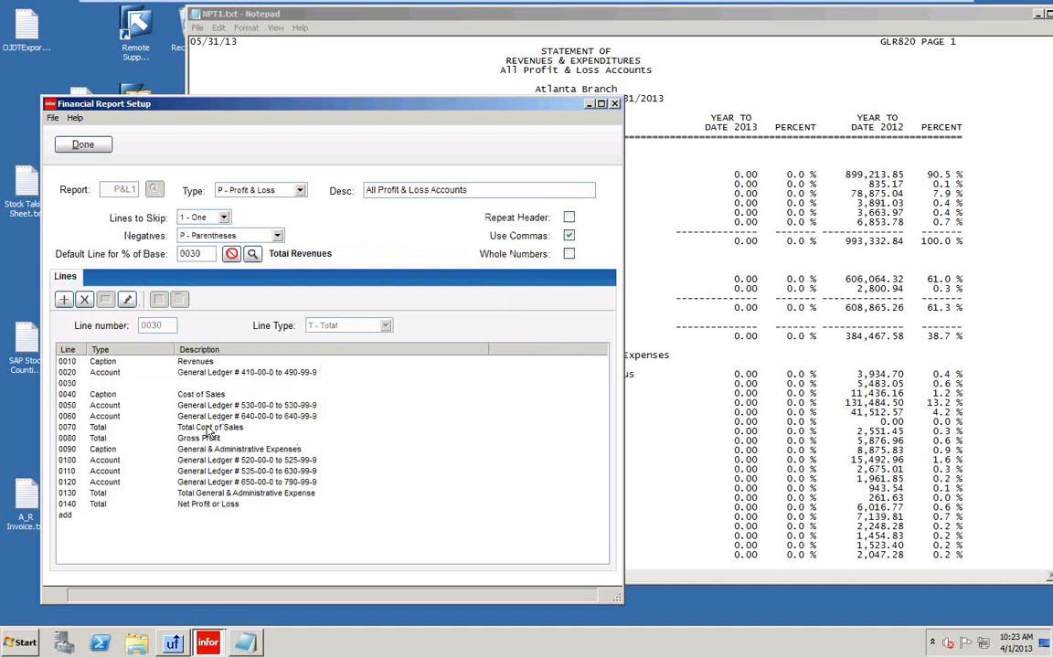
{"action": "left_click", "coordinate": [208, 429]}
{"action": "double_click", "coordinate": [208, 430]}
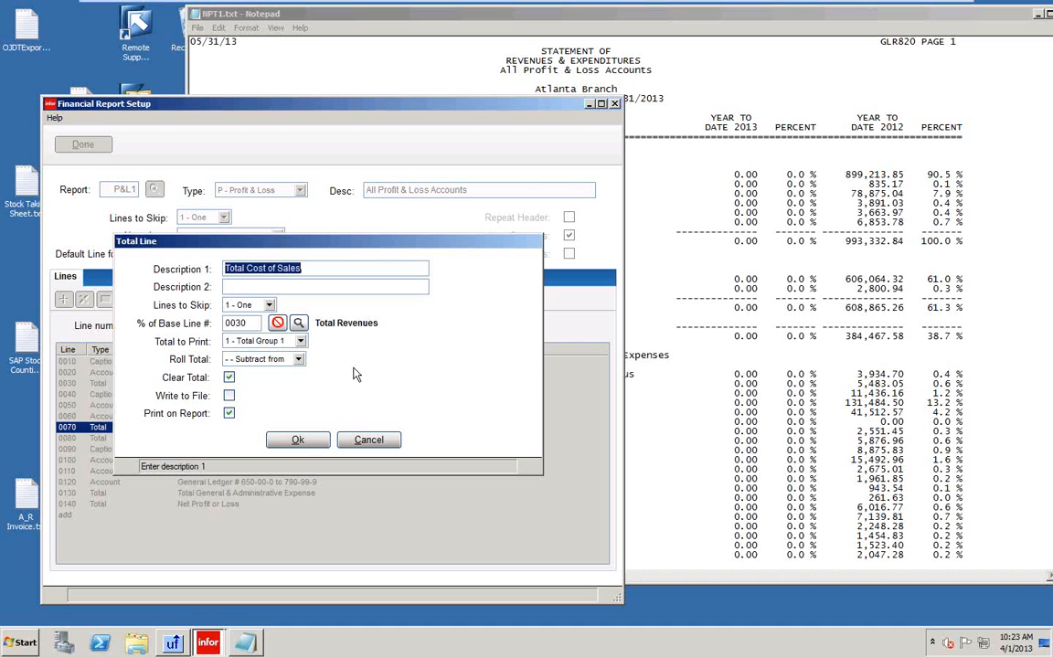
{"action": "left_click", "coordinate": [299, 441]}
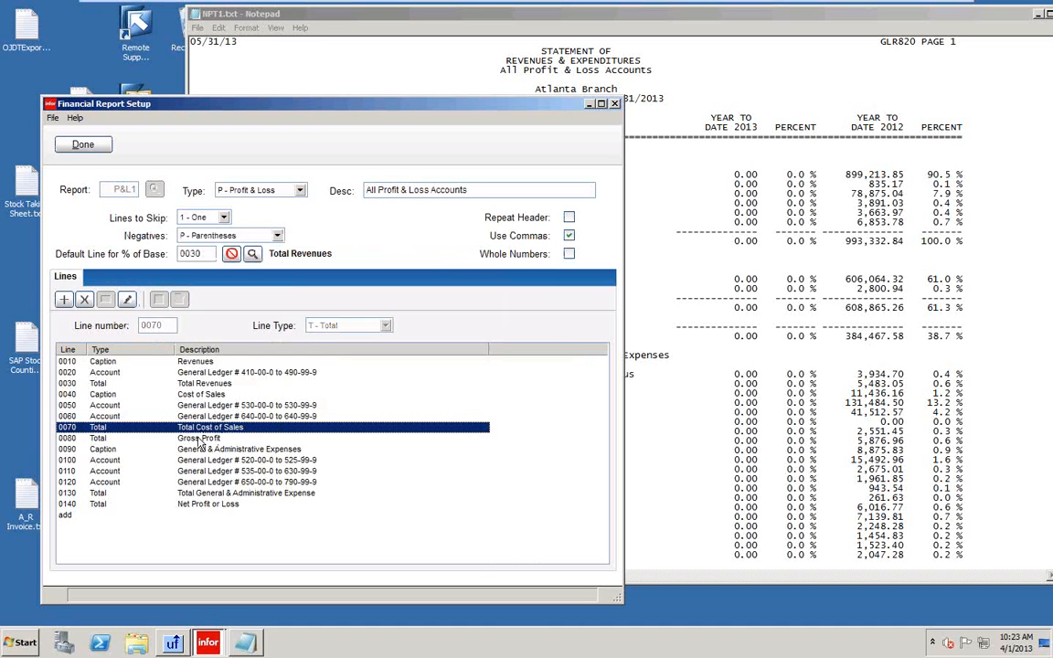
Step: Keep Total Group 2 as Gross Profit line 0080's total to print, compare the line with the printed report, and return to Financial Report Setup
{"action": "left_click", "coordinate": [198, 439]}
{"action": "double_click", "coordinate": [199, 442]}
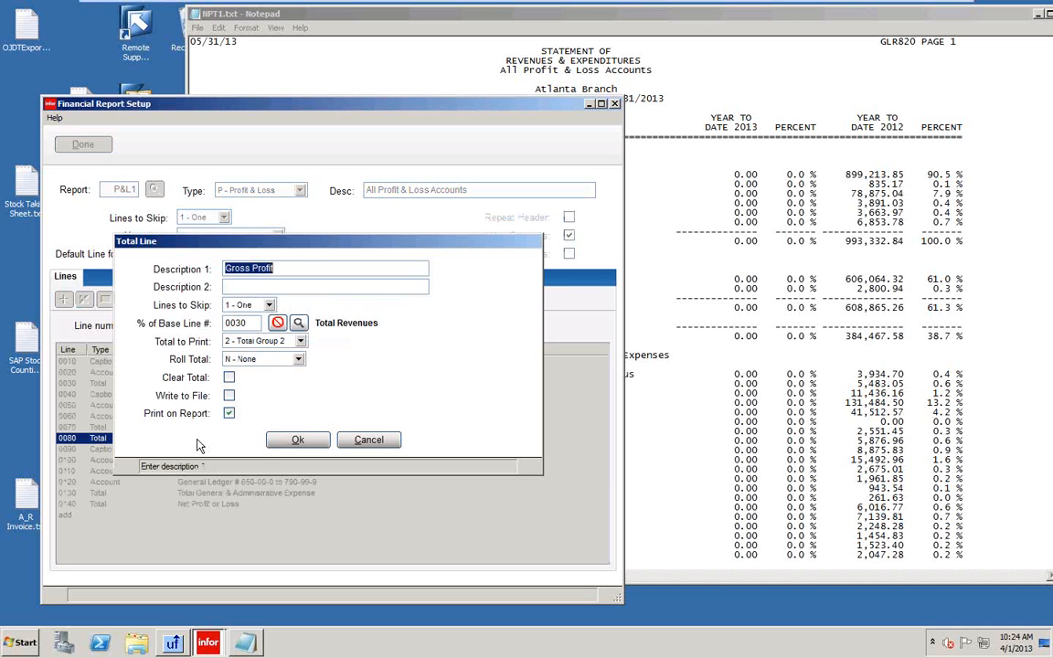
{"action": "left_click", "coordinate": [276, 342]}
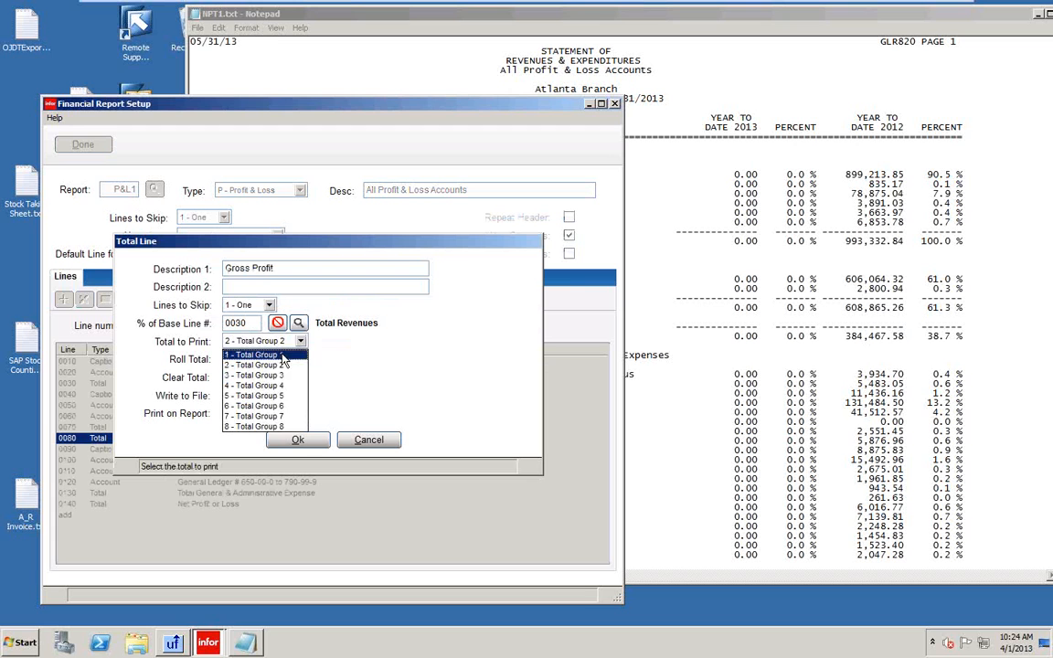
{"action": "left_click", "coordinate": [287, 344]}
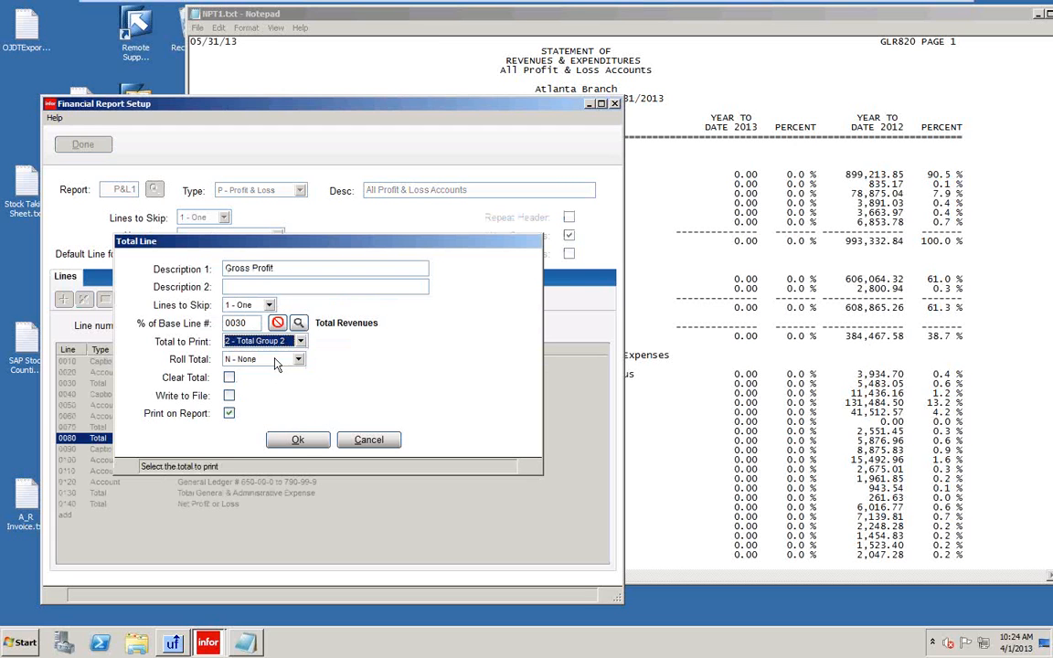
{"action": "left_click", "coordinate": [298, 439]}
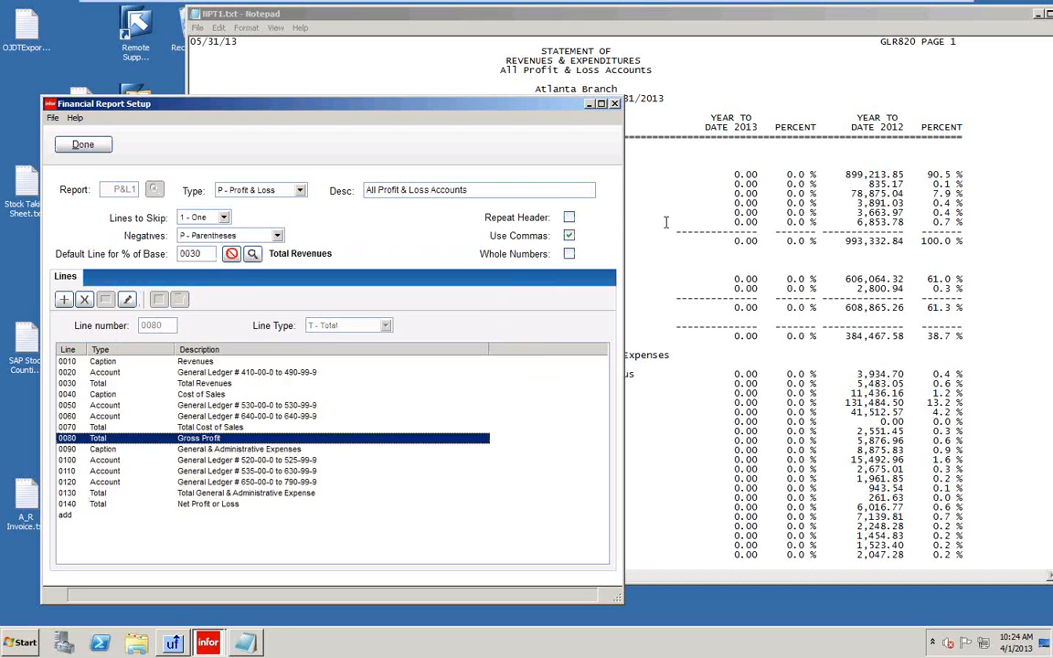
{"action": "left_click", "coordinate": [665, 222]}
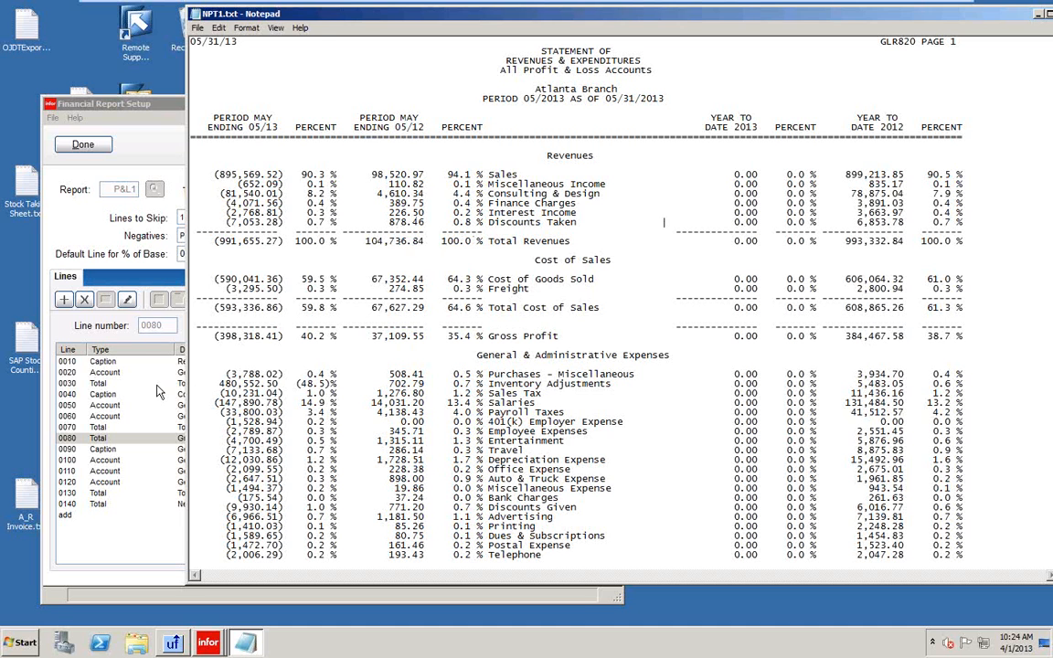
{"action": "left_click", "coordinate": [144, 352]}
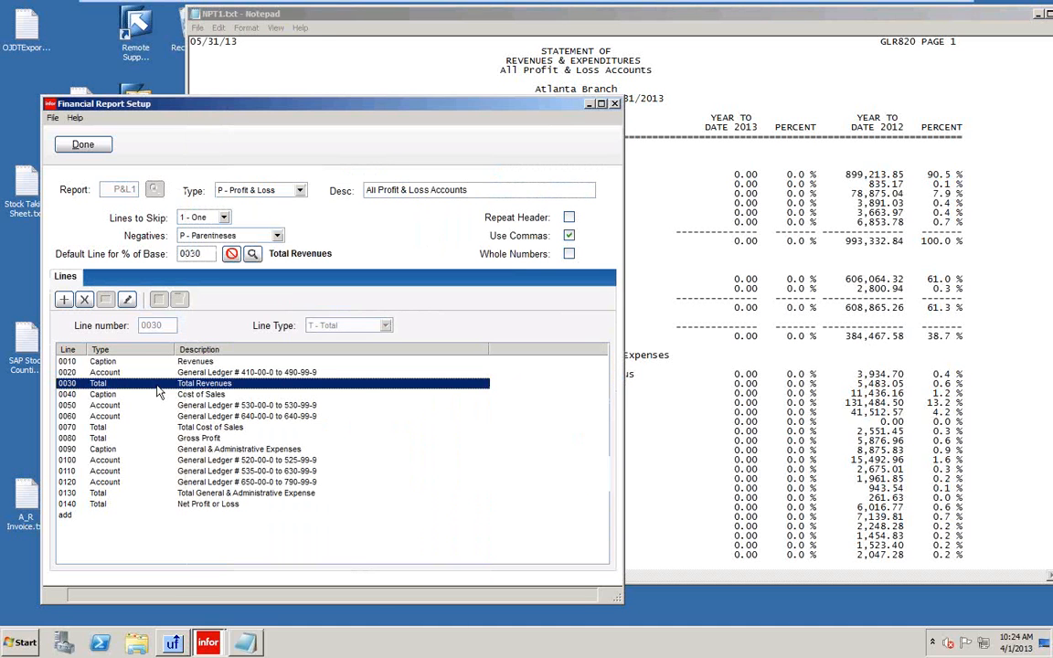
Step: Review caption line 0090, accept it unchanged, and examine the General & Administrative Expenses section through its total on the printed report
{"action": "left_click", "coordinate": [107, 449]}
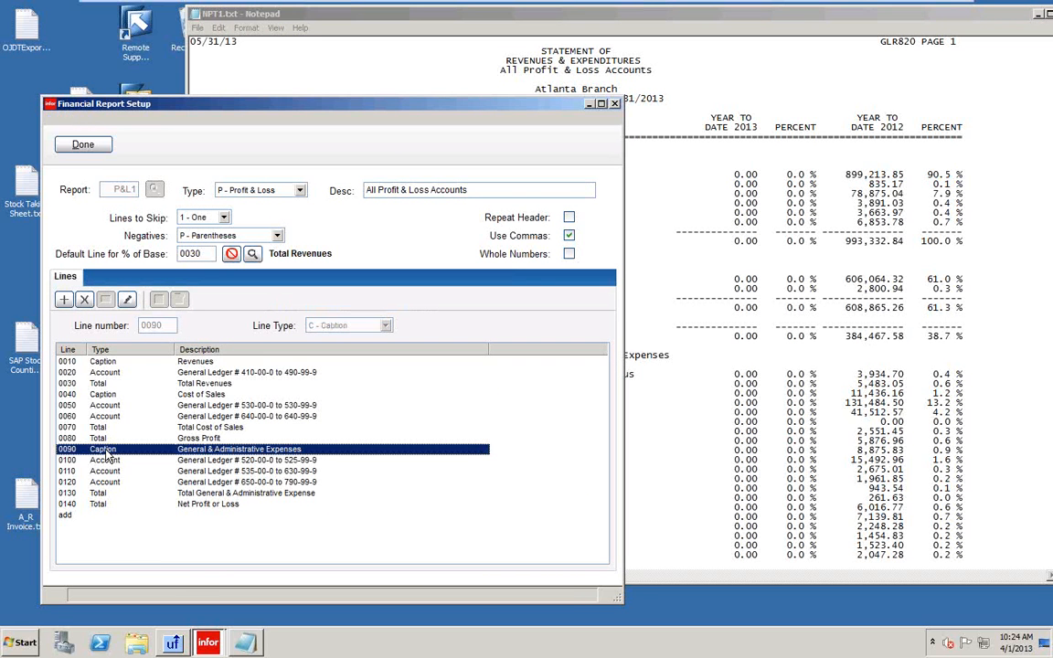
{"action": "double_click", "coordinate": [106, 451]}
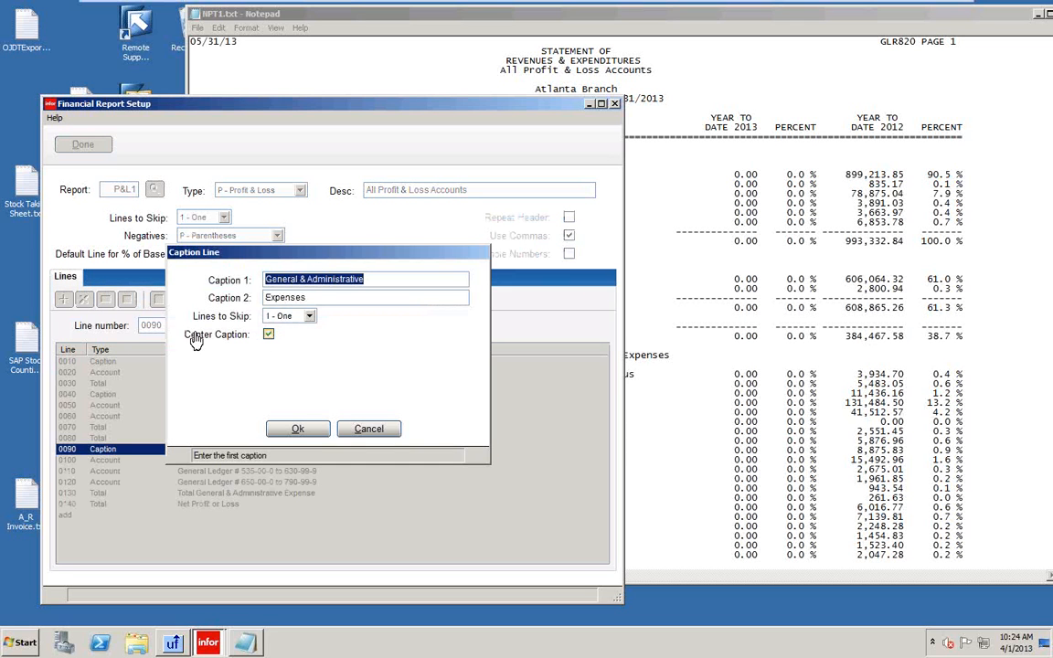
{"action": "left_click", "coordinate": [297, 431]}
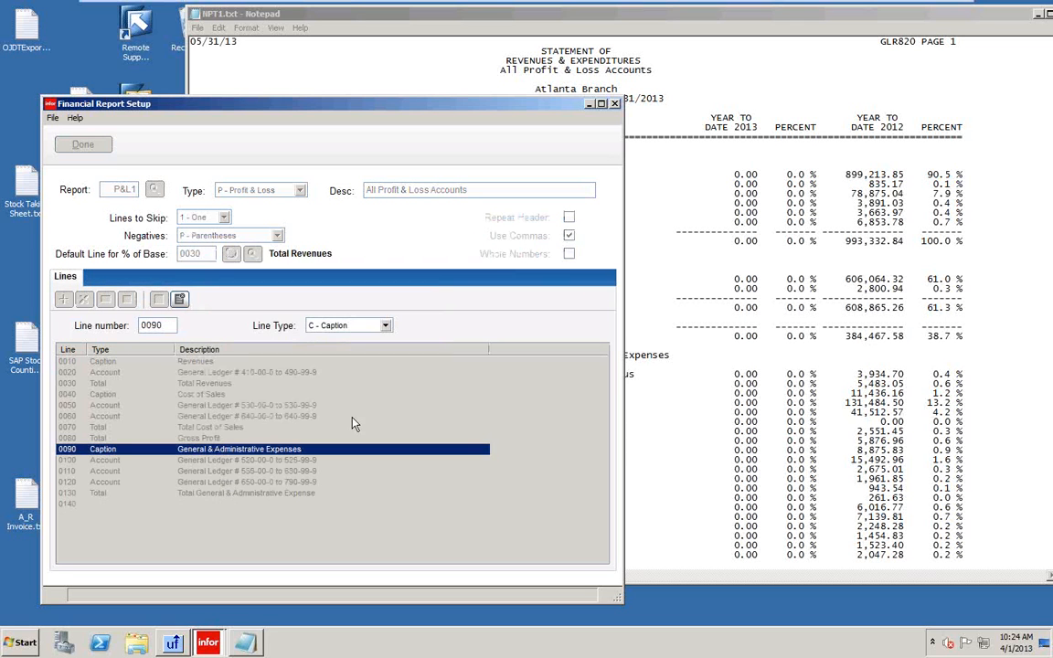
{"action": "left_click", "coordinate": [700, 253]}
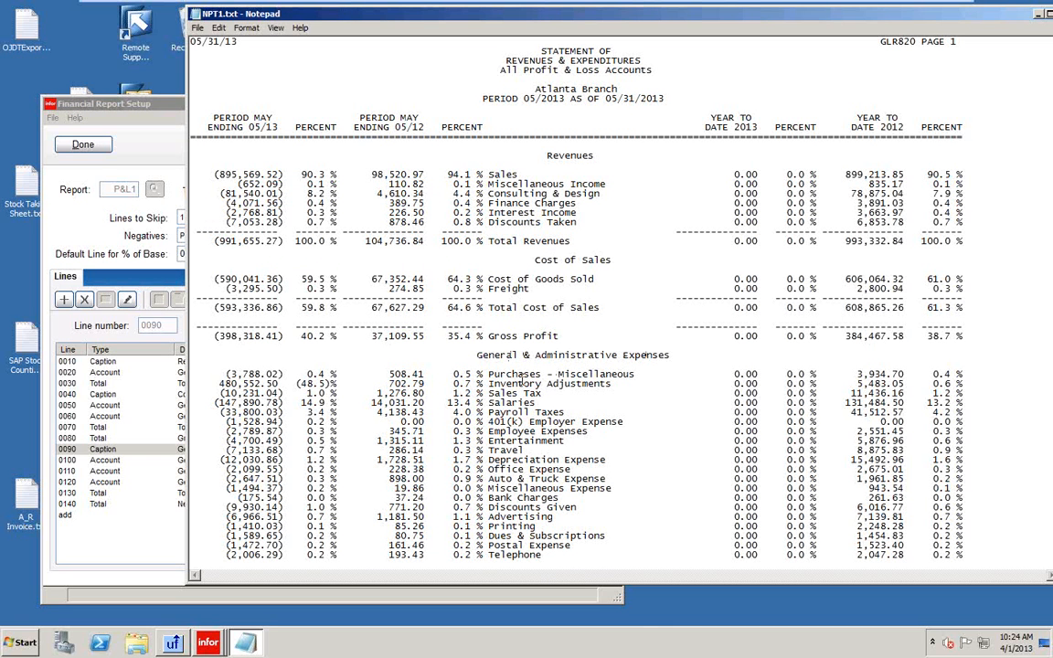
{"action": "scroll", "coordinate": [518, 374], "scroll_direction": "down", "scroll_amount": 7}
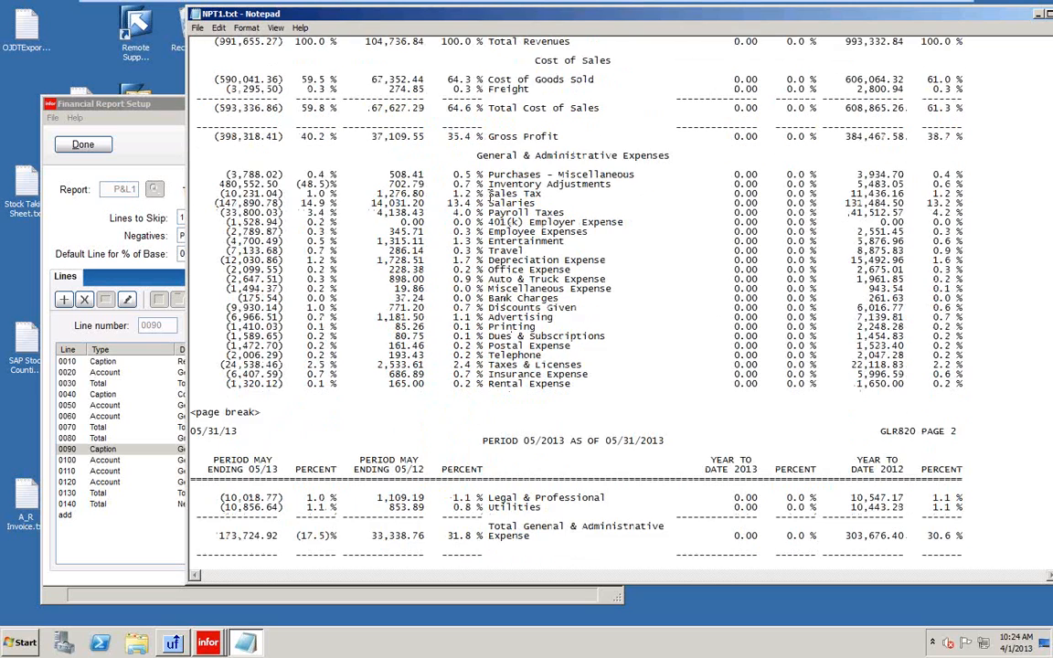
{"action": "scroll", "coordinate": [494, 184], "scroll_direction": "down", "scroll_amount": 1}
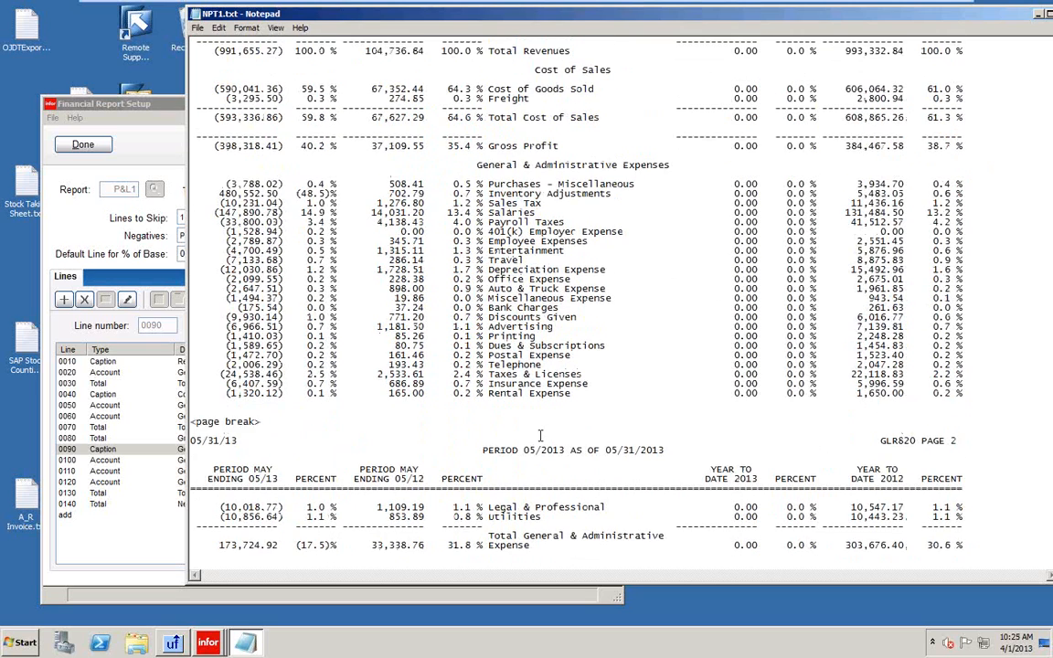
Step: Review the account range, total group and Print on Report settings of account lines 0100 and 0110, accepting both lines unchanged
{"action": "scroll", "coordinate": [539, 436], "scroll_direction": "up", "scroll_amount": 7}
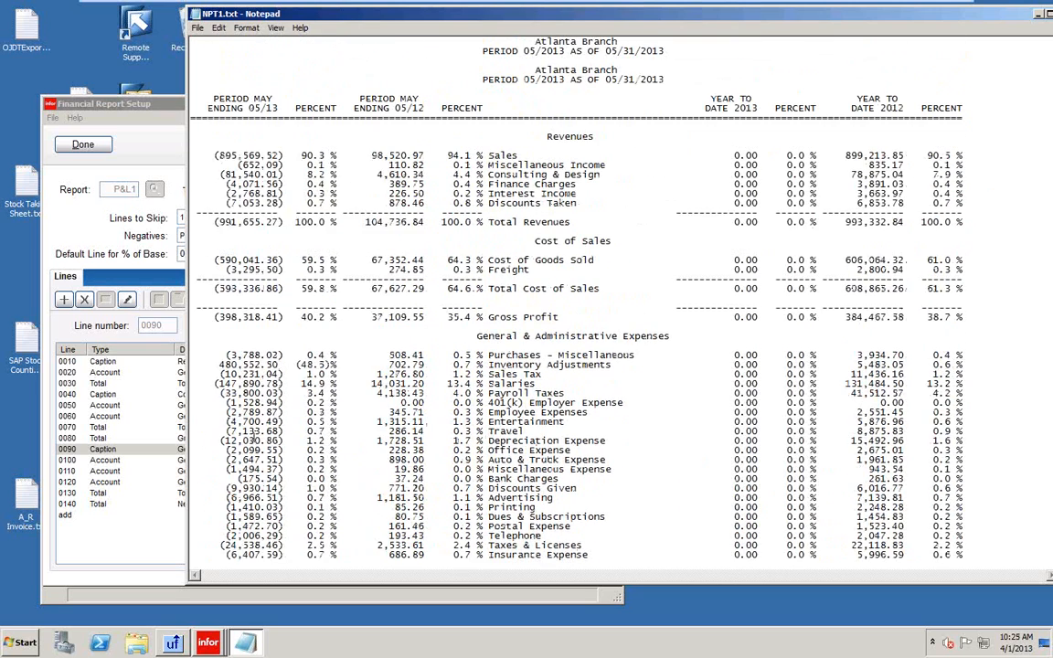
{"action": "left_click", "coordinate": [119, 462]}
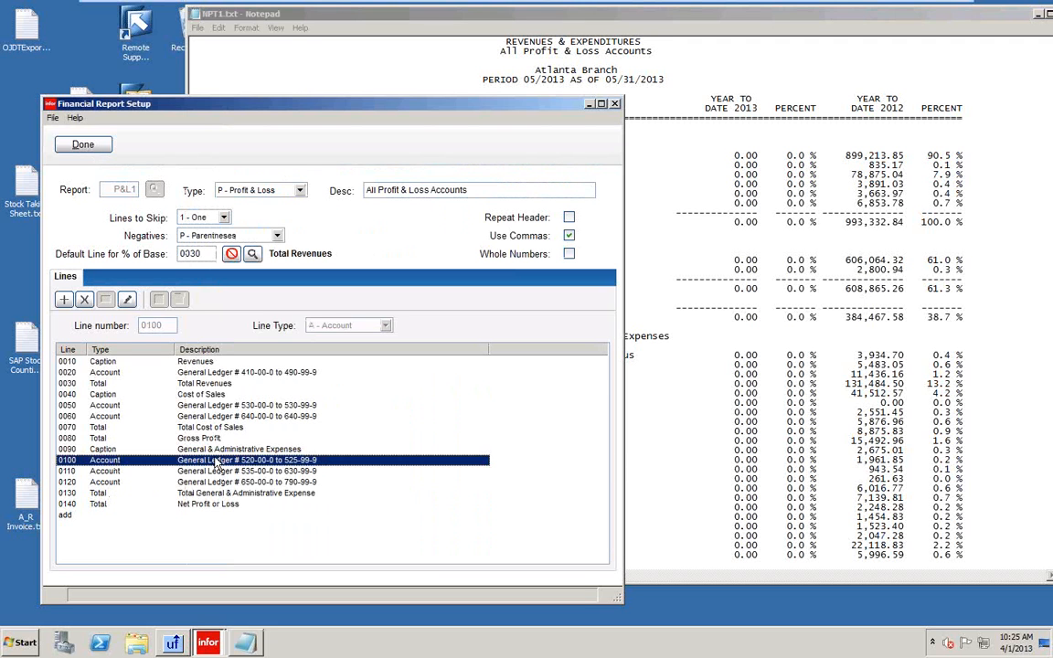
{"action": "double_click", "coordinate": [212, 461]}
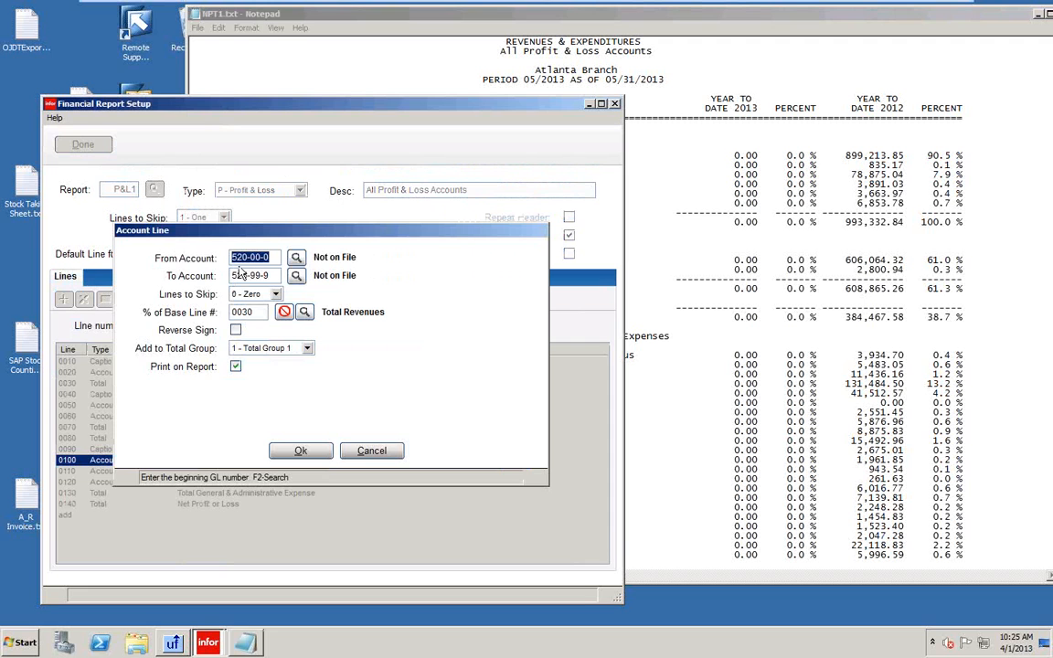
{"action": "left_click", "coordinate": [236, 365]}
{"action": "left_click", "coordinate": [236, 365]}
{"action": "left_click", "coordinate": [303, 452]}
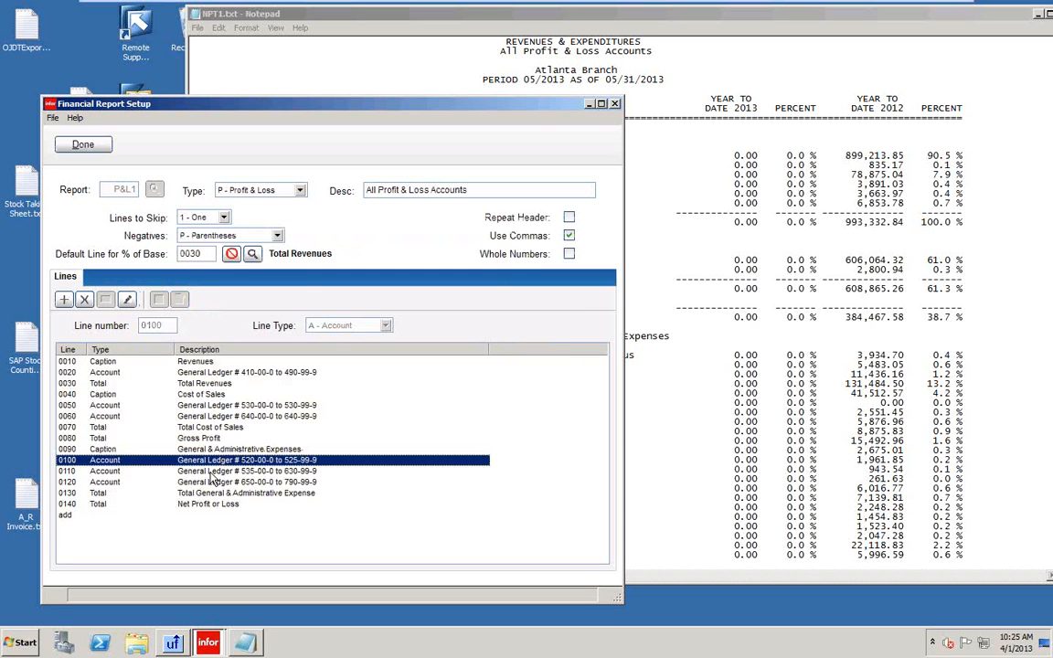
{"action": "double_click", "coordinate": [229, 470]}
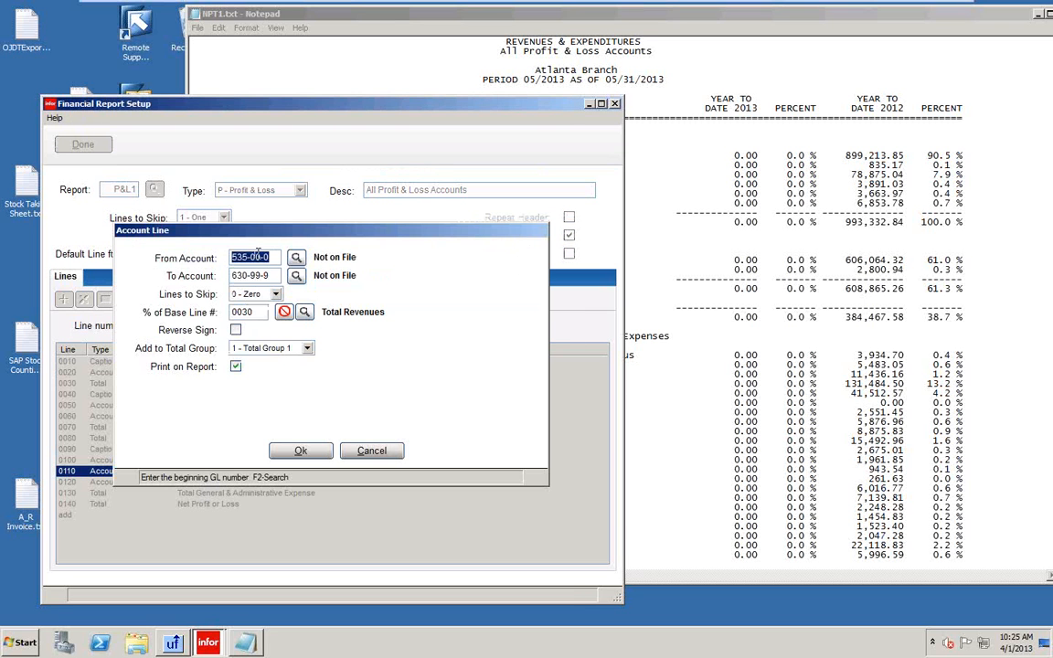
{"action": "left_click", "coordinate": [302, 450]}
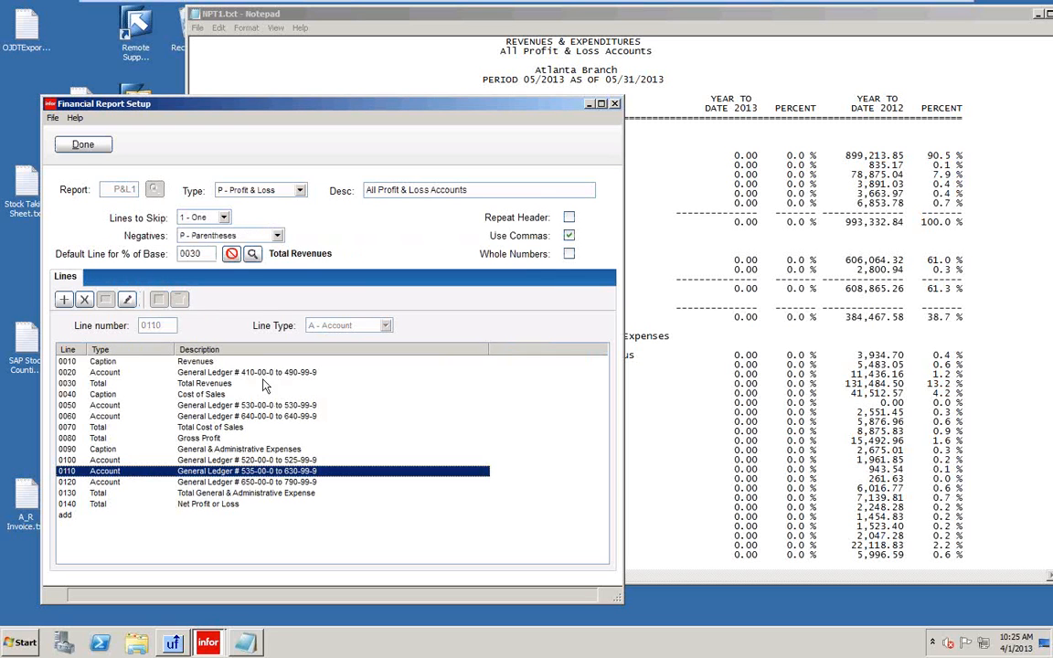
Step: Review total line 0130, Total General & Administrative Expense, cancel without changes, and trace it against total lines 0030 and 0070
{"action": "left_click", "coordinate": [203, 494]}
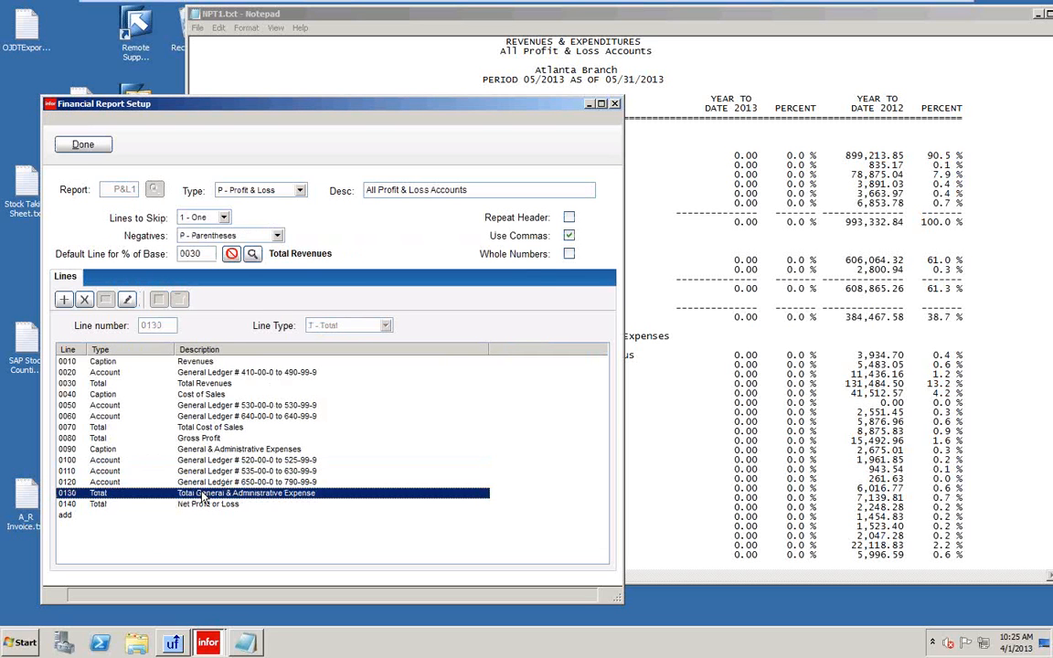
{"action": "double_click", "coordinate": [203, 493]}
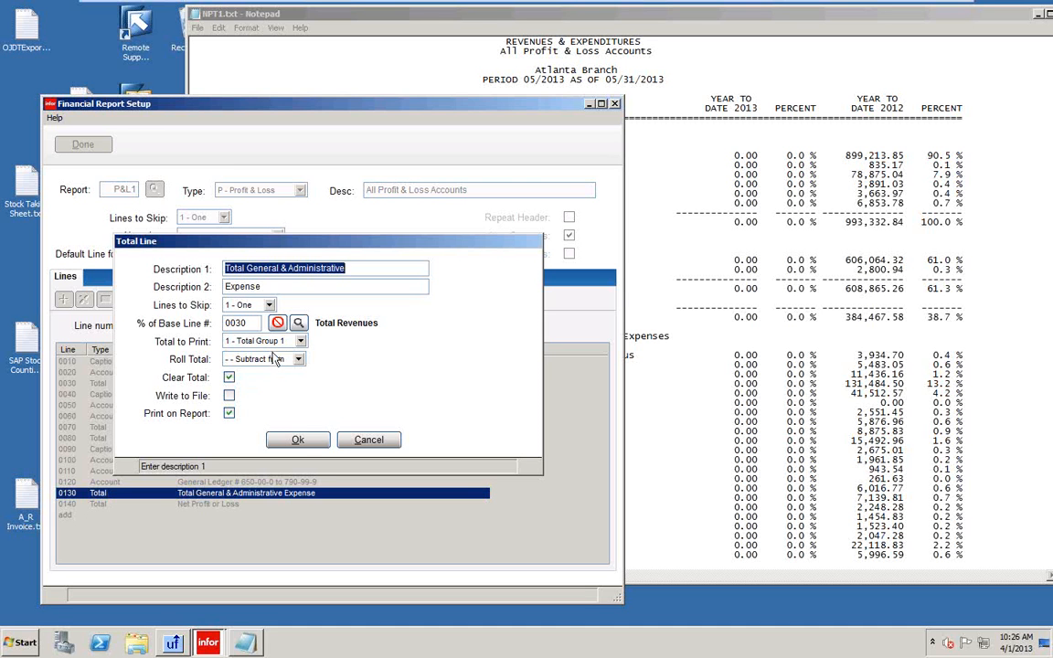
{"action": "left_click", "coordinate": [365, 439]}
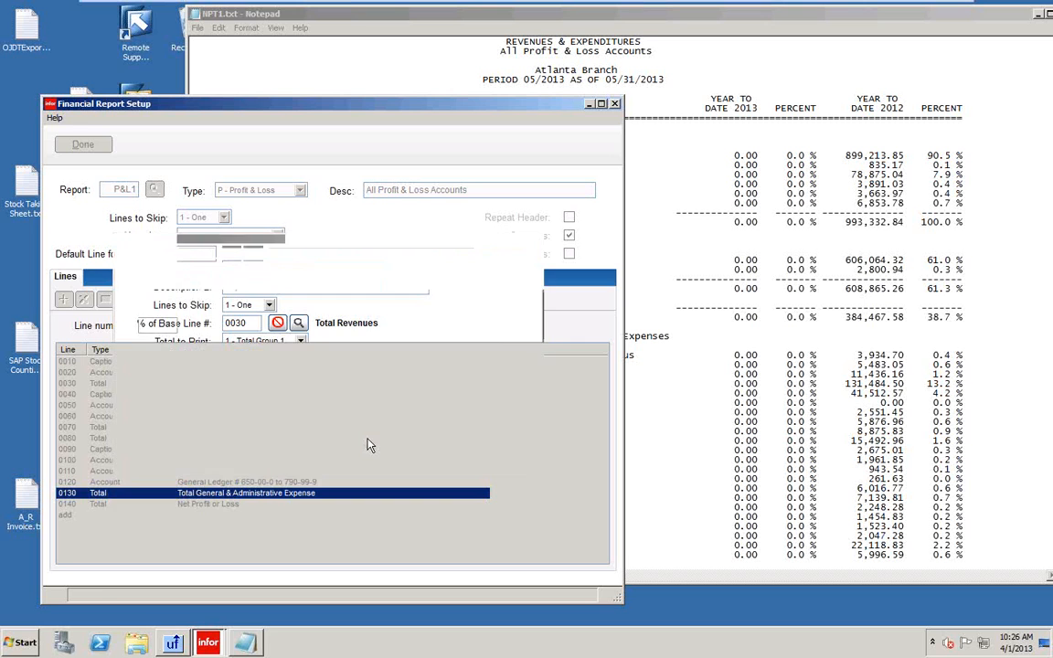
{"action": "left_click", "coordinate": [196, 385]}
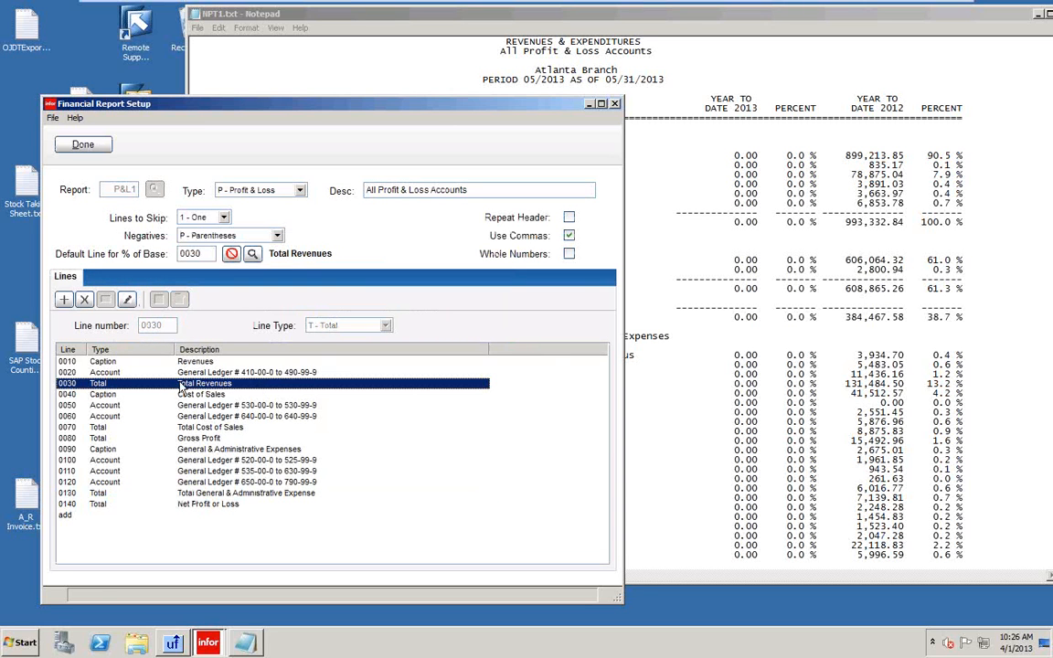
{"action": "left_click", "coordinate": [191, 430]}
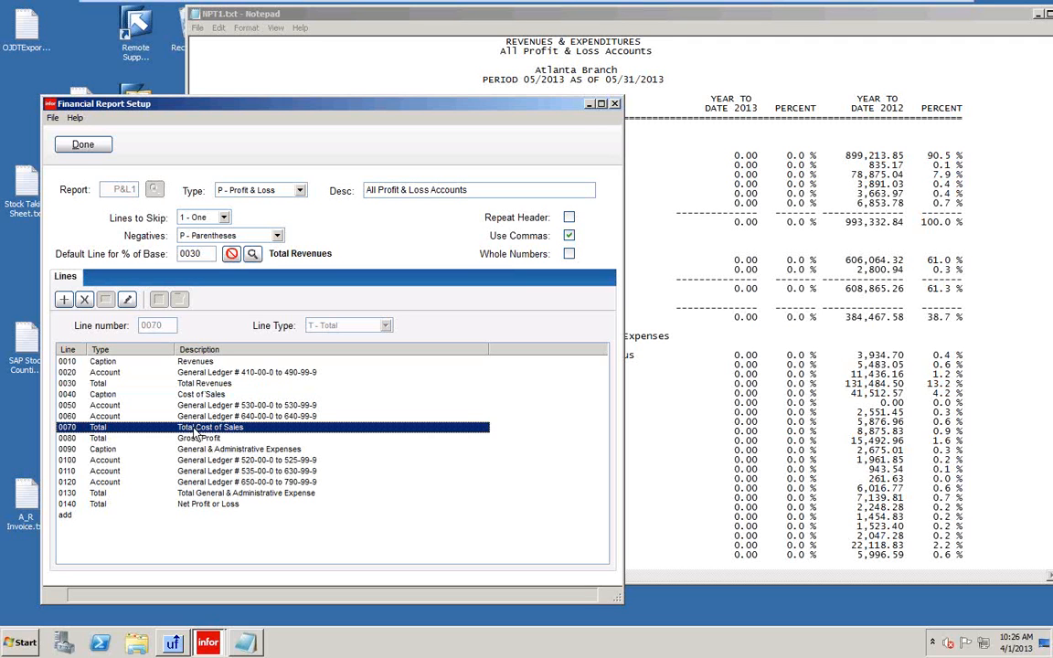
{"action": "left_click", "coordinate": [224, 493]}
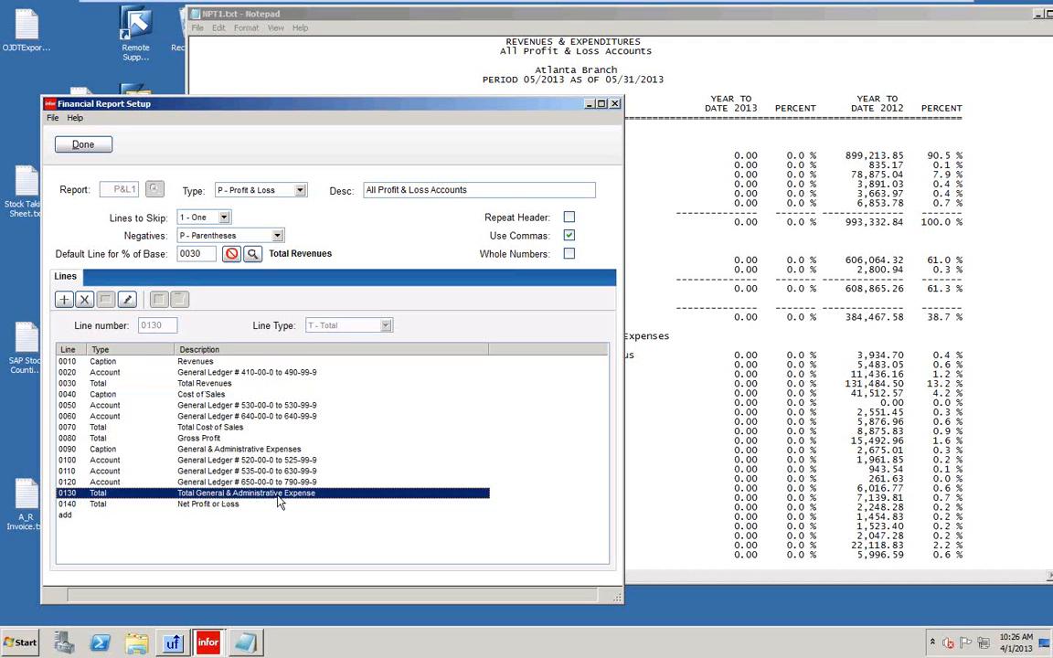
Step: Open total line 0140, Net Profit or Loss, review its total settings, and accept it unchanged
{"action": "left_click", "coordinate": [207, 504]}
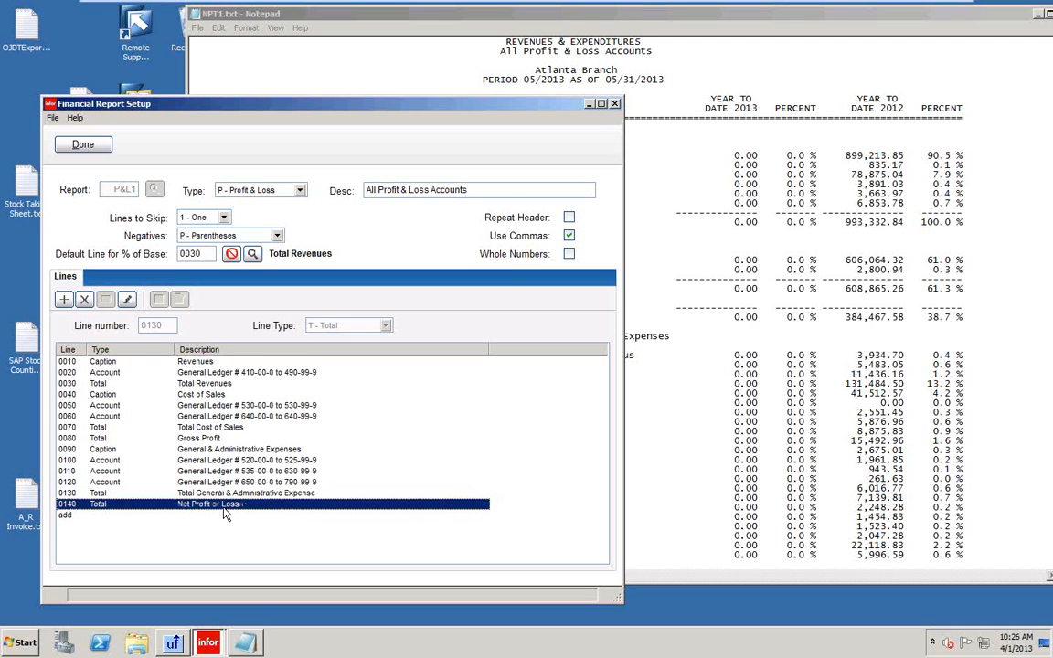
{"action": "double_click", "coordinate": [210, 507]}
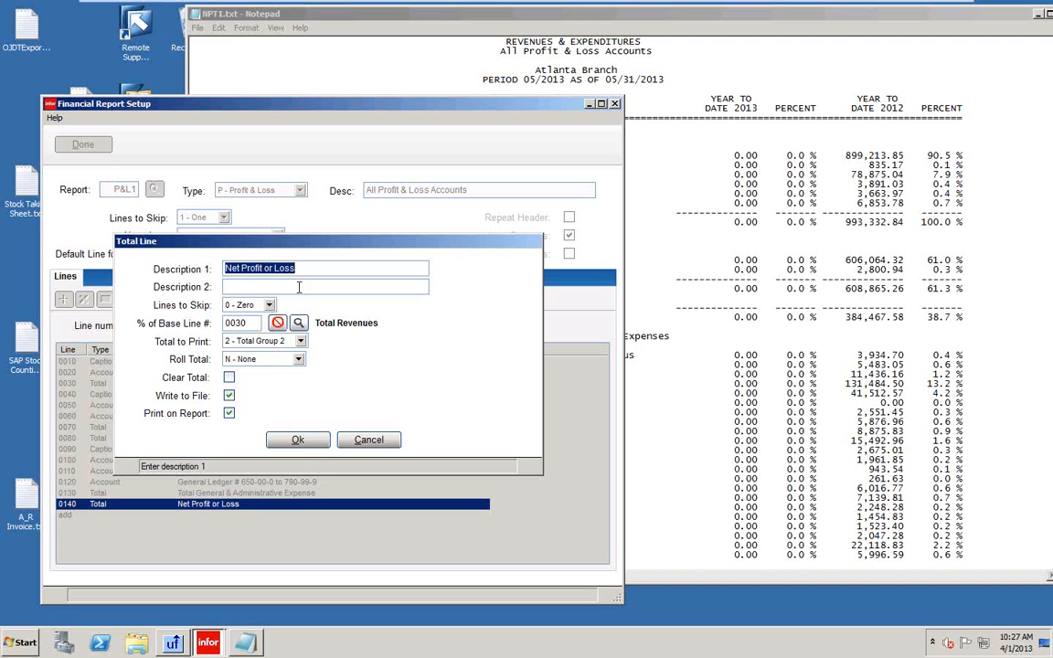
{"action": "left_click", "coordinate": [296, 439]}
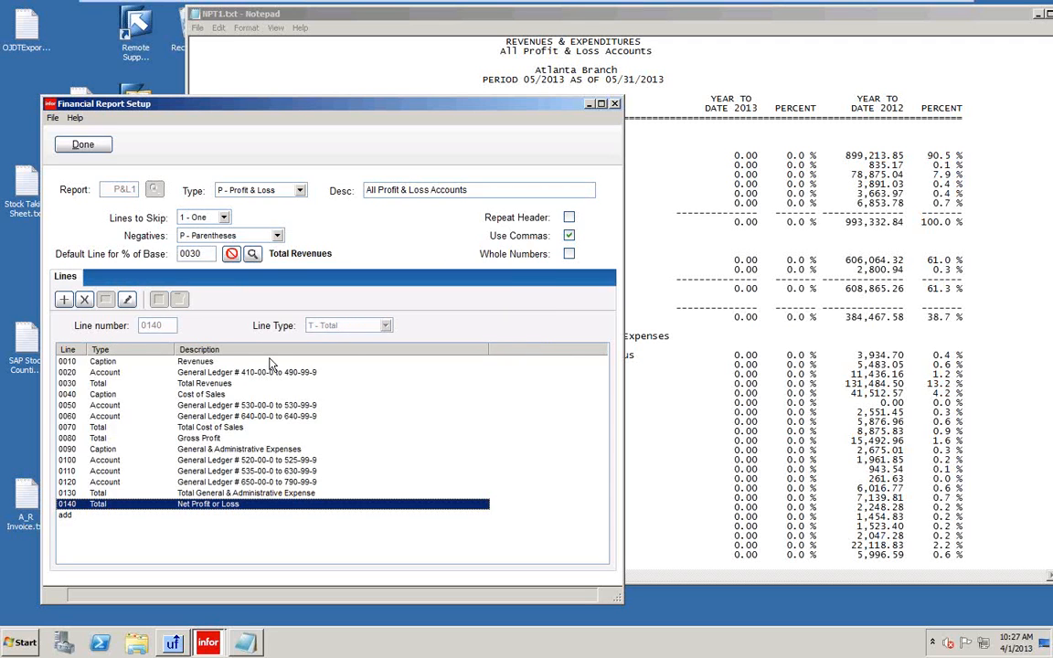
Step: Examine the printed report from Revenues through the Net Profit or Loss line, and minimize the report window
{"action": "left_click", "coordinate": [705, 177]}
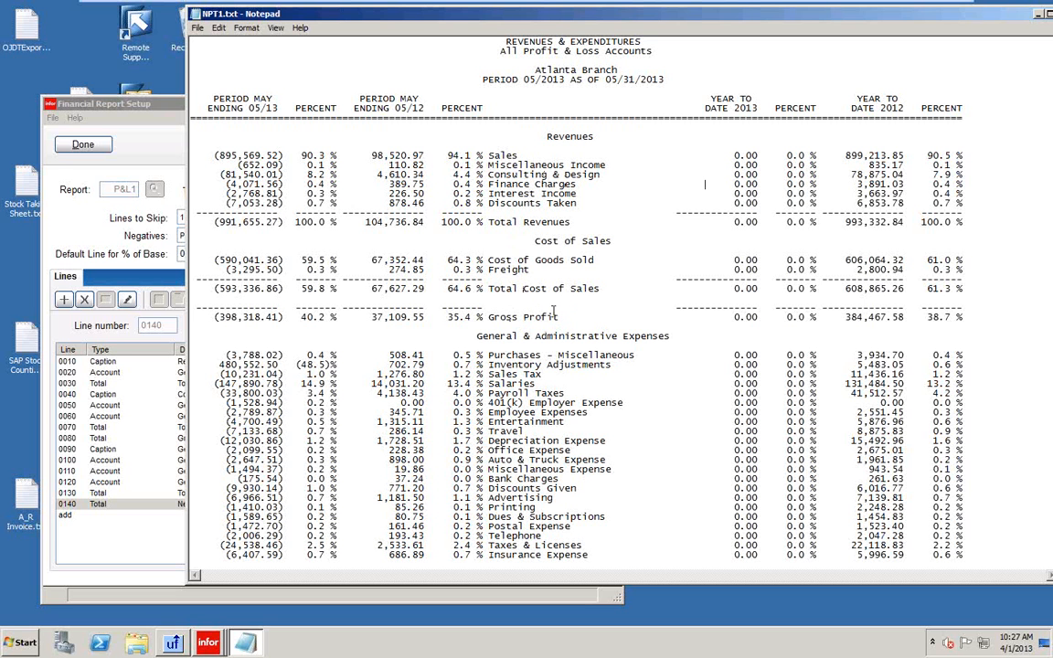
{"action": "scroll", "coordinate": [518, 292], "scroll_direction": "down", "scroll_amount": 7}
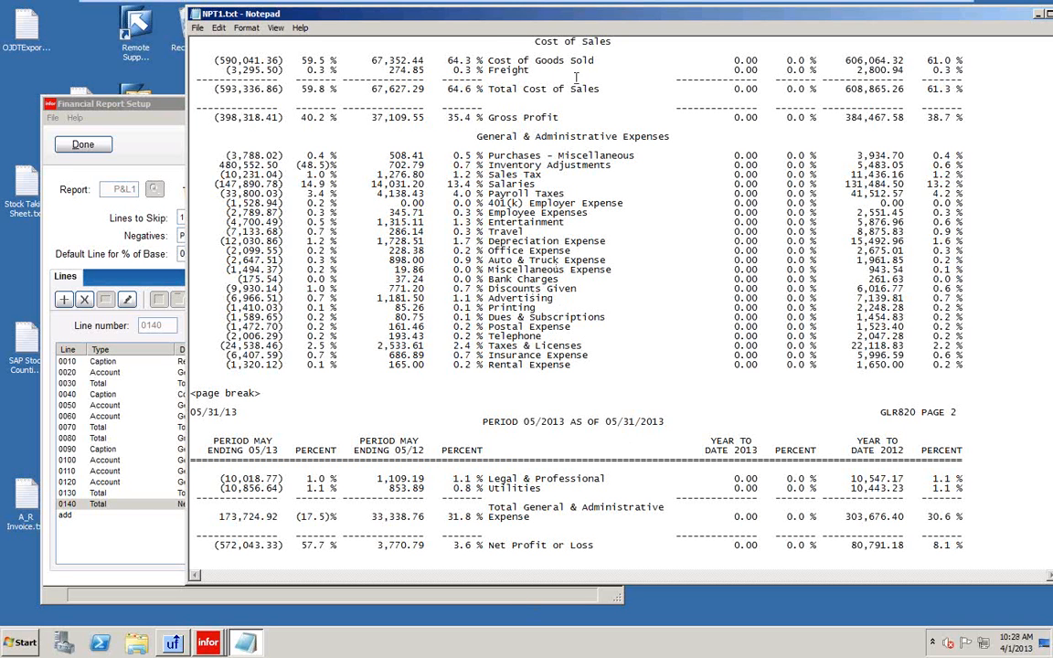
{"action": "left_click_drag", "start_coordinate": [489, 20], "coordinate": [448, 27]}
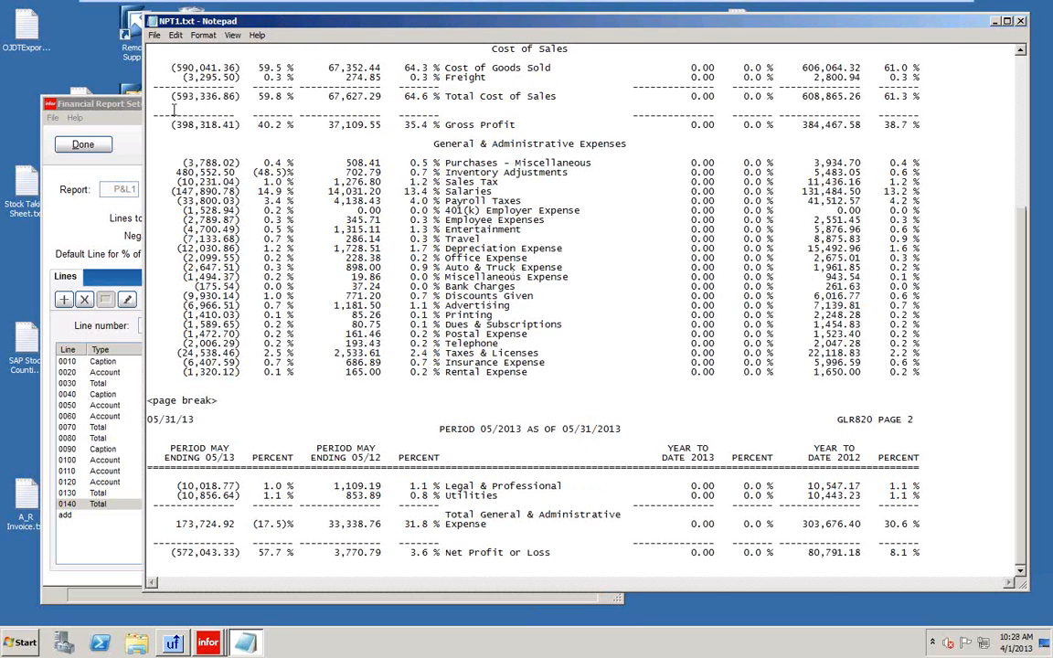
{"action": "left_click", "coordinate": [132, 106]}
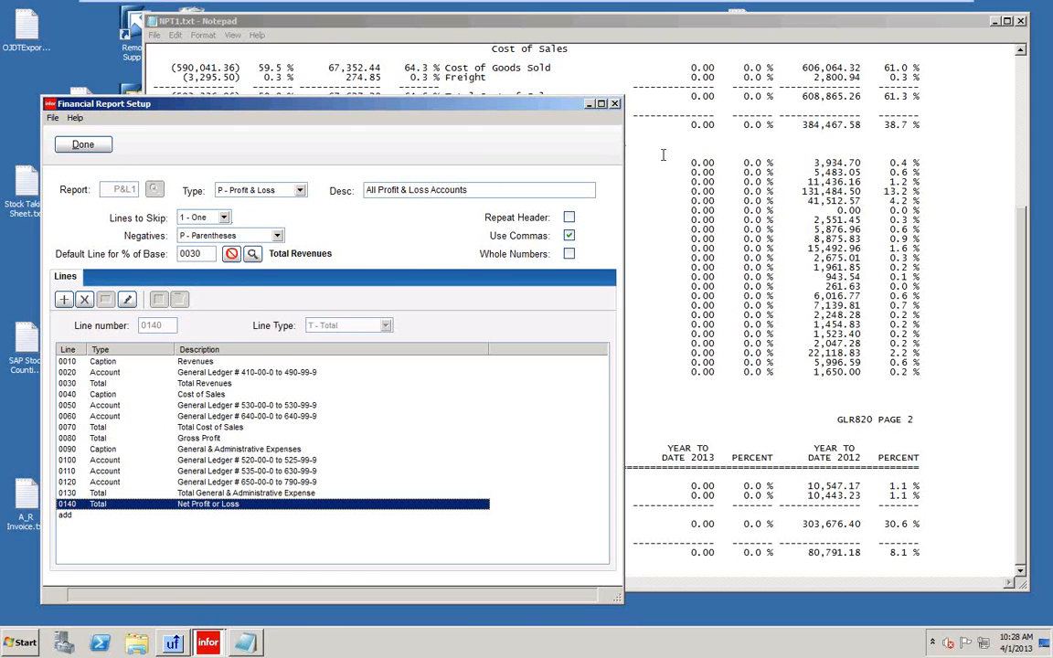
{"action": "left_click", "coordinate": [995, 20]}
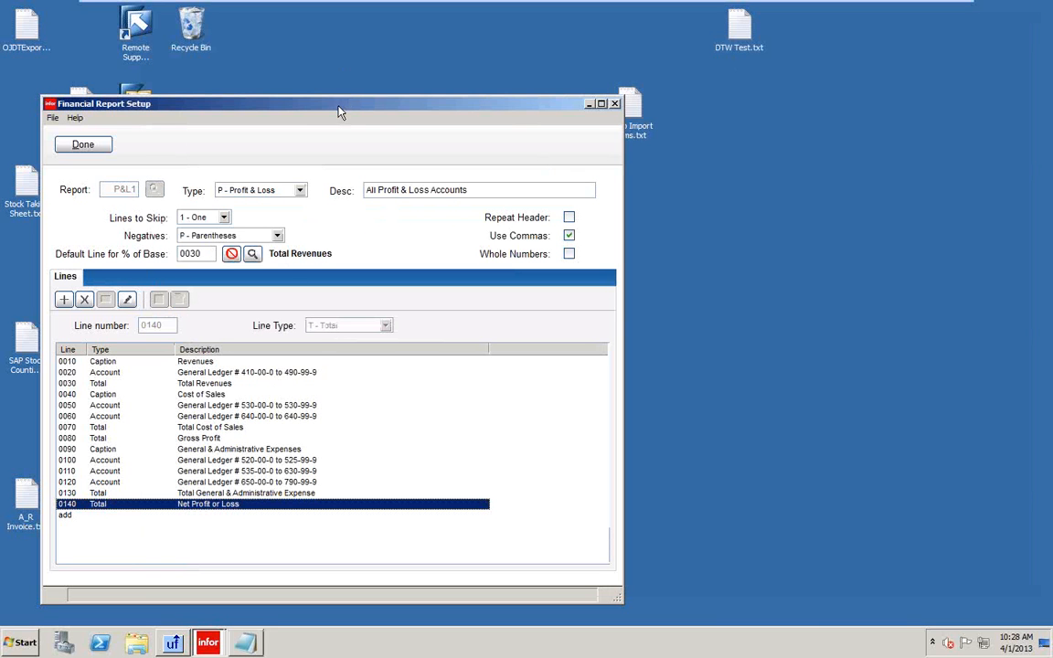
Step: Finish with report P&L1 and load the balance sheet report BAL1 in Financial Report Setup
{"action": "left_click_drag", "start_coordinate": [338, 110], "coordinate": [590, 63]}
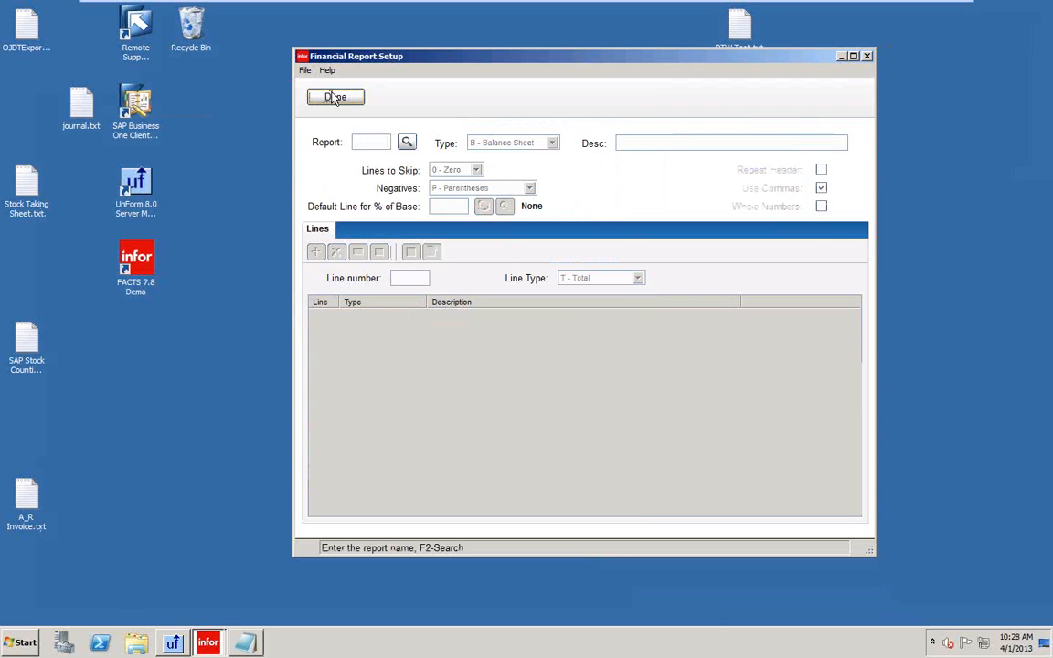
{"action": "left_click", "coordinate": [407, 144]}
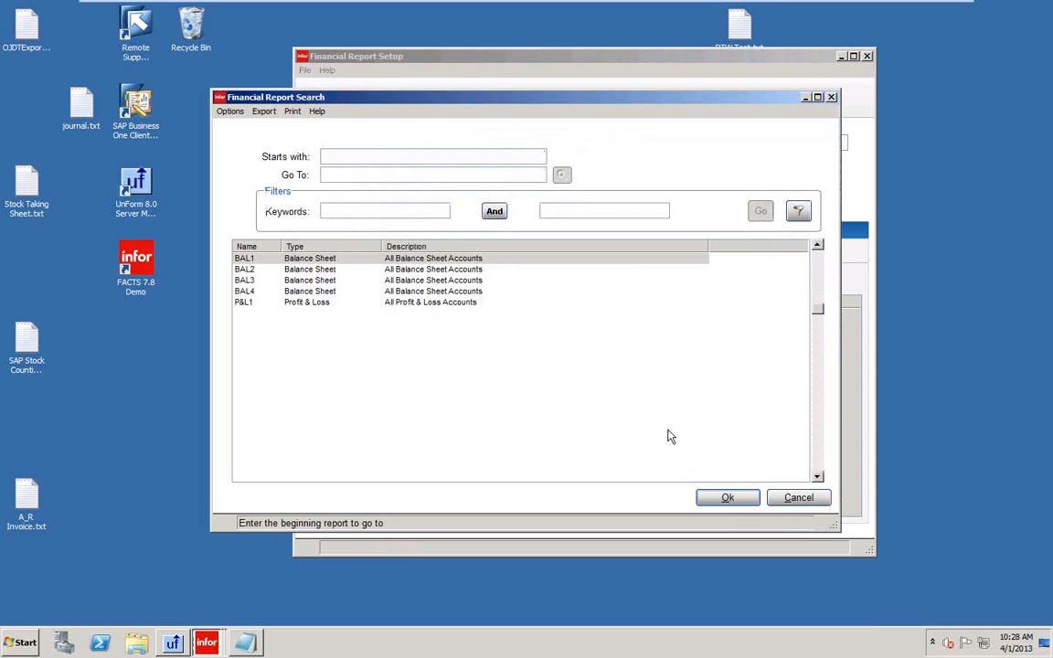
{"action": "left_click", "coordinate": [727, 498]}
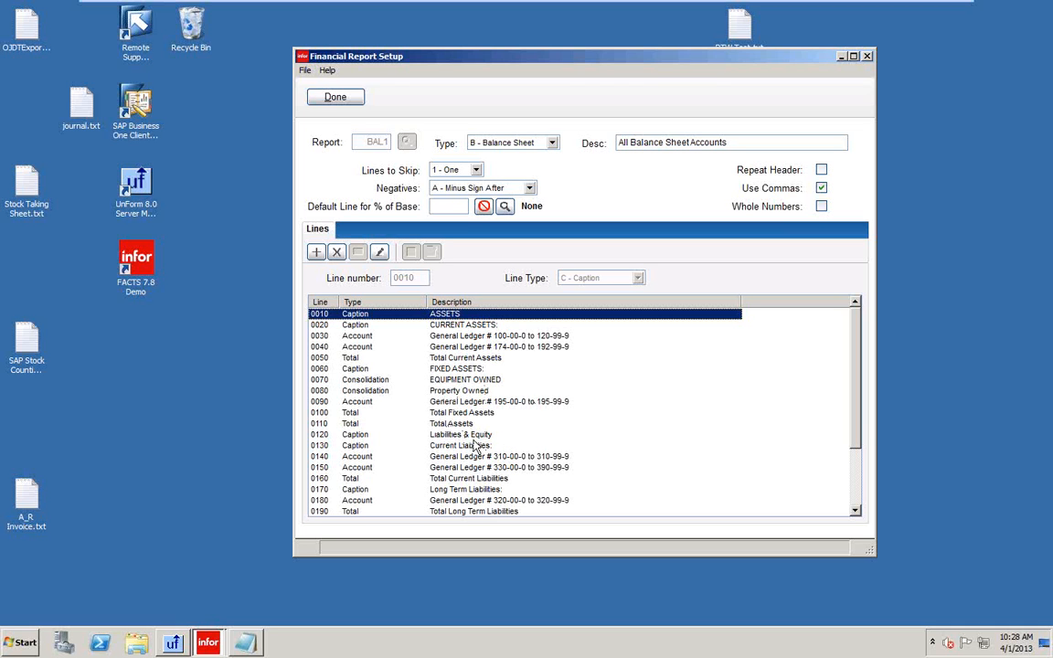
Step: Review BAL1's total line 0240, Total Liabilities & Equity, cancel without changes, and exit Financial Report Setup
{"action": "scroll", "coordinate": [437, 439], "scroll_direction": "down", "scroll_amount": 3}
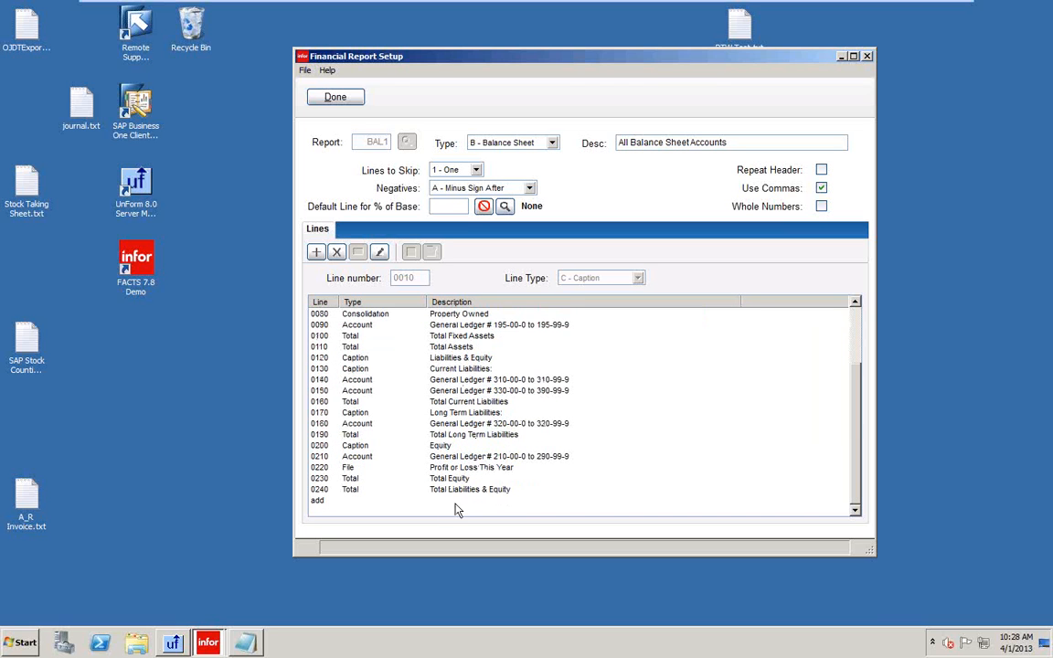
{"action": "left_click", "coordinate": [366, 491]}
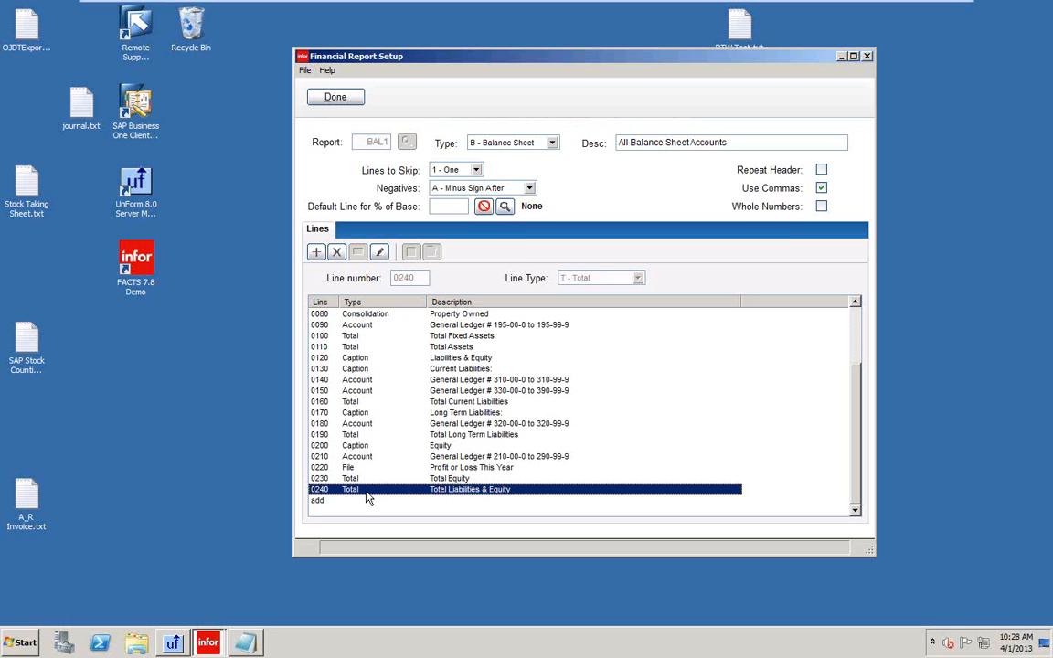
{"action": "double_click", "coordinate": [316, 492]}
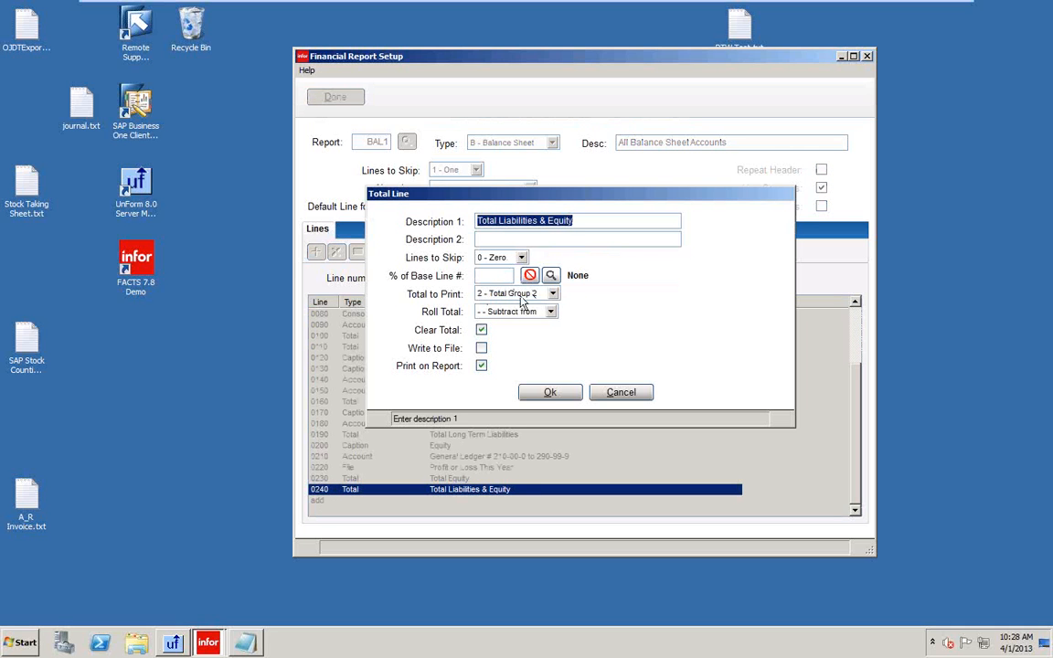
{"action": "left_click", "coordinate": [620, 392]}
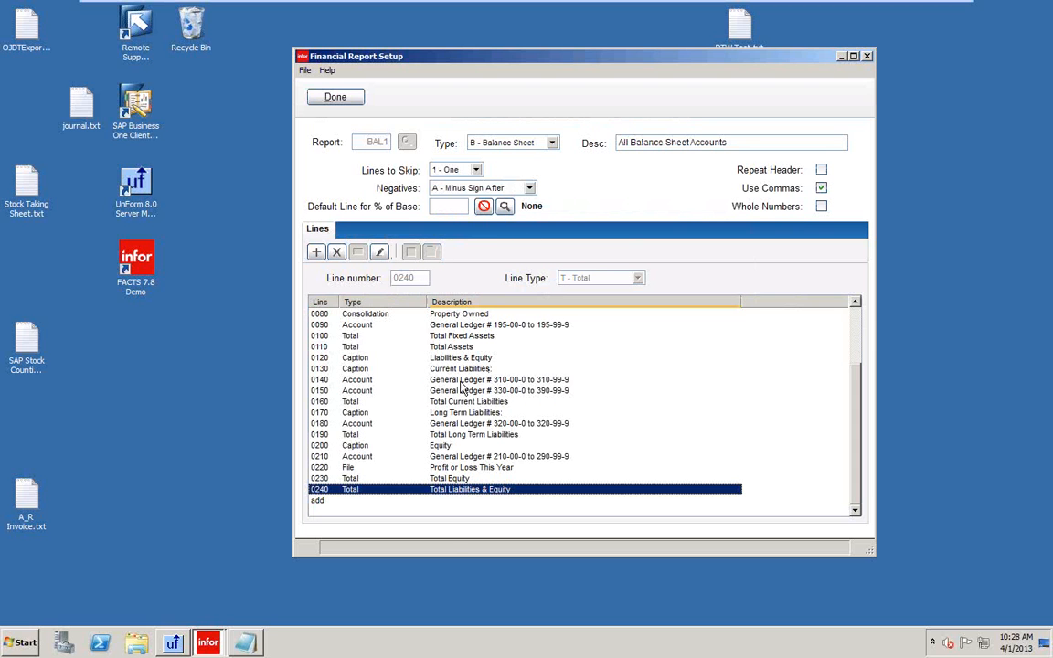
{"action": "left_click", "coordinate": [344, 109]}
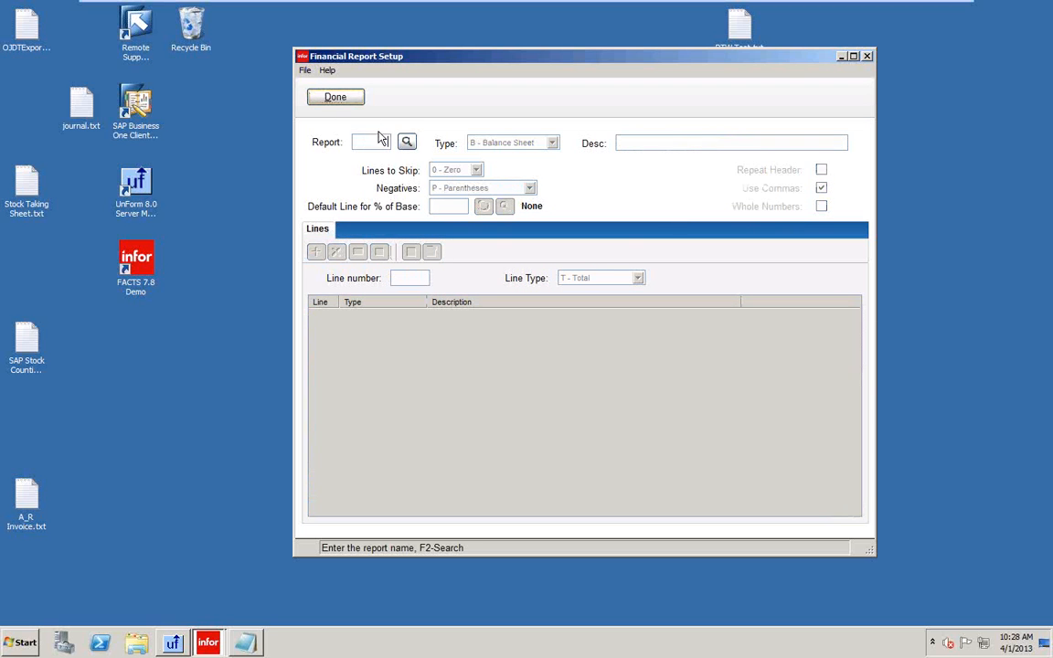
{"action": "left_click", "coordinate": [336, 104]}
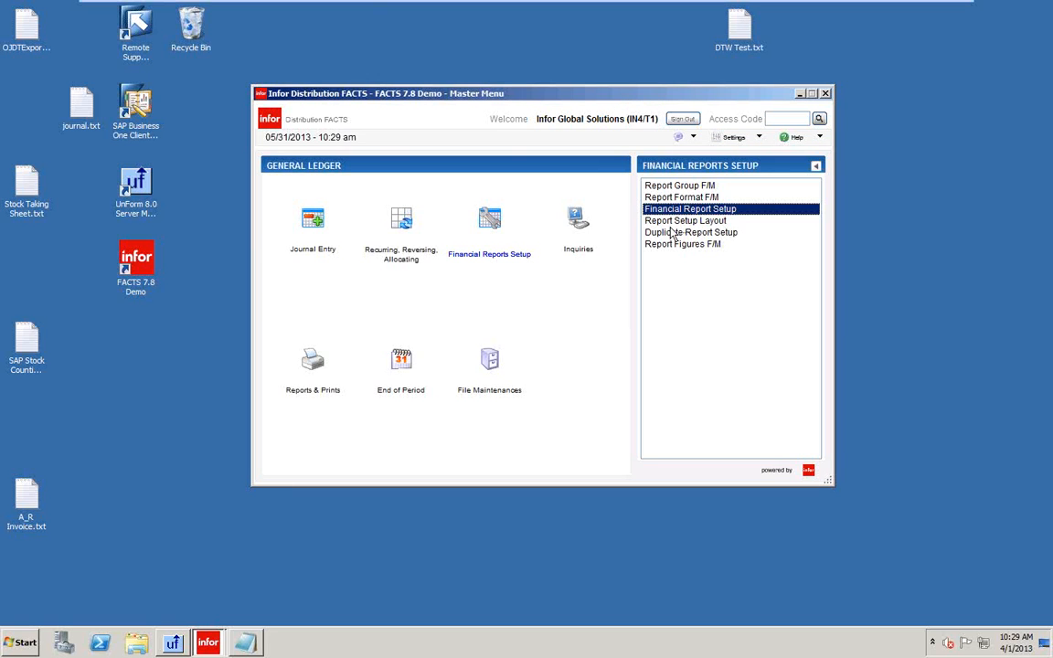
Step: Print the Report Setup Layout to file from first to last report for all report types, and bring the output forward
{"action": "left_click", "coordinate": [662, 221]}
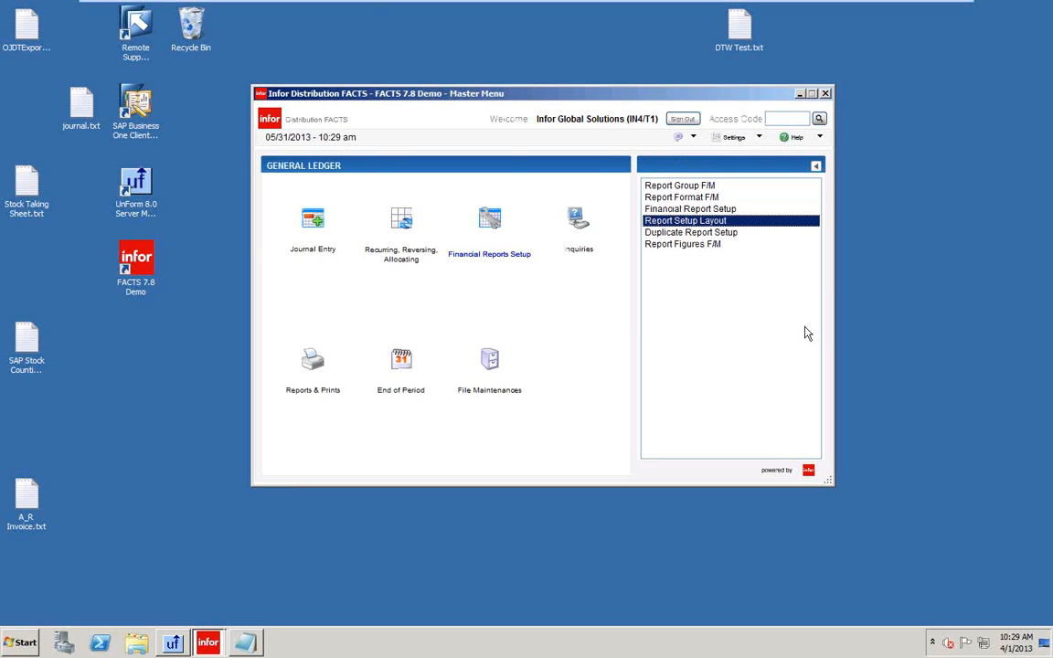
{"action": "double_click", "coordinate": [677, 229]}
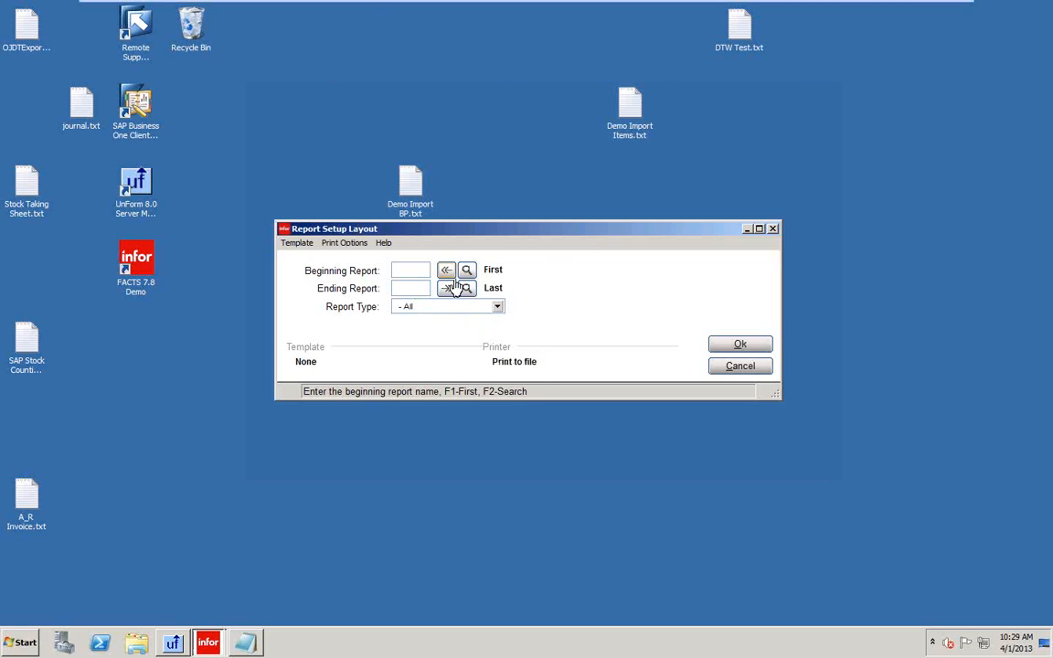
{"action": "left_click", "coordinate": [497, 306]}
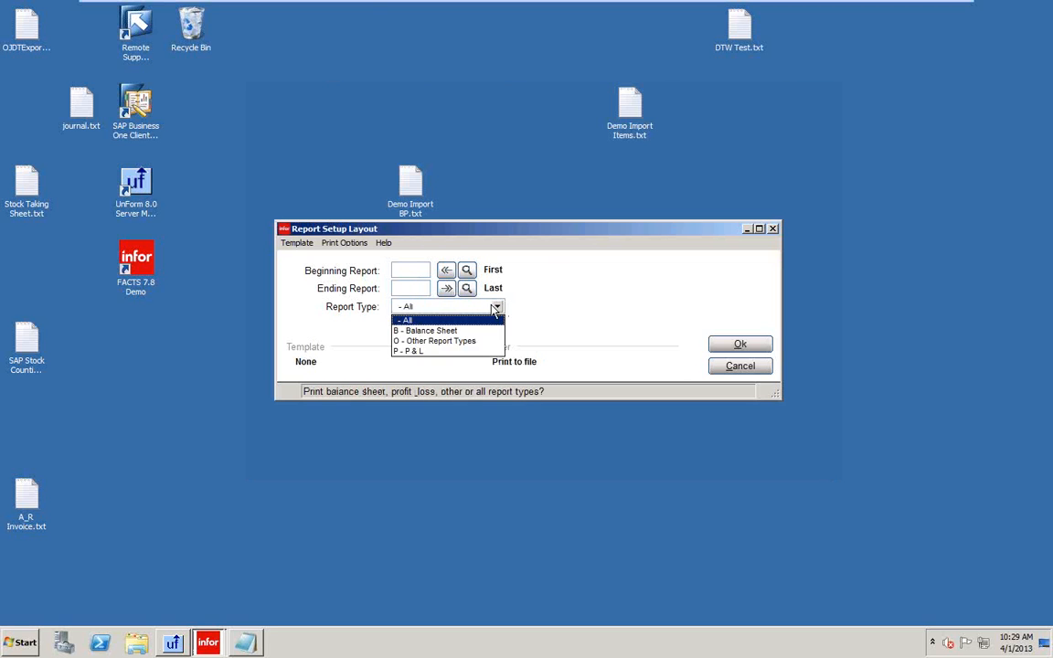
{"action": "left_click", "coordinate": [419, 321]}
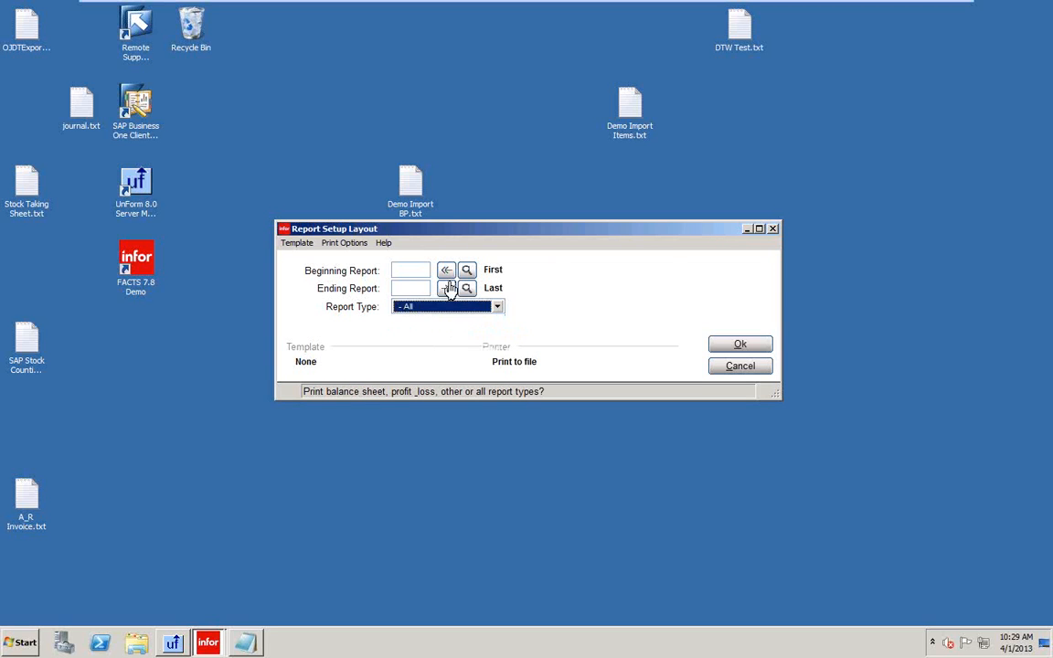
{"action": "left_click", "coordinate": [739, 346]}
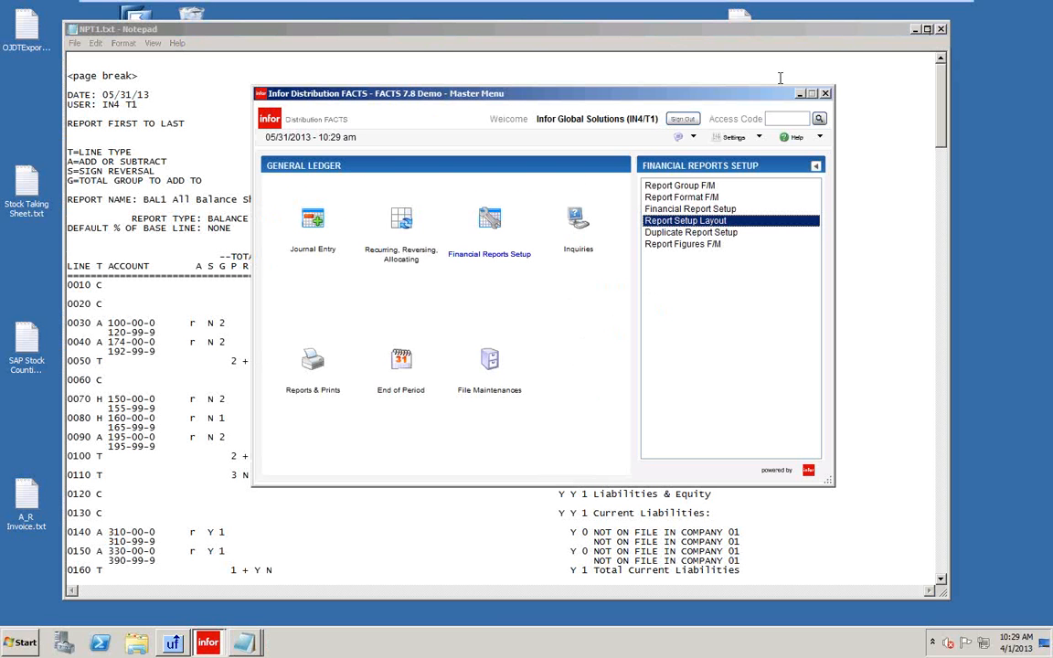
{"action": "left_click", "coordinate": [869, 34]}
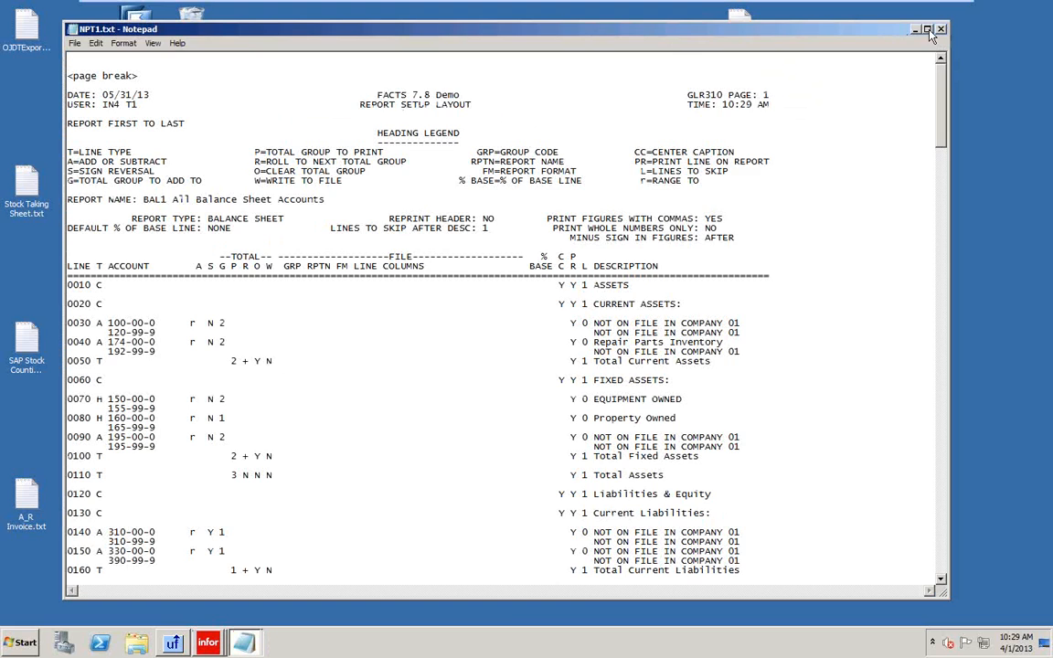
Step: Examine the printed Report Setup Layout for BAL1 in a maximized window, and close both open report output files
{"action": "left_click", "coordinate": [928, 31]}
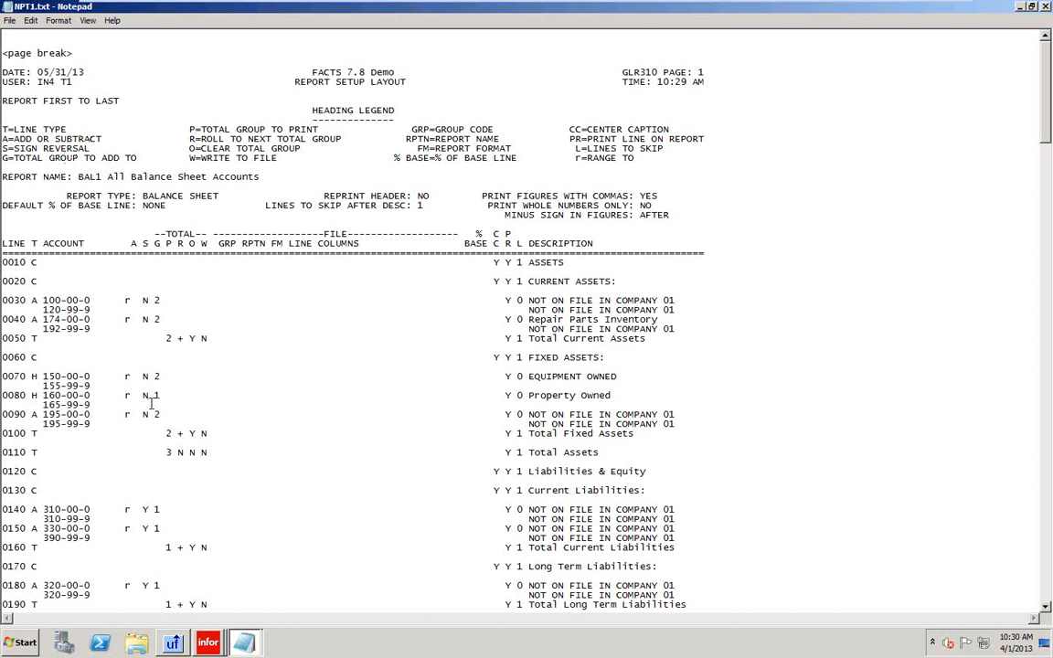
{"action": "scroll", "coordinate": [313, 424], "scroll_direction": "down", "scroll_amount": 8}
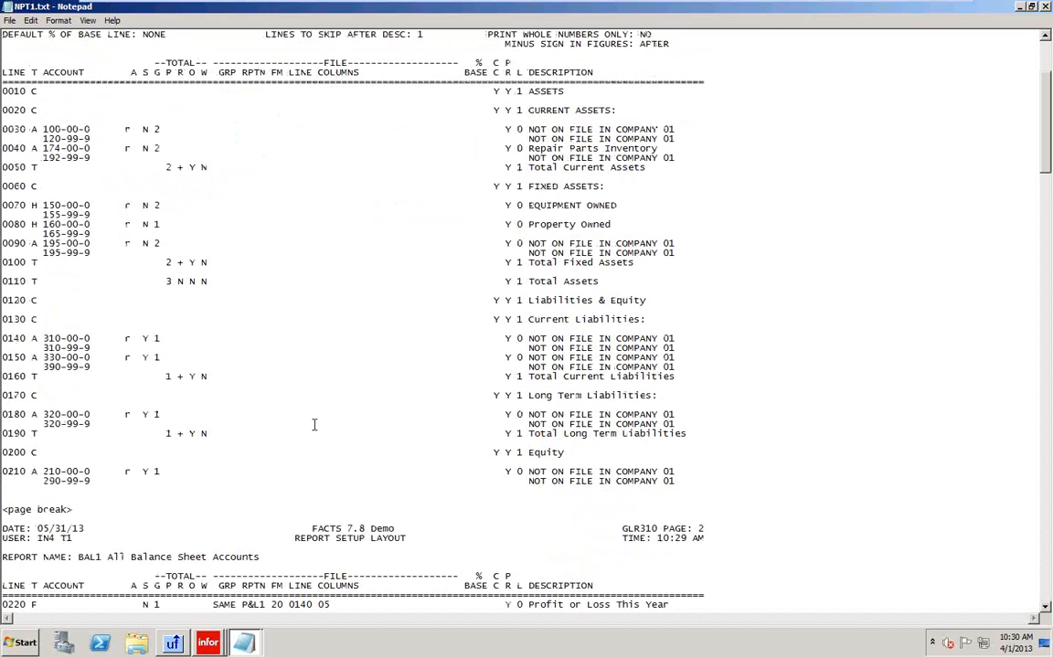
{"action": "scroll", "coordinate": [1035, 70], "scroll_direction": "up", "scroll_amount": 8}
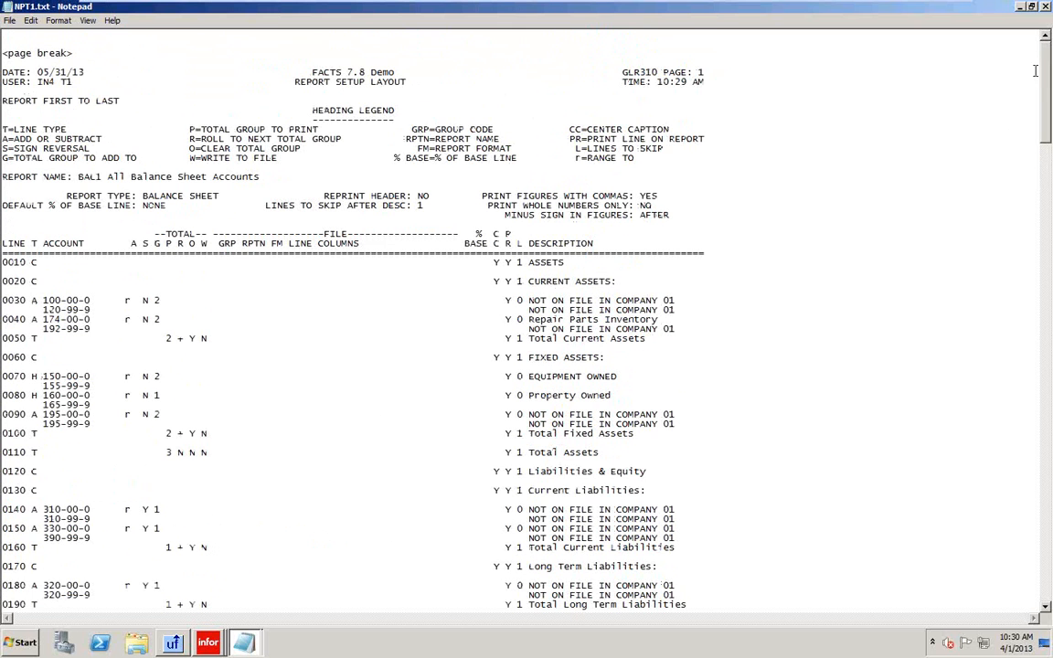
{"action": "left_click", "coordinate": [1046, 8]}
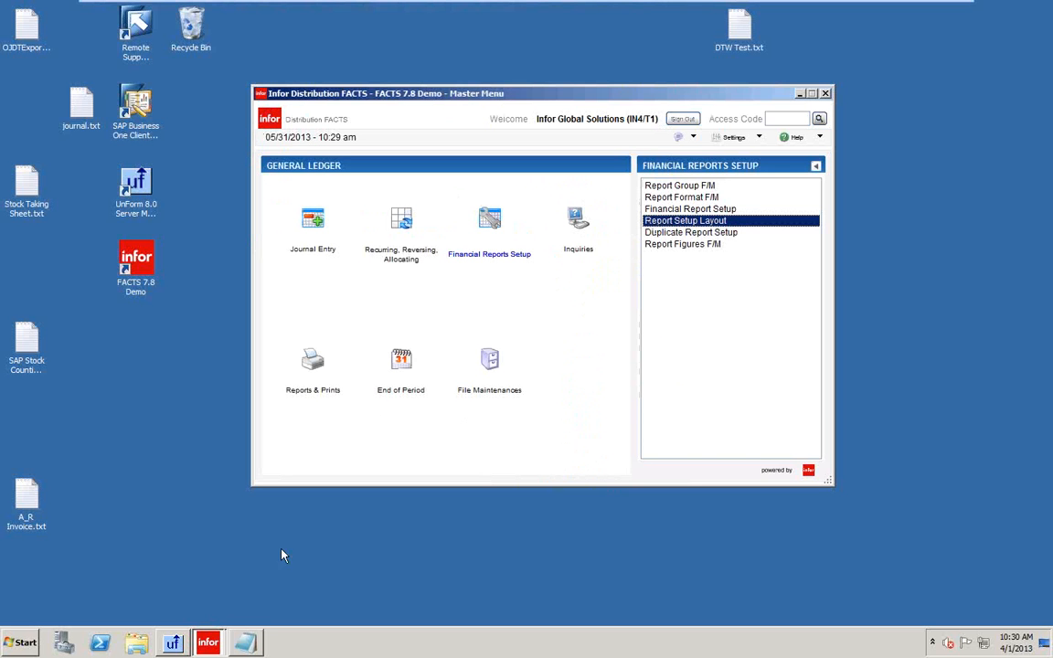
{"action": "left_click", "coordinate": [242, 645]}
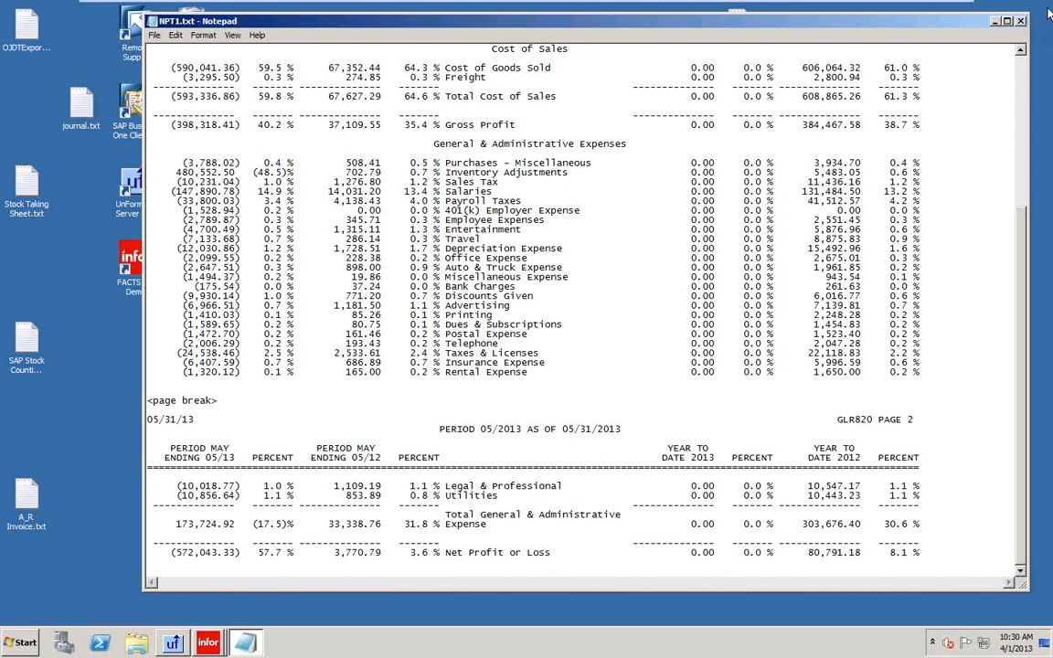
{"action": "left_click", "coordinate": [1021, 21]}
Step: Print the Report Setup Layout to file with P&L1 as both beginning and ending report, for all report types
{"action": "left_click", "coordinate": [658, 220]}
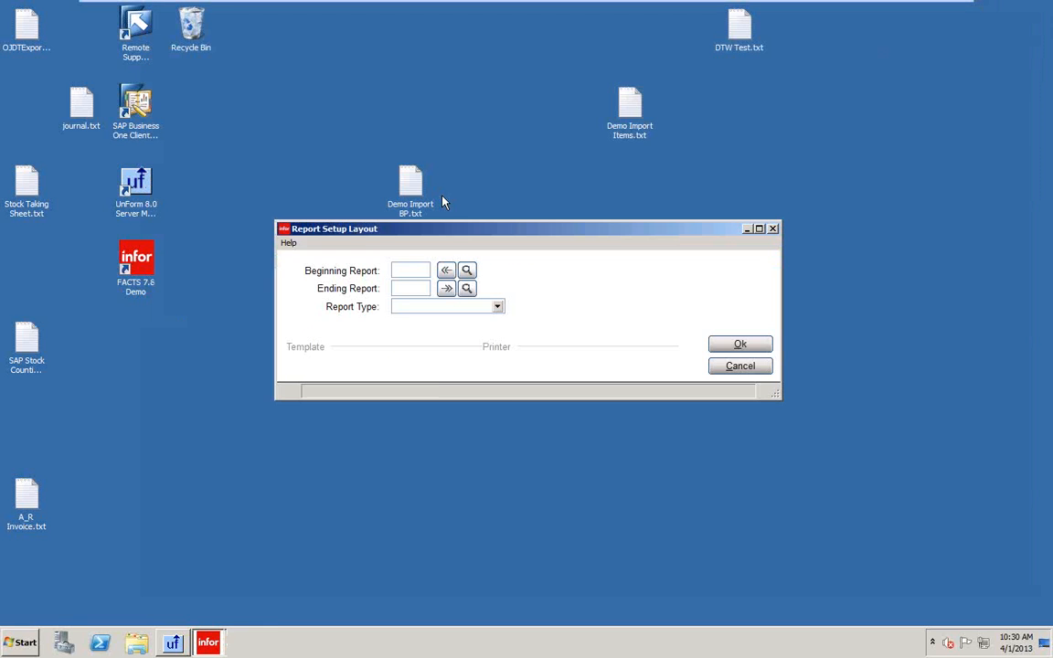
{"action": "left_click", "coordinate": [466, 270]}
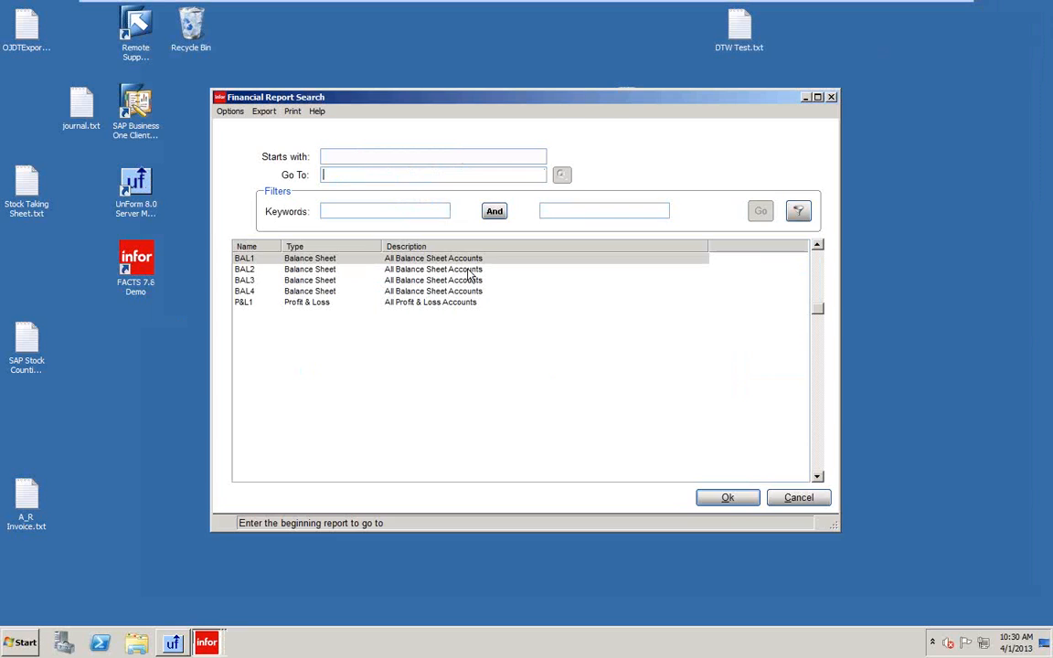
{"action": "left_click", "coordinate": [315, 303]}
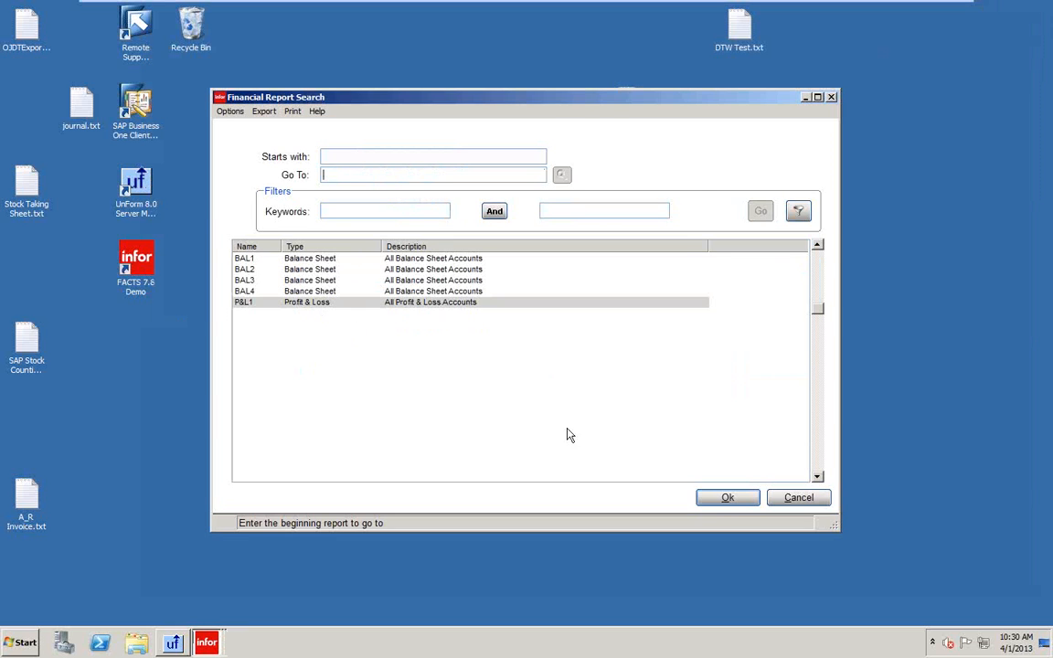
{"action": "left_click", "coordinate": [727, 501]}
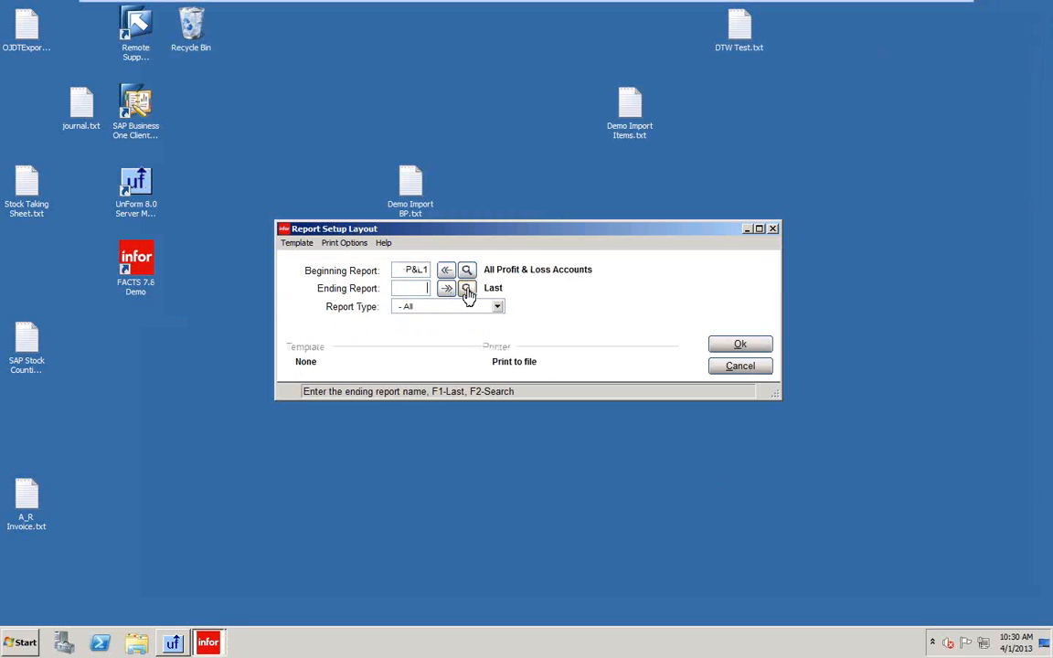
{"action": "left_click", "coordinate": [467, 290]}
{"action": "left_click", "coordinate": [315, 302]}
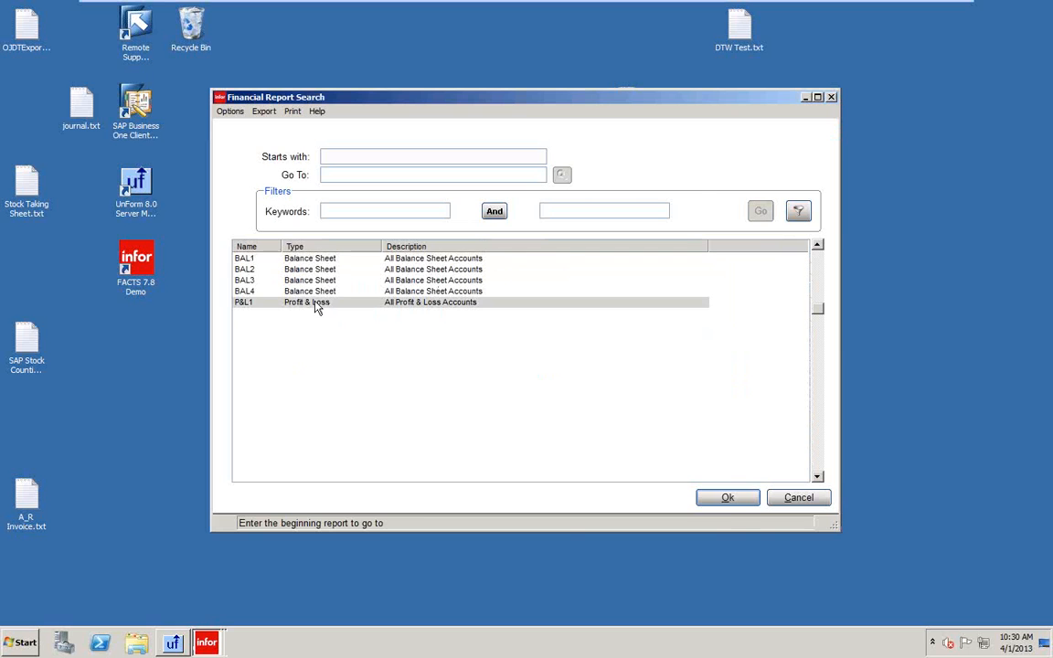
{"action": "left_click", "coordinate": [729, 498]}
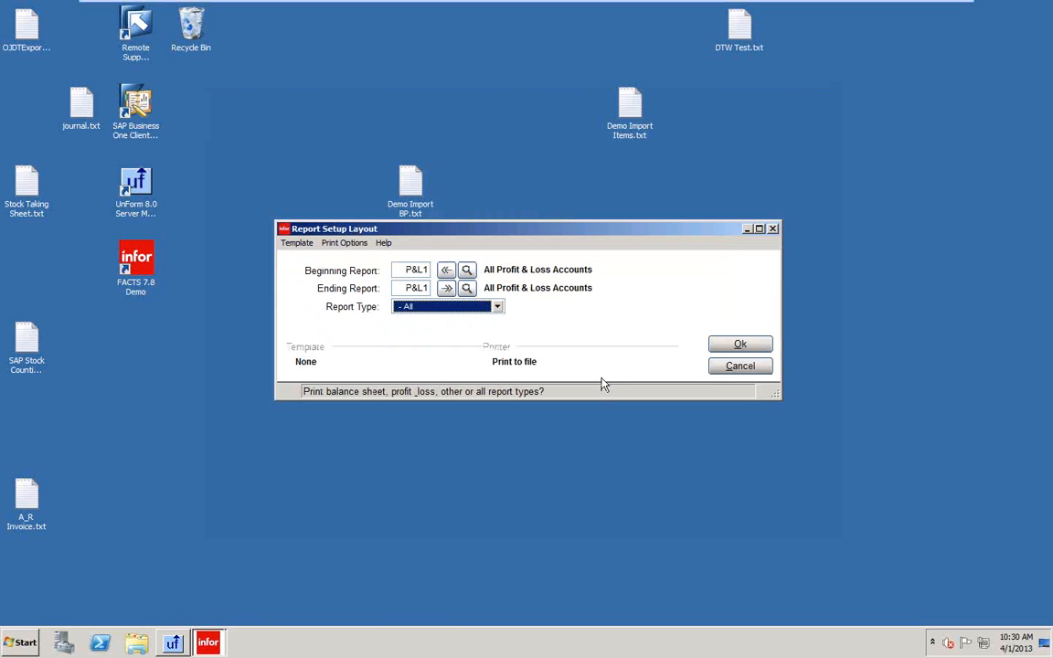
{"action": "left_click", "coordinate": [735, 347]}
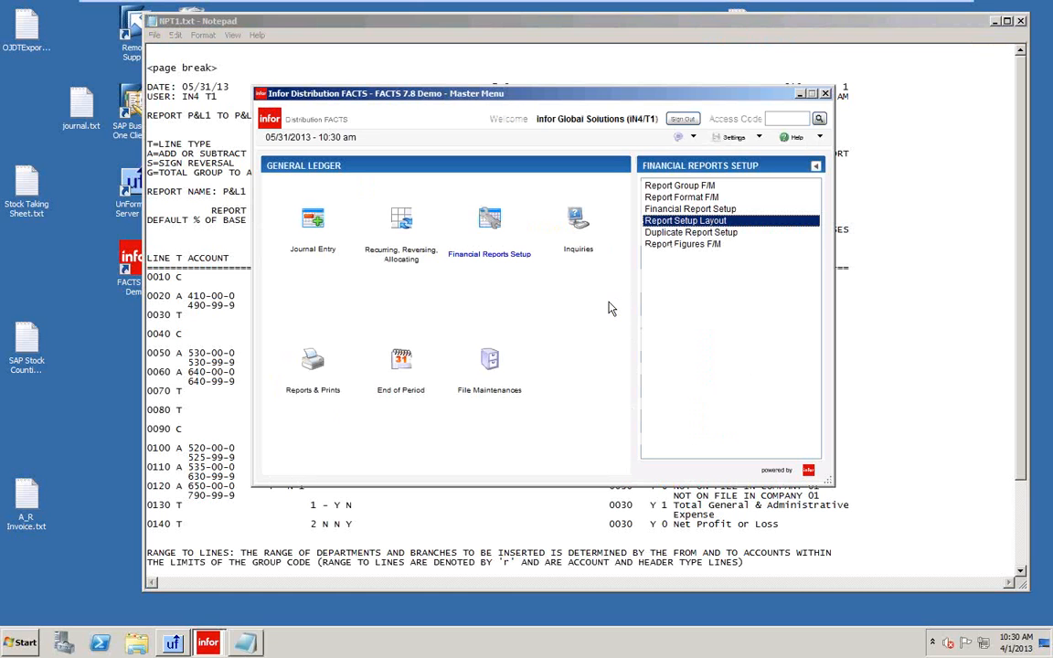
Step: Bring the P&L1 setup layout output forward, review its lines and totals, and close it
{"action": "left_click", "coordinate": [959, 112]}
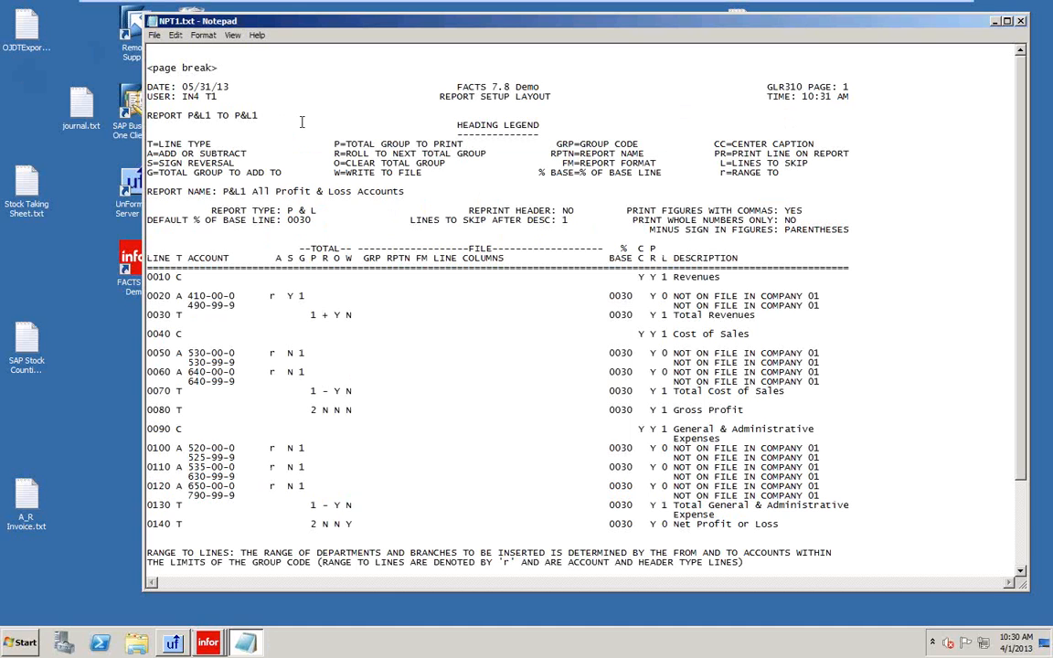
{"action": "scroll", "coordinate": [287, 239], "scroll_direction": "down", "scroll_amount": 1}
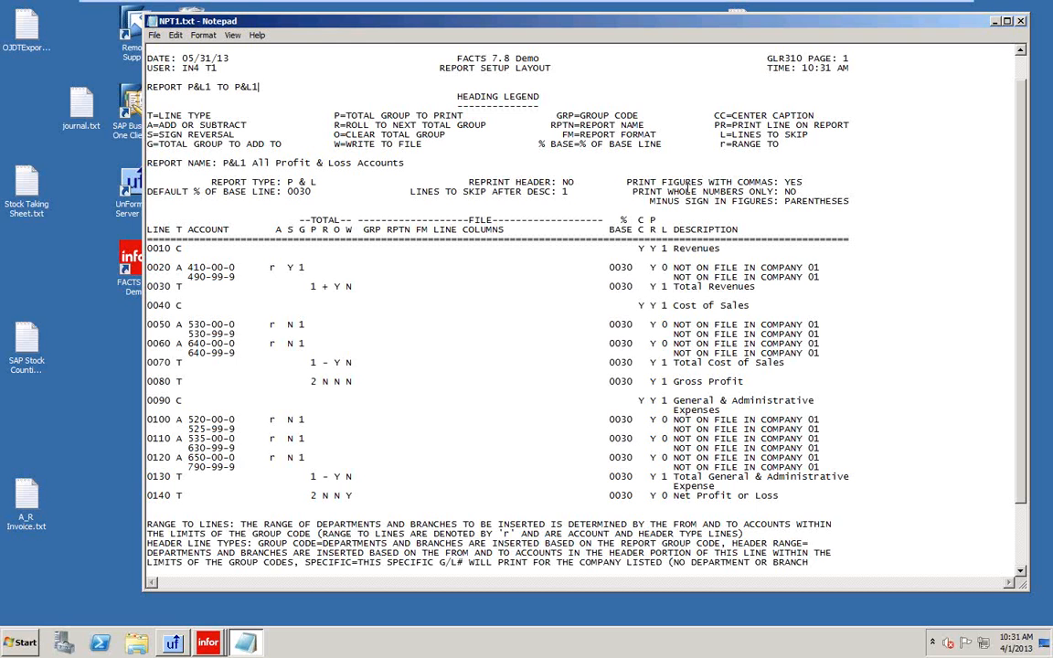
{"action": "left_click", "coordinate": [1019, 20]}
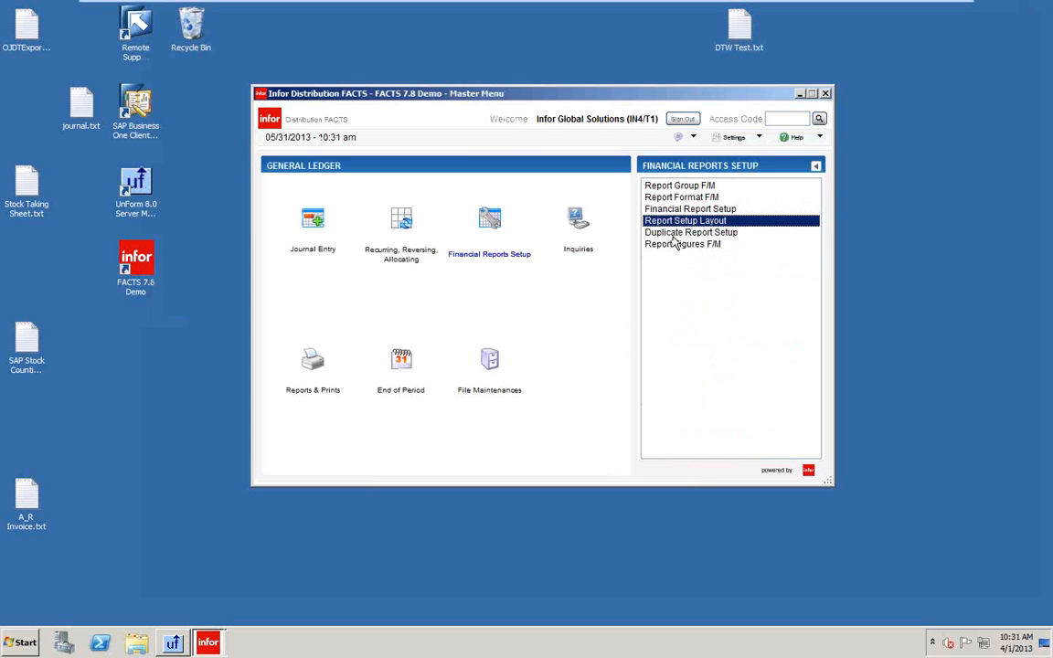
Step: Open Duplicate Report Setup and choose P&L1, All Profit & Loss Accounts, as the report to copy from
{"action": "left_click", "coordinate": [674, 234]}
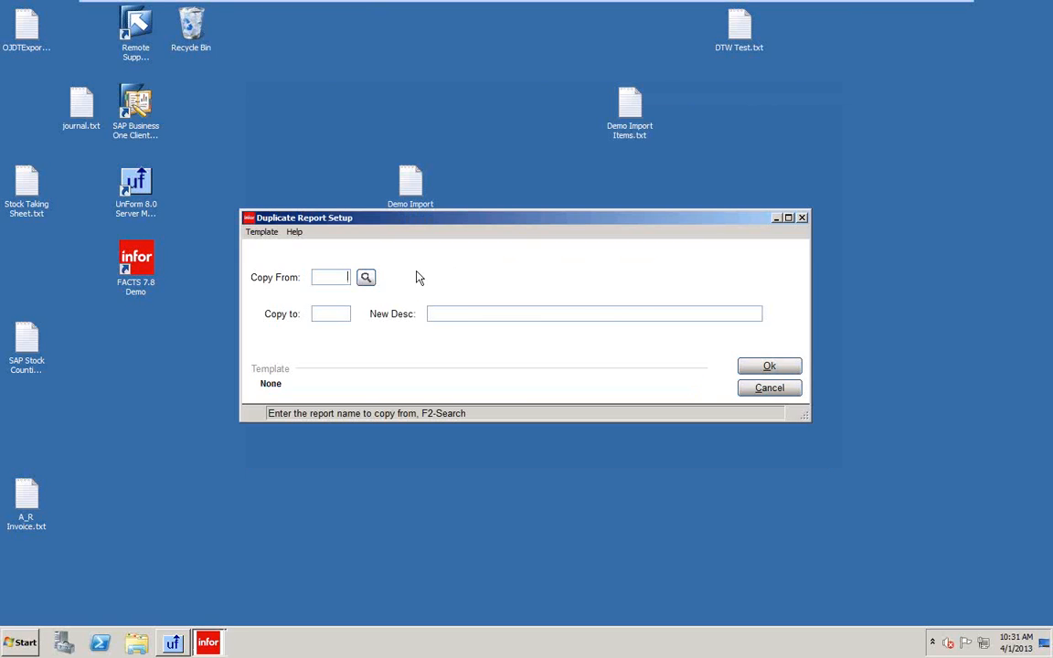
{"action": "left_click", "coordinate": [365, 276]}
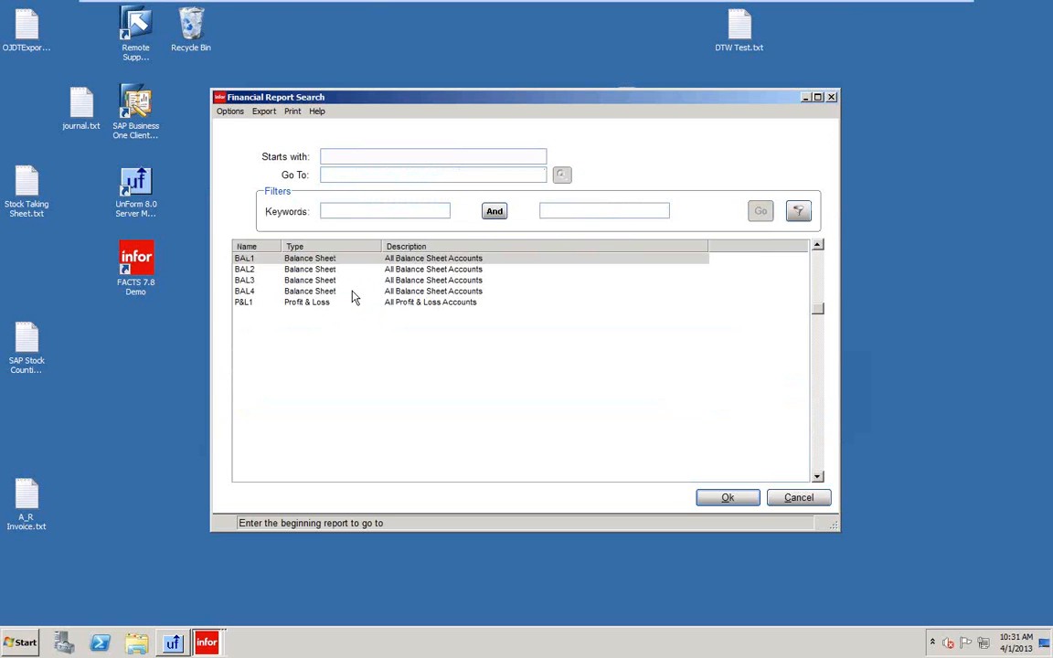
{"action": "left_click", "coordinate": [307, 303]}
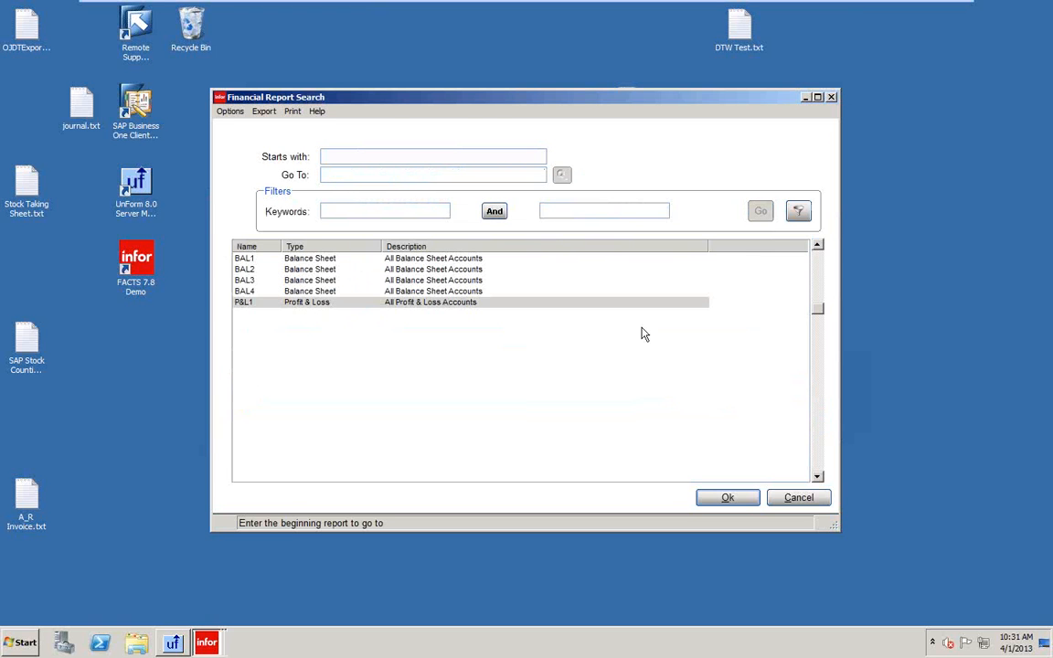
{"action": "left_click", "coordinate": [723, 501]}
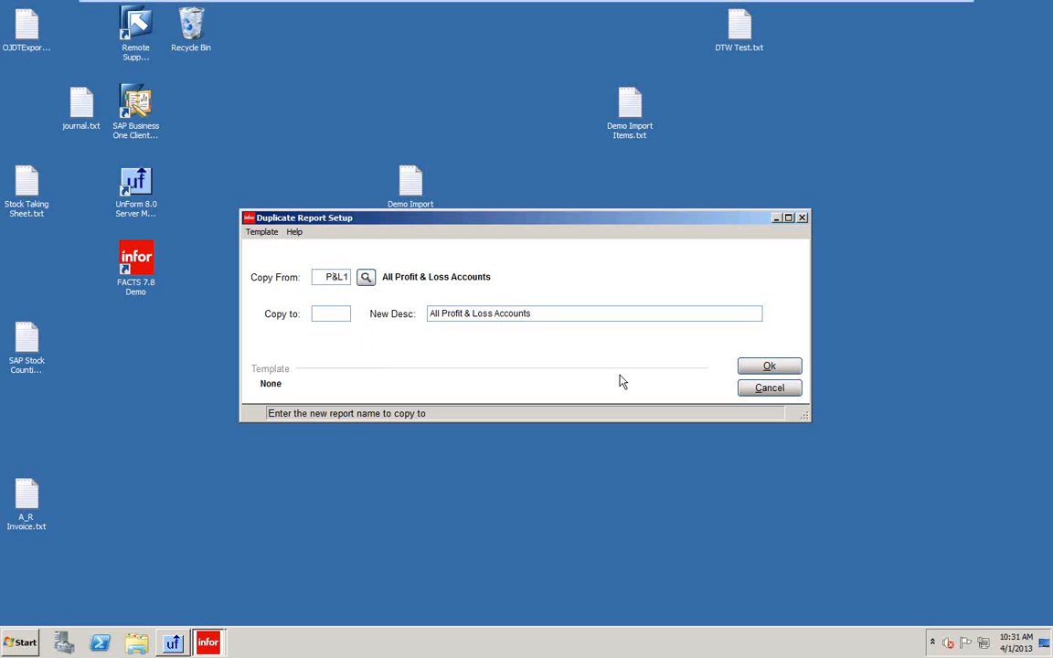
Step: Name the new report TEST, keep the description All Profit & Loss Accounts, and run the copy
{"action": "type", "text": "test"}
{"action": "key", "text": "BackSpace"}
{"action": "key", "text": "BackSpace"}
{"action": "key", "text": "BackSpace"}
{"action": "type", "text": "est"}
{"action": "key", "text": "Tab"}
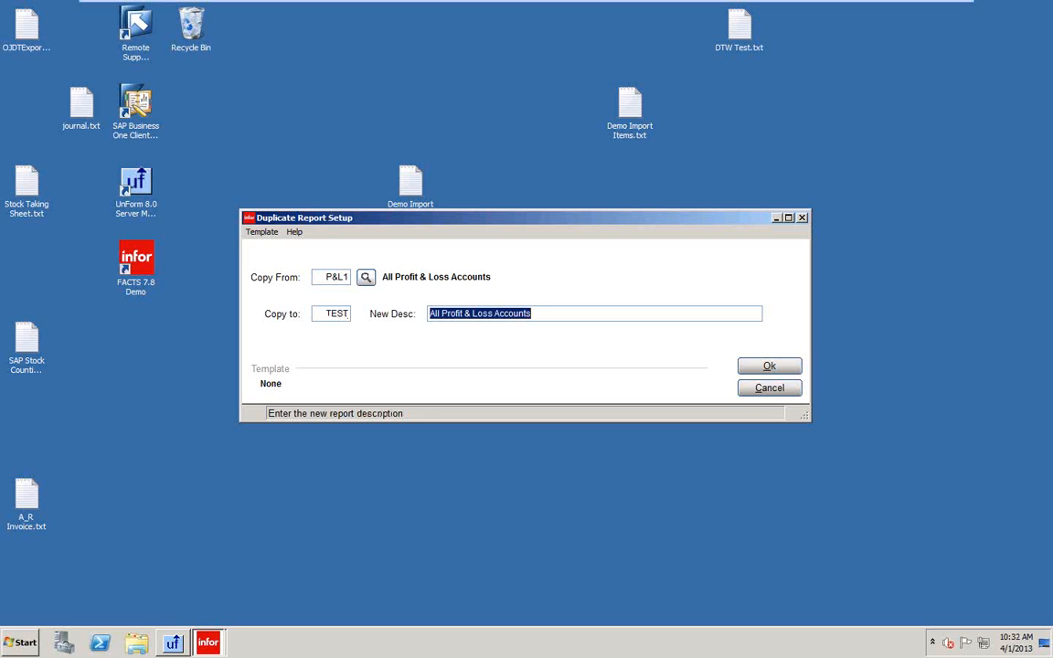
{"action": "left_click", "coordinate": [768, 367]}
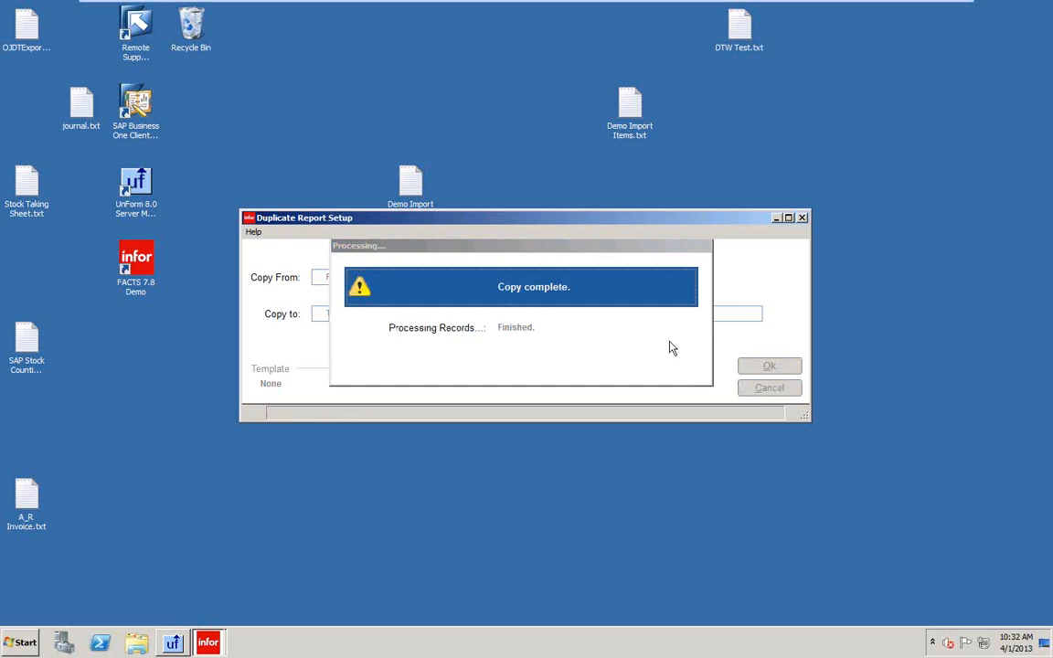
{"action": "left_click", "coordinate": [554, 294]}
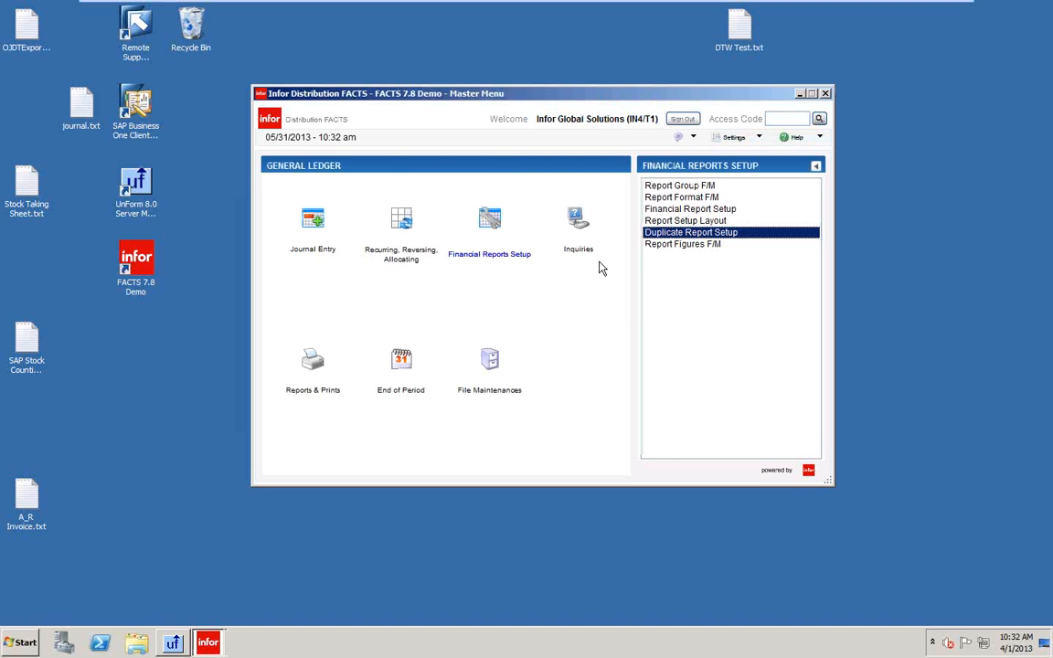
Step: Look through the available GL report formats in Report Format F/M, and exit without selecting one
{"action": "left_click", "coordinate": [658, 197]}
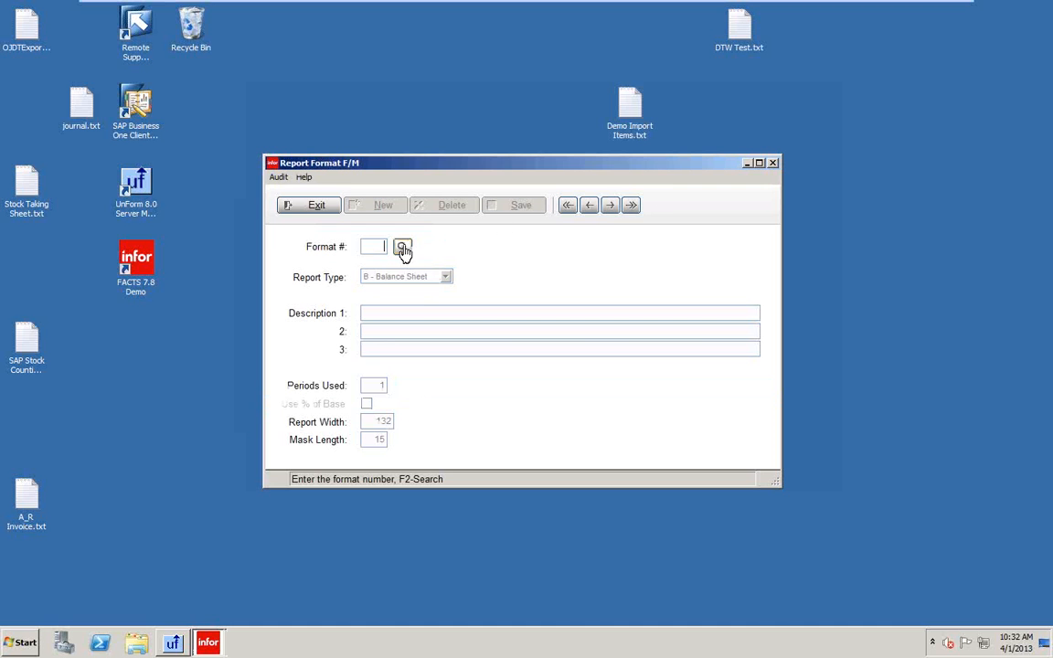
{"action": "left_click", "coordinate": [403, 249]}
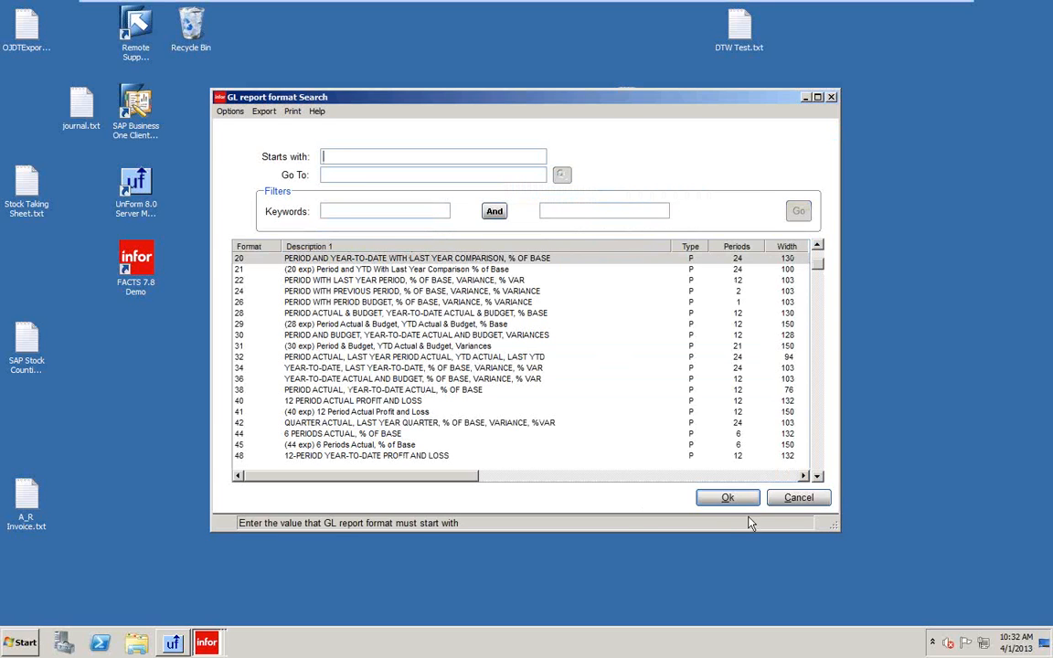
{"action": "left_click", "coordinate": [798, 498]}
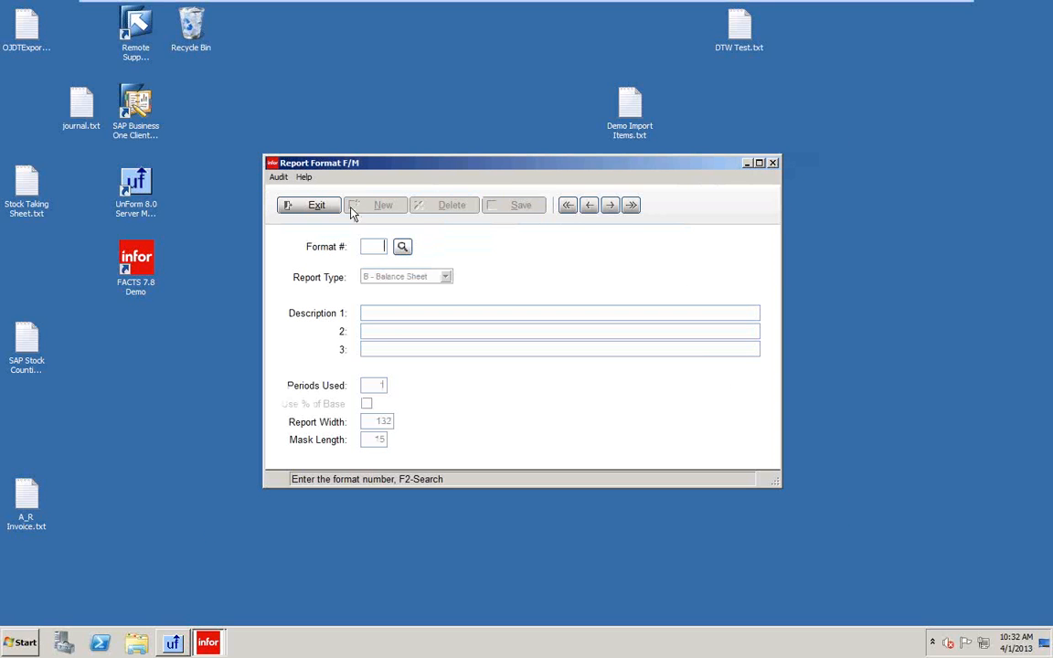
{"action": "left_click", "coordinate": [315, 206]}
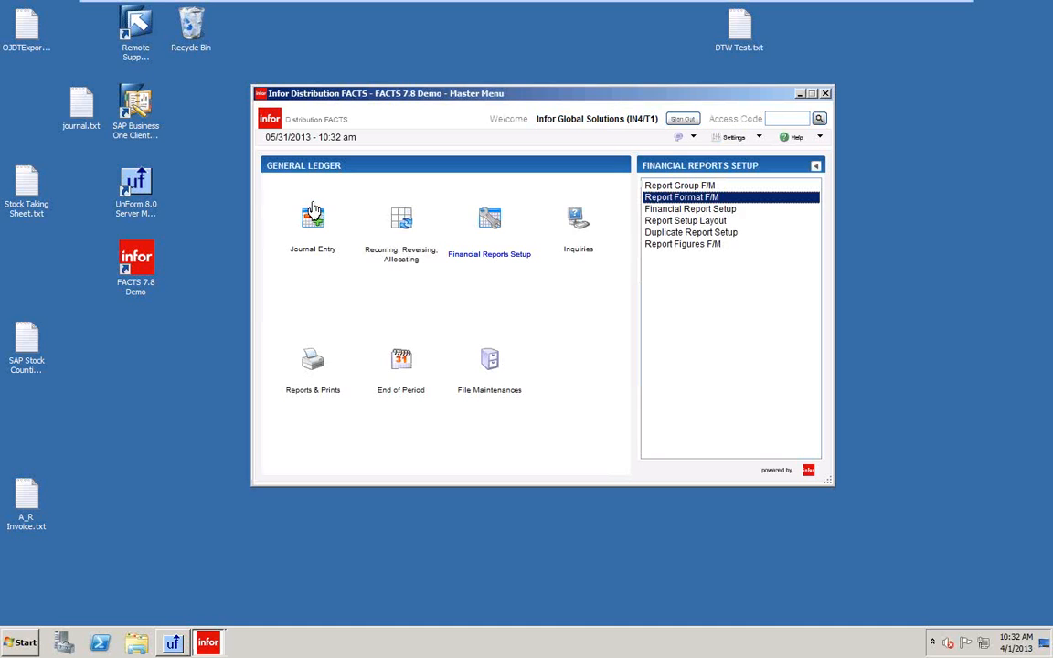
Step: Load report TEST in Financial Report Setup and select its Gross Profit and Cost of Sales lines in turn
{"action": "double_click", "coordinate": [669, 210]}
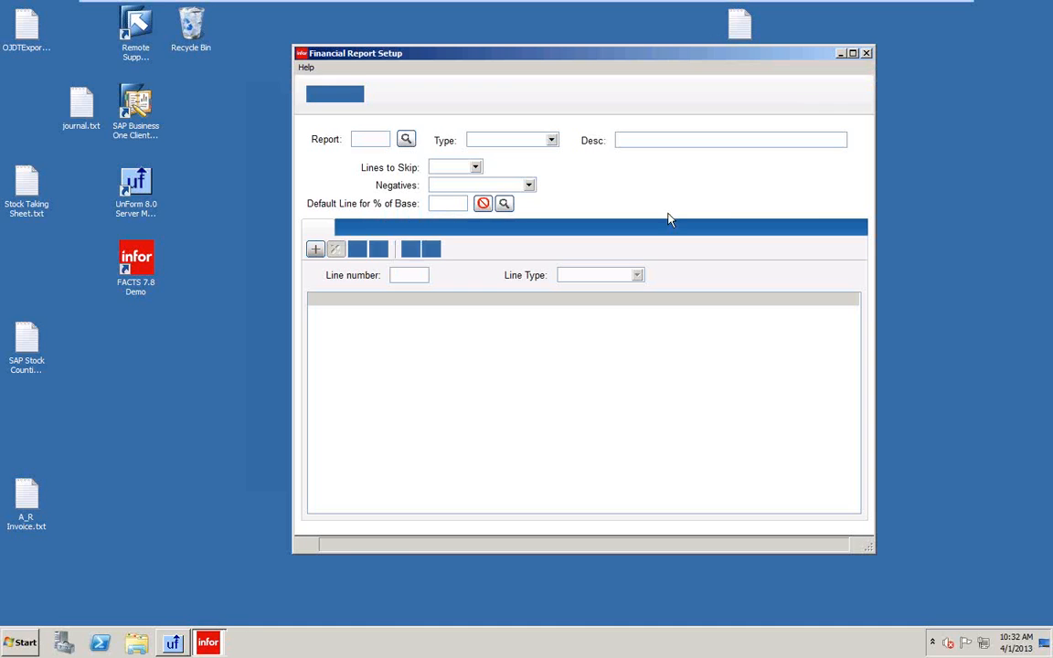
{"action": "left_click", "coordinate": [406, 140]}
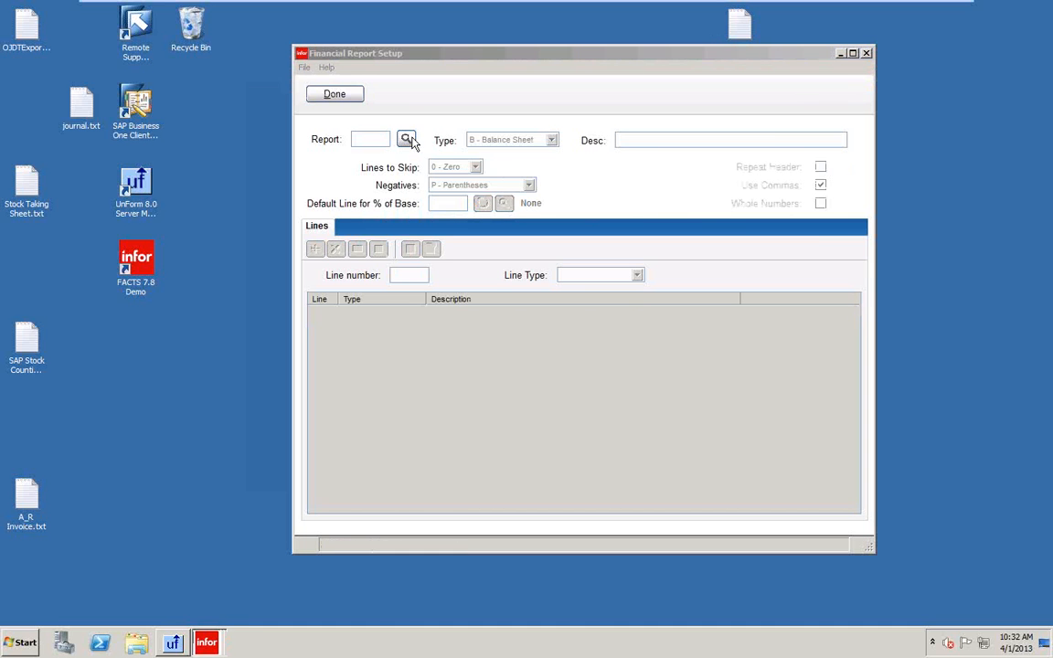
{"action": "left_click", "coordinate": [307, 315]}
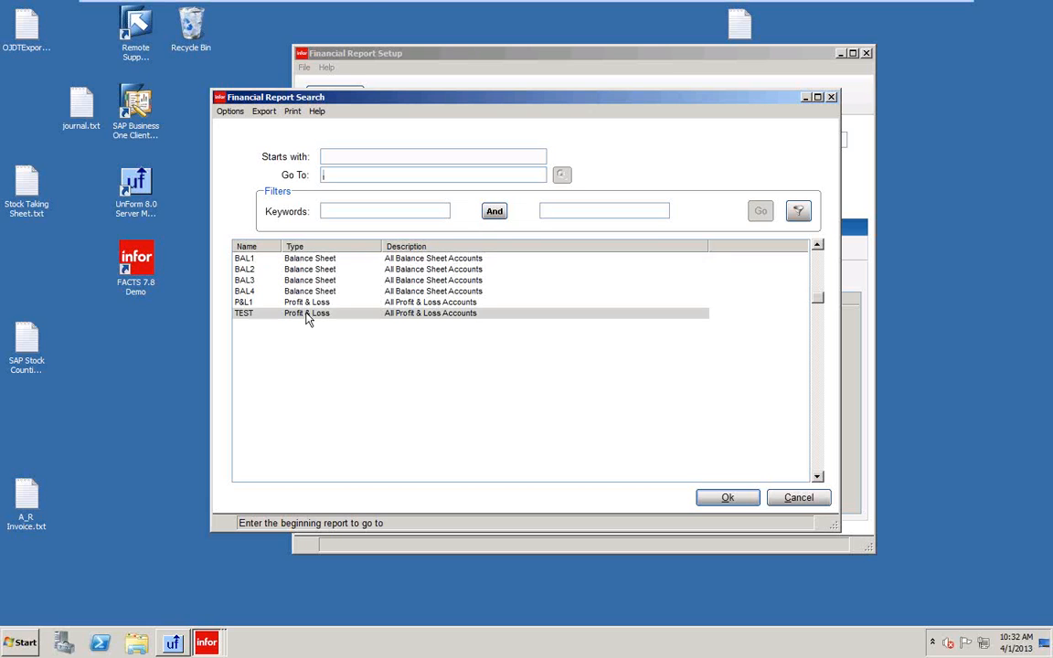
{"action": "left_click", "coordinate": [727, 498]}
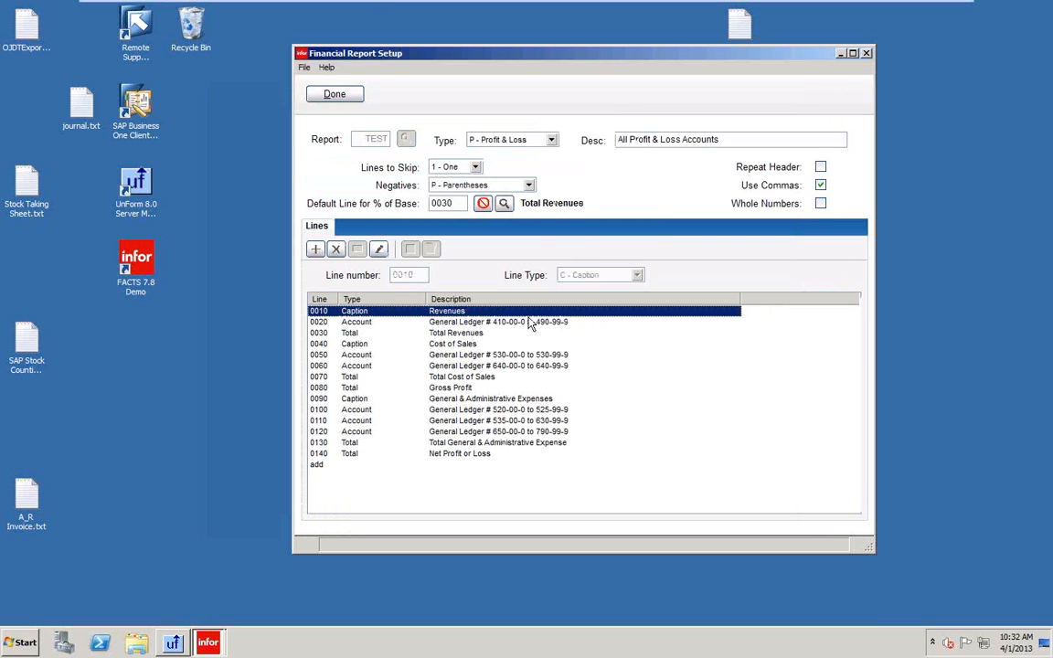
{"action": "left_click", "coordinate": [466, 389]}
{"action": "left_click", "coordinate": [456, 344]}
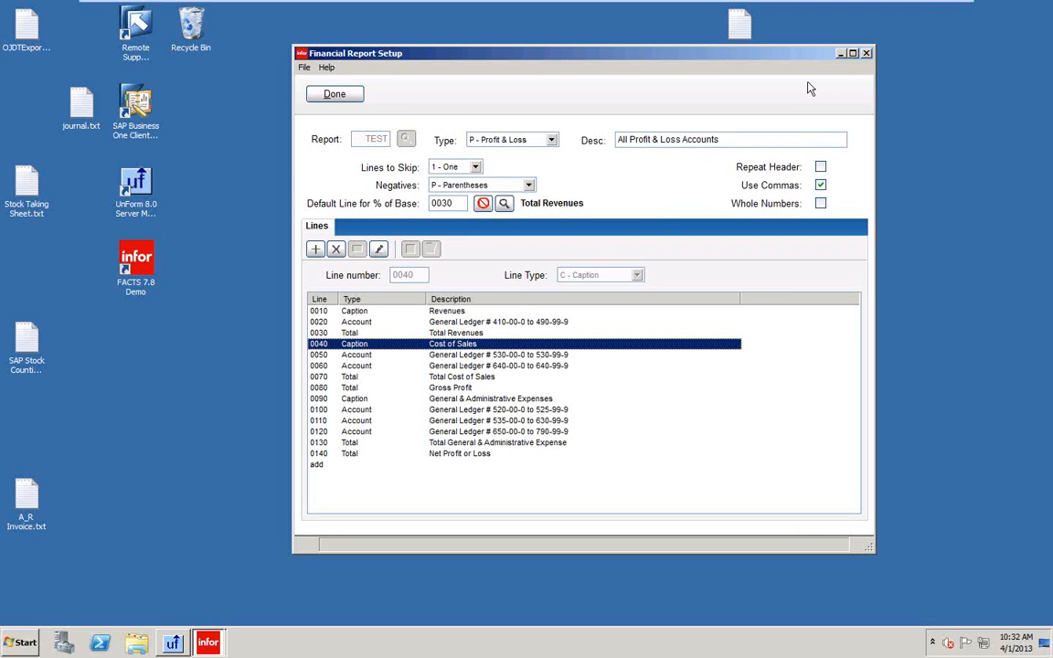
Step: Delete the entire TEST report document, and reopen the financial report search to check the remaining reports
{"action": "left_click", "coordinate": [303, 68]}
{"action": "left_click", "coordinate": [320, 84]}
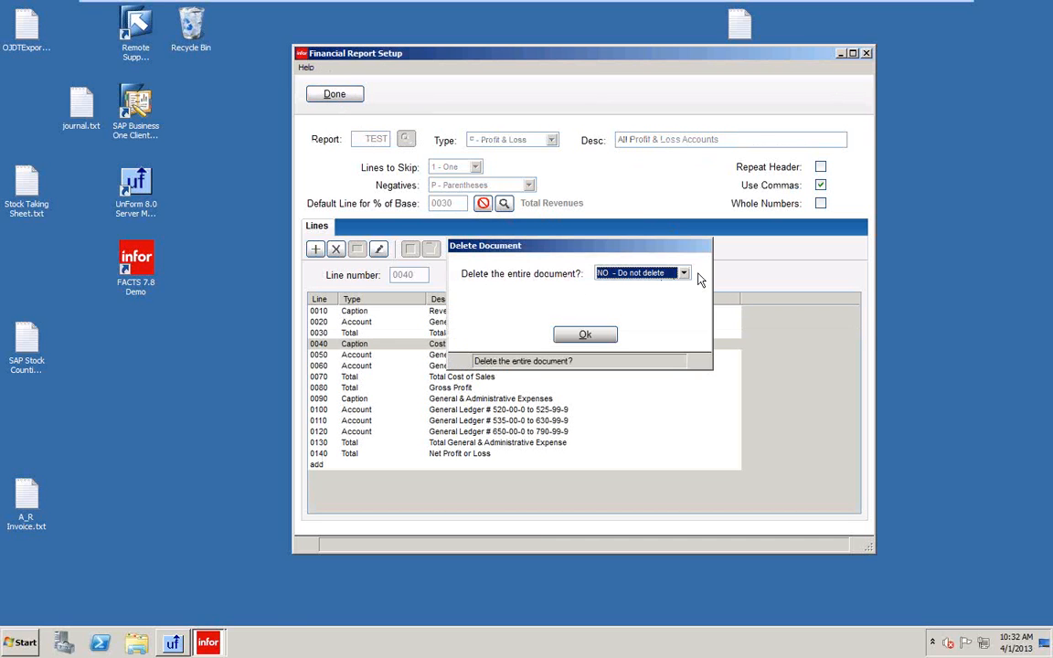
{"action": "left_click", "coordinate": [683, 273]}
{"action": "left_click", "coordinate": [621, 295]}
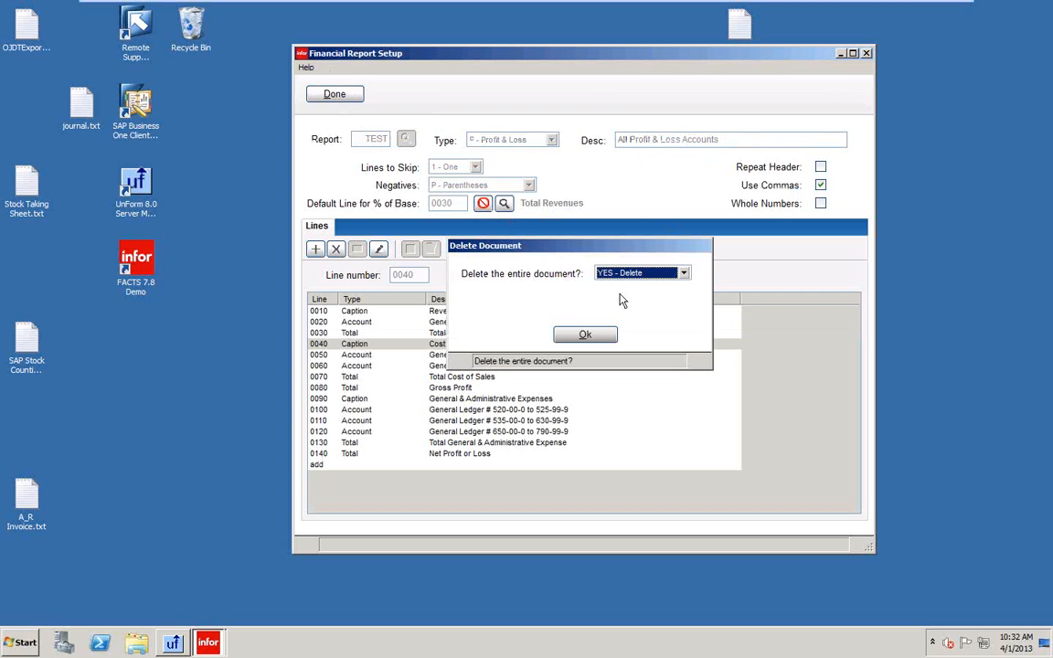
{"action": "left_click", "coordinate": [586, 335]}
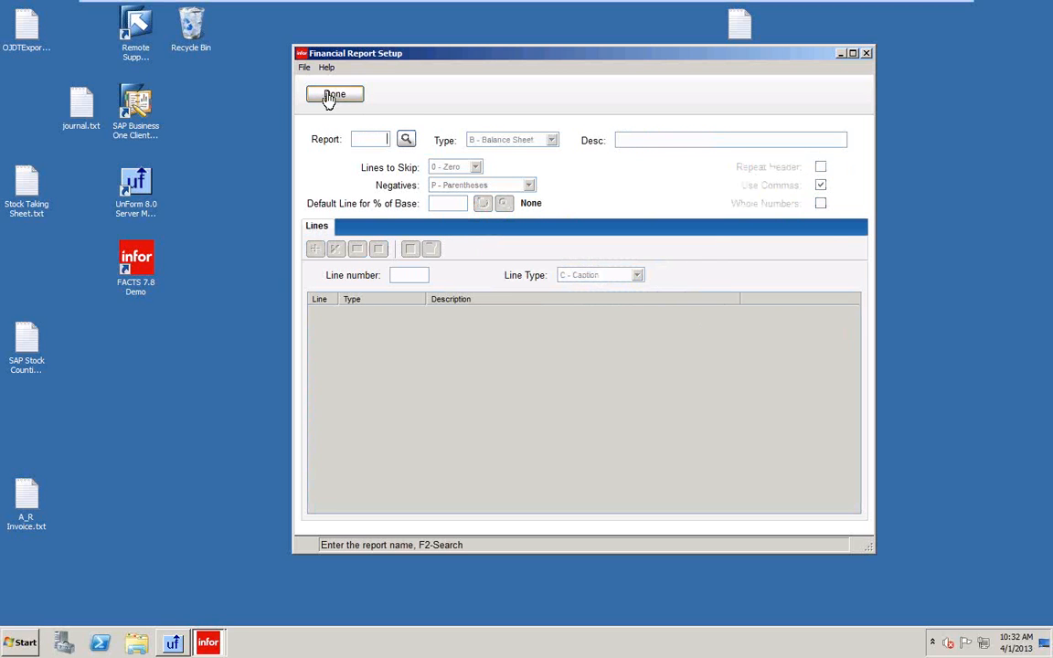
{"action": "left_click", "coordinate": [406, 139]}
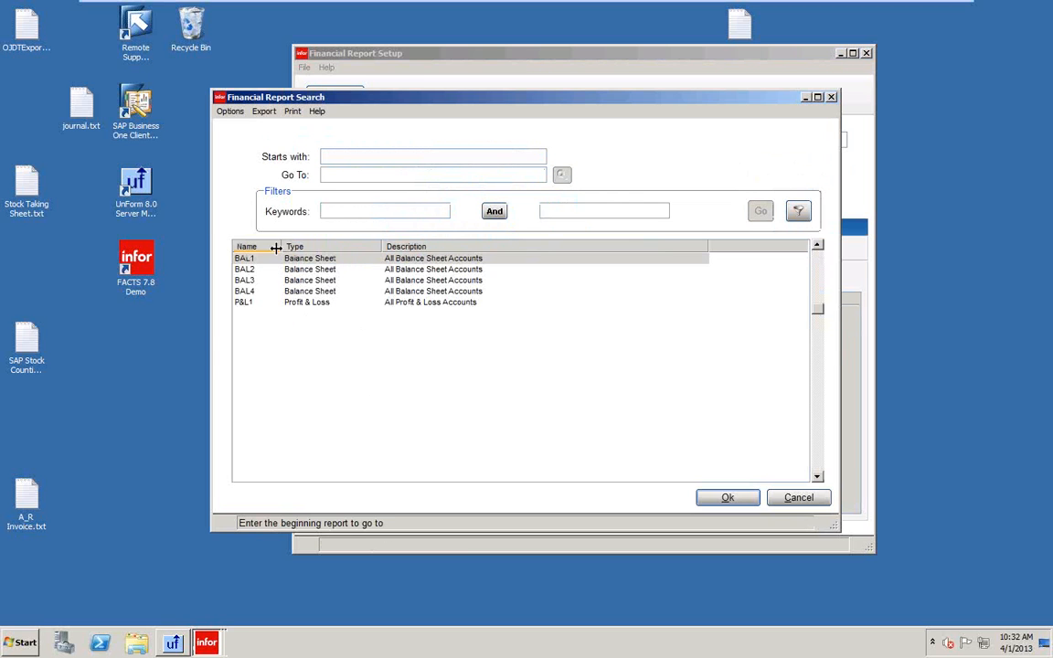
Step: Exit the report search and Financial Report Setup, and view the first stored record in Report Figures F/M
{"action": "left_click", "coordinate": [799, 498]}
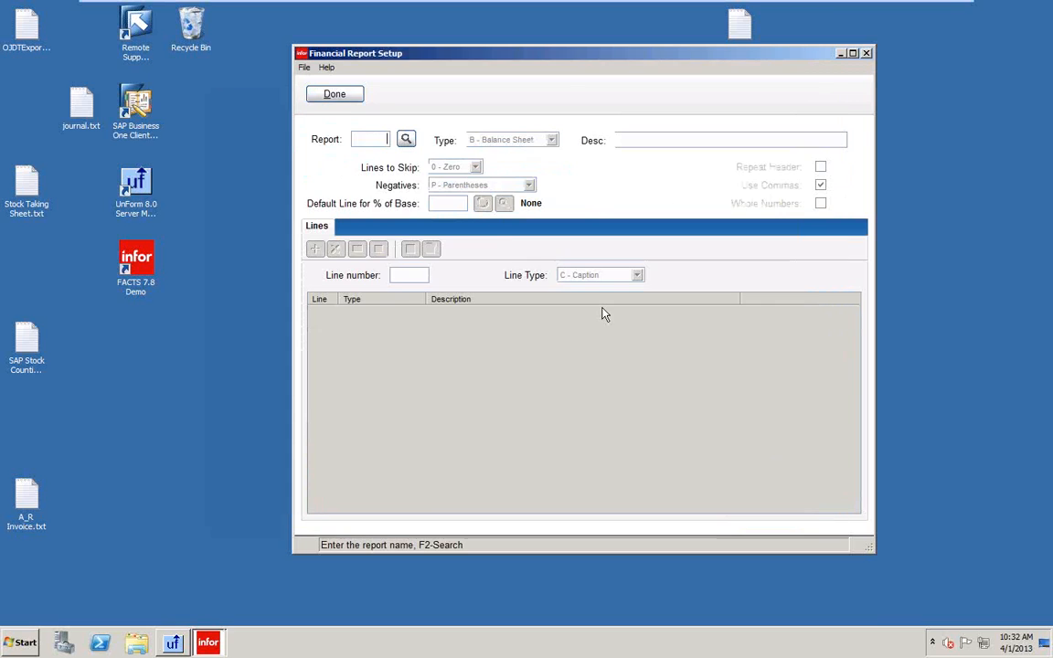
{"action": "left_click", "coordinate": [336, 95]}
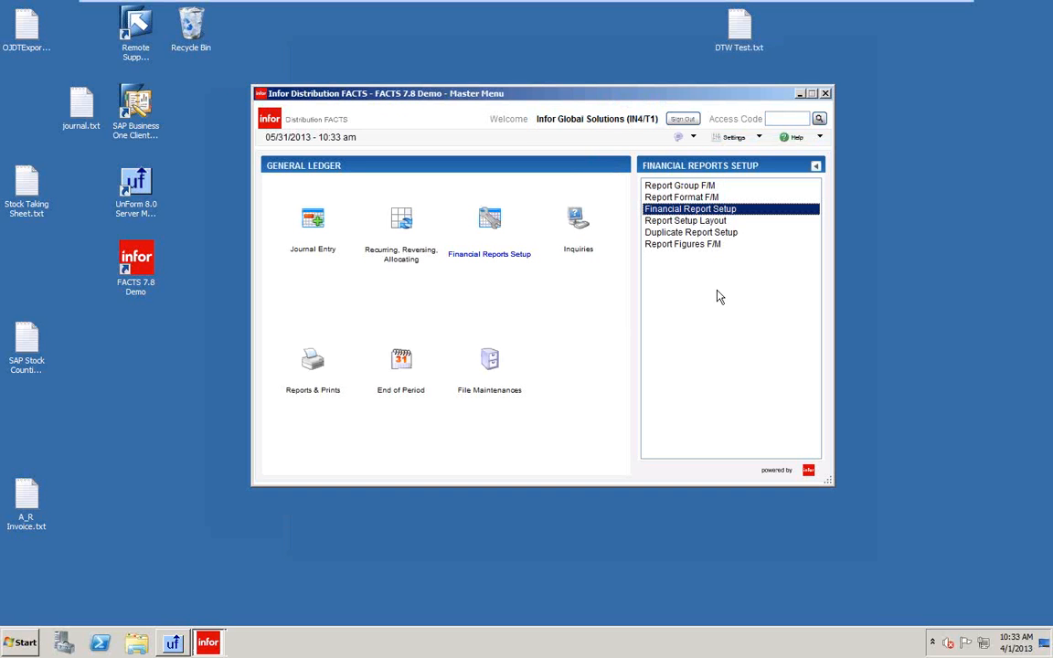
{"action": "left_click", "coordinate": [657, 234]}
{"action": "left_click", "coordinate": [673, 245]}
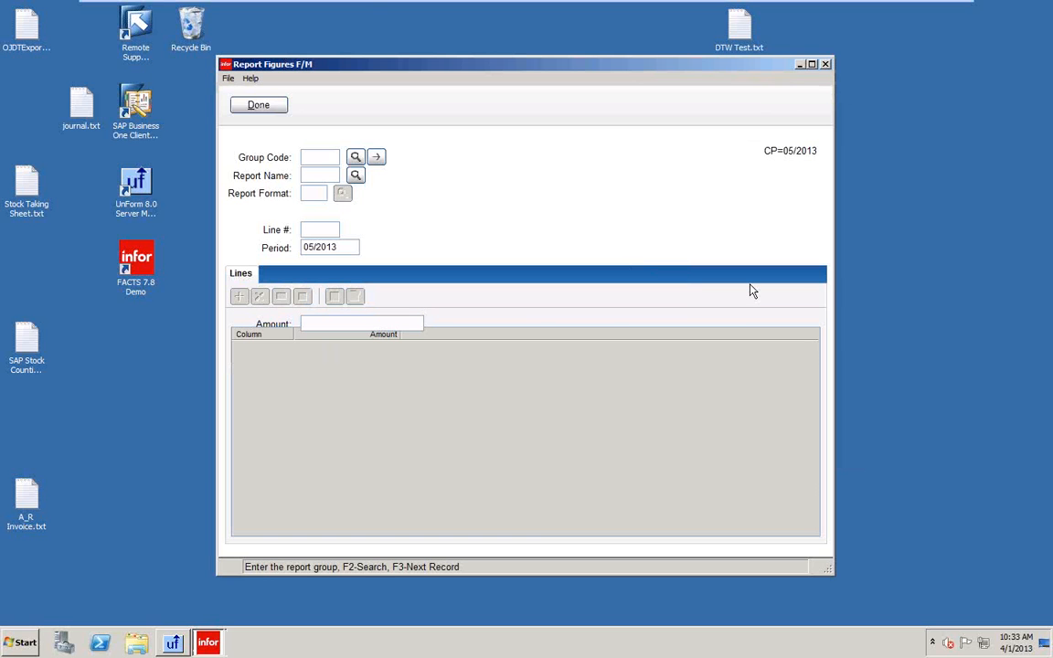
{"action": "left_click", "coordinate": [375, 157]}
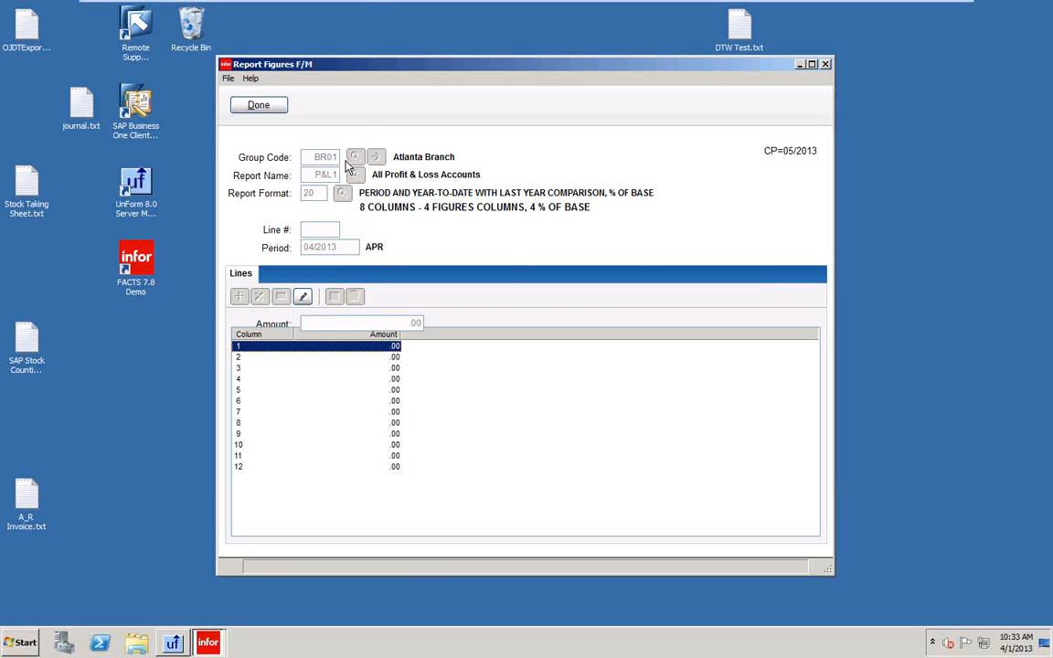
{"action": "left_click", "coordinate": [260, 108]}
Step: Select group code BR01 (Atlanta Branch) and report P&L1 for the report figures lookup
{"action": "left_click", "coordinate": [354, 157]}
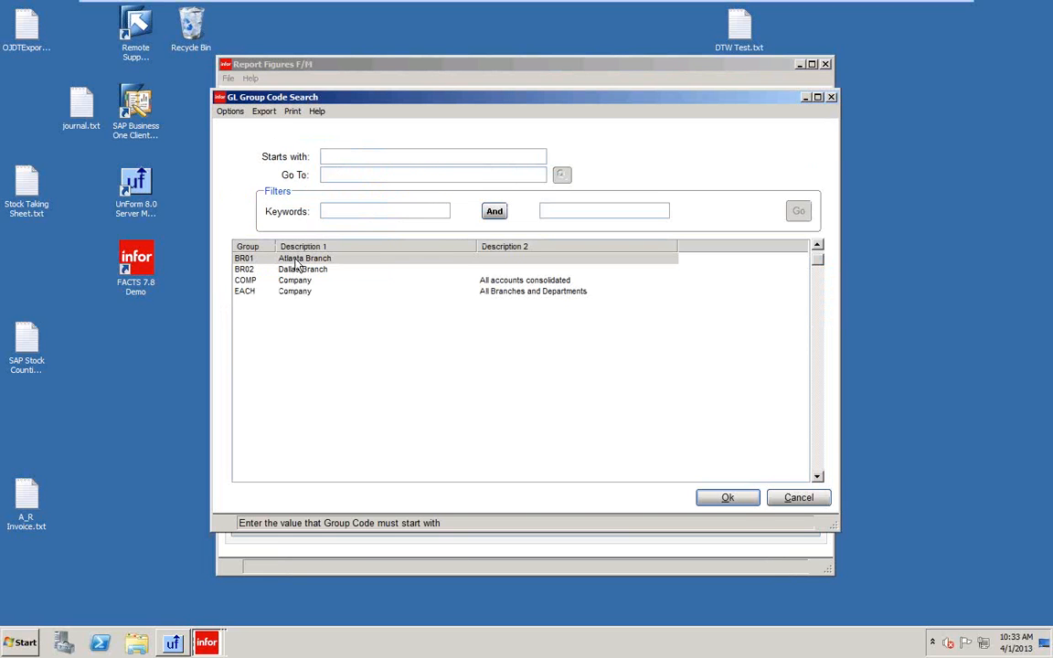
{"action": "left_click", "coordinate": [736, 504]}
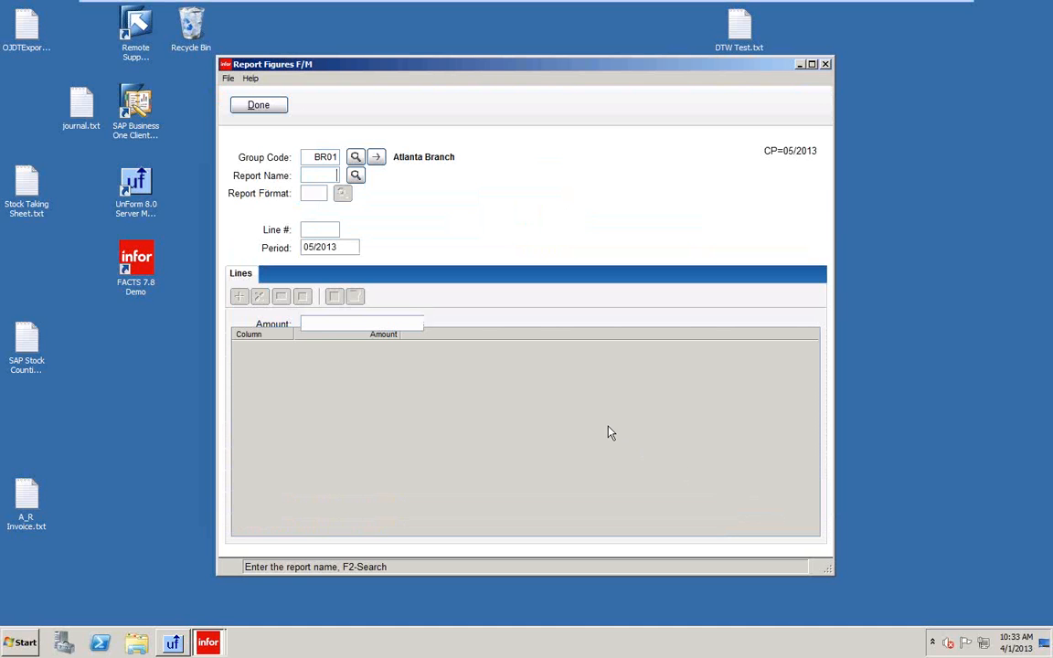
{"action": "key", "text": "Return"}
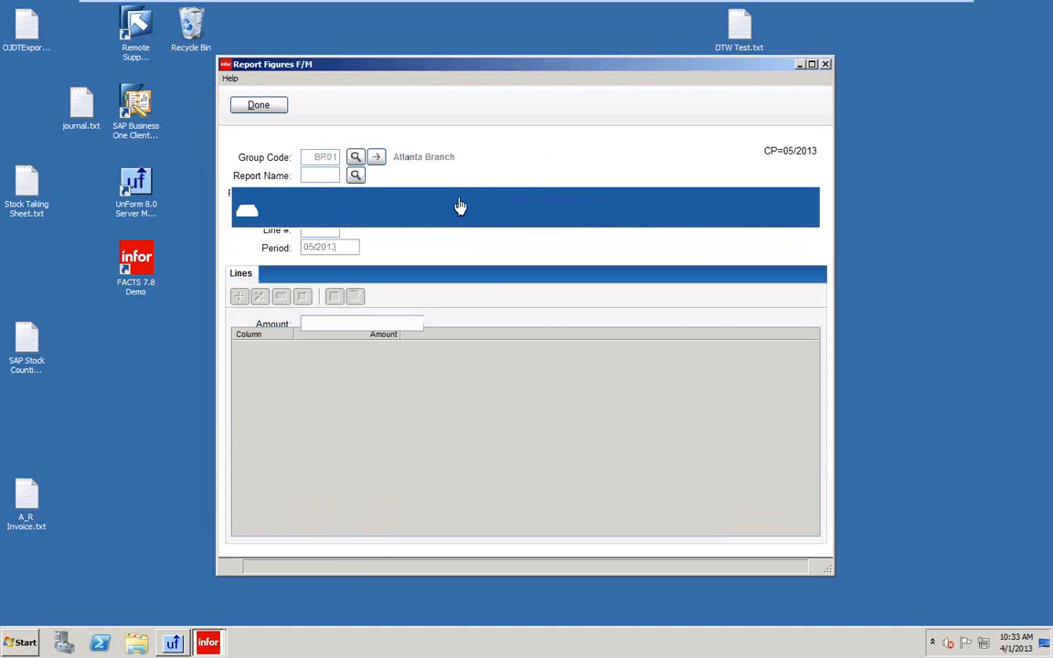
{"action": "left_click", "coordinate": [355, 175]}
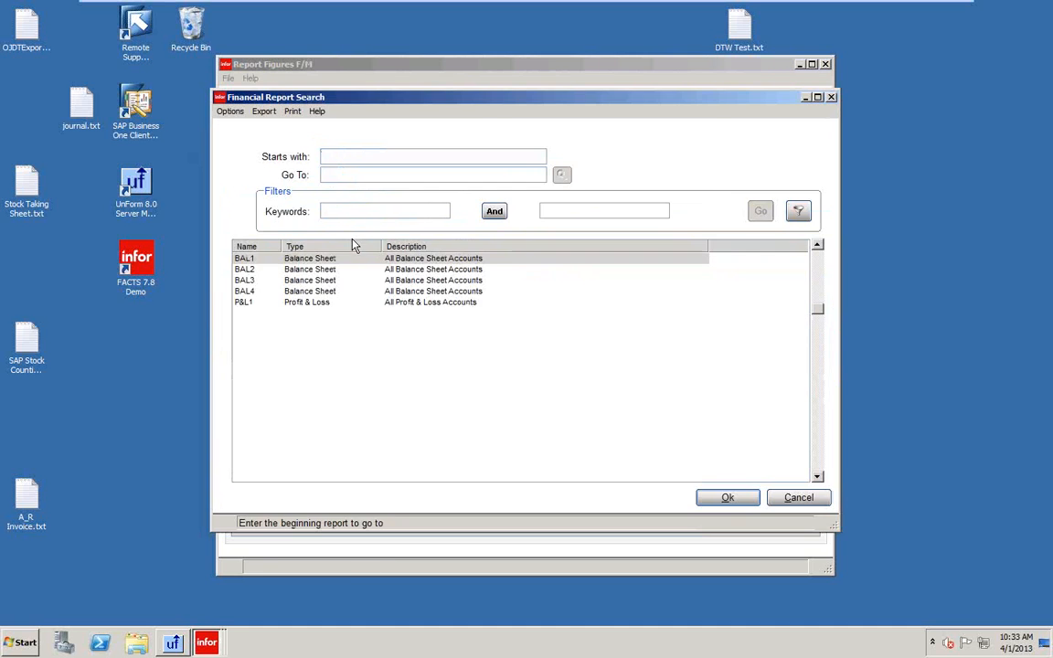
{"action": "left_click", "coordinate": [300, 303]}
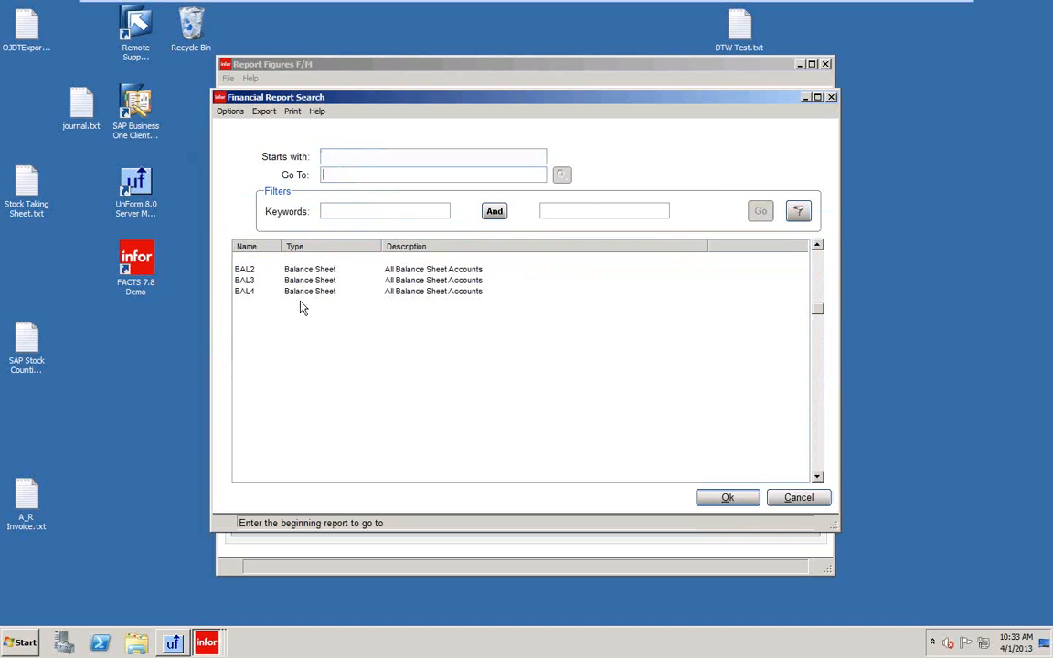
{"action": "left_click", "coordinate": [727, 498]}
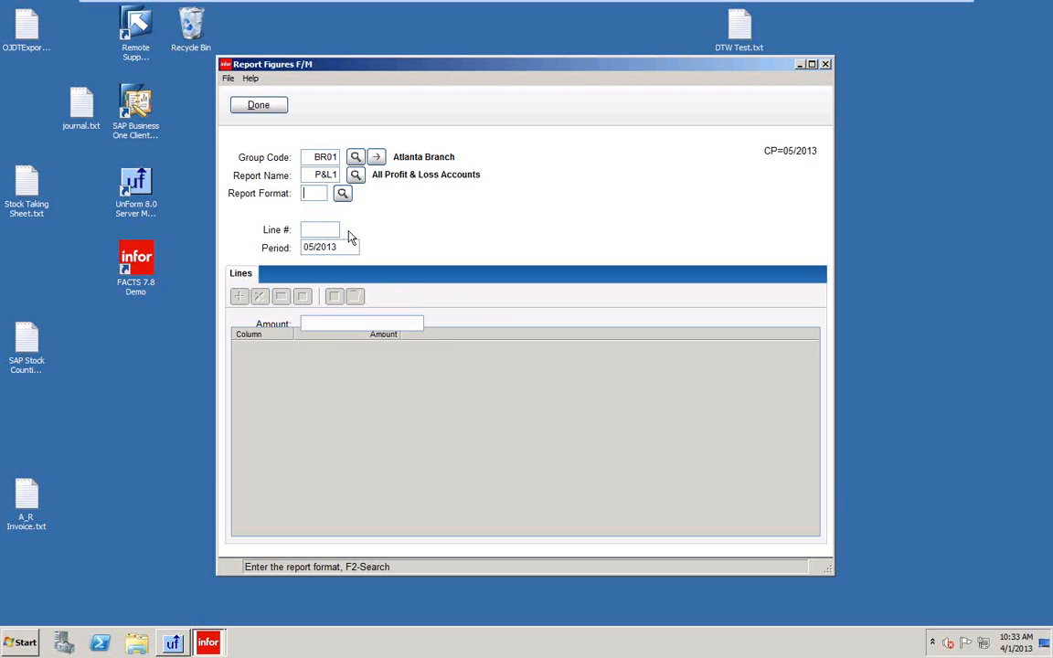
Step: Display the figures for report format 20, line 0000 and period 05/2013
{"action": "left_click", "coordinate": [342, 193]}
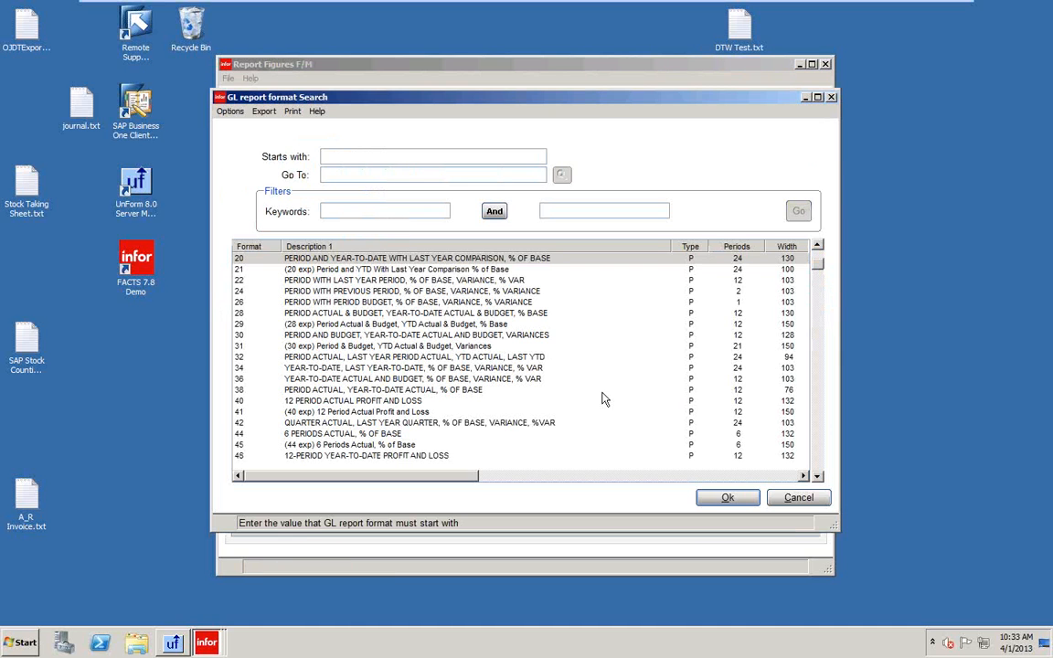
{"action": "left_click", "coordinate": [734, 502]}
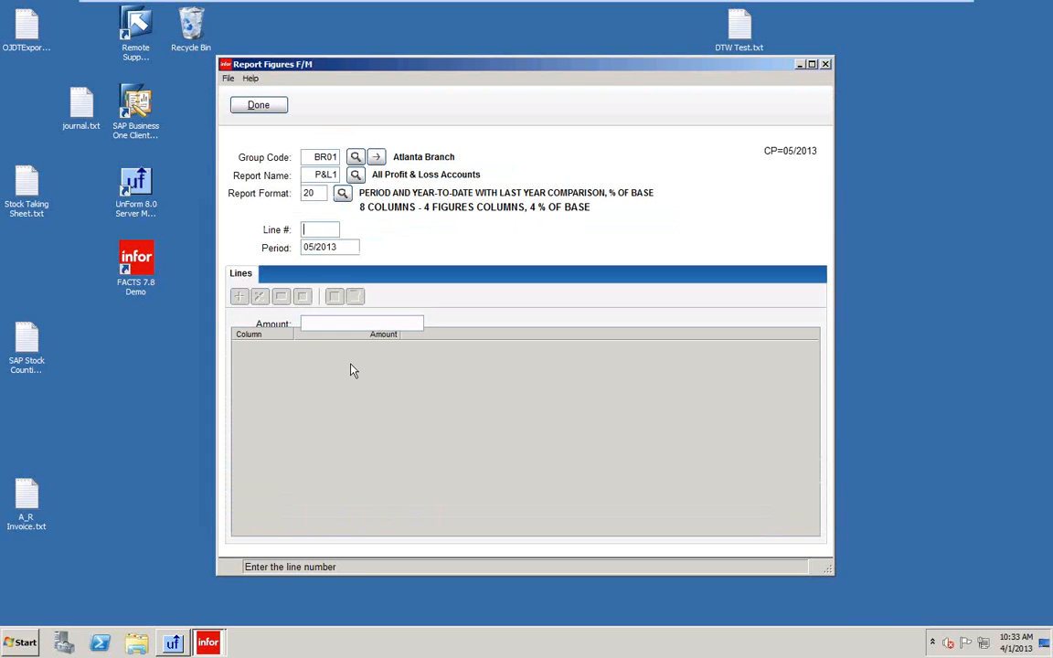
{"action": "key", "text": "Return"}
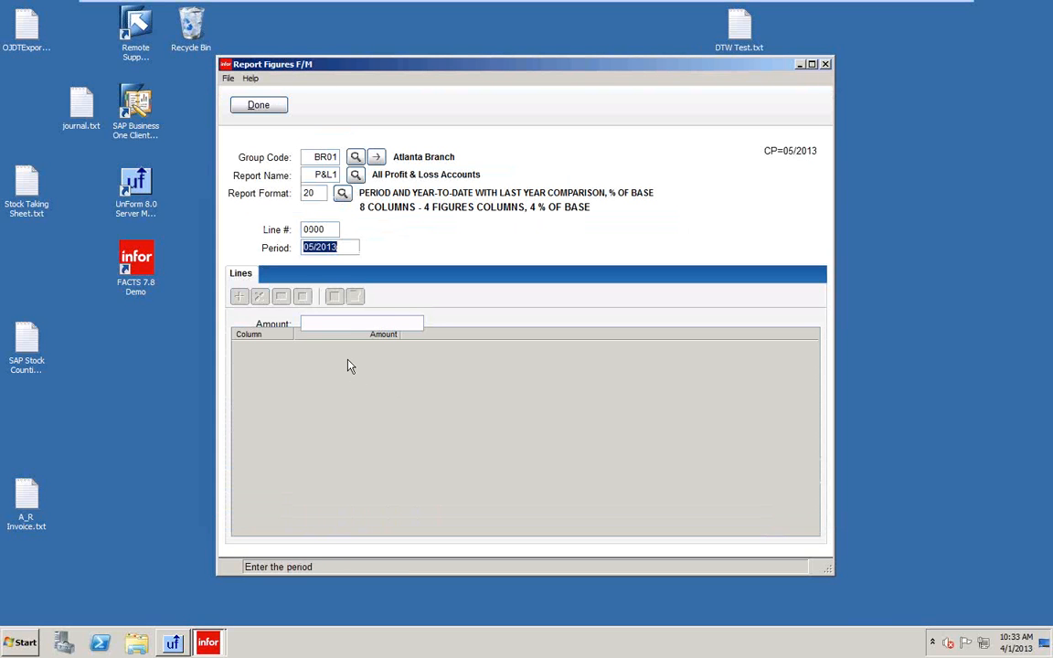
{"action": "key", "text": "Return"}
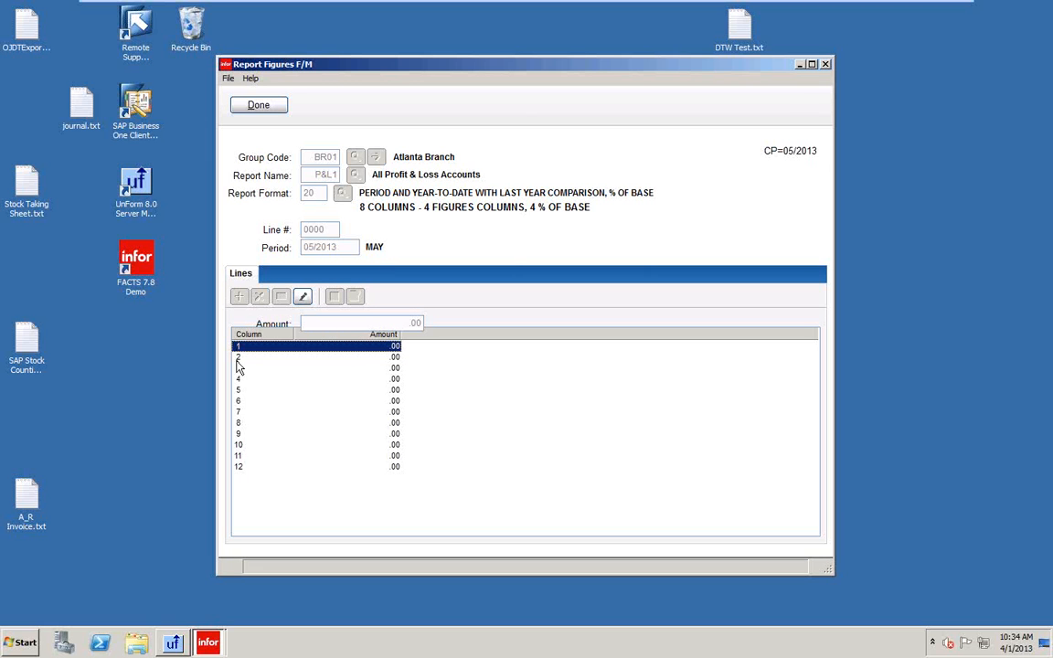
Step: Open the column 1 amount for editing, leave it without entering a value, and clear the figures record
{"action": "left_click", "coordinate": [303, 296]}
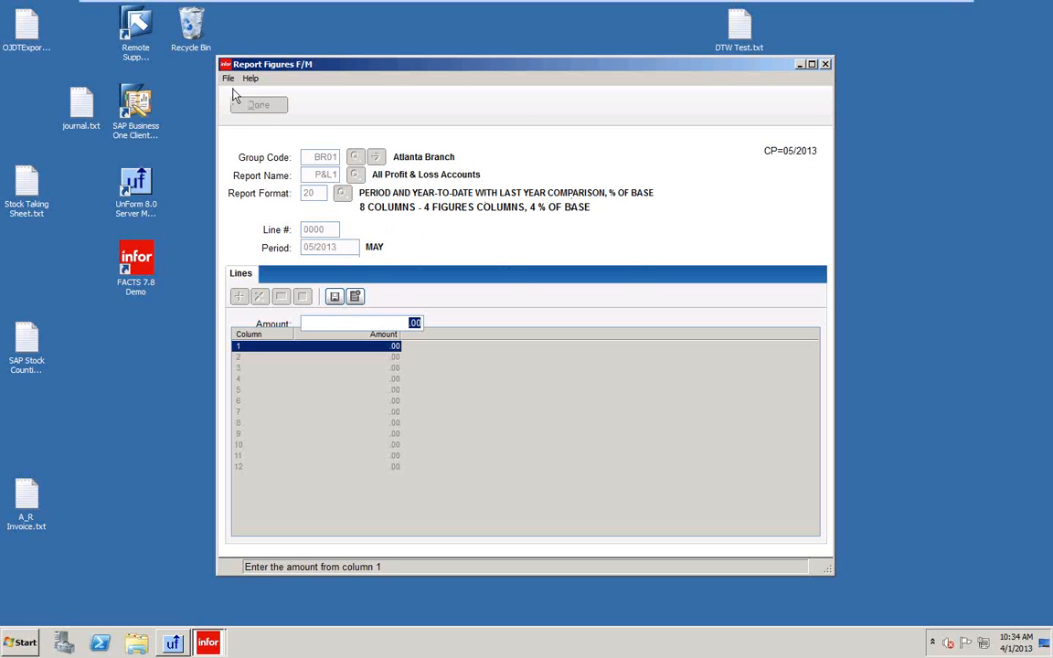
{"action": "key", "text": "Escape"}
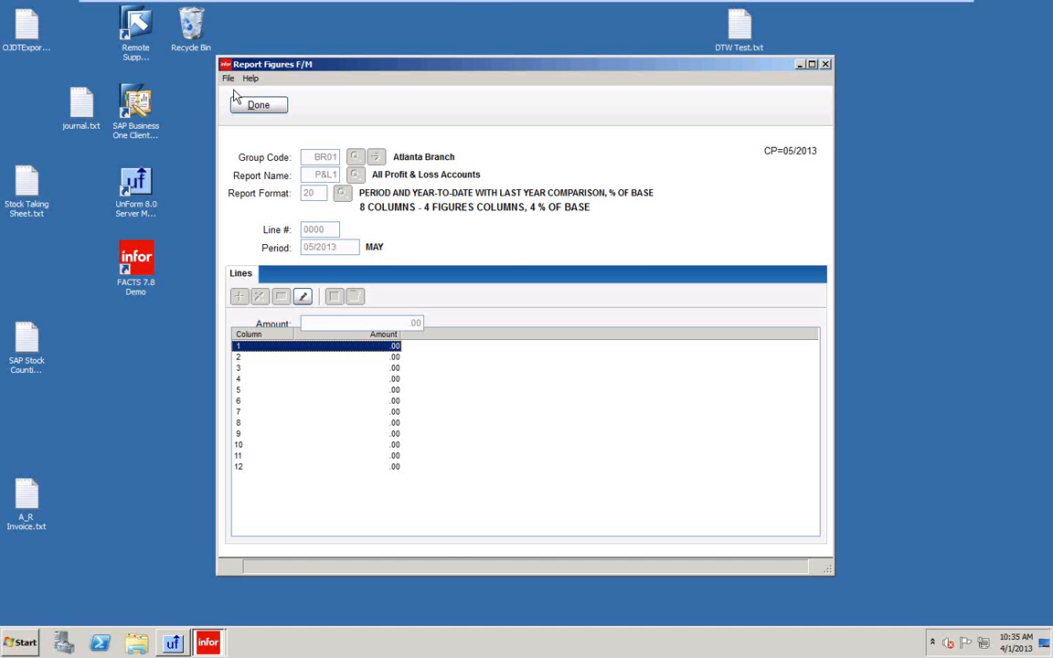
{"action": "left_click", "coordinate": [262, 106]}
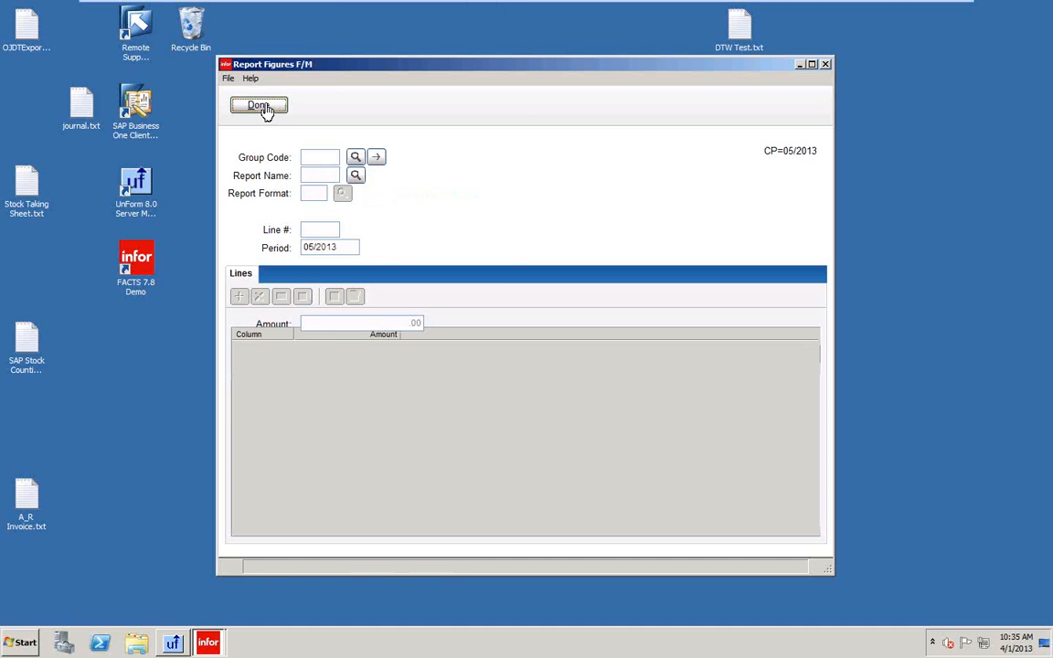
Step: View the stored BR01 figures record for P&L1 line 0140, period 05/2013, and clear it from the form
{"action": "left_click", "coordinate": [375, 158]}
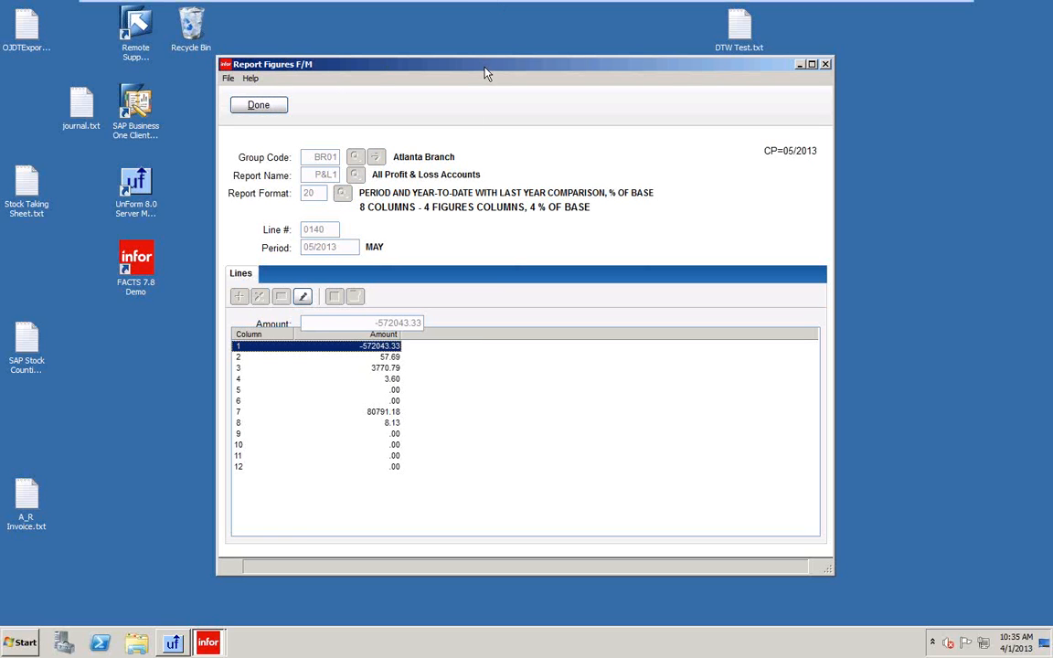
{"action": "left_click_drag", "start_coordinate": [487, 69], "coordinate": [585, 64]}
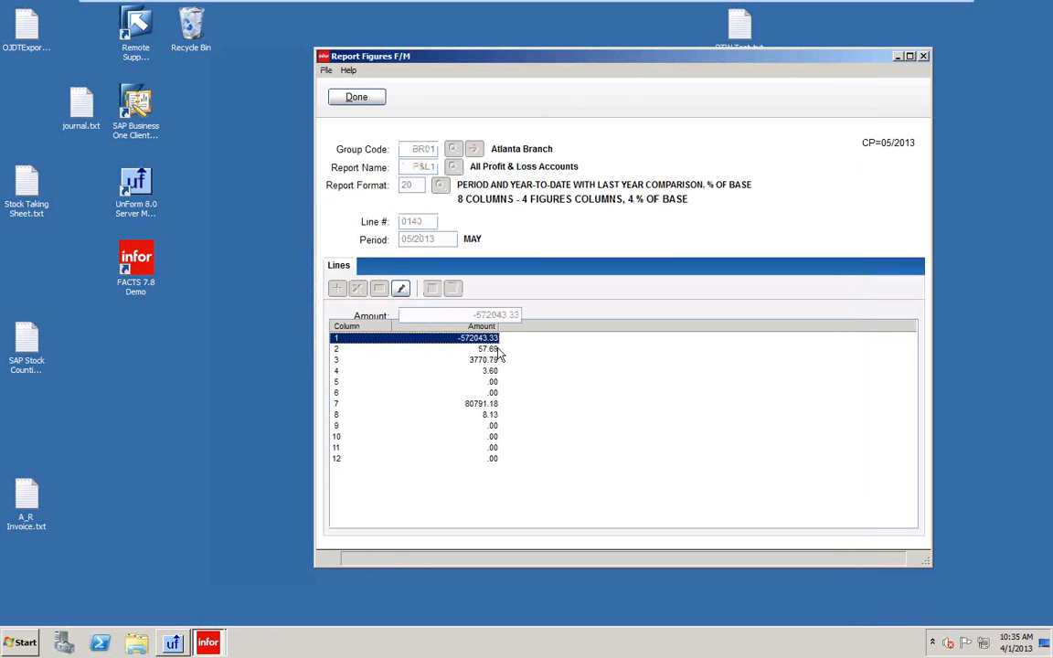
{"action": "left_click", "coordinate": [402, 290]}
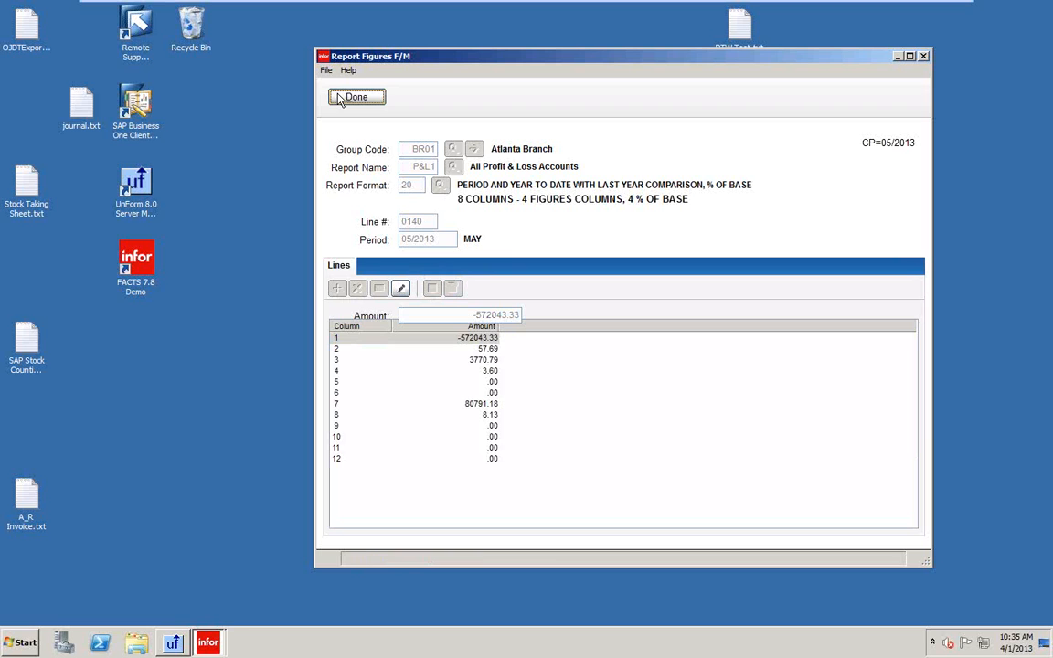
{"action": "left_click", "coordinate": [345, 100]}
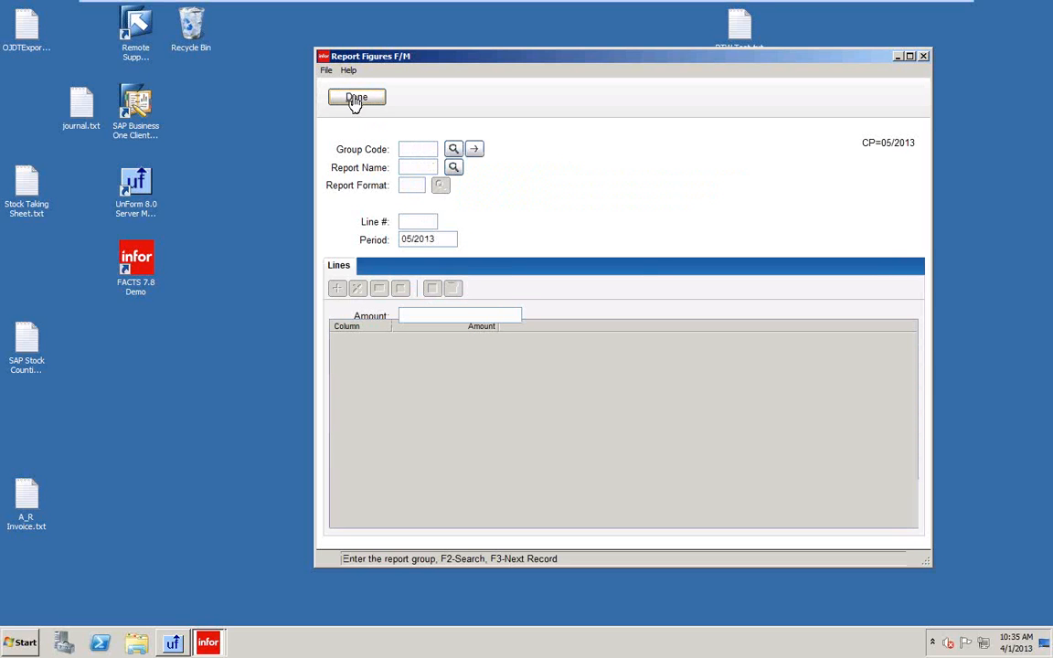
Step: Choose the Atlanta Branch group BR01 and the P&L1 report again in Report Figures F/M
{"action": "left_click", "coordinate": [452, 151]}
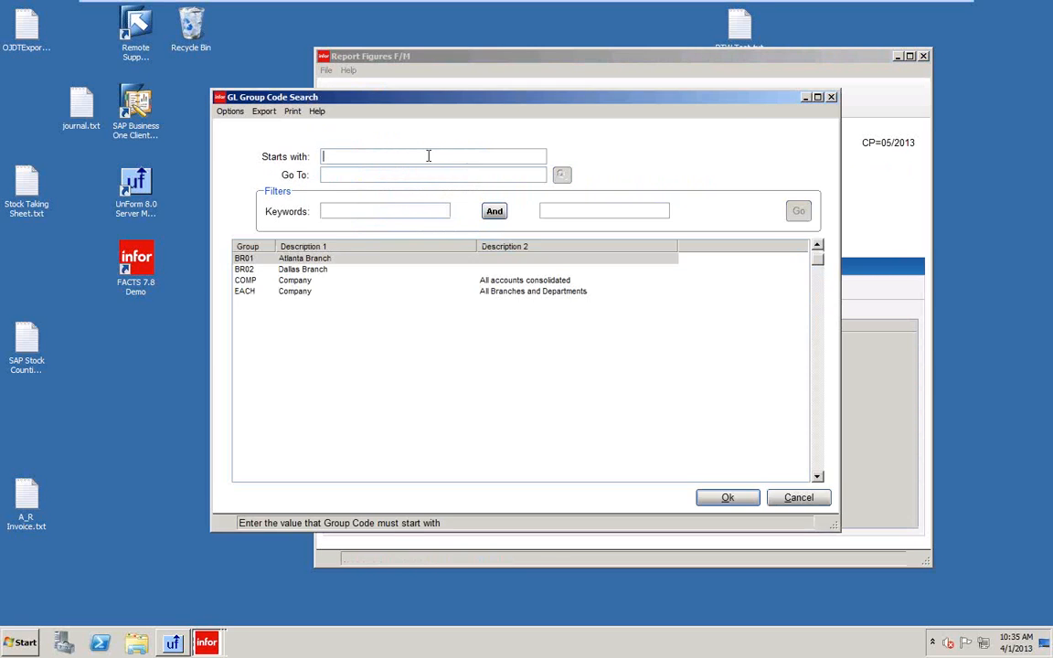
{"action": "left_click", "coordinate": [731, 499]}
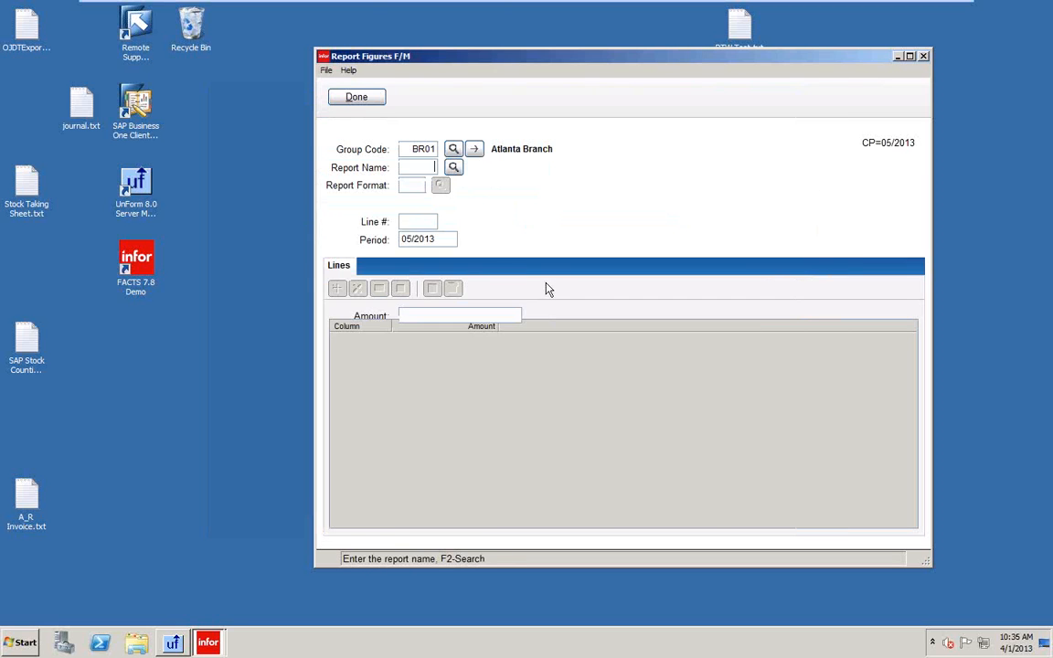
{"action": "left_click", "coordinate": [452, 168]}
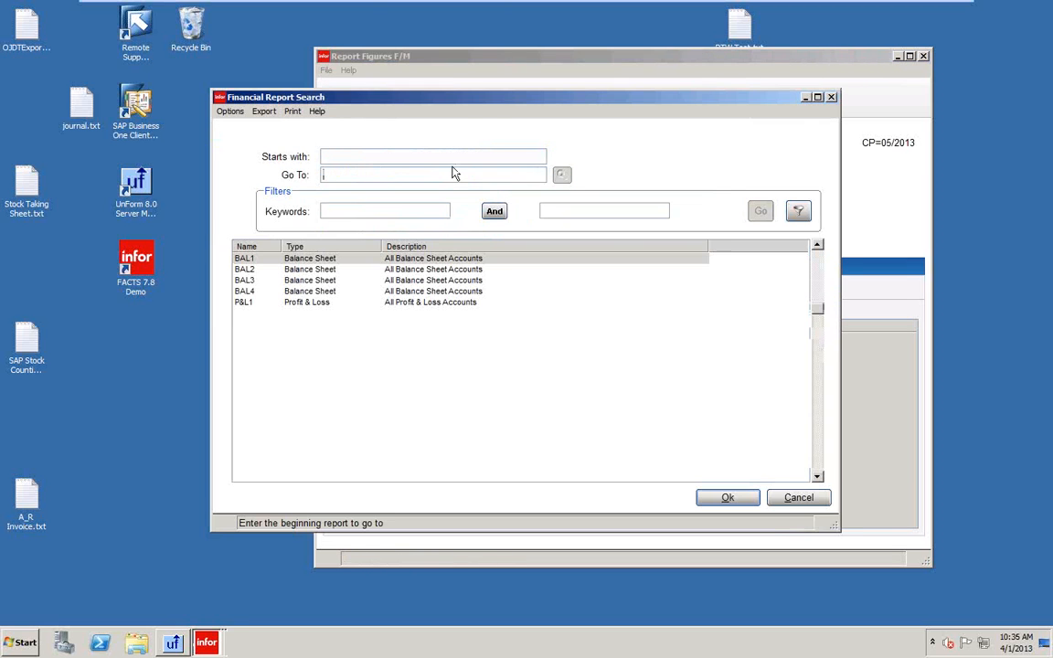
{"action": "left_click", "coordinate": [304, 302]}
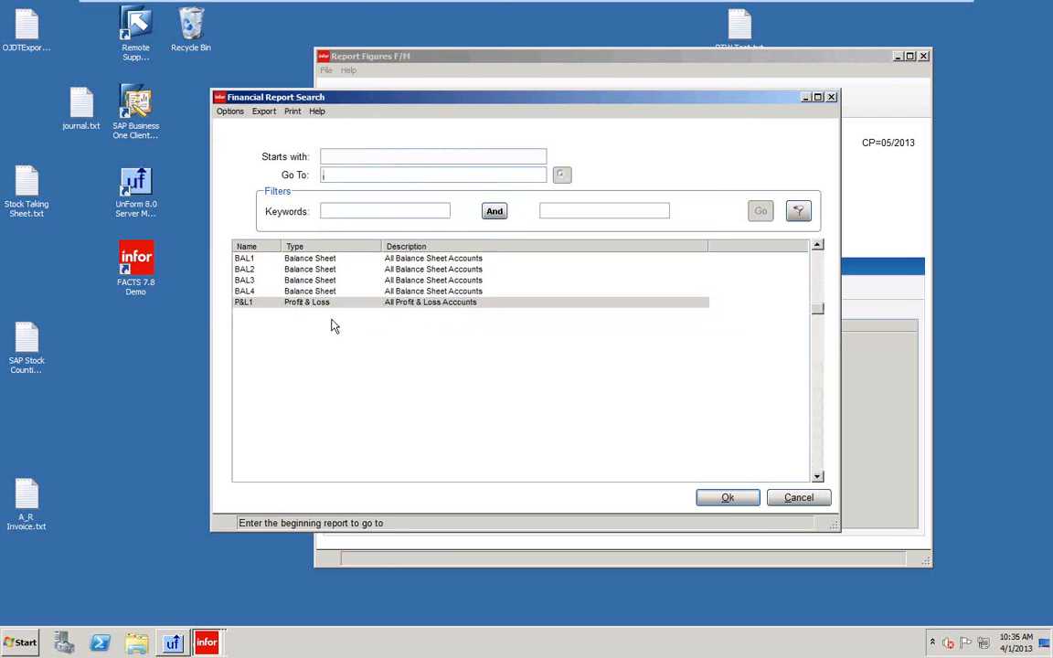
{"action": "left_click", "coordinate": [719, 498]}
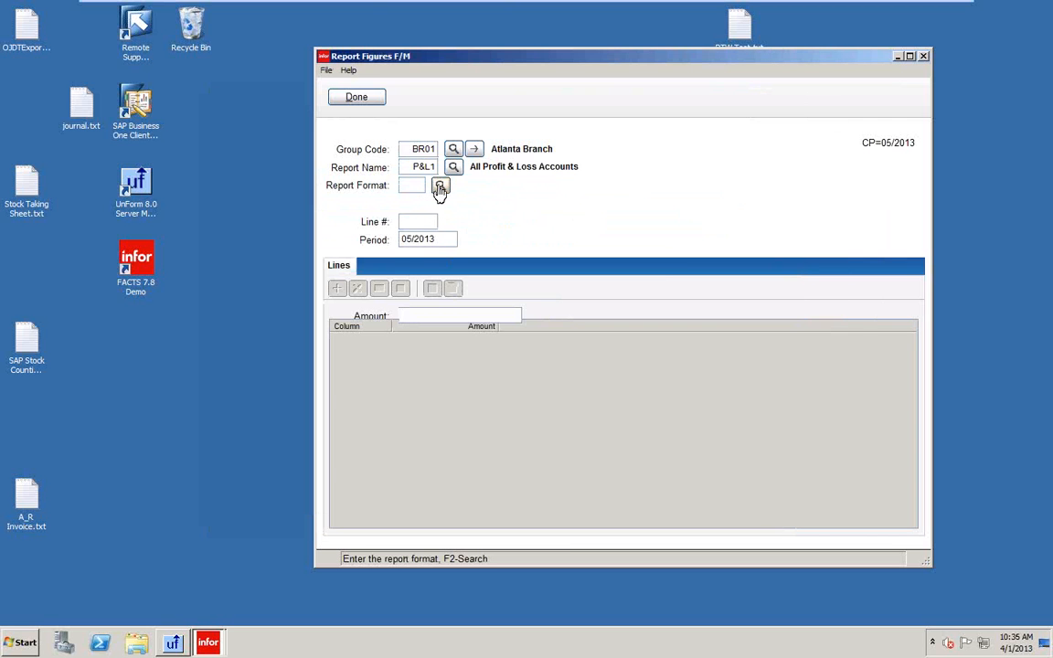
Step: Display the figures for format 20, line 0030 and period 05/2013, and exit Report Figures F/M
{"action": "type", "text": "20"}
{"action": "key", "text": "Return"}
{"action": "type", "text": "30"}
{"action": "key", "text": "Return"}
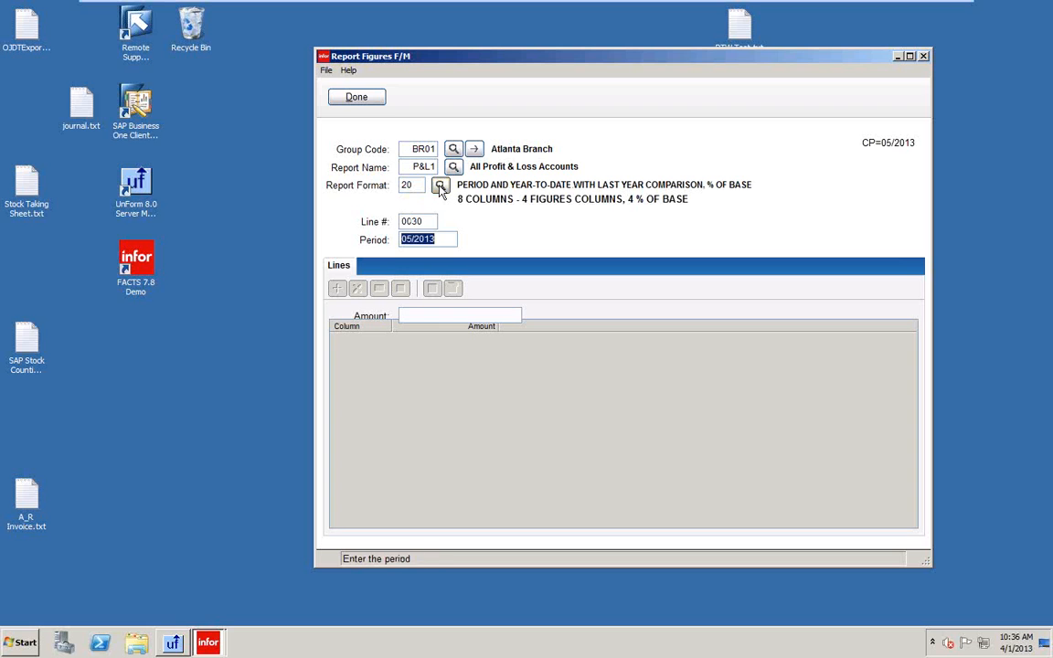
{"action": "key", "text": "Return"}
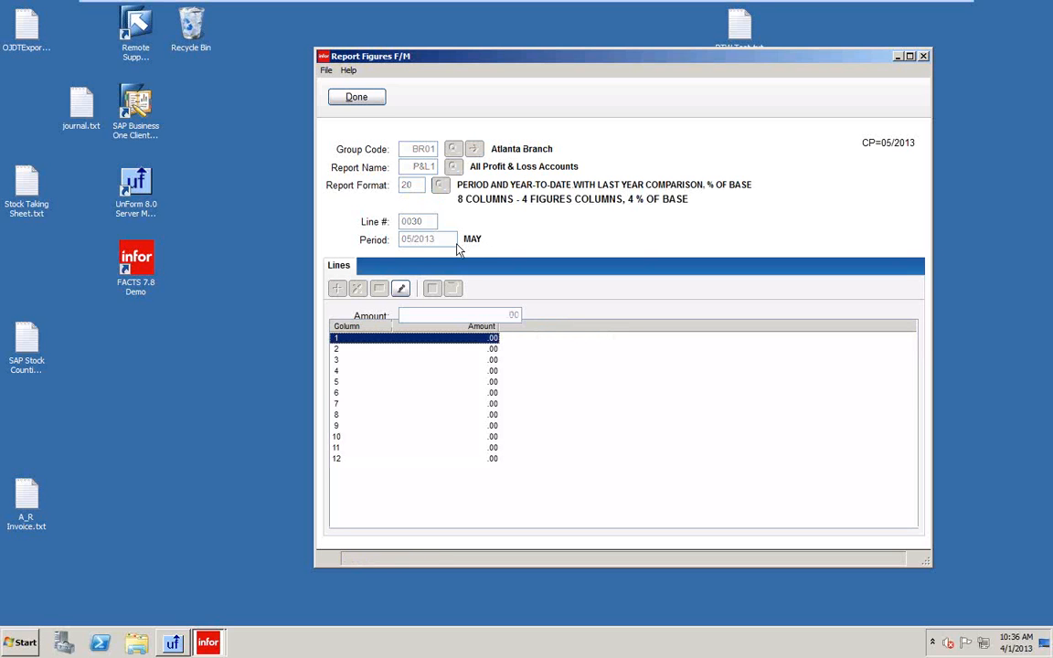
{"action": "key", "text": "Tab"}
{"action": "key", "text": "Tab"}
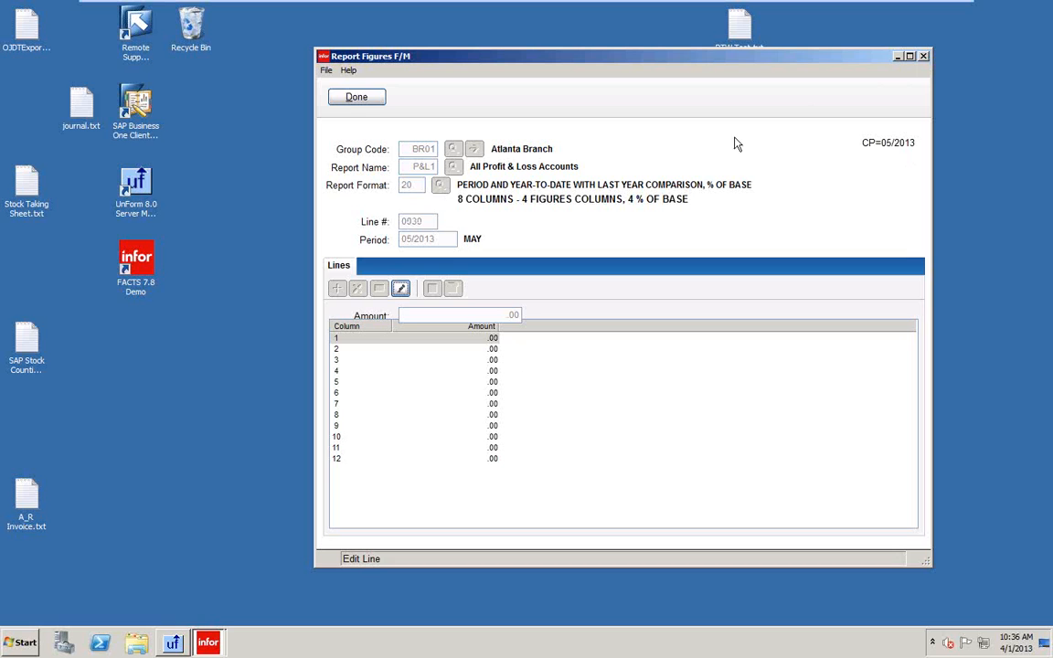
{"action": "left_click", "coordinate": [362, 98]}
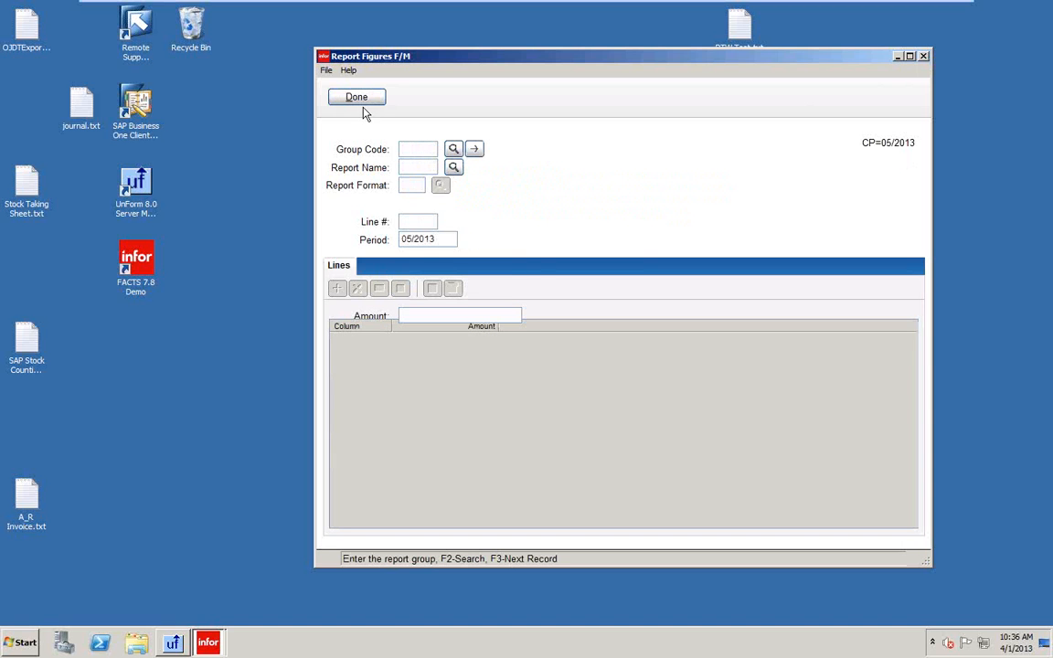
{"action": "left_click", "coordinate": [361, 102]}
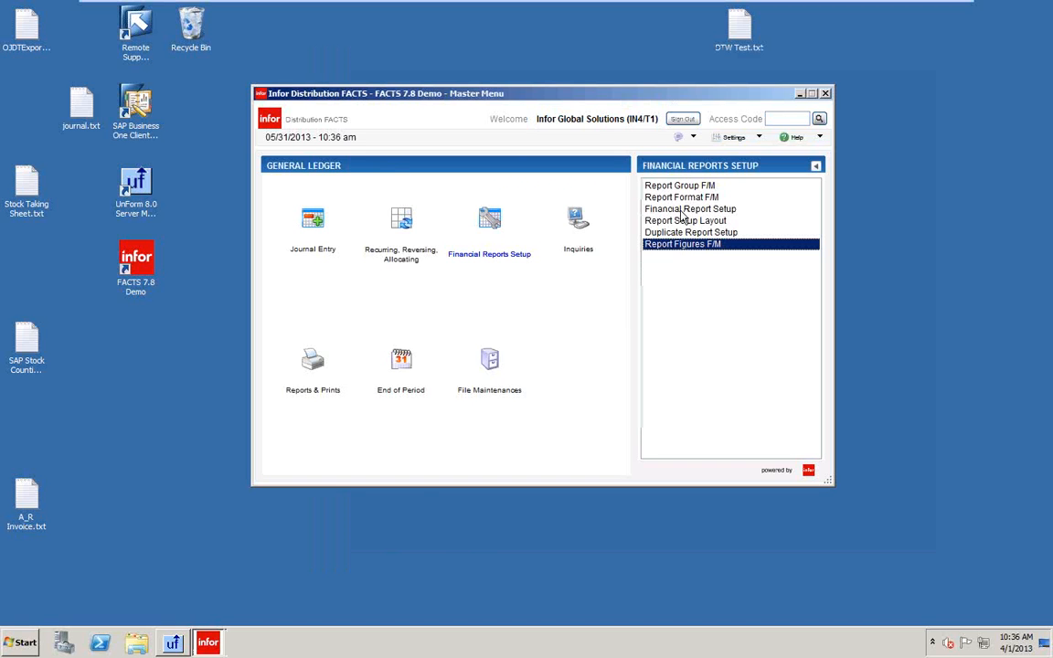
Step: Load report P&L1 in Financial Report Setup to examine its line numbers
{"action": "left_click", "coordinate": [680, 209]}
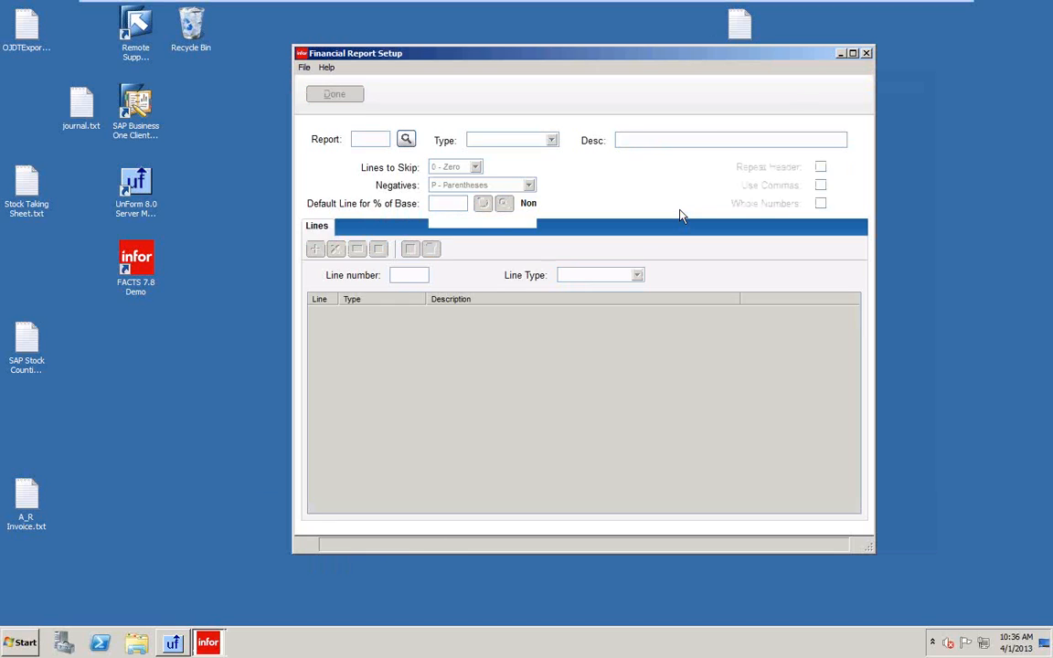
{"action": "left_click", "coordinate": [406, 140]}
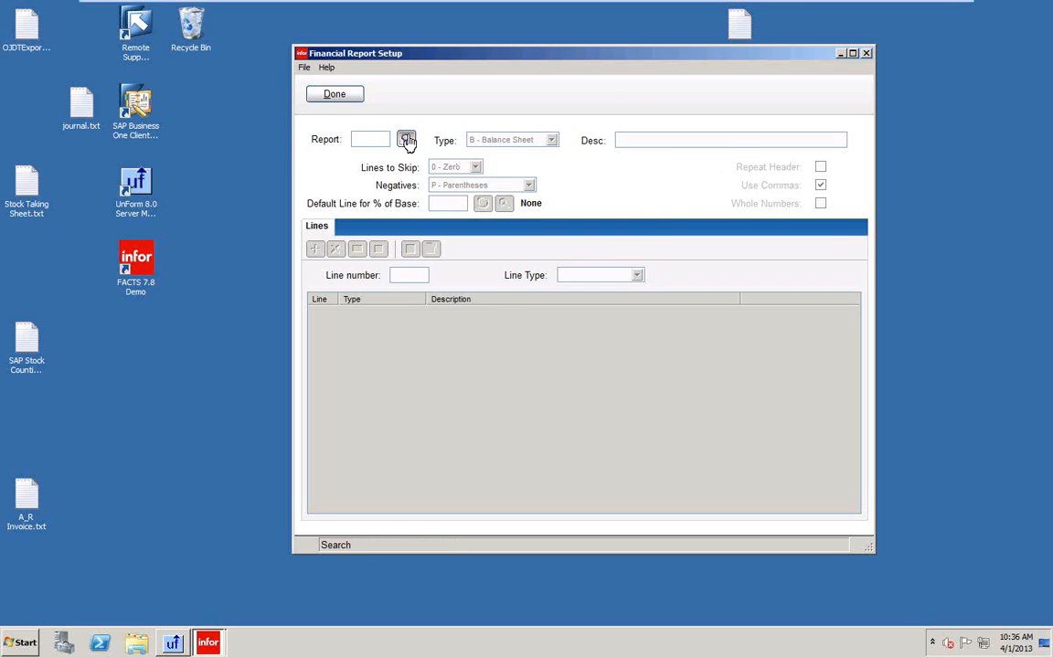
{"action": "left_click", "coordinate": [320, 304]}
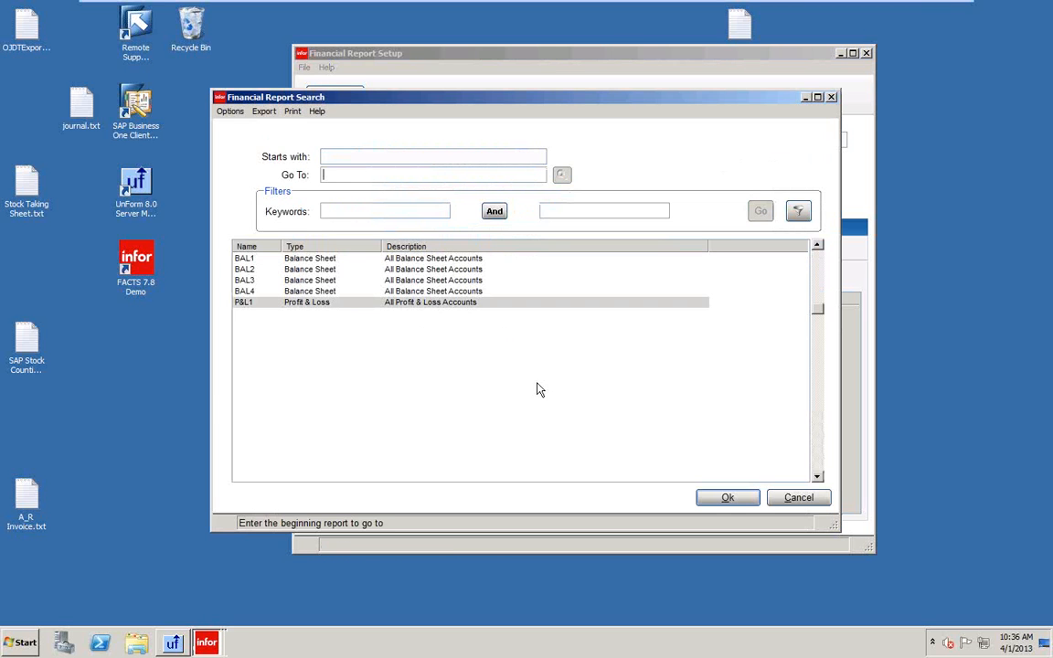
{"action": "left_click", "coordinate": [734, 500]}
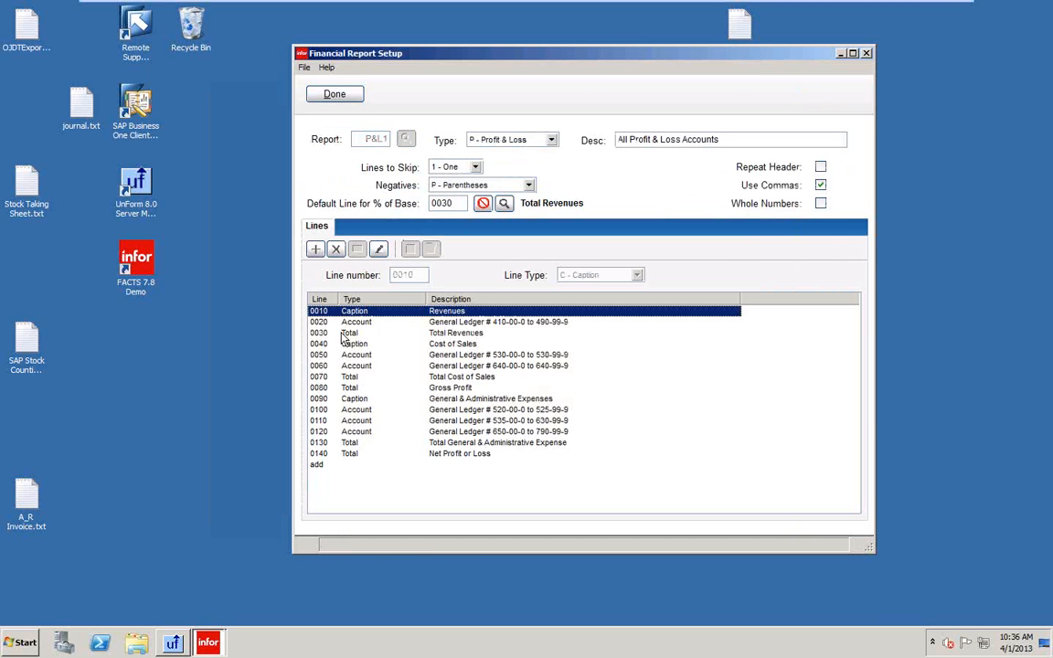
Step: Examine lines 0140, 0030 and 0020 of report P&L1, and exit Financial Report Setup
{"action": "left_click", "coordinate": [449, 457]}
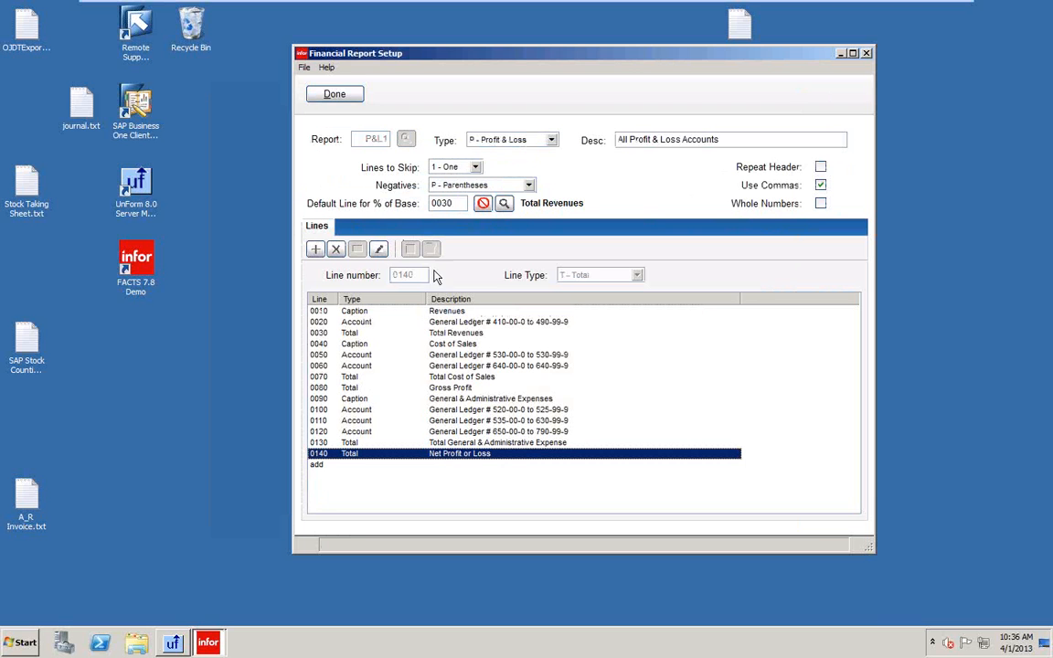
{"action": "left_click", "coordinate": [459, 334]}
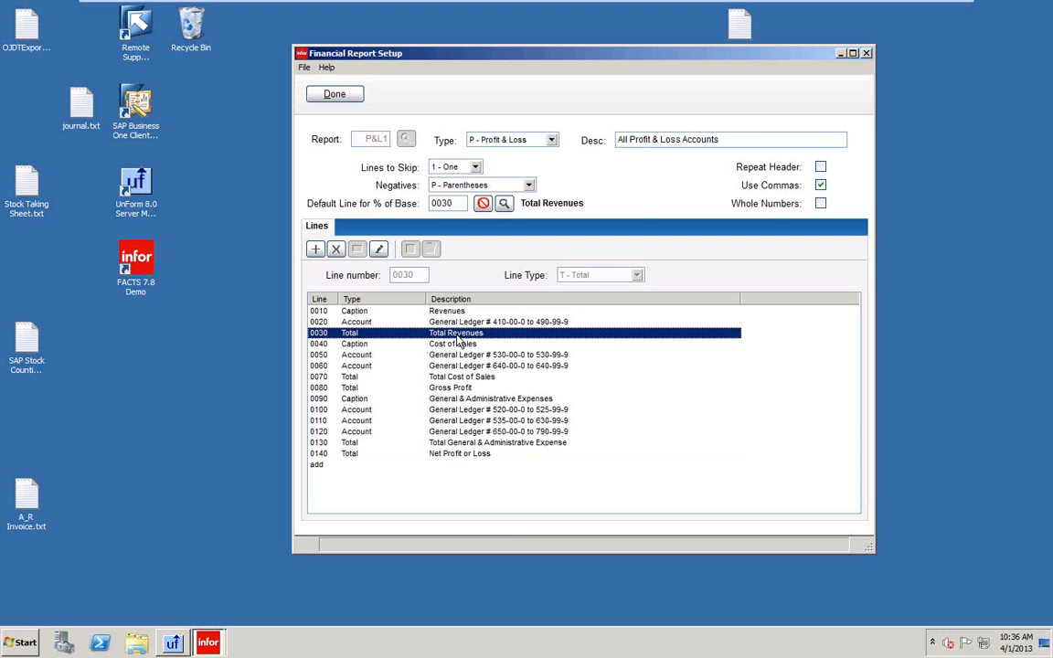
{"action": "left_click", "coordinate": [444, 323]}
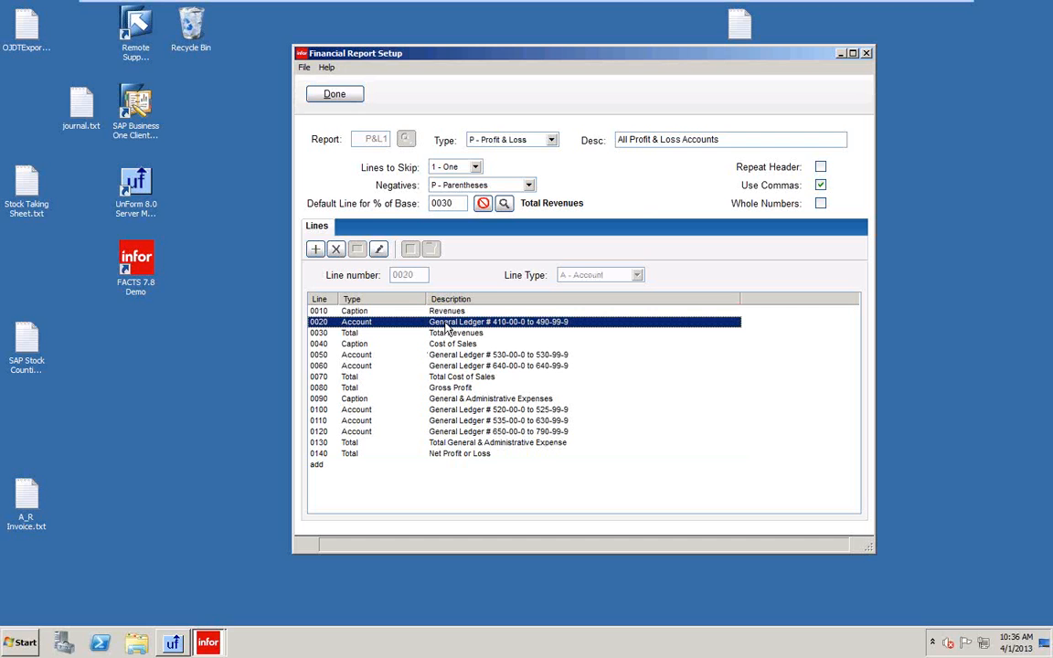
{"action": "left_click", "coordinate": [335, 95]}
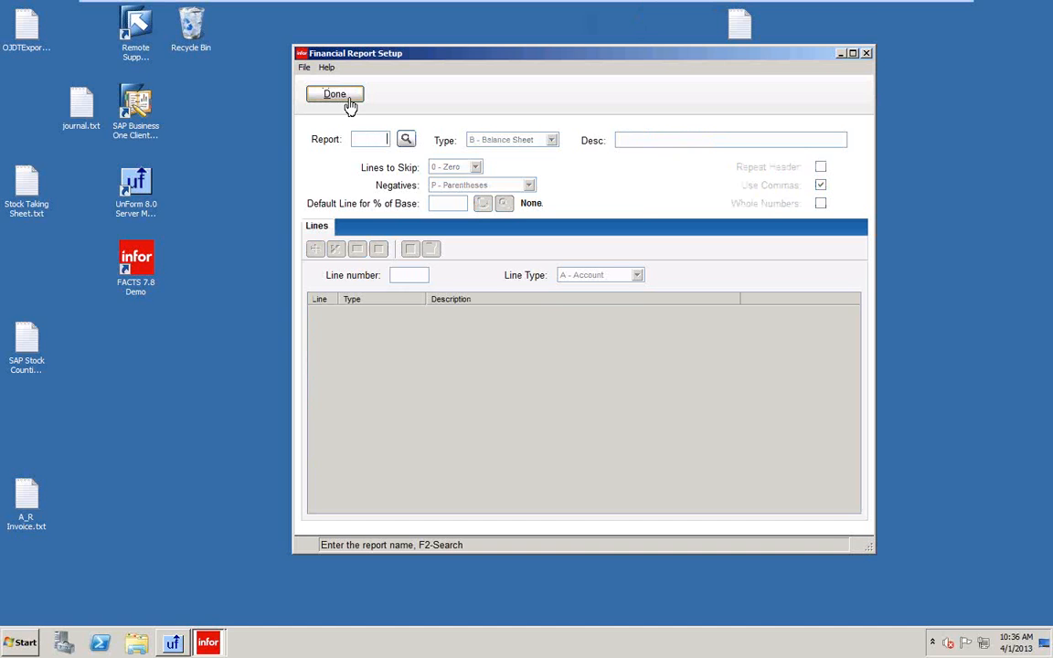
{"action": "left_click", "coordinate": [335, 95]}
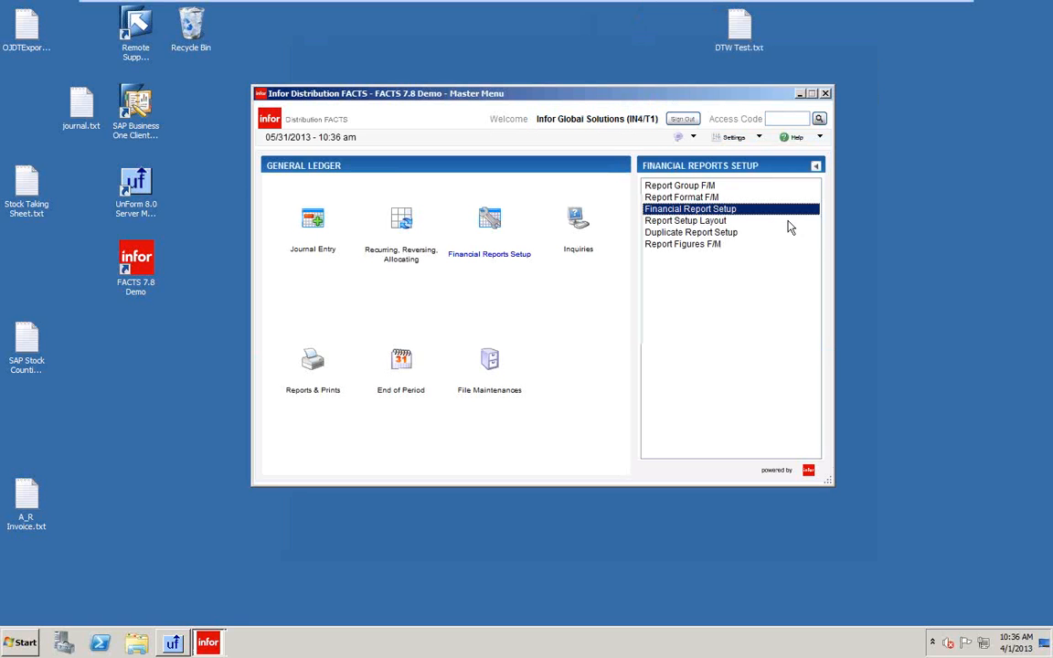
Step: Reopen Financial Report Setup and load the All Profit & Loss Accounts report P&L1 through the report search
{"action": "left_click", "coordinate": [686, 245]}
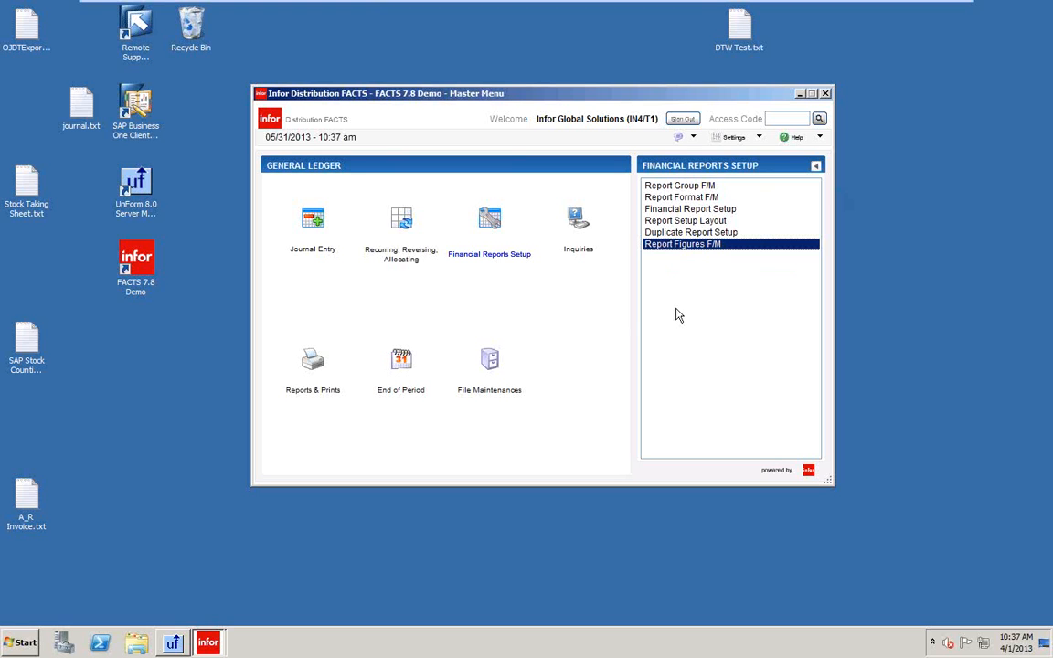
{"action": "left_click", "coordinate": [491, 224]}
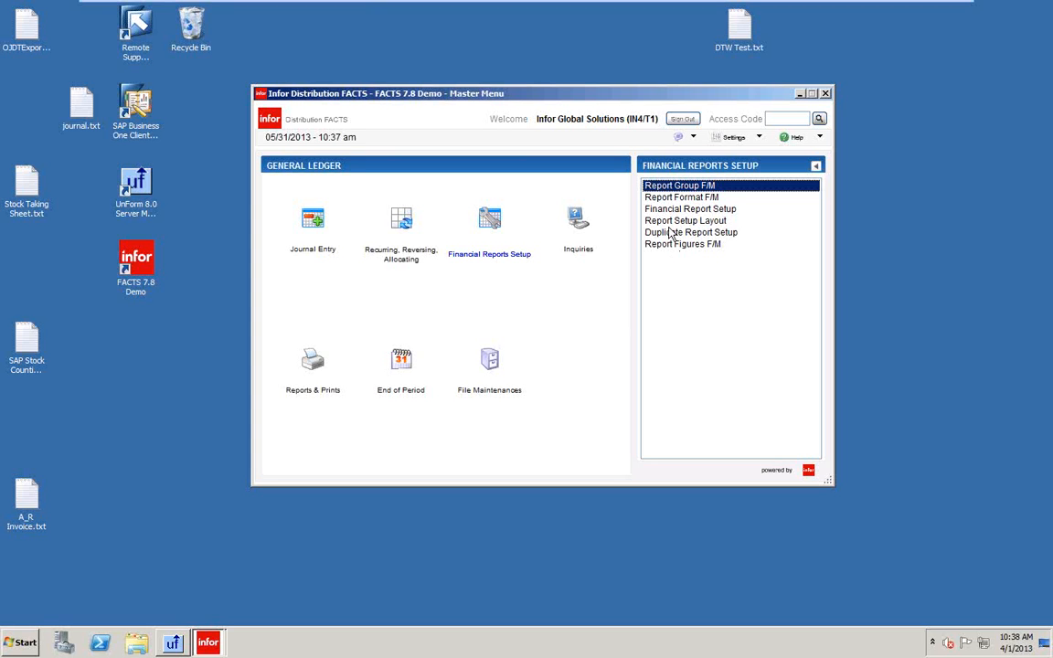
{"action": "left_click", "coordinate": [651, 209]}
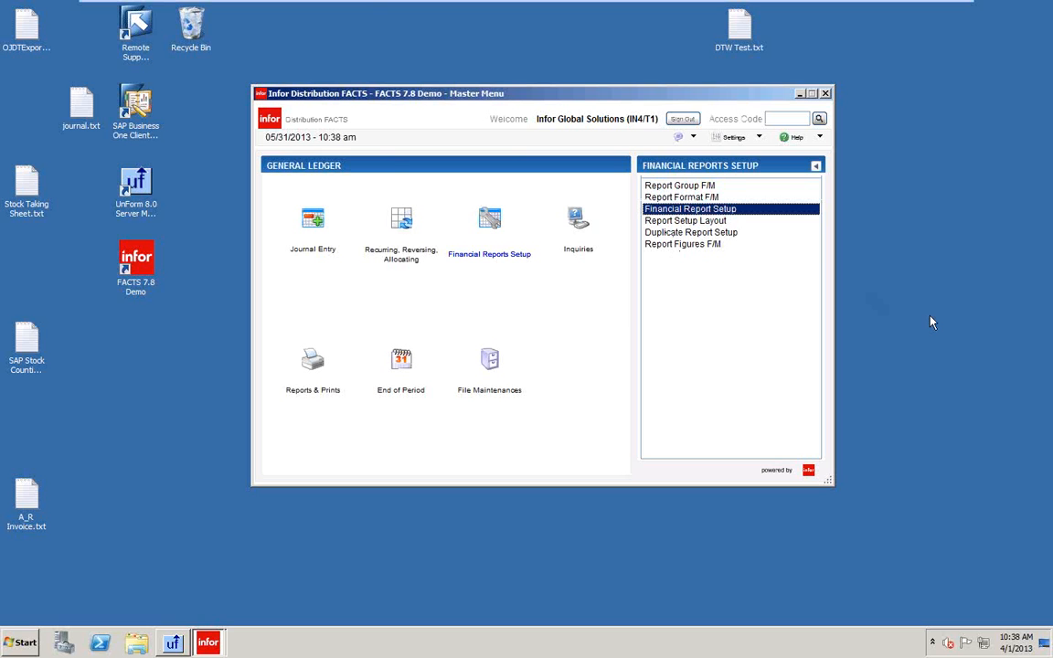
{"action": "key", "text": "Return"}
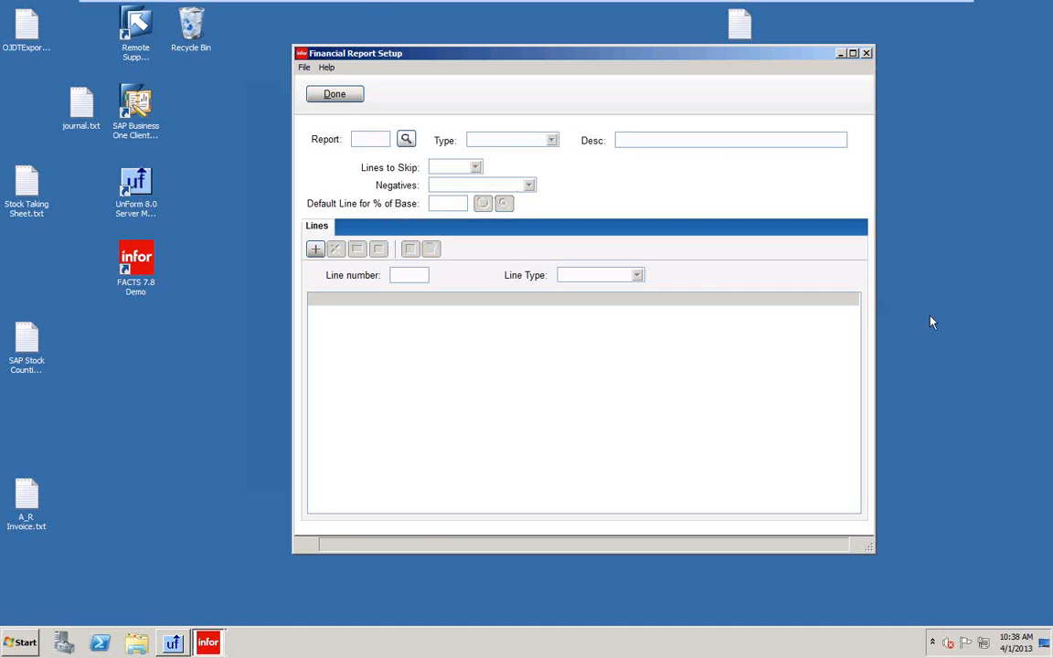
{"action": "left_click", "coordinate": [406, 139]}
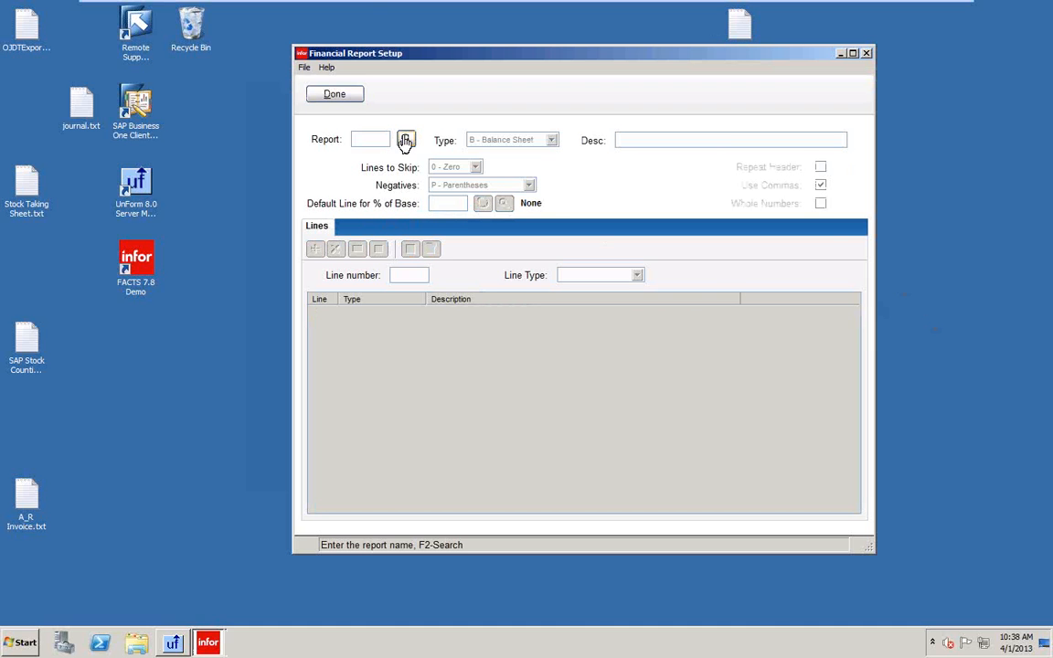
{"action": "left_click", "coordinate": [293, 302]}
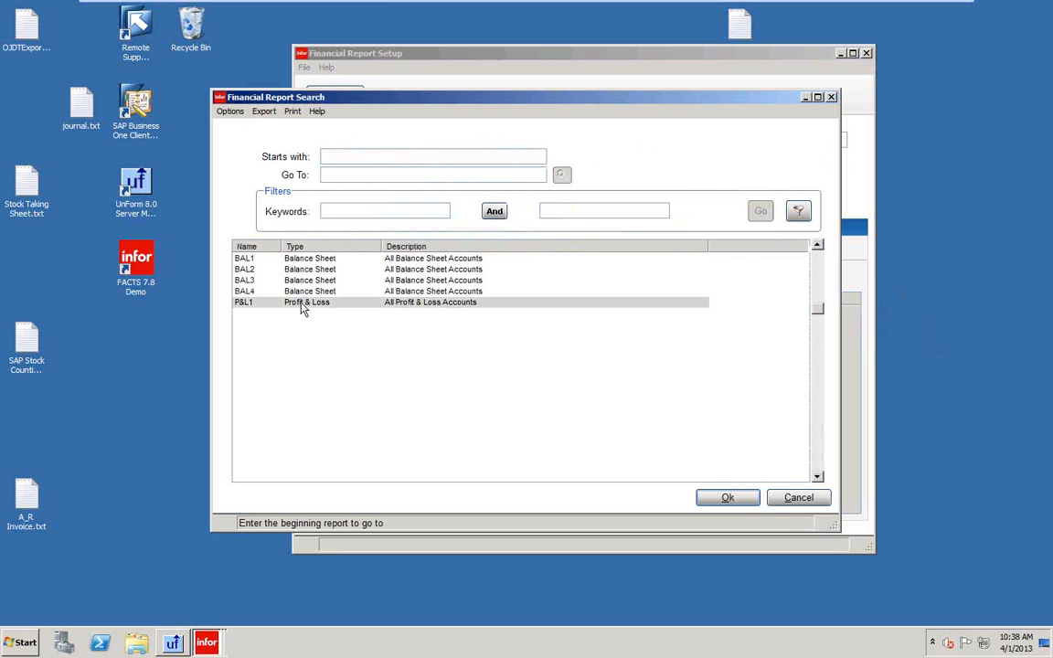
{"action": "left_click", "coordinate": [743, 502]}
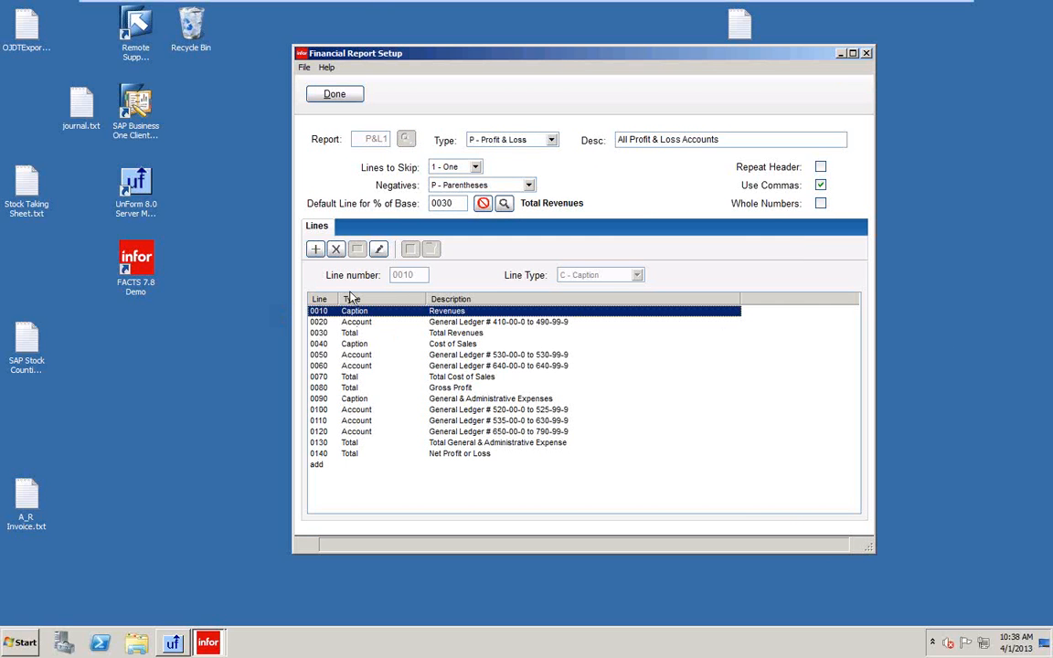
Step: View the M - Memo entry form for a new line 0150 in P&L1, cancel it, and exit Financial Report Setup
{"action": "left_click", "coordinate": [316, 250]}
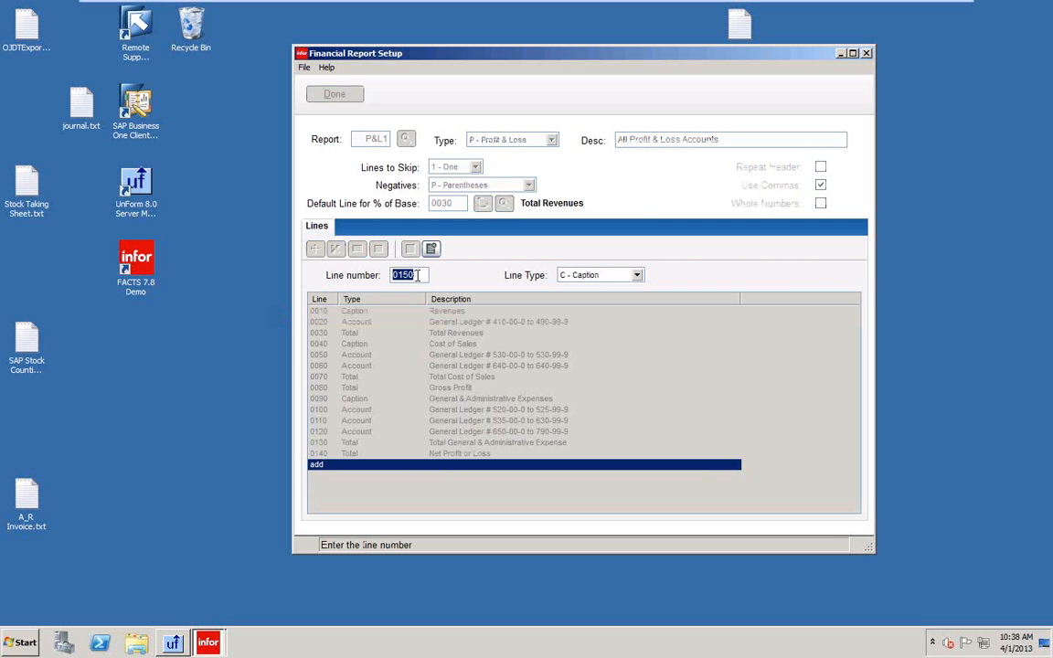
{"action": "left_click", "coordinate": [637, 275]}
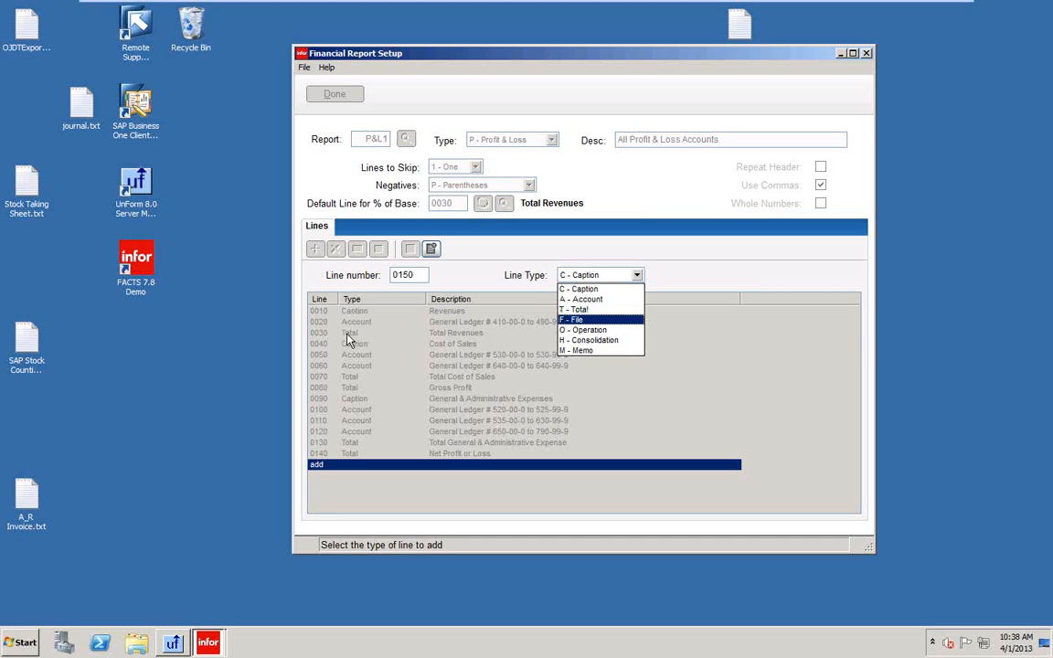
{"action": "left_click", "coordinate": [582, 351]}
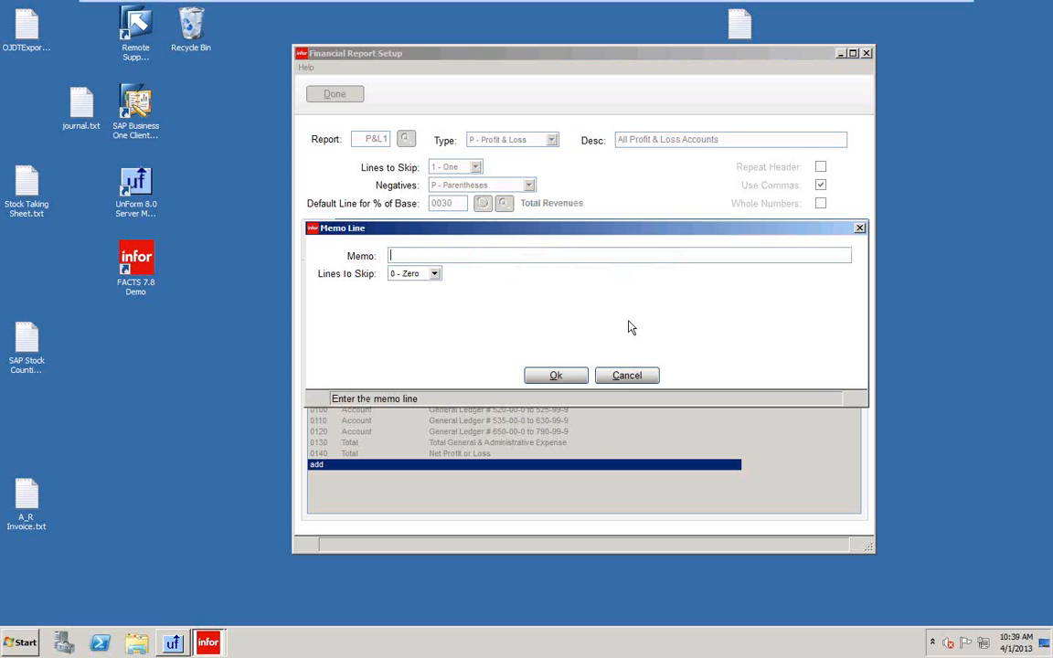
{"action": "left_click", "coordinate": [627, 376]}
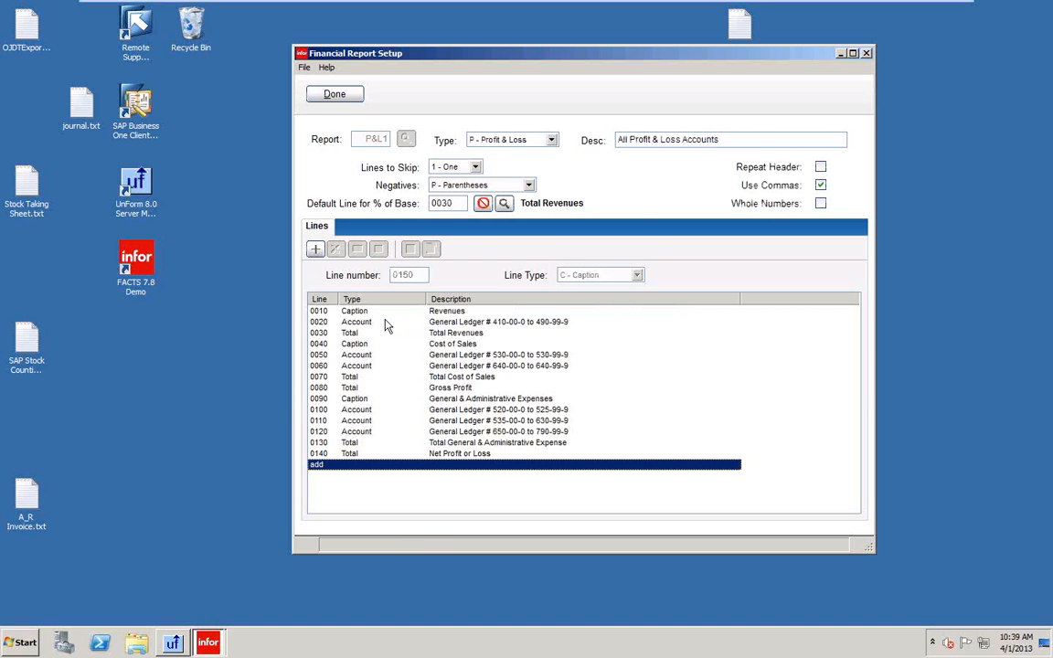
{"action": "left_click", "coordinate": [354, 311]}
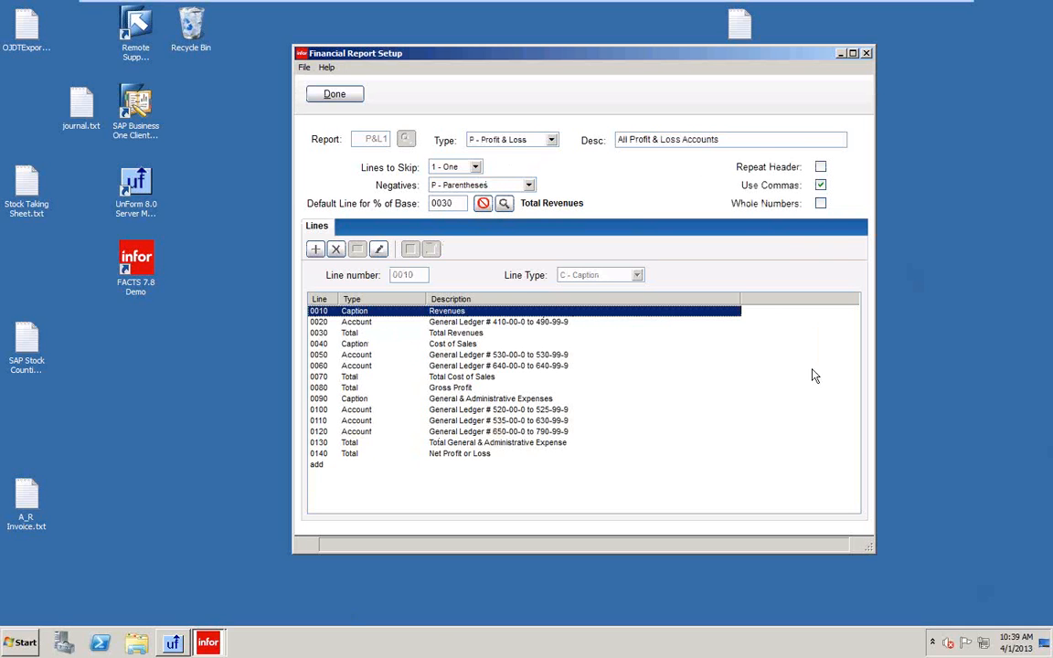
{"action": "left_click", "coordinate": [335, 95]}
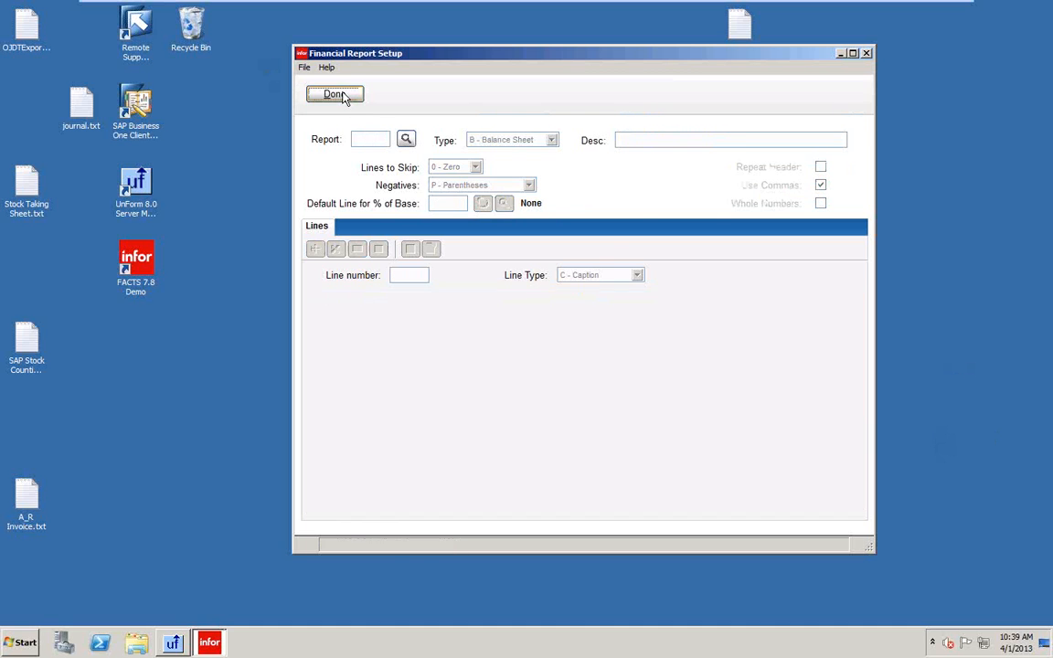
{"action": "left_click", "coordinate": [336, 95]}
Step: View the Duplicate Report Setup form and cancel it without copying a report
{"action": "left_click", "coordinate": [708, 221]}
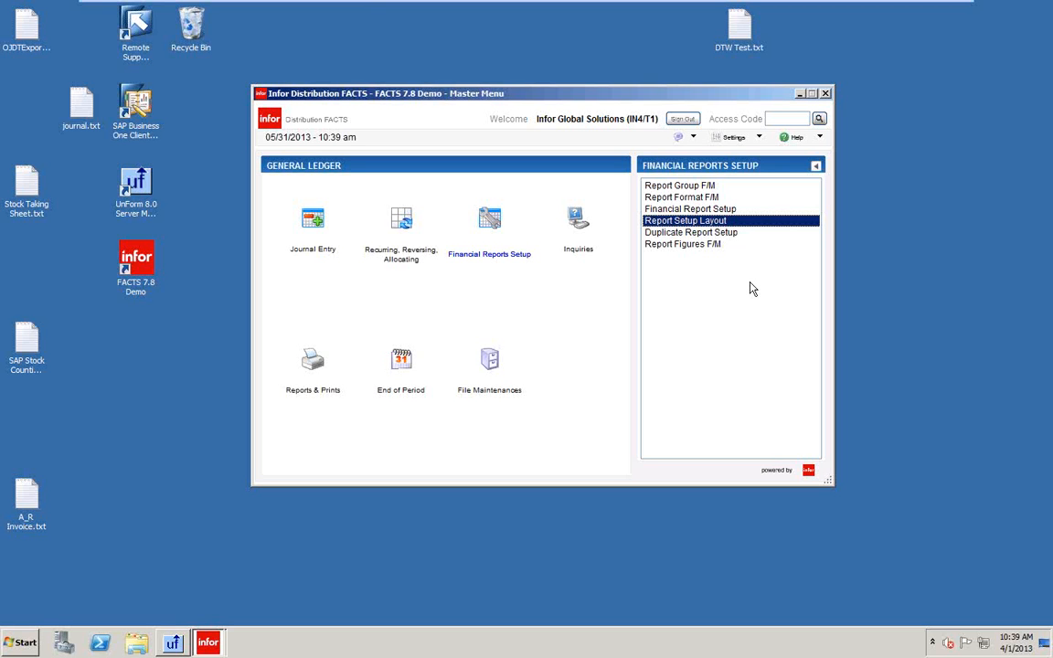
{"action": "left_click", "coordinate": [703, 233]}
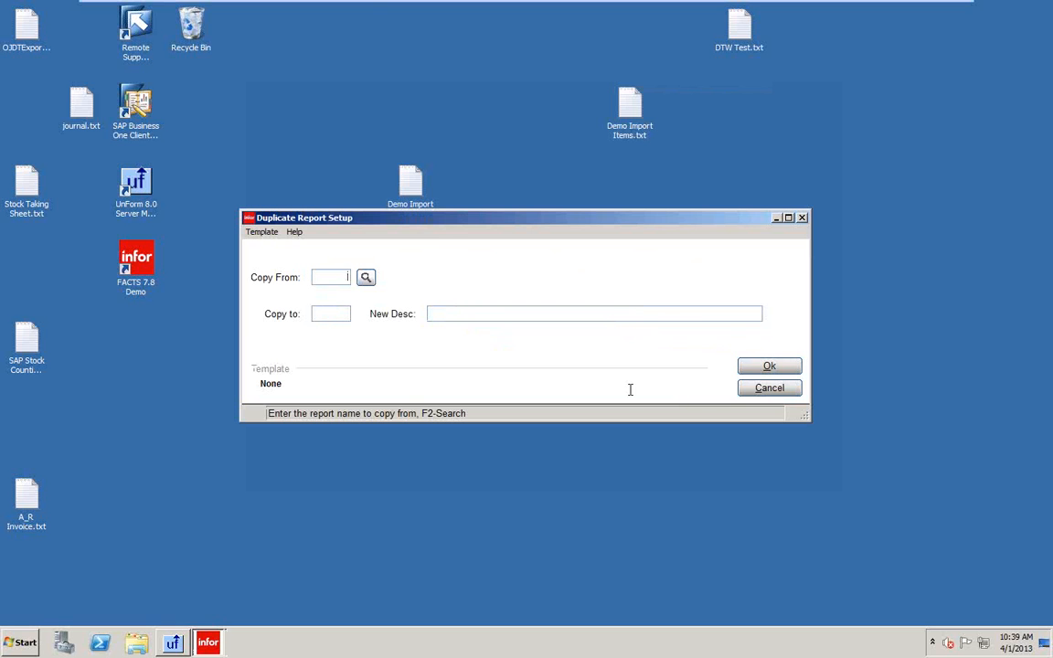
{"action": "left_click", "coordinate": [772, 391]}
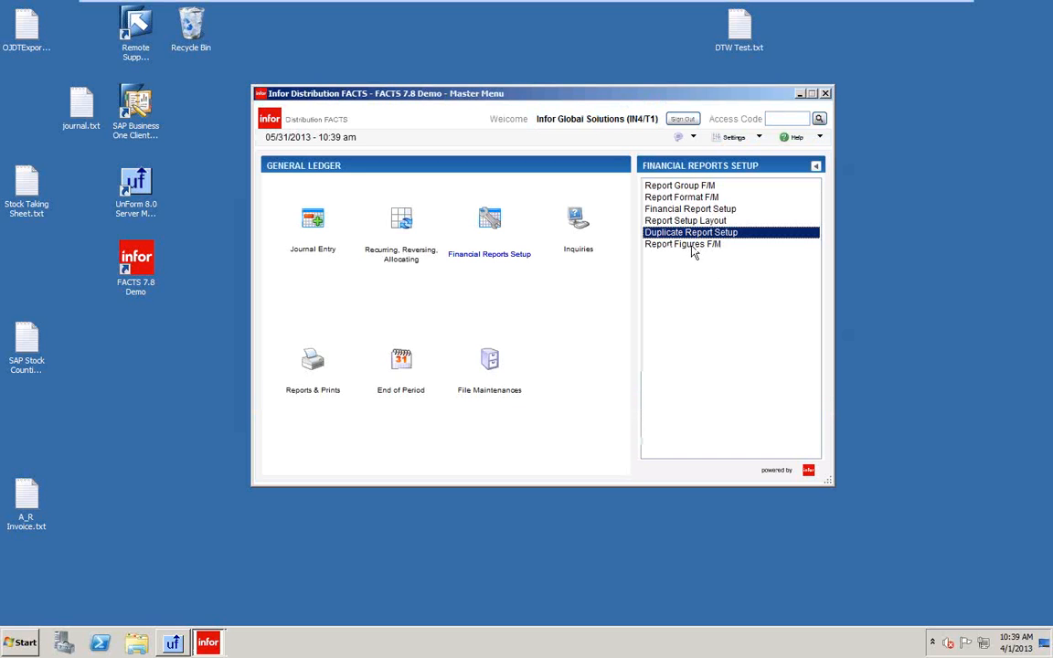